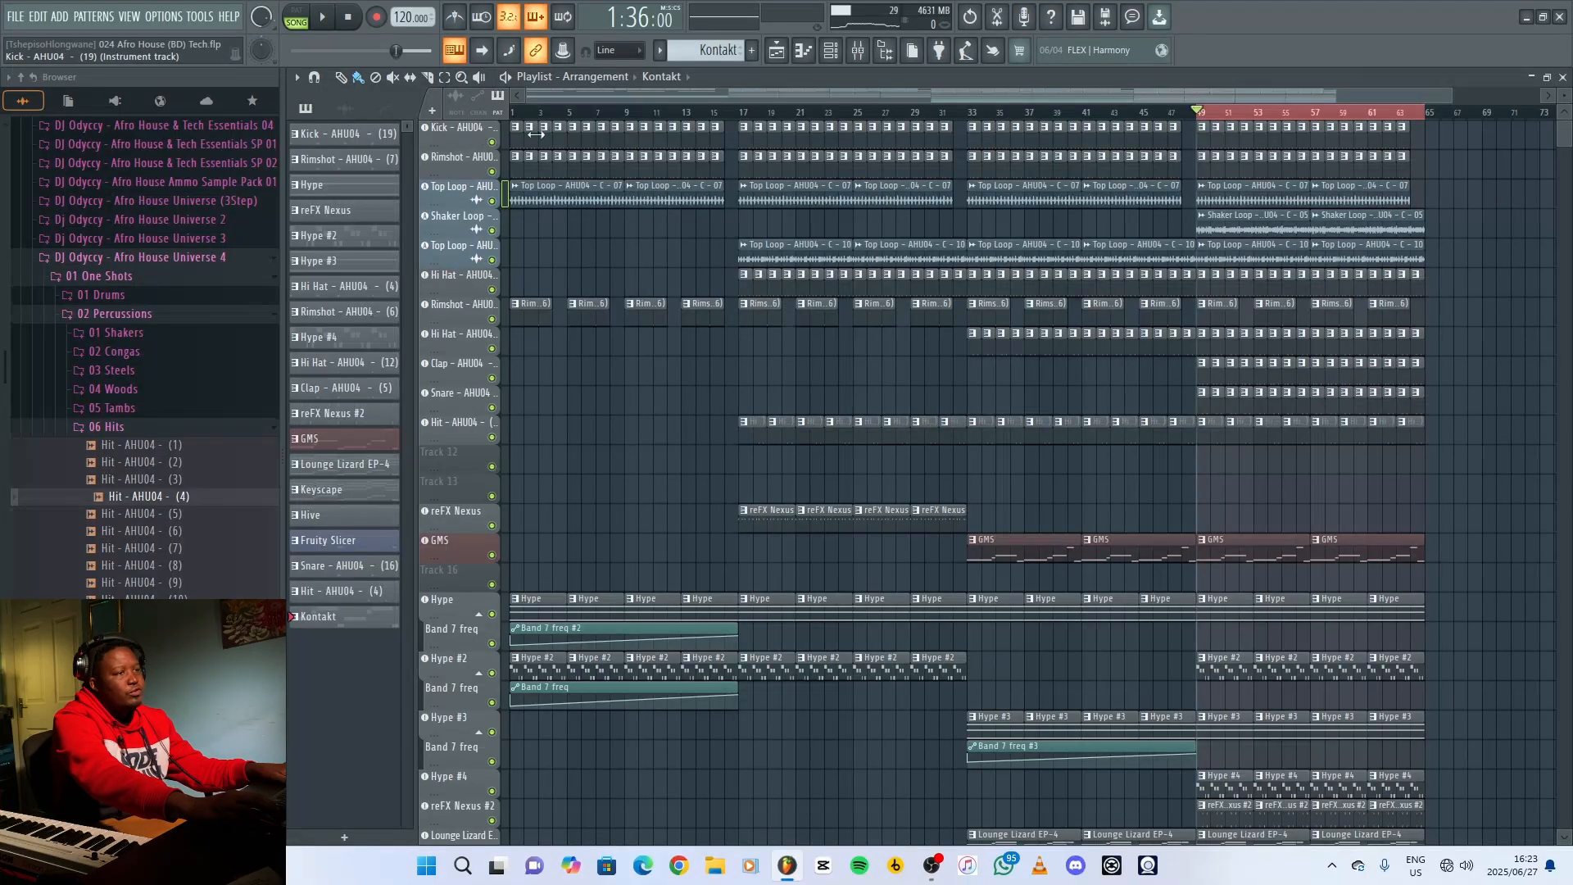
Enlarge the playlist tracks, view the Kick - AHU04 - (19) pattern in the channel rack, and solo the kick track in the playlist.
click(455, 136)
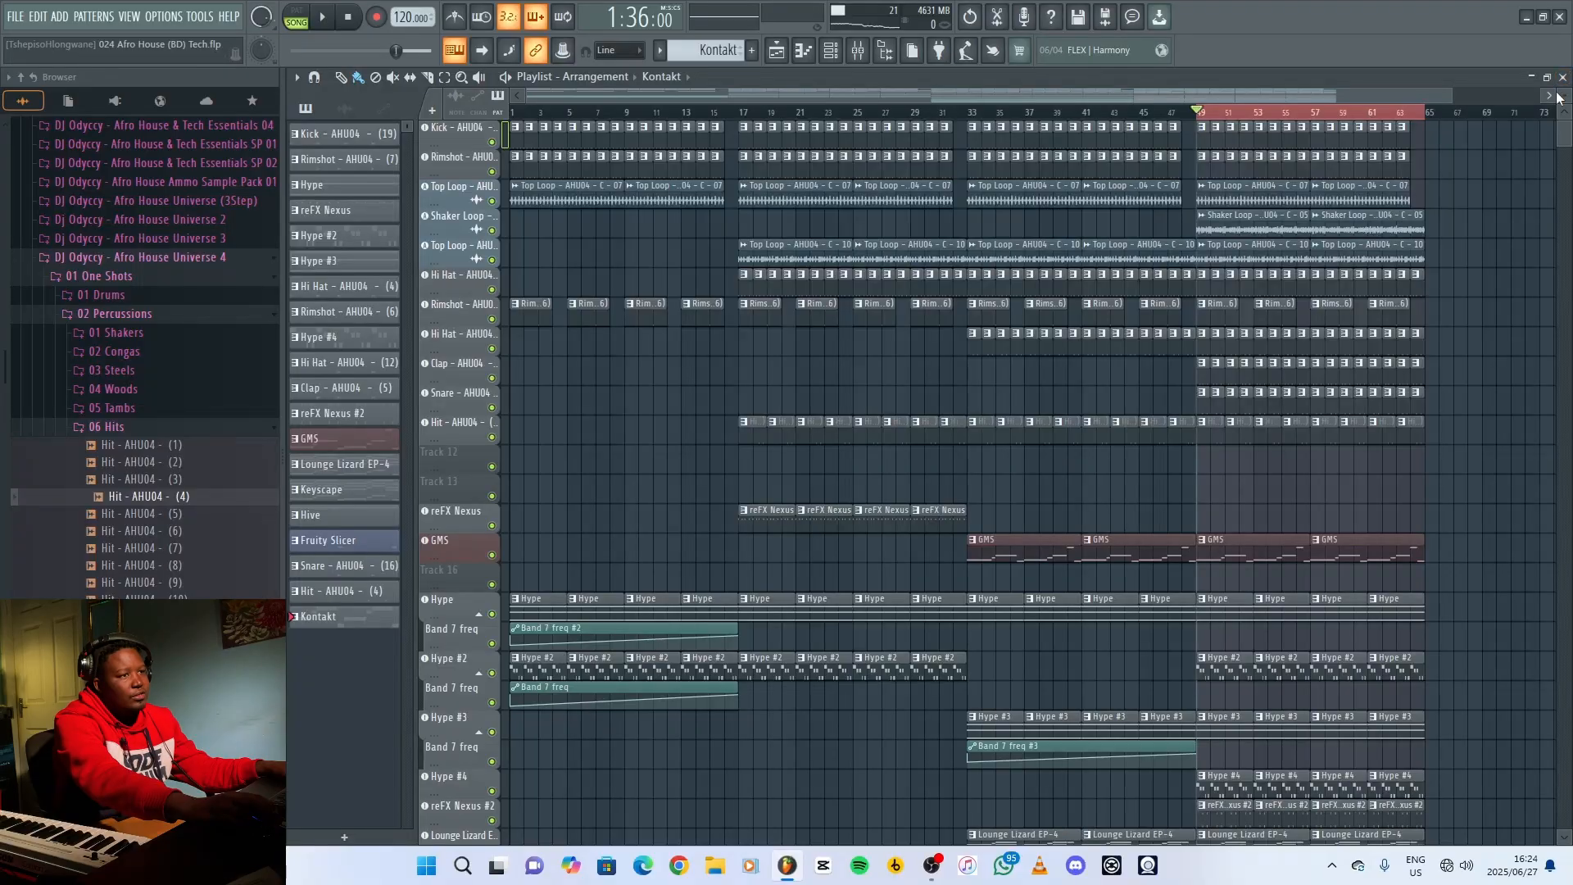
scroll(1207, 187, up, 3)
click(1203, 158)
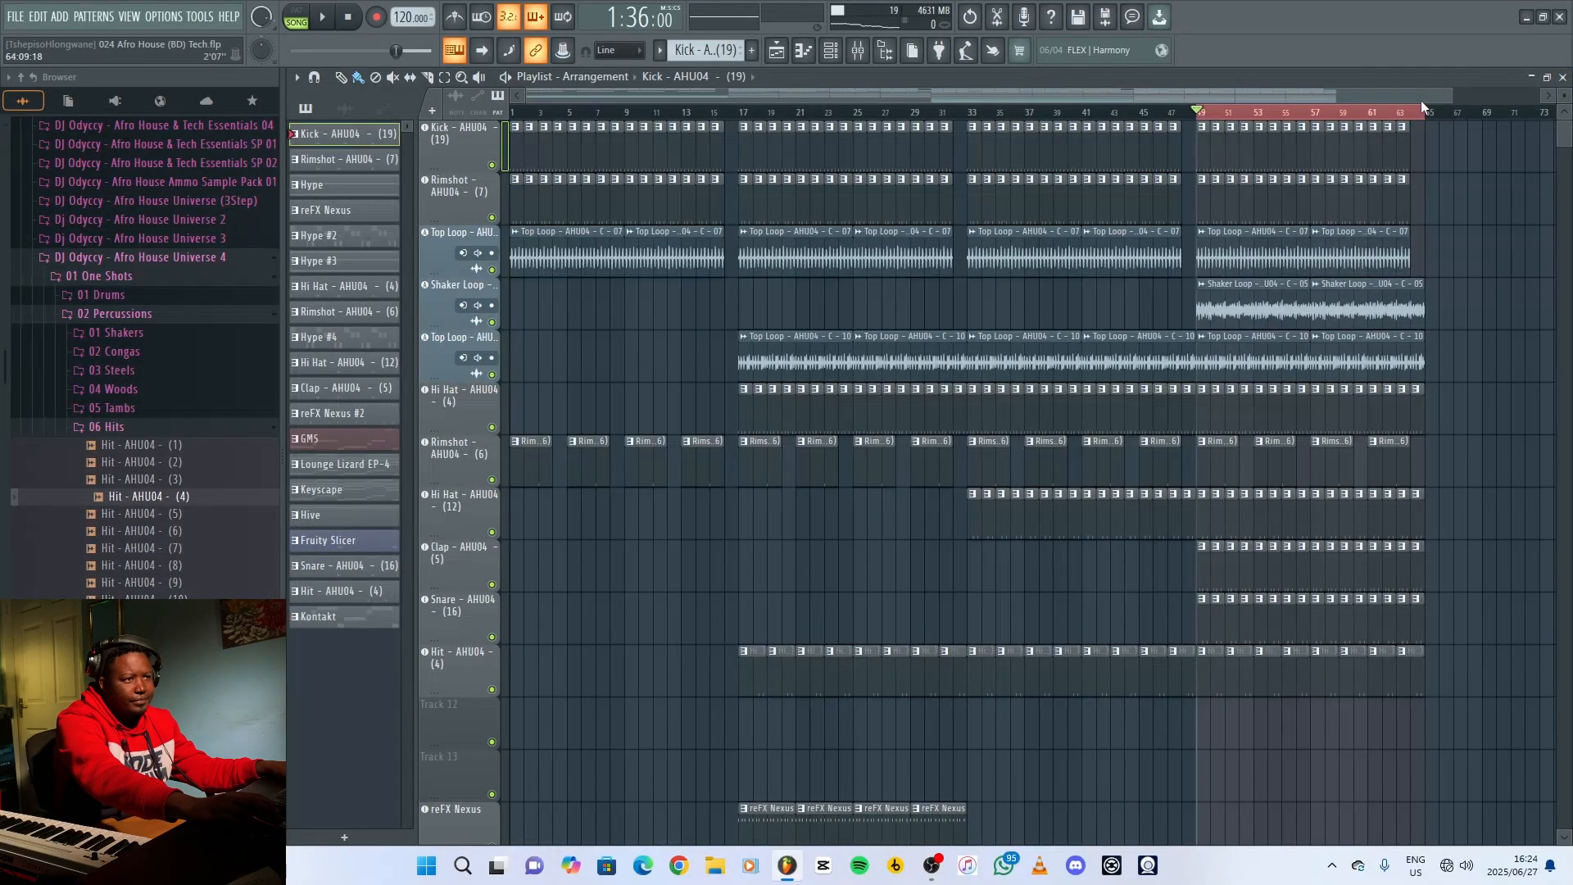
click(1562, 77)
click(636, 100)
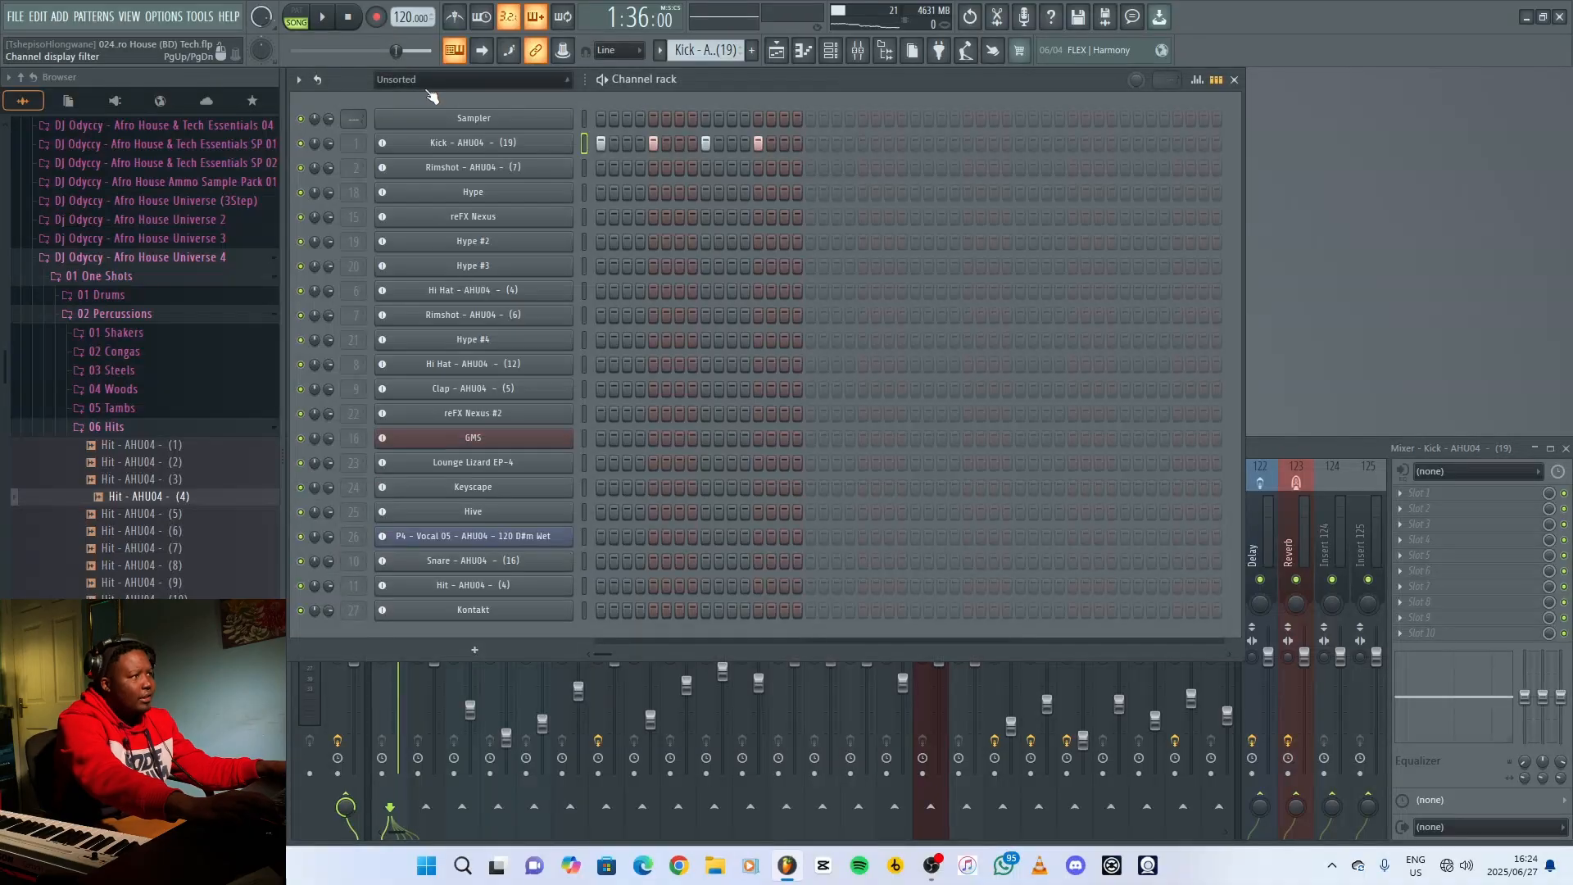
key(F5)
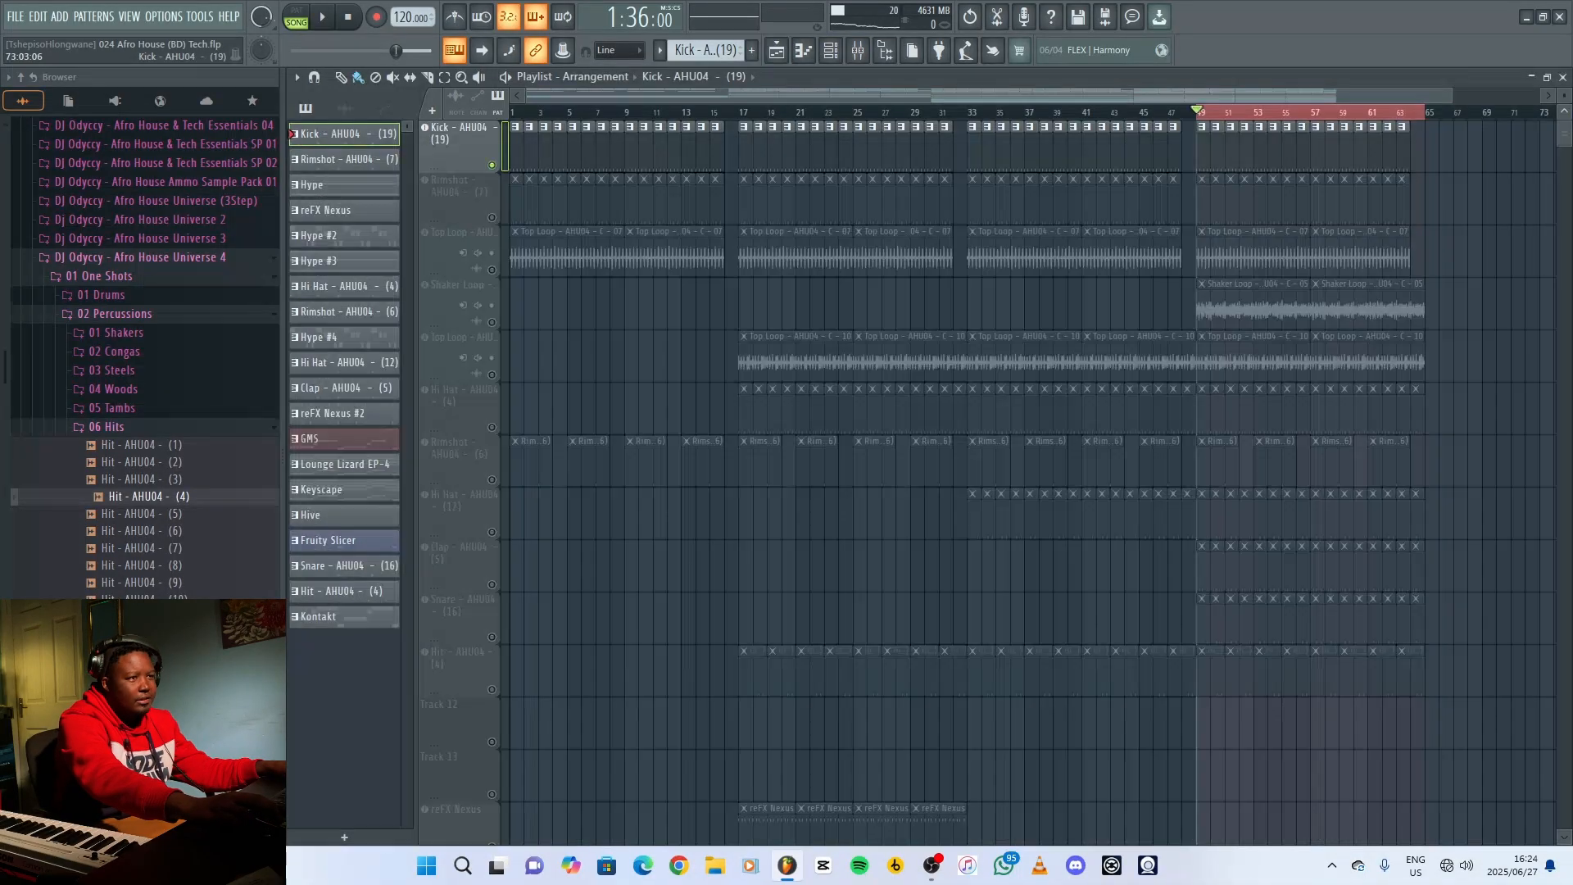
Play the soloed kick from bar 49 while viewing its step pattern in the channel rack, and stop playback in the playlist.
key(space)
click(1563, 77)
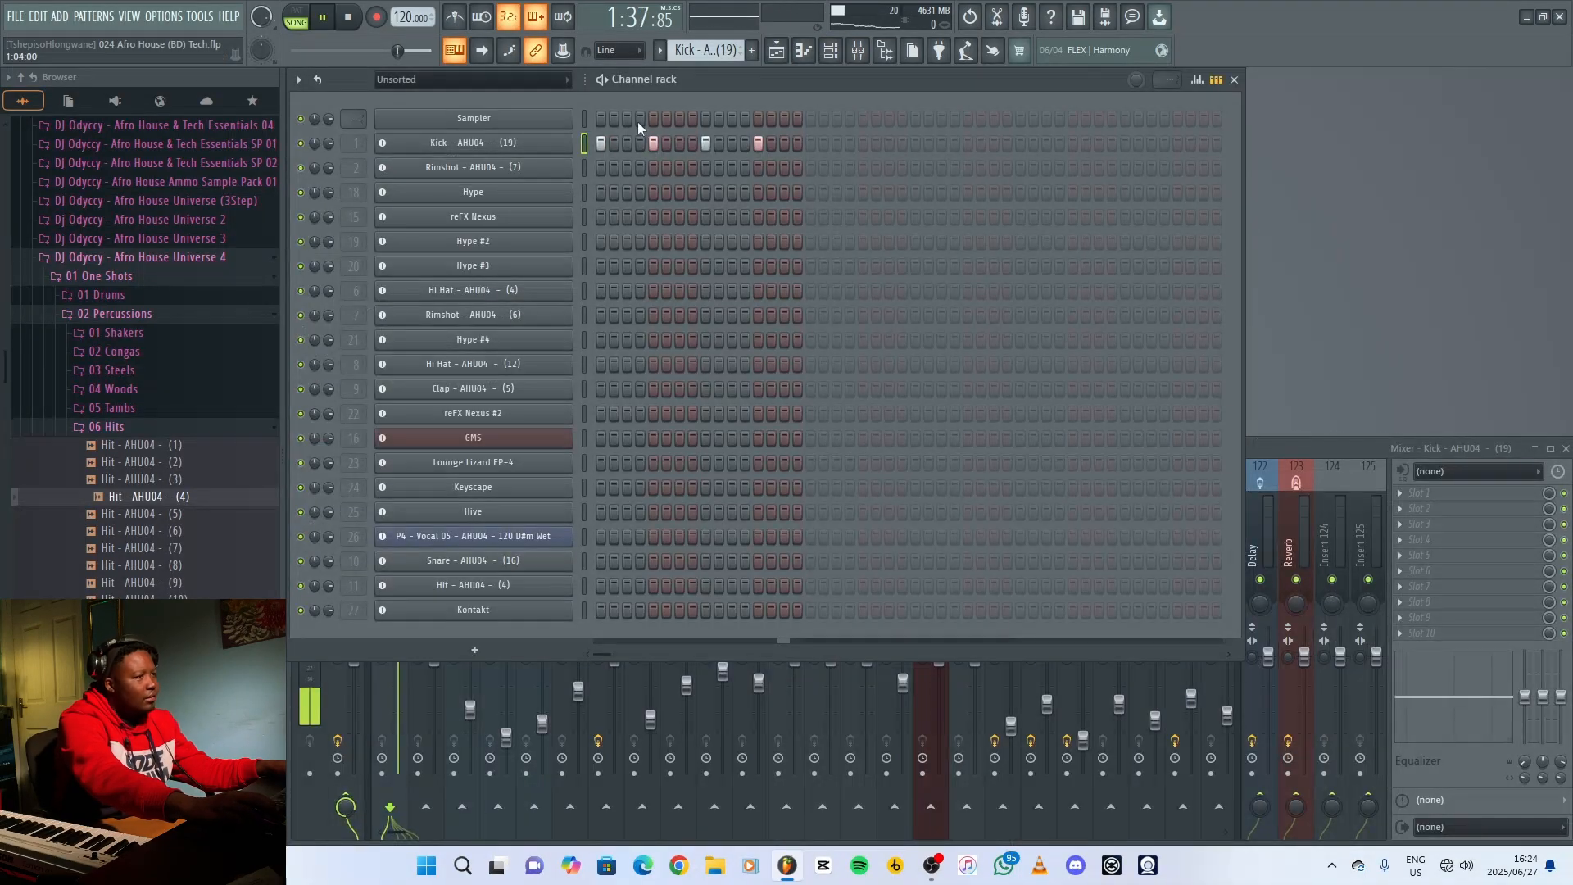
click(790, 52)
key(space)
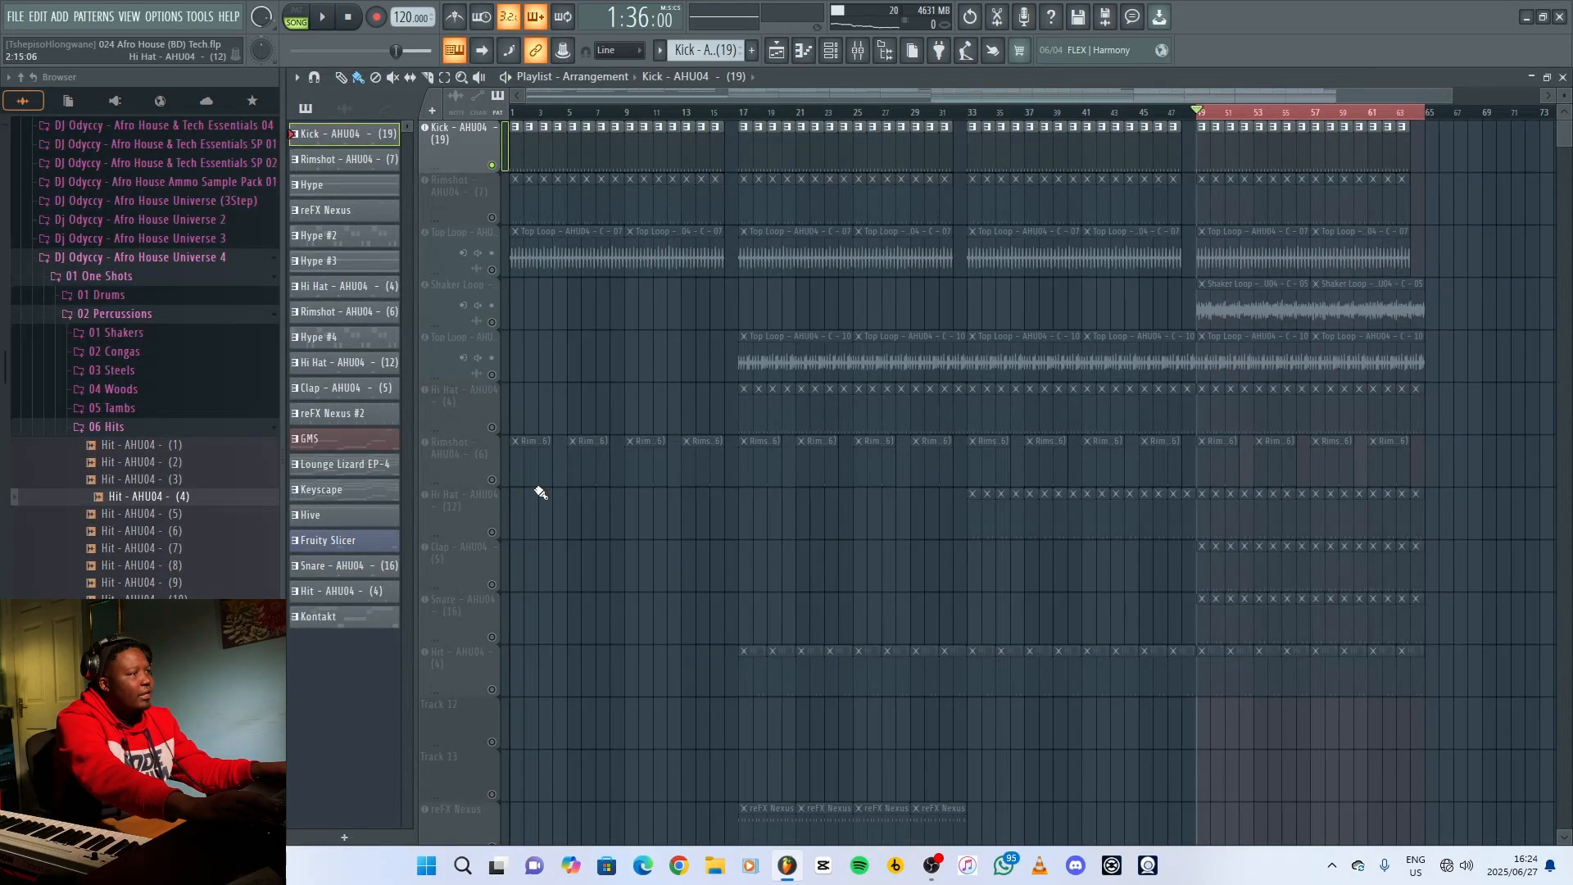
Unmute the Rimshot - AHU04 - (7) track and play it with the kick while viewing the rimshot's step pattern.
click(492, 218)
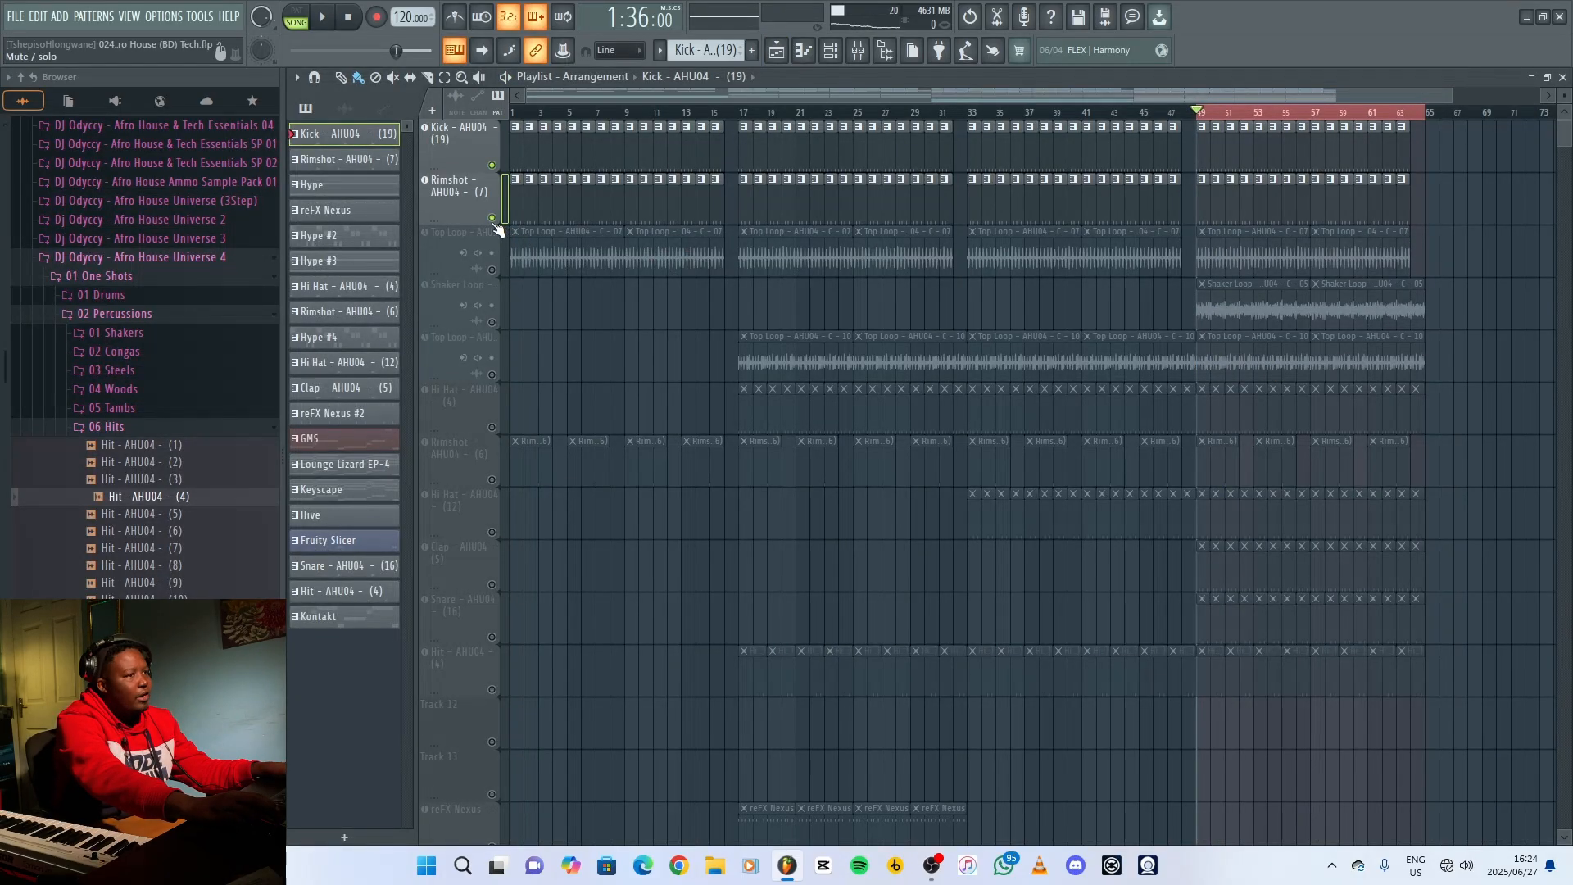
key(space)
click(1203, 212)
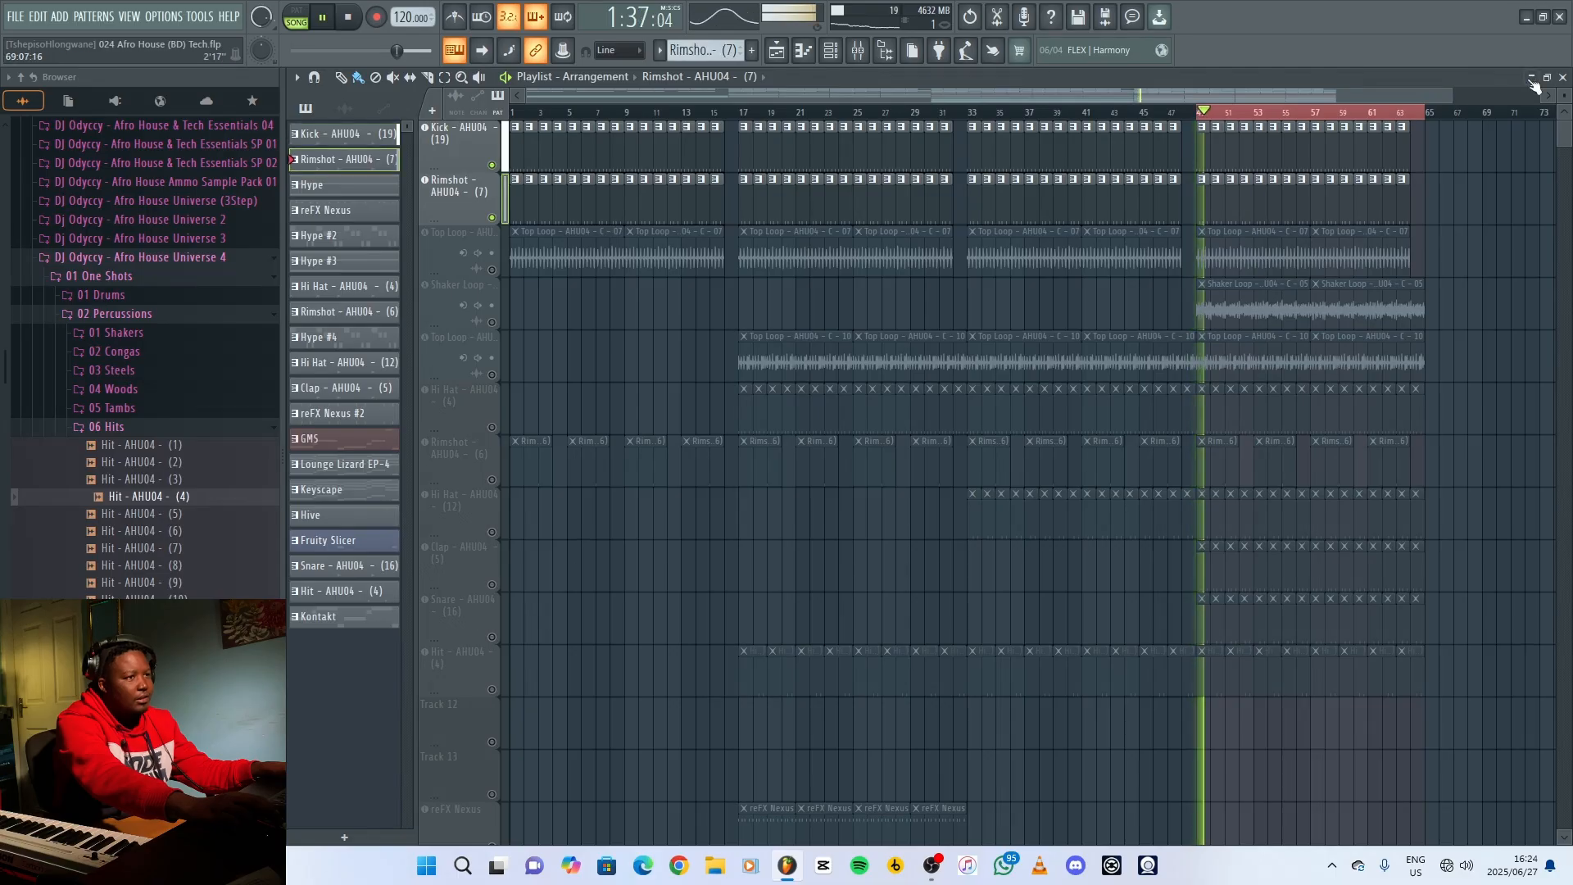
key(F5)
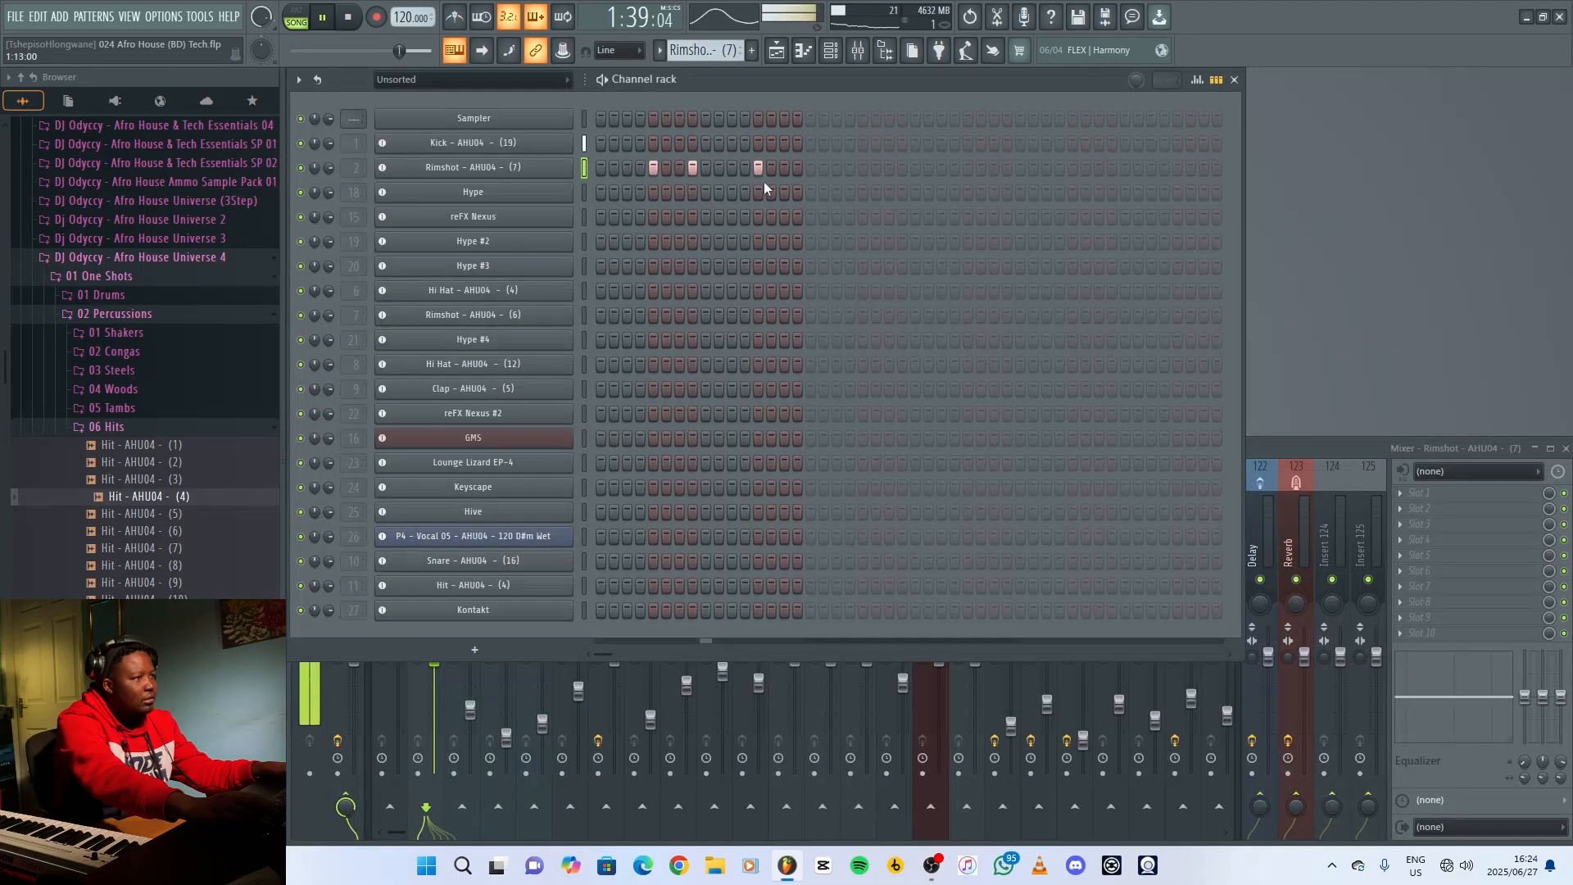
click(775, 61)
key(space)
Inspect the Top Loop - AHU04 - C - 07 clip and play its unmuted track together with the kick and rimshot.
double_click(1238, 242)
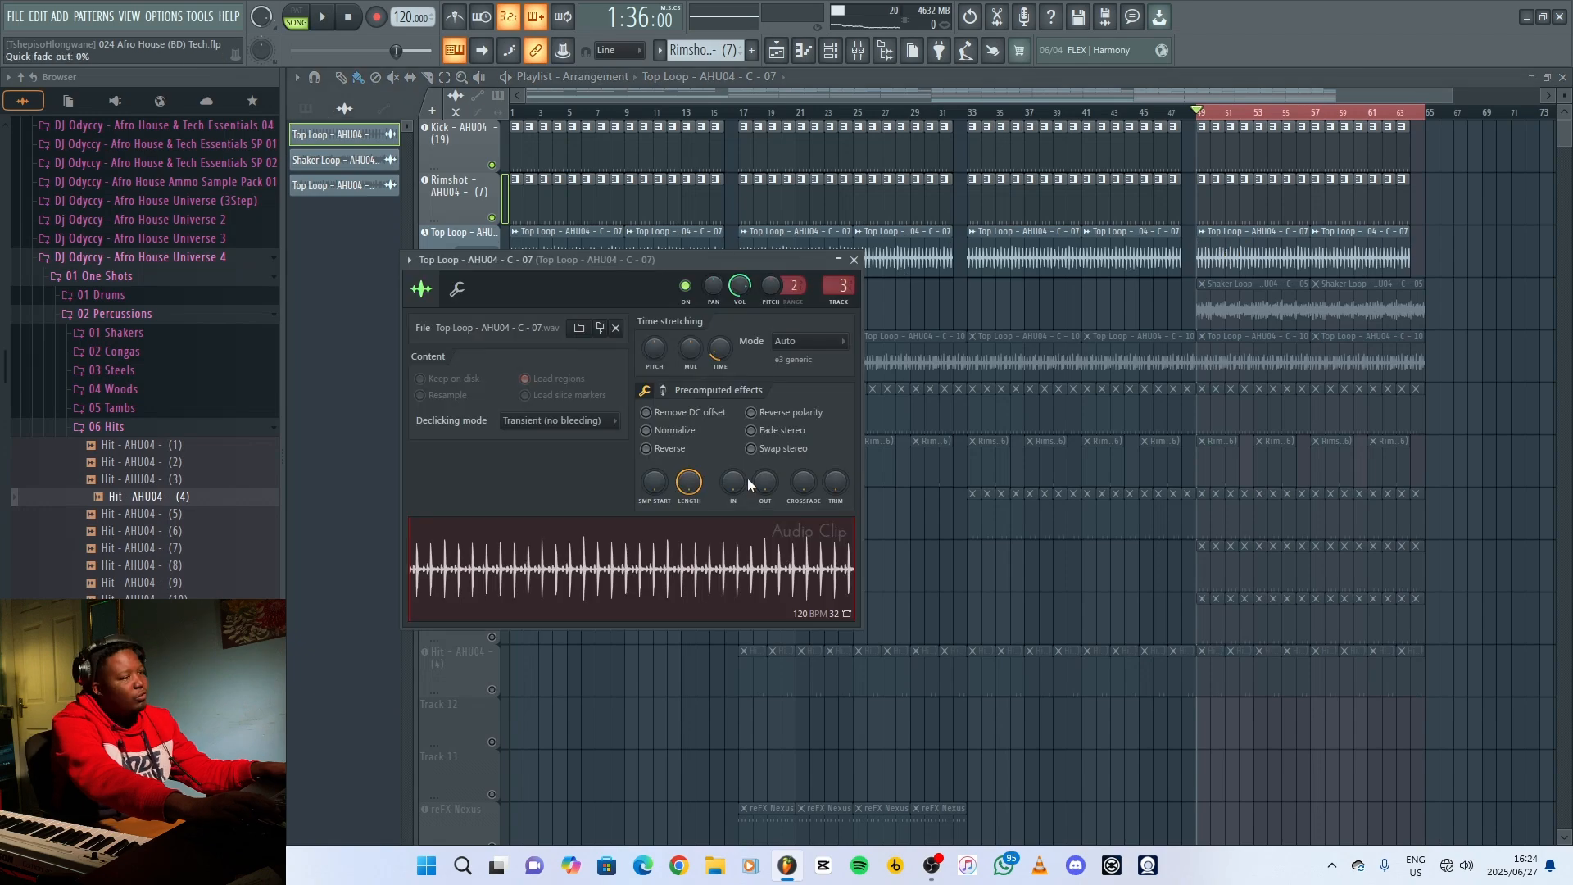
click(853, 260)
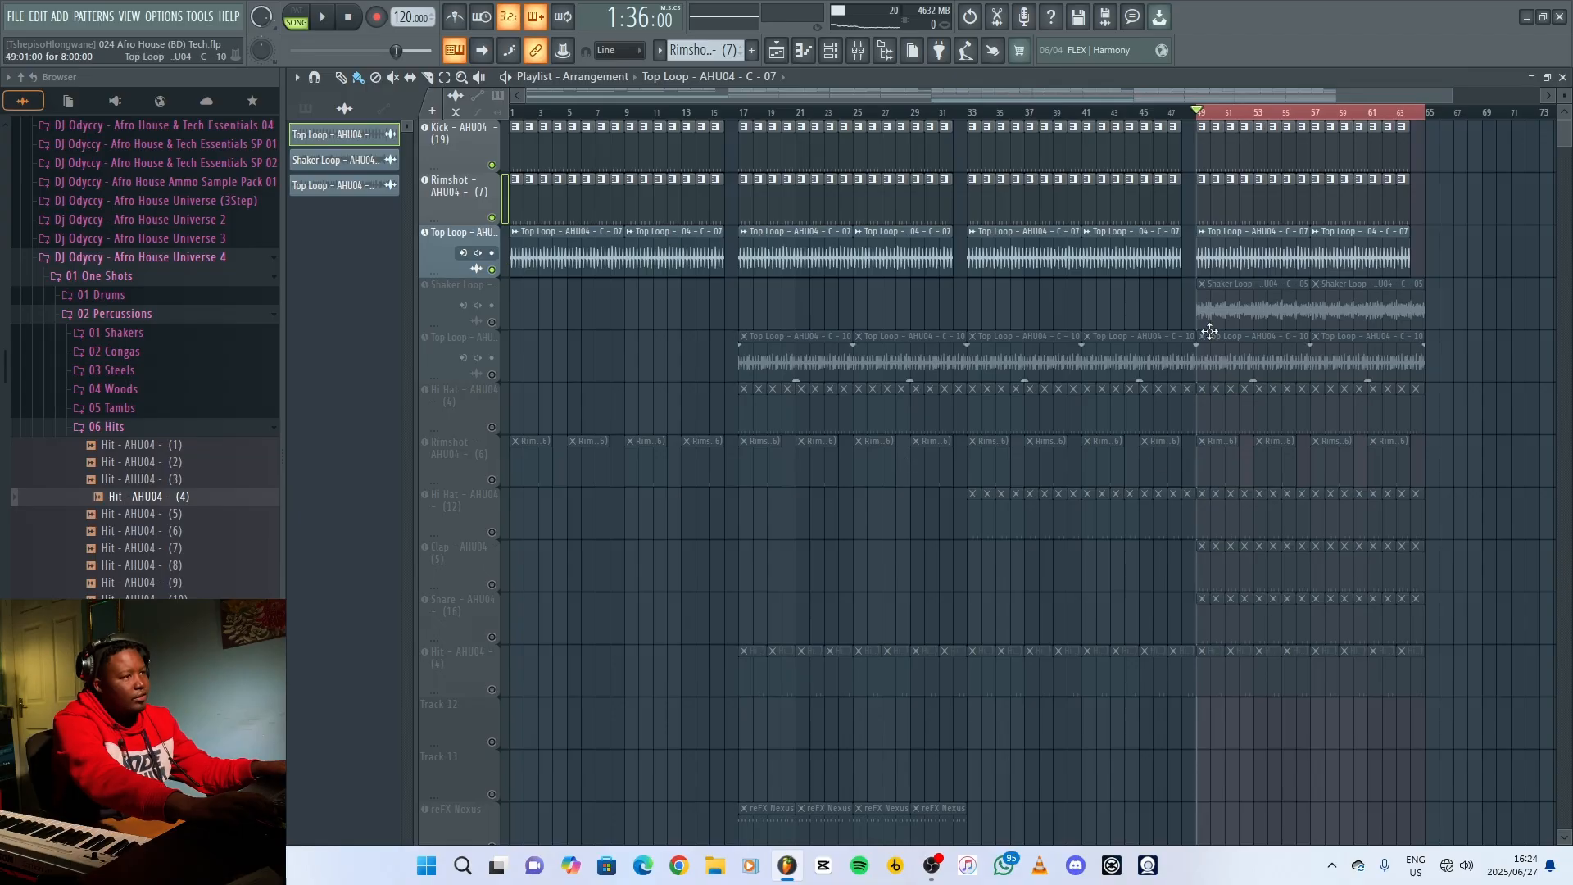
key(space)
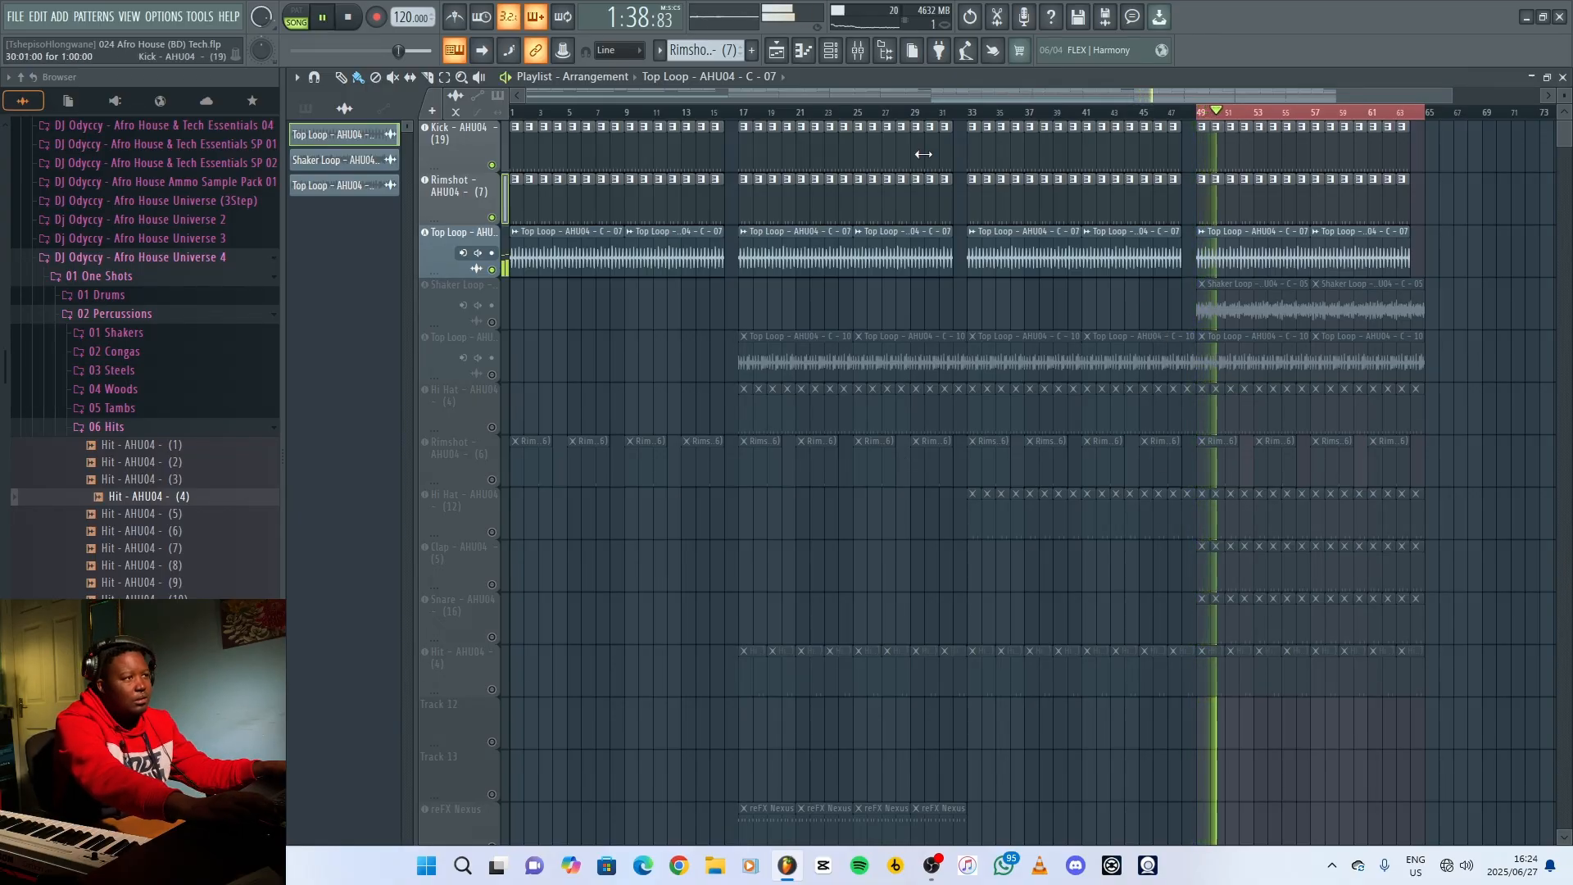
key(space)
Unmute the Shaker Loop track and audition its C - 05 audio clip in the clip settings.
click(492, 321)
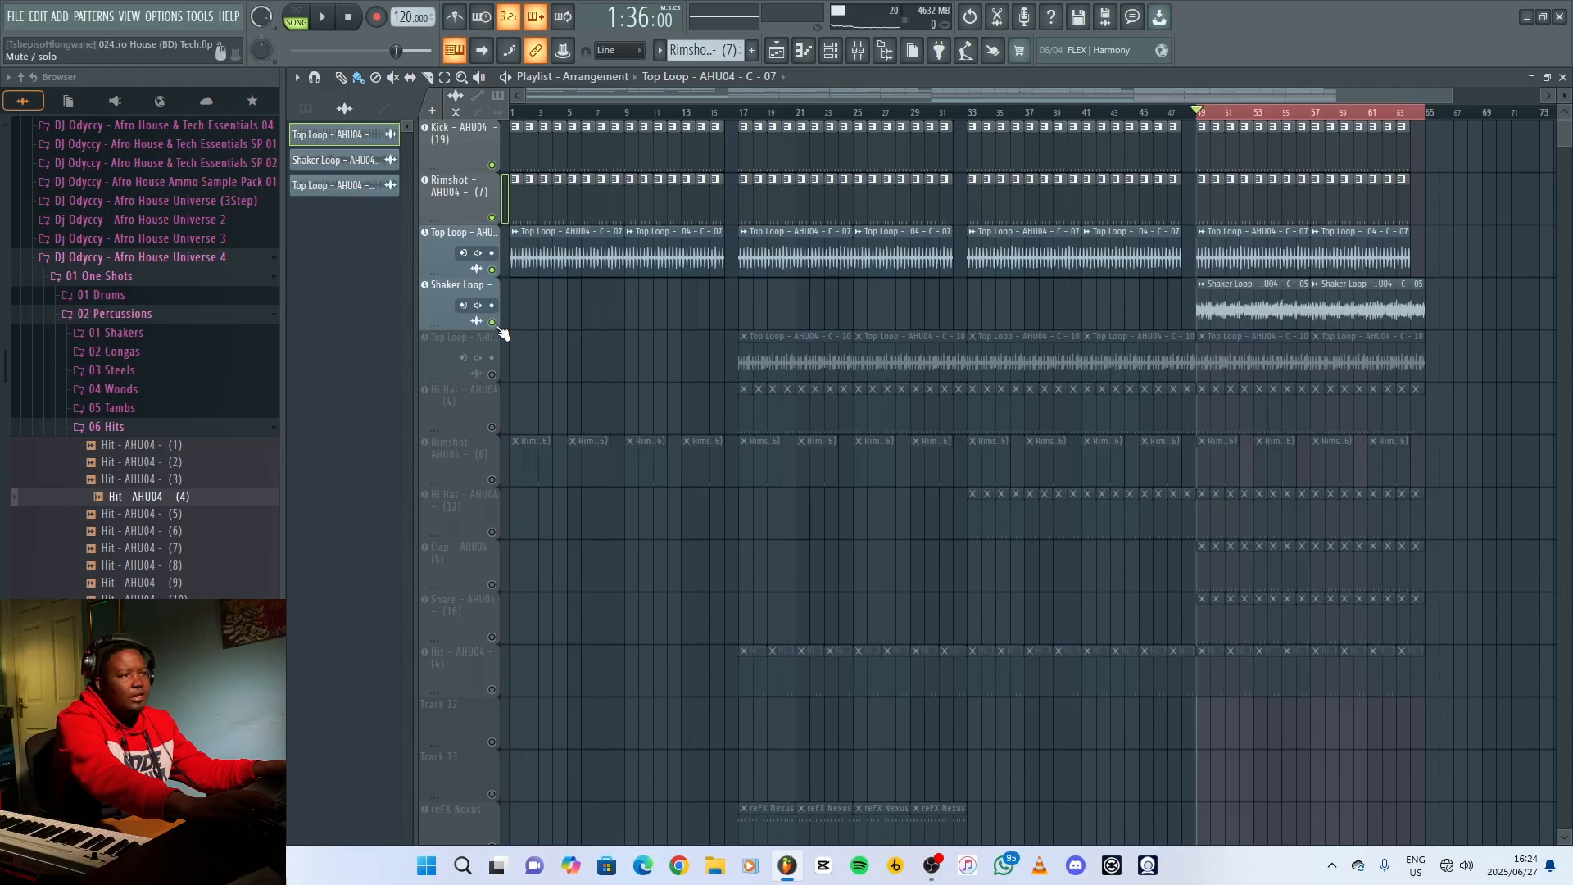
double_click(1246, 309)
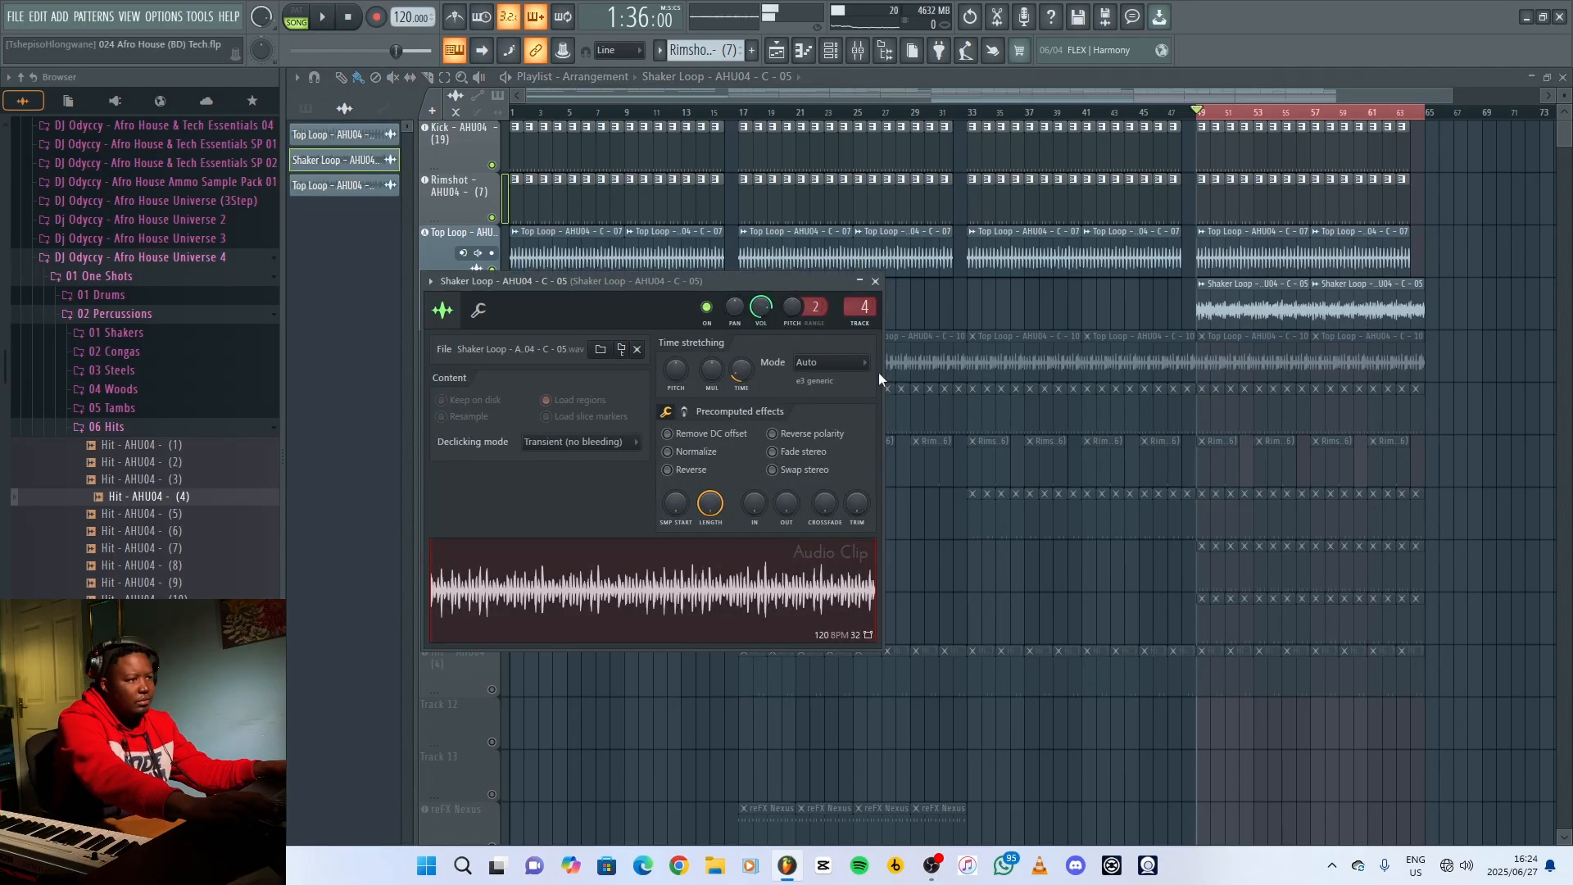
click(875, 281)
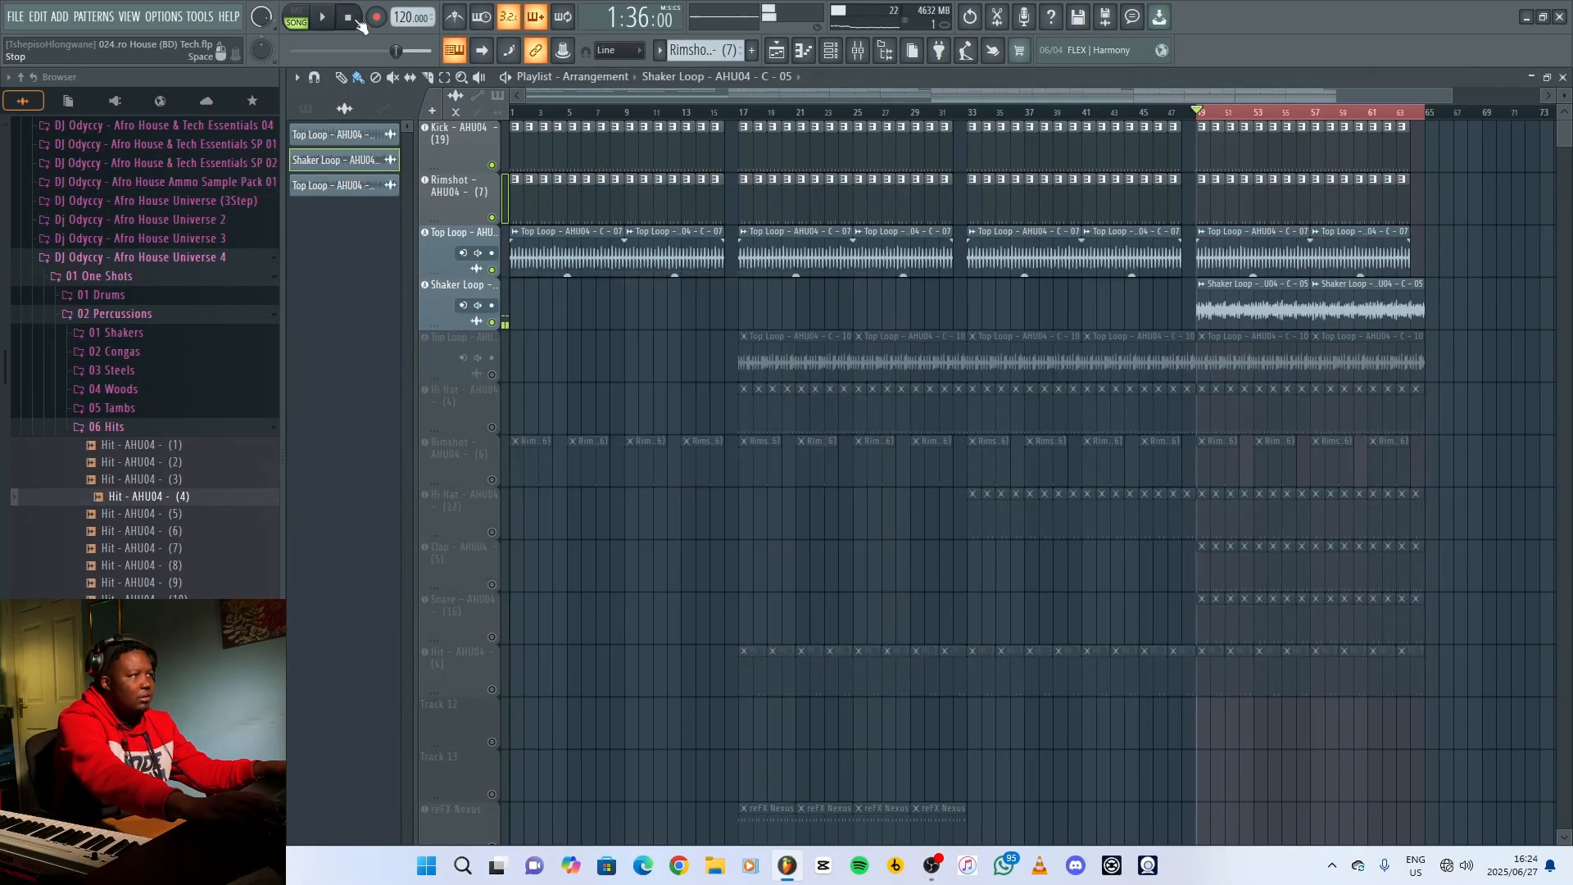
Check the Shaker Loop's mixer level while playing the unmuted tracks, and close the mixer.
click(858, 53)
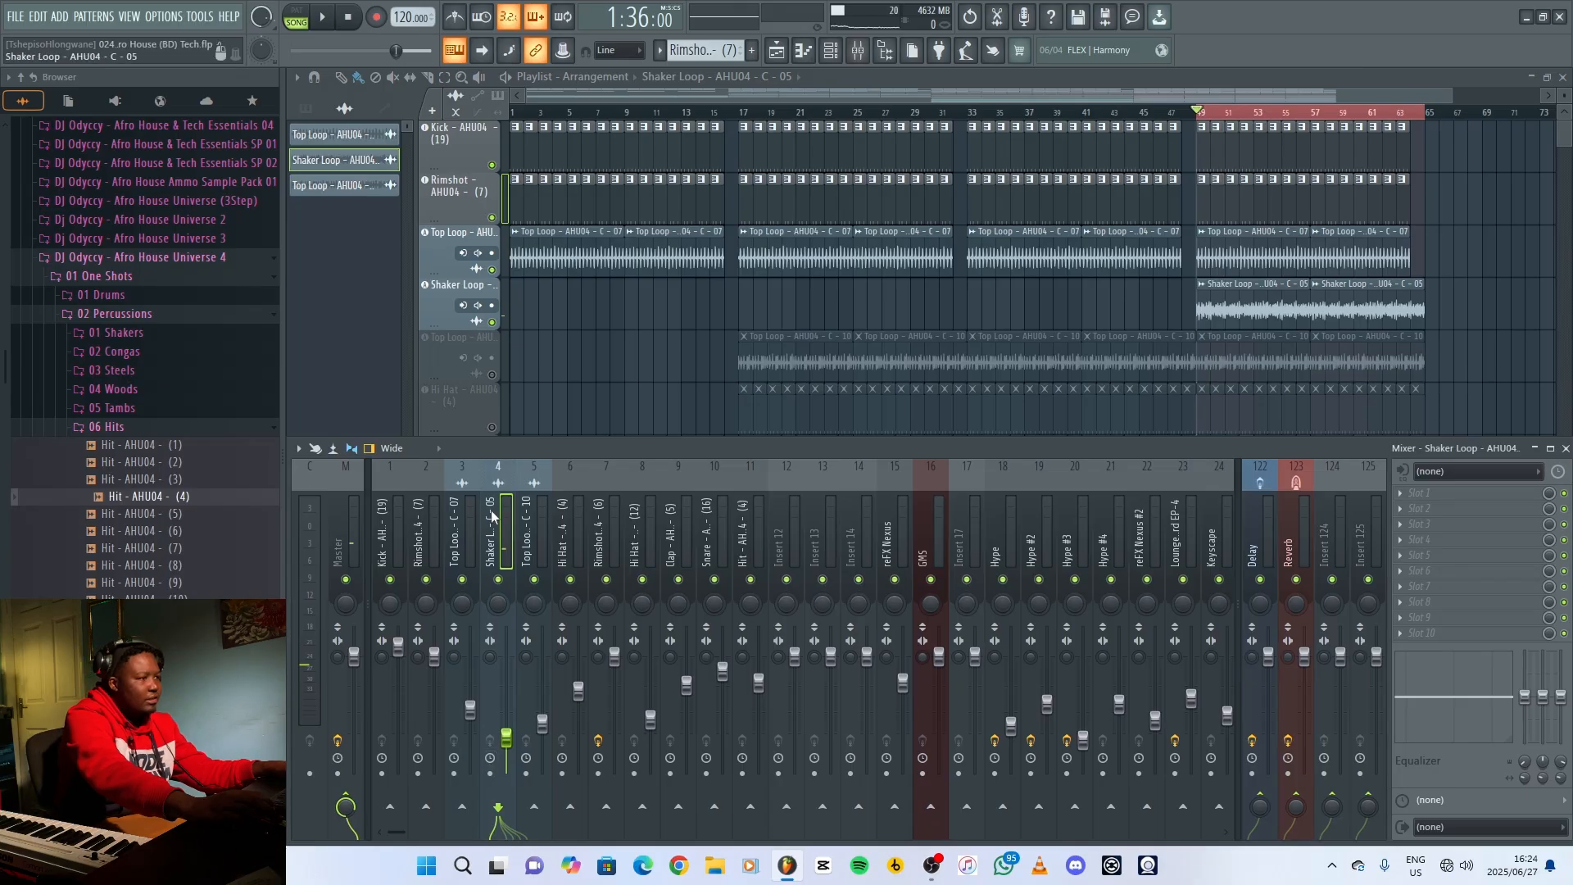
key(space)
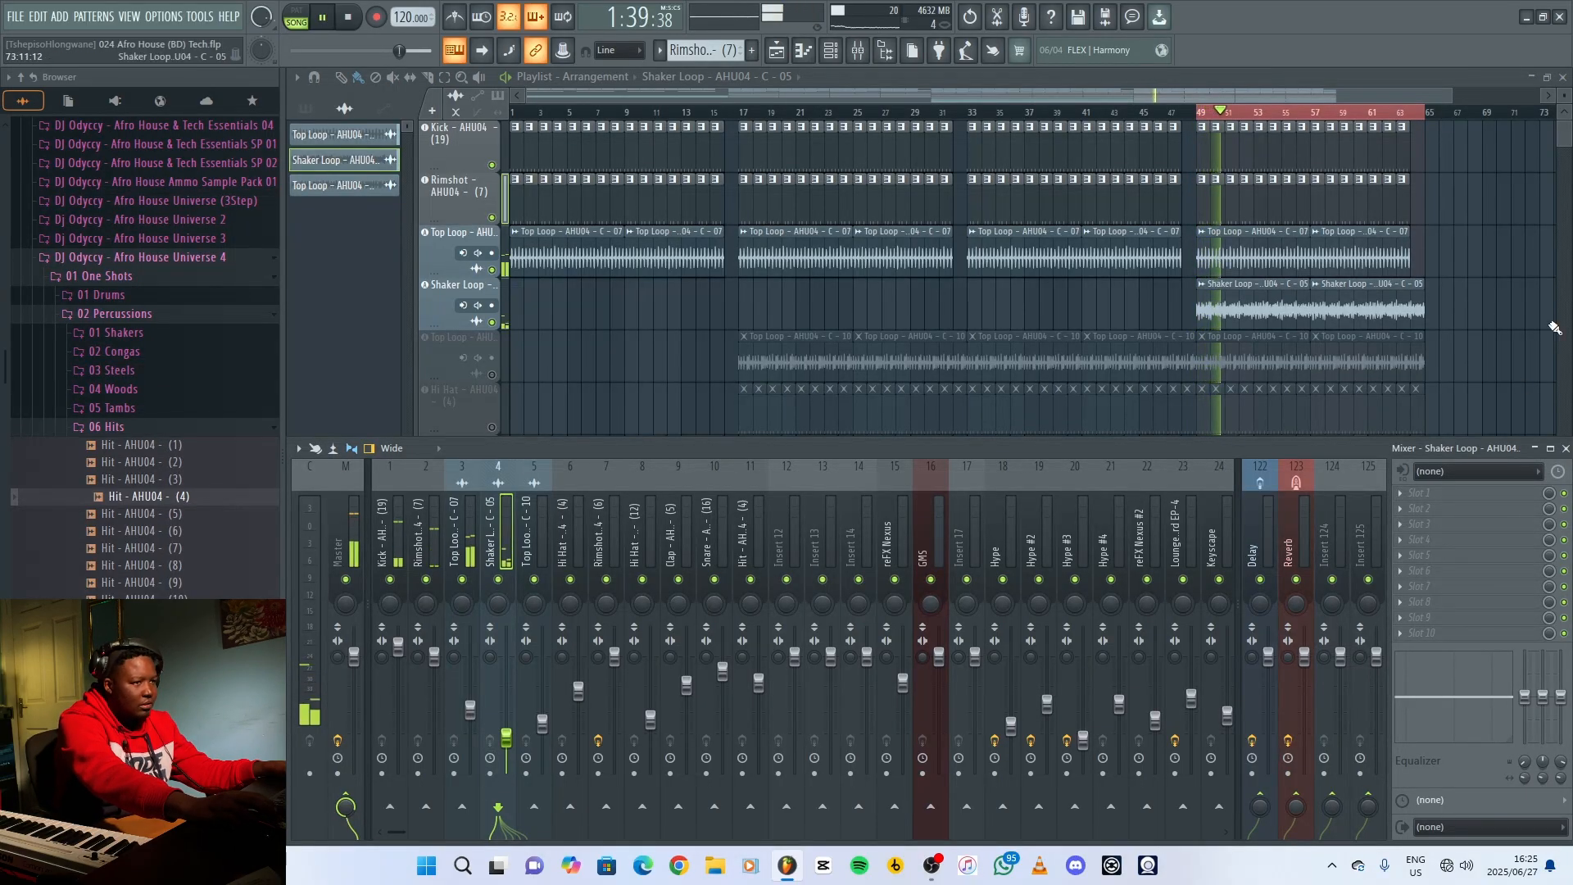
key(space)
key(F9)
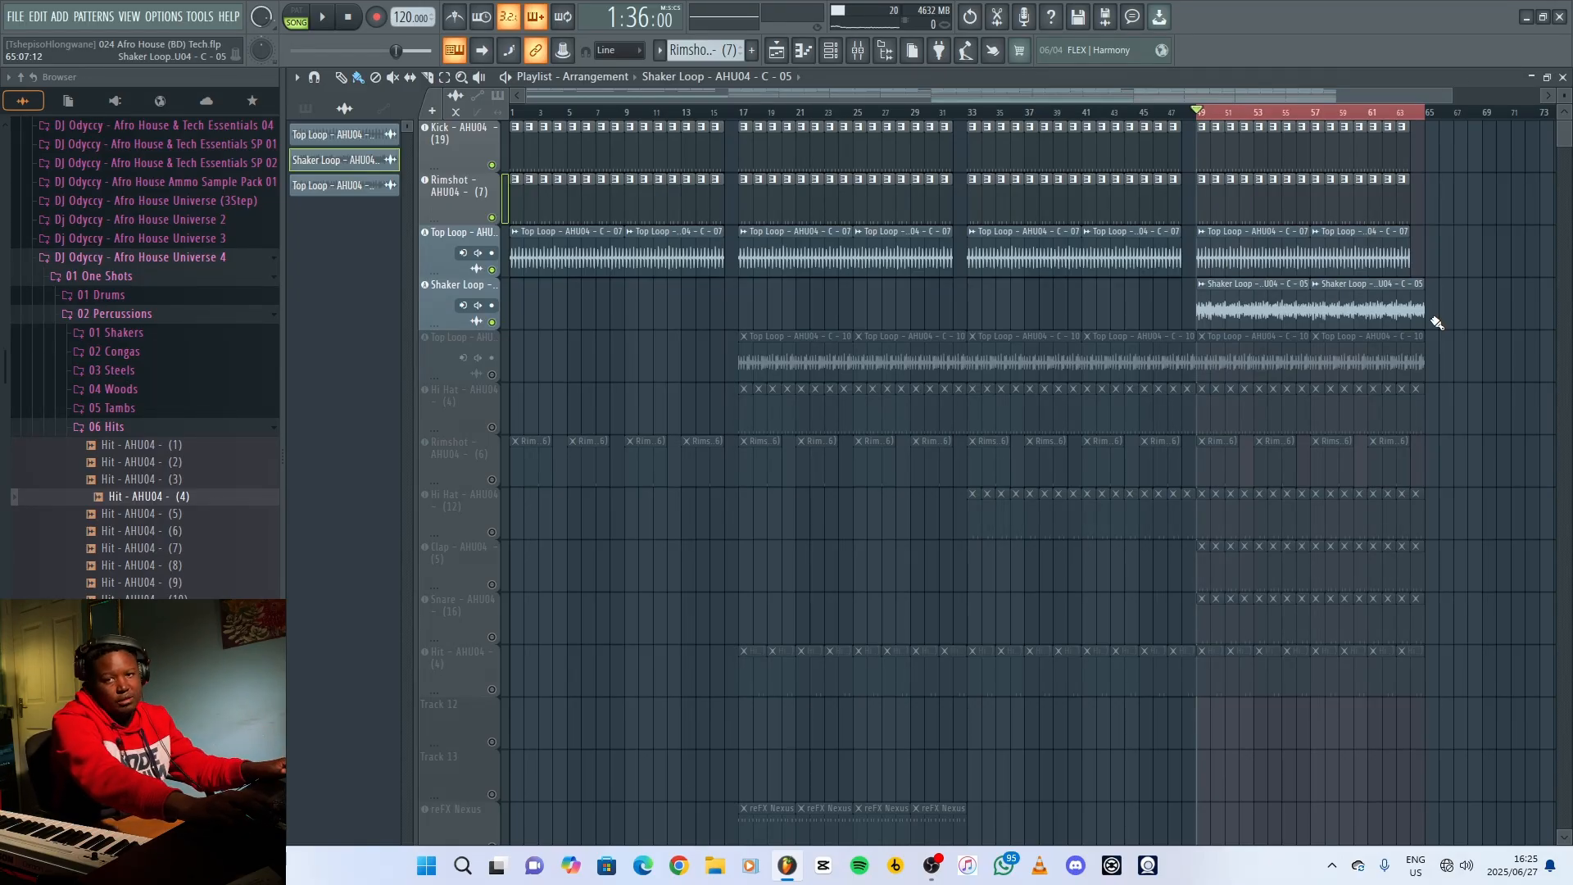
Unmute the Top Loop - AHU04 - C - 10 track, audition its clip, and play it with the other percussion.
click(493, 376)
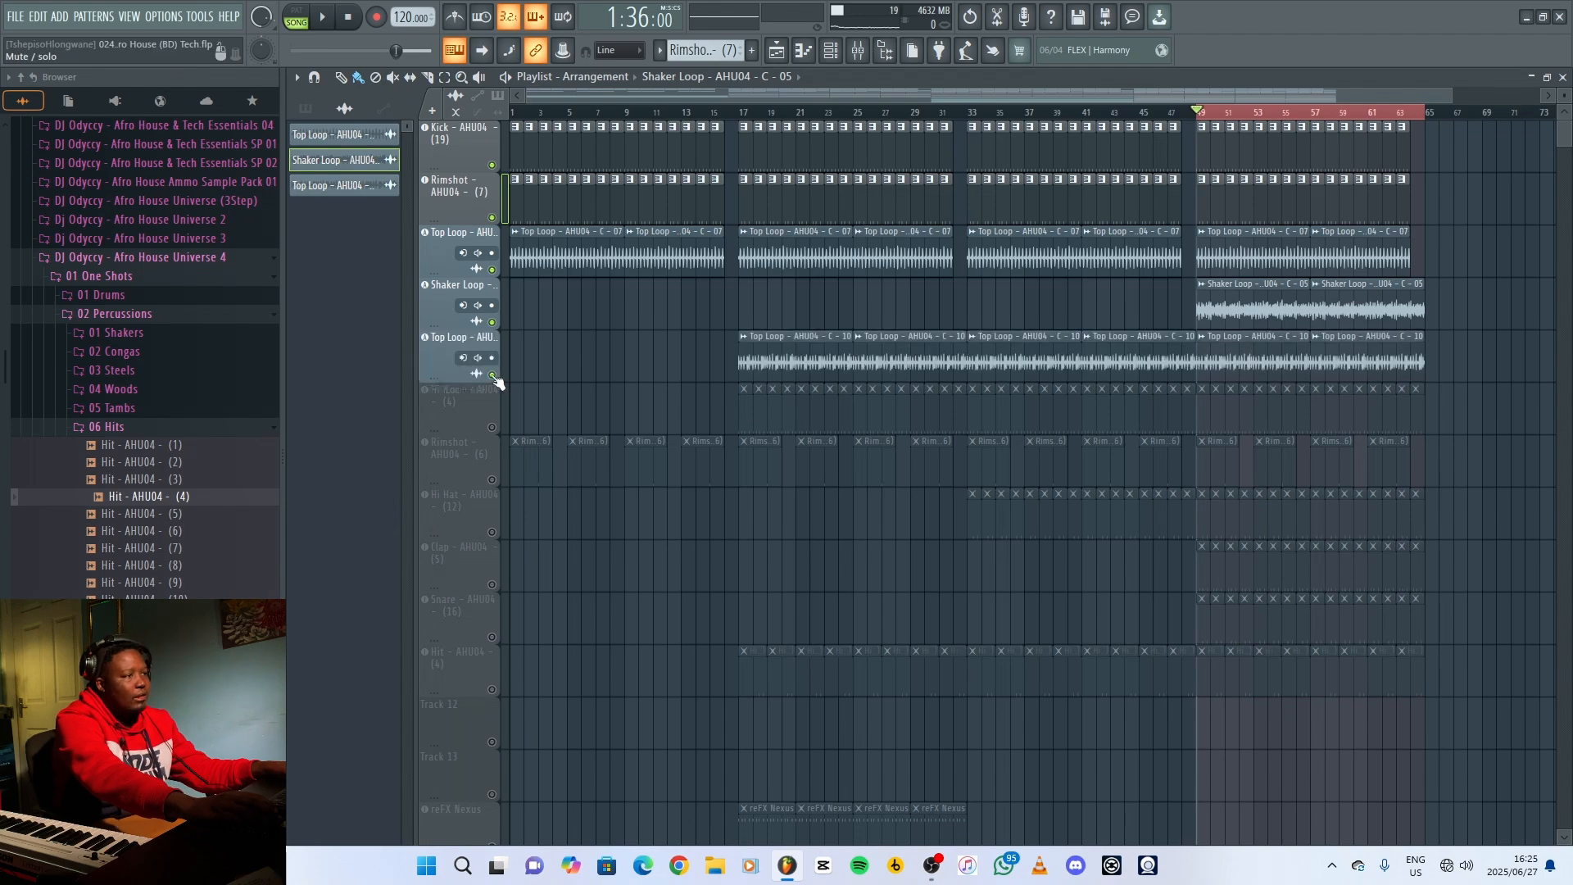
double_click(1220, 356)
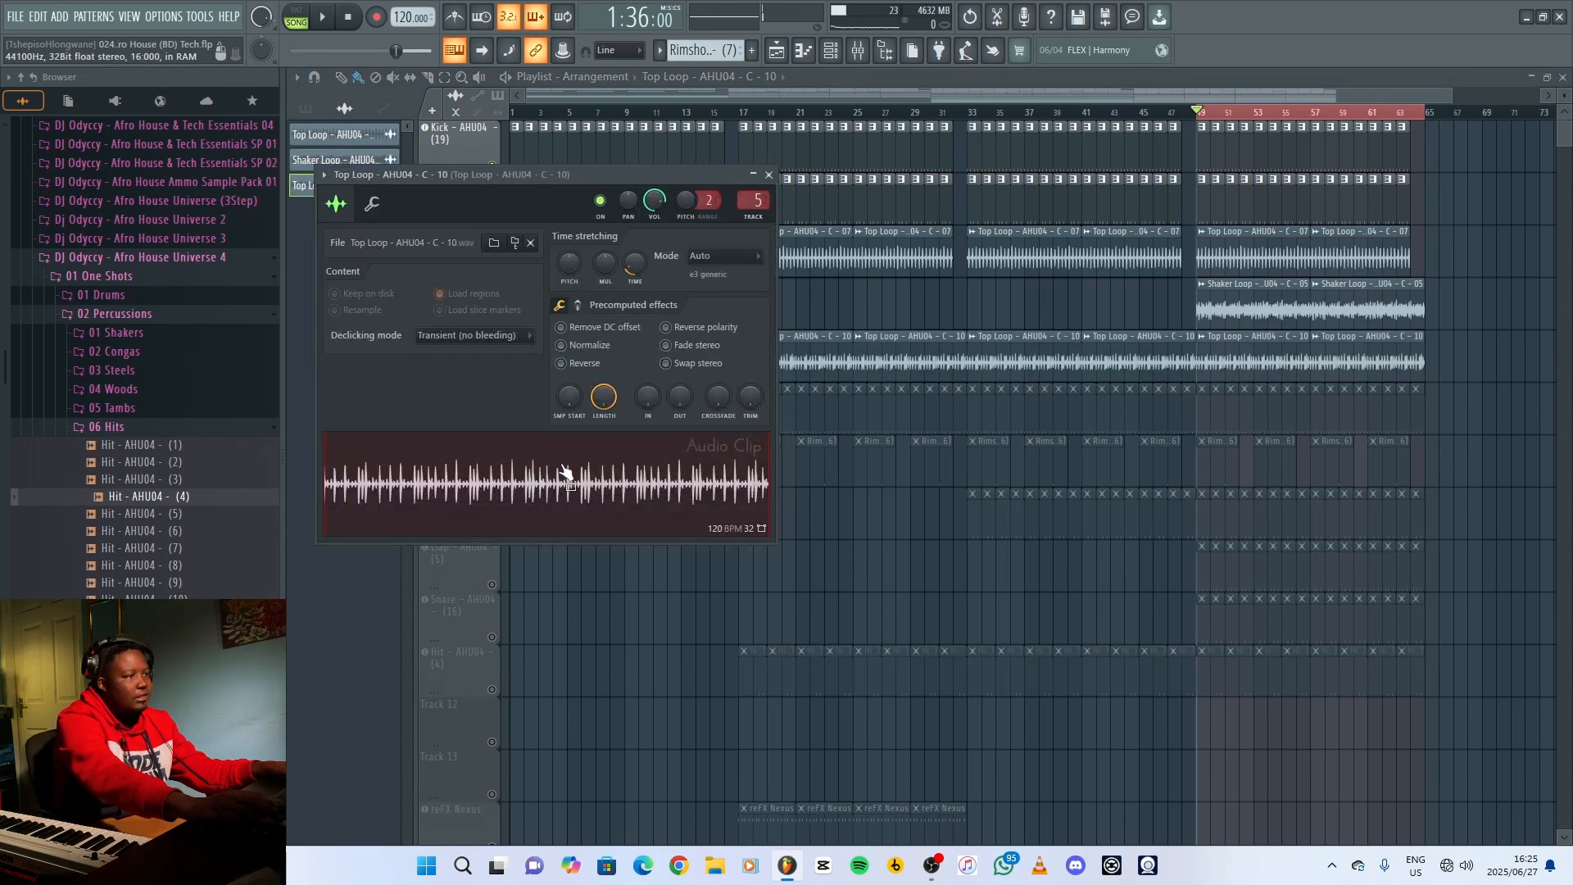
click(769, 175)
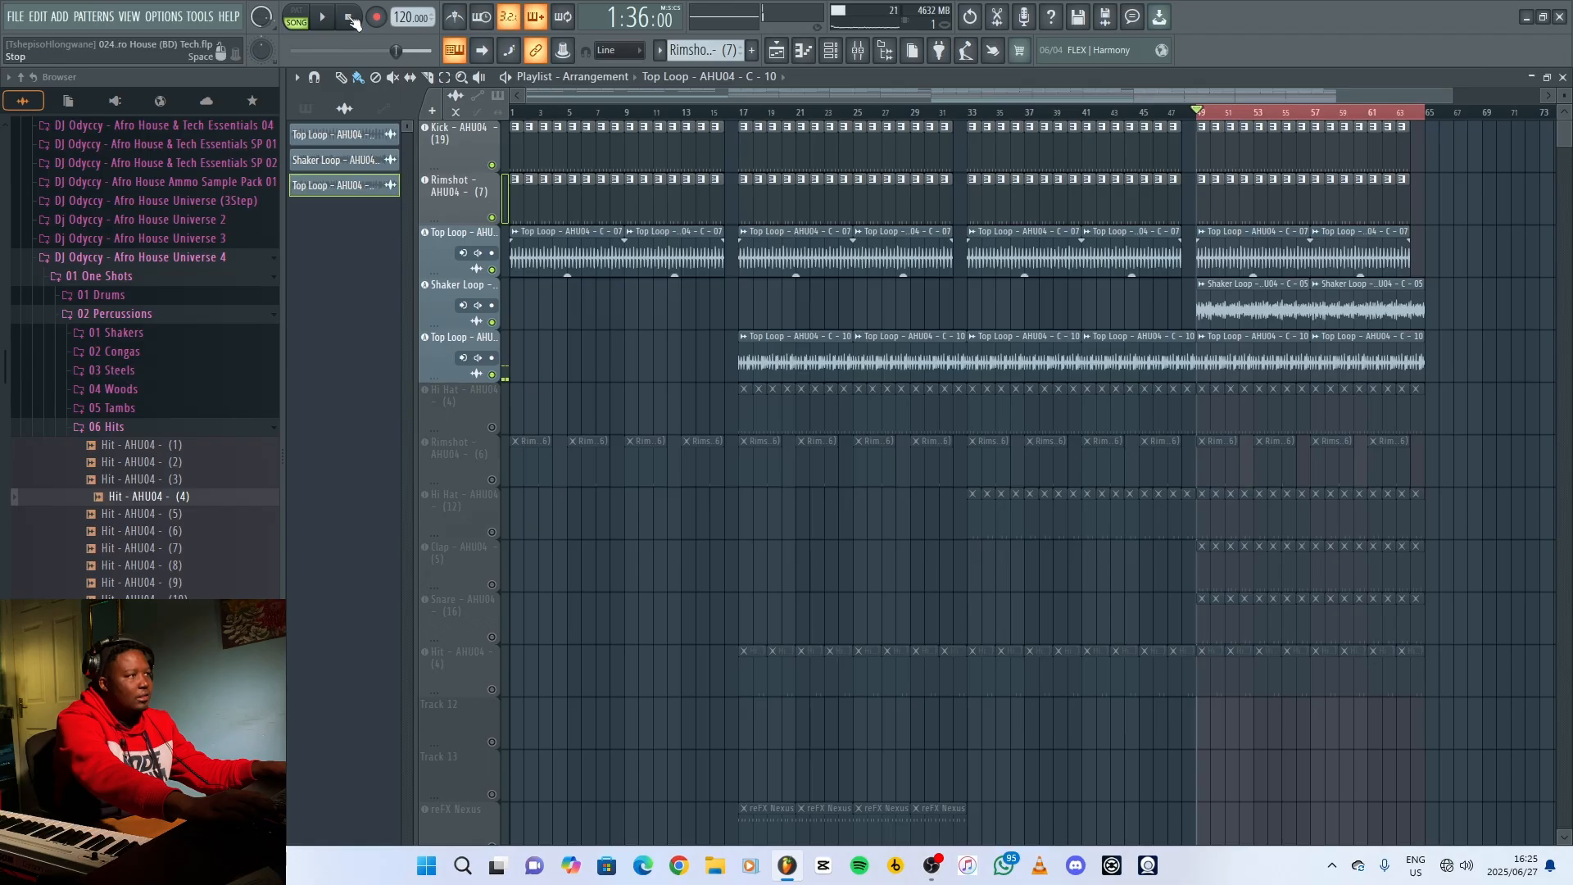
key(space)
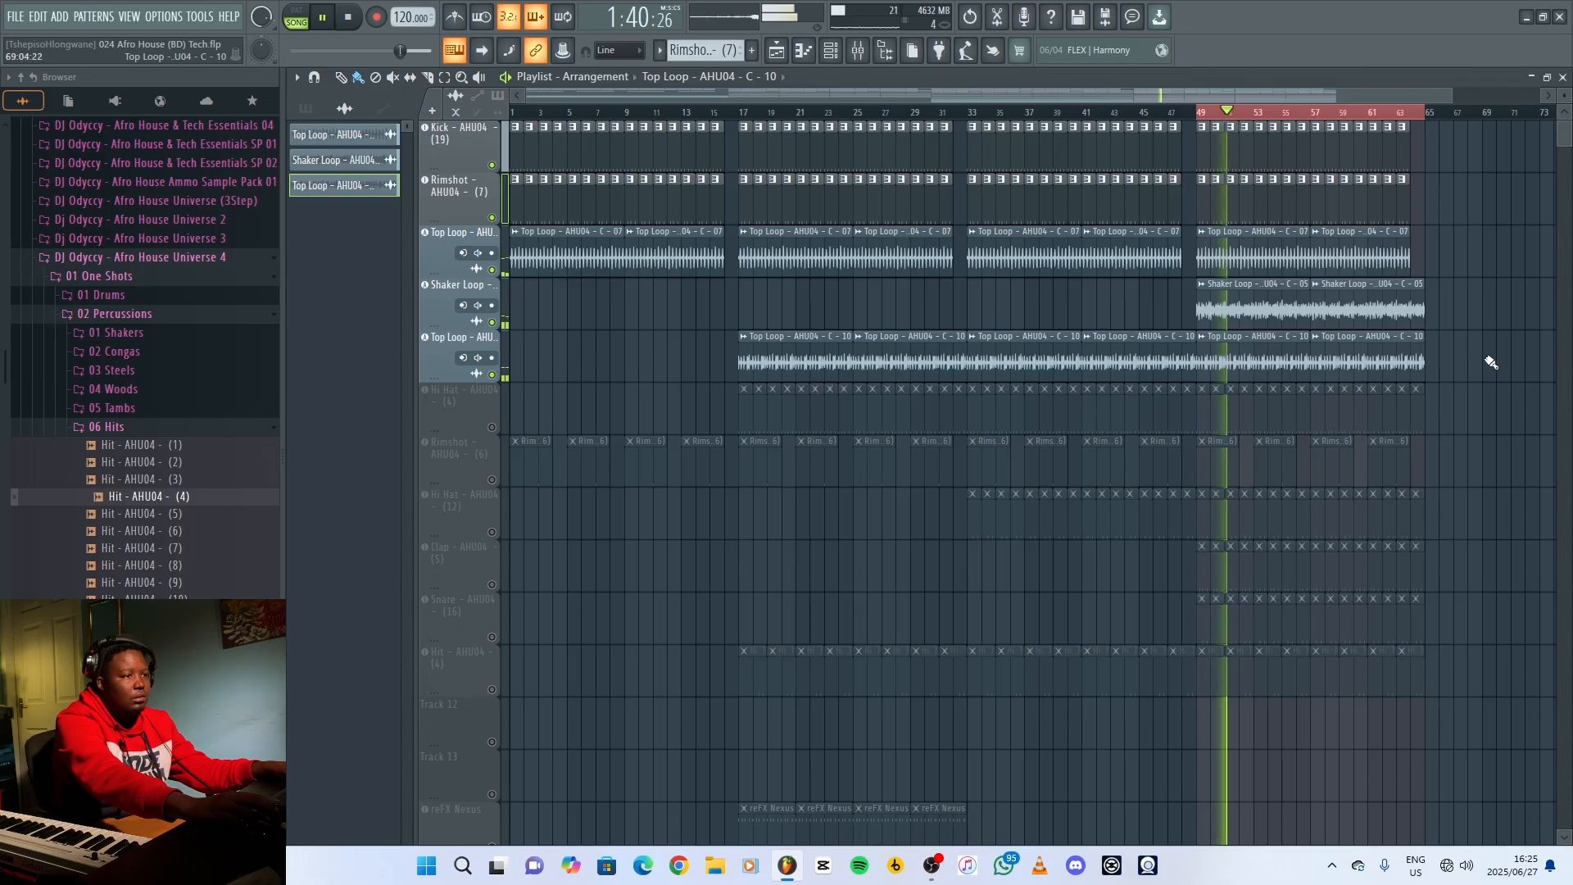
key(space)
Unmute the Hi Hat - AHU04 - (4) track and play its pattern on its own in the channel rack.
click(492, 427)
click(1201, 415)
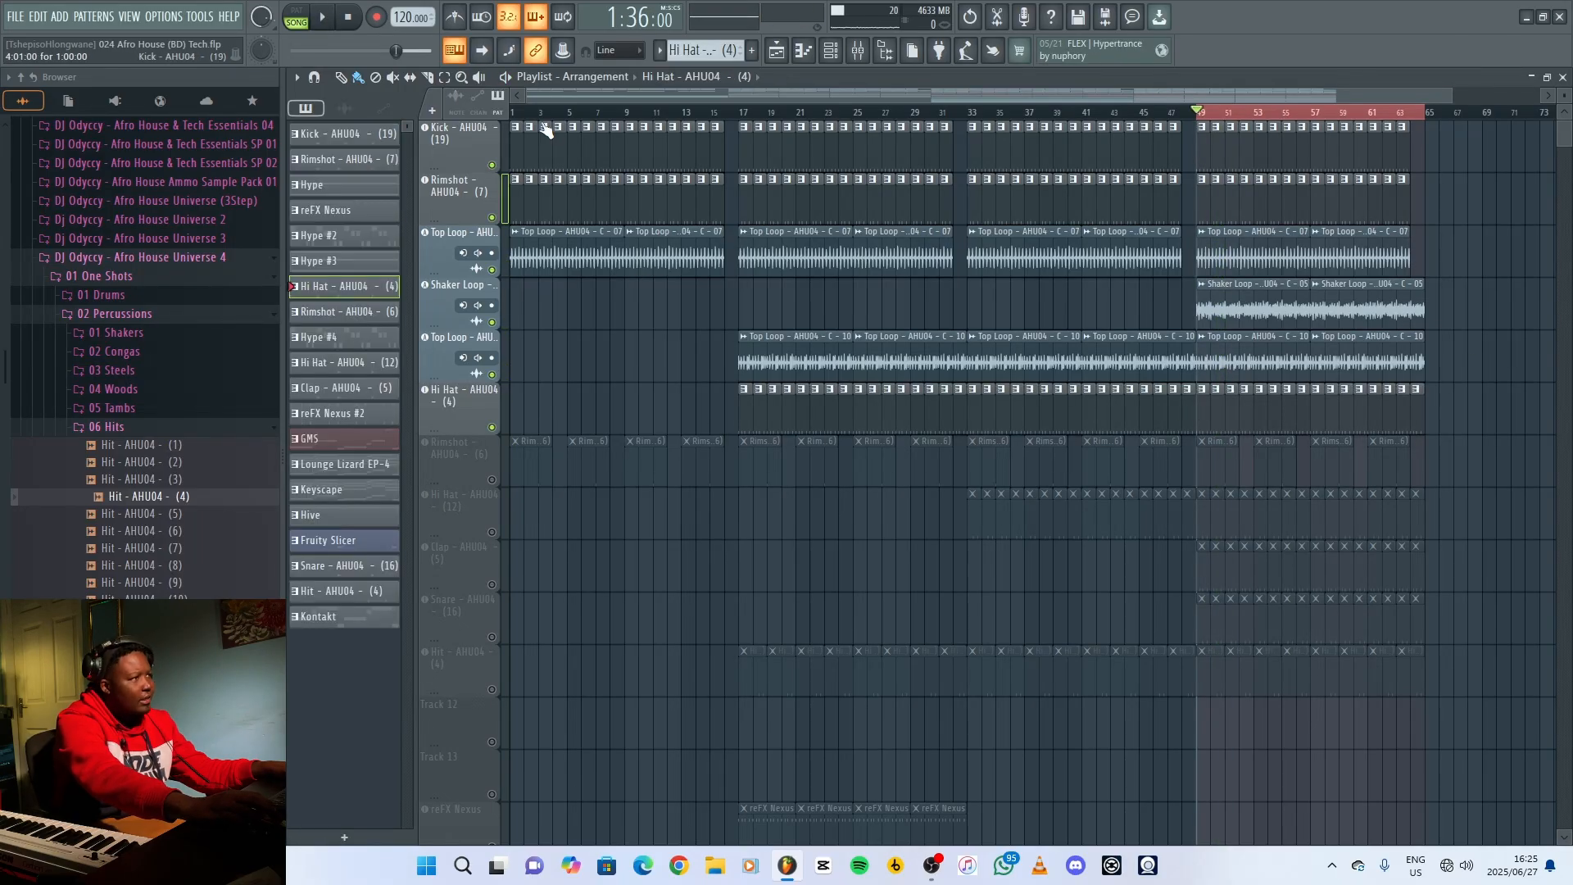
click(835, 54)
click(322, 16)
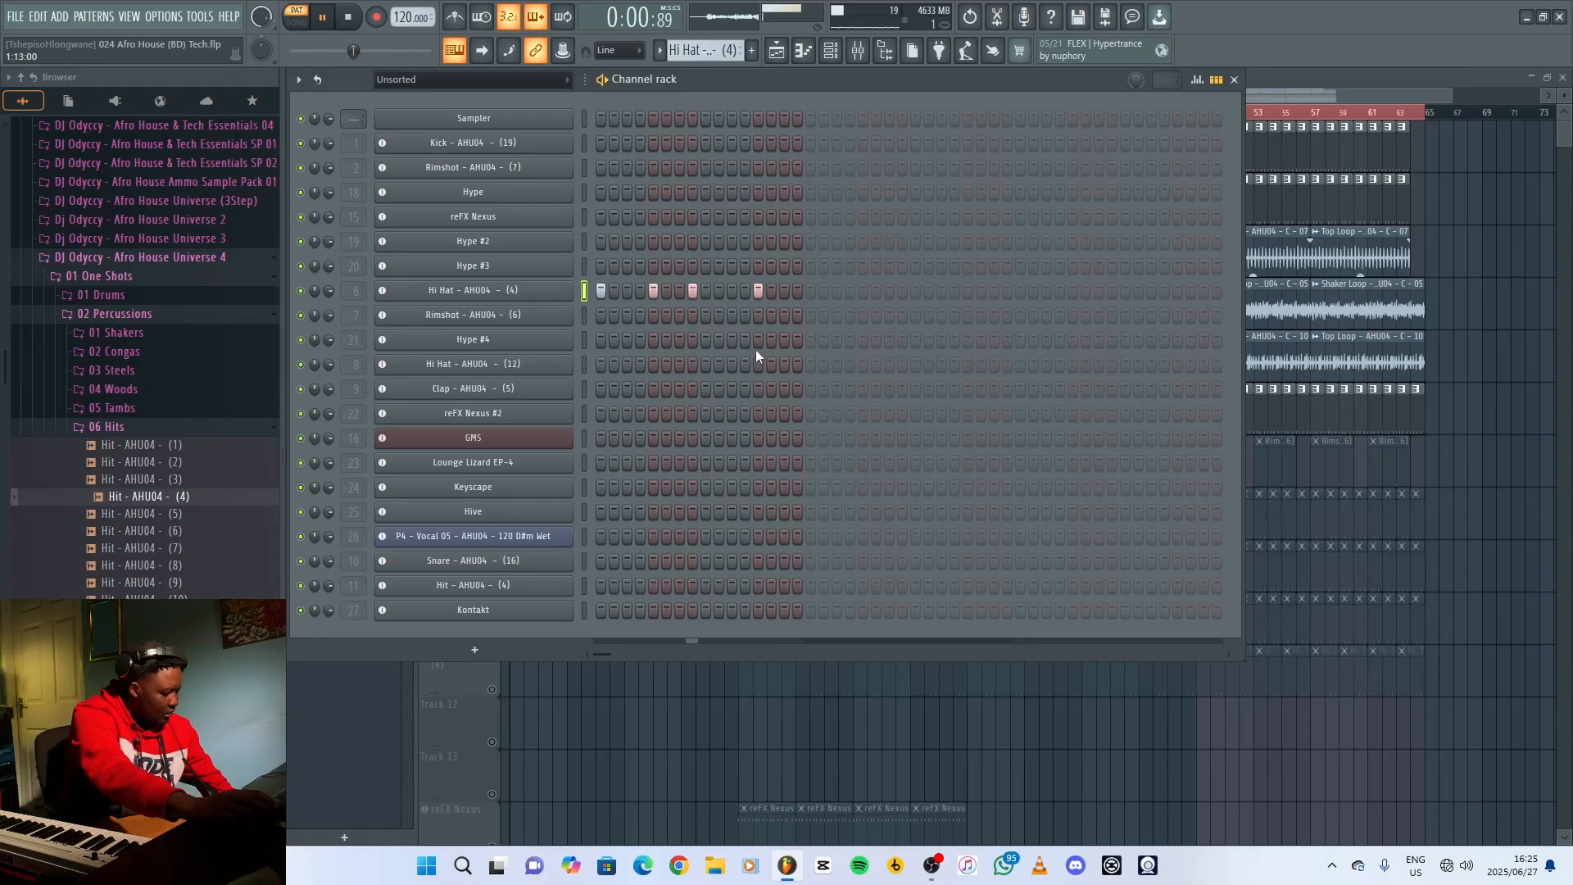
key(space)
Close the channel rack, switch back to song mode, and play the unmuted tracks in the arrangement.
key(F6)
key(l)
key(space)
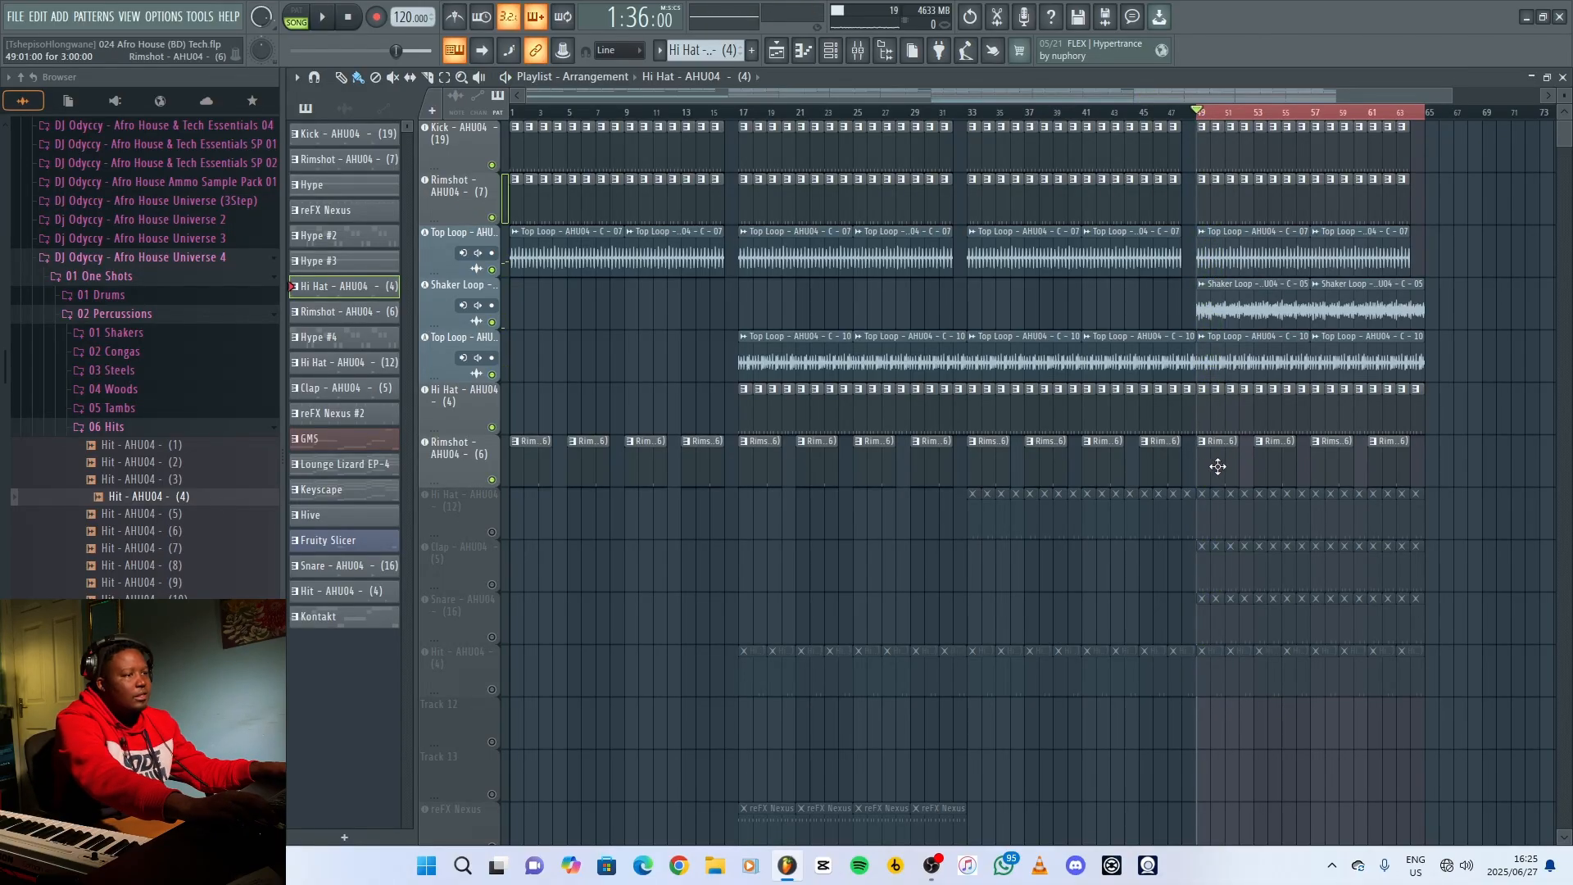
Select the Rimshot - AHU04 - (6) pattern, open its channel sampler, and audition the sample.
click(656, 476)
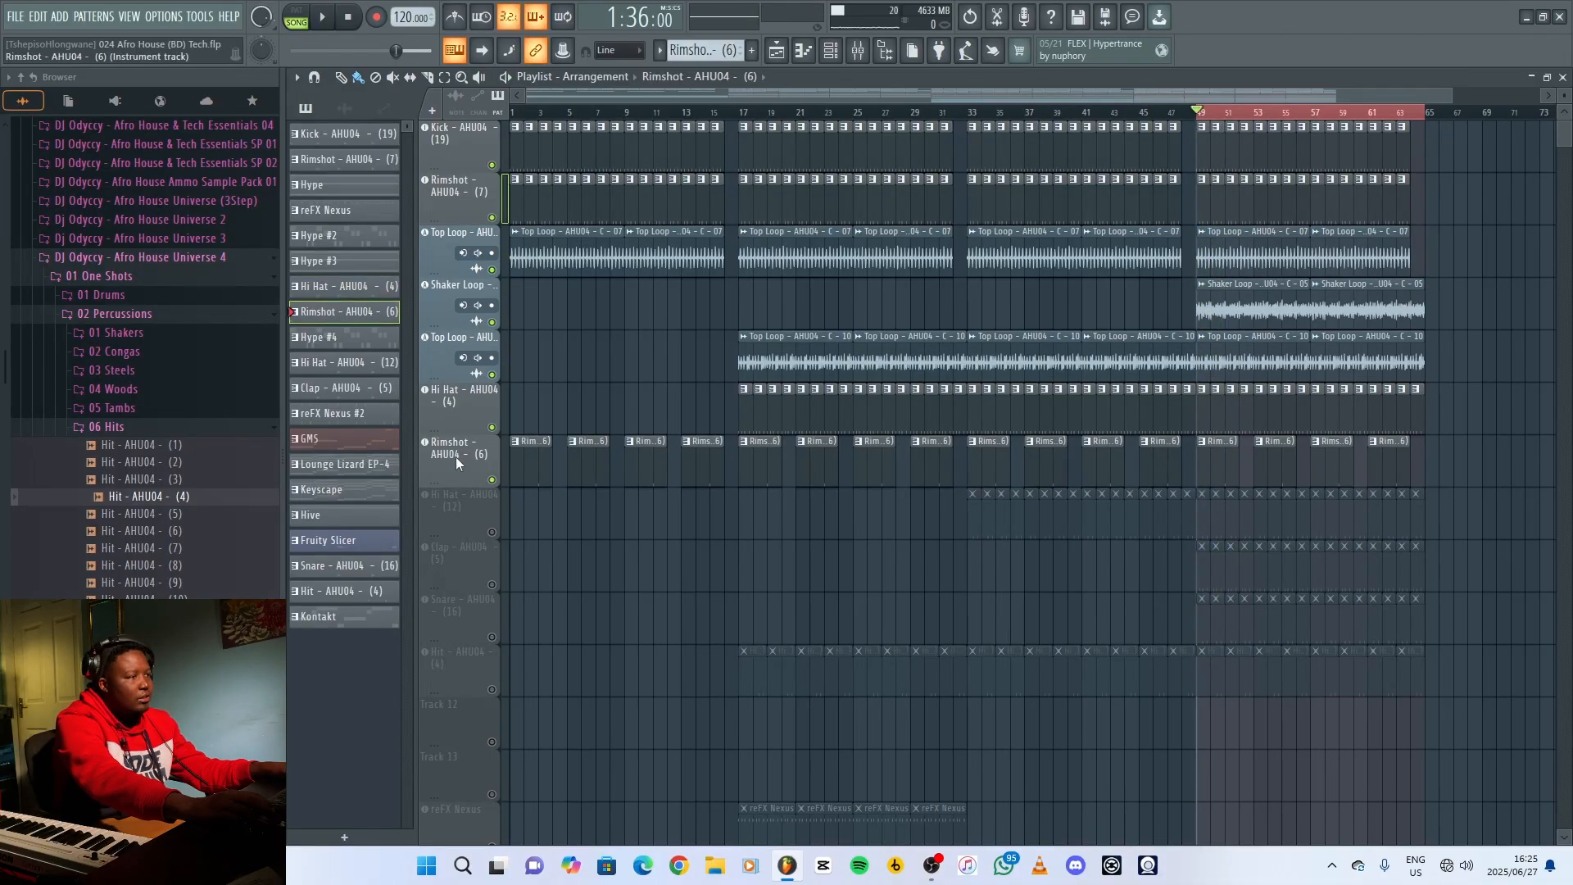
key(F6)
click(531, 313)
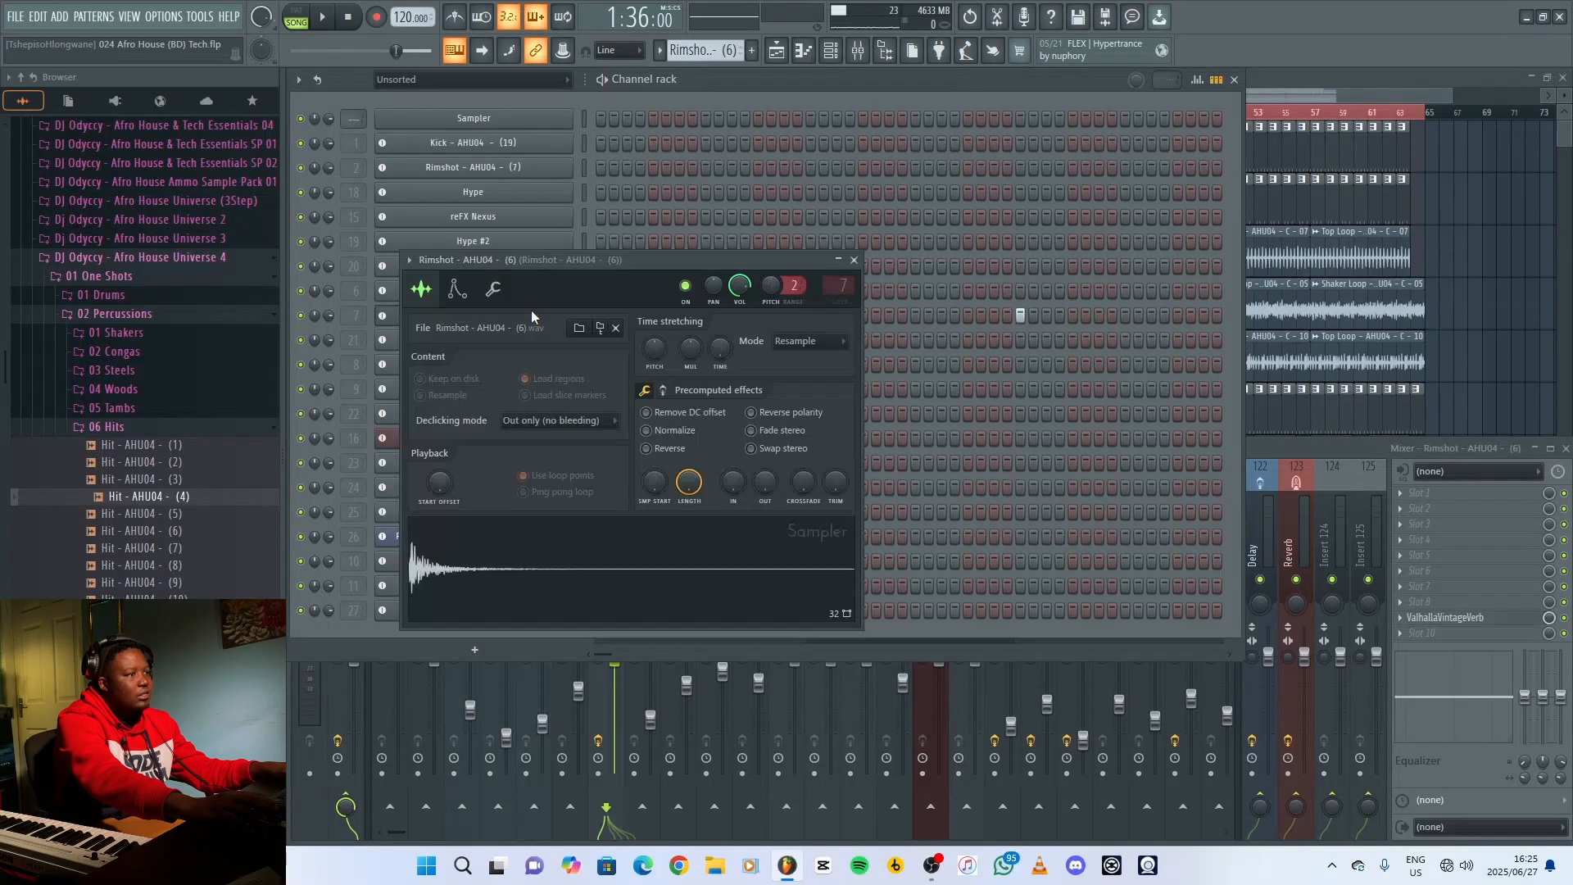
click(598, 568)
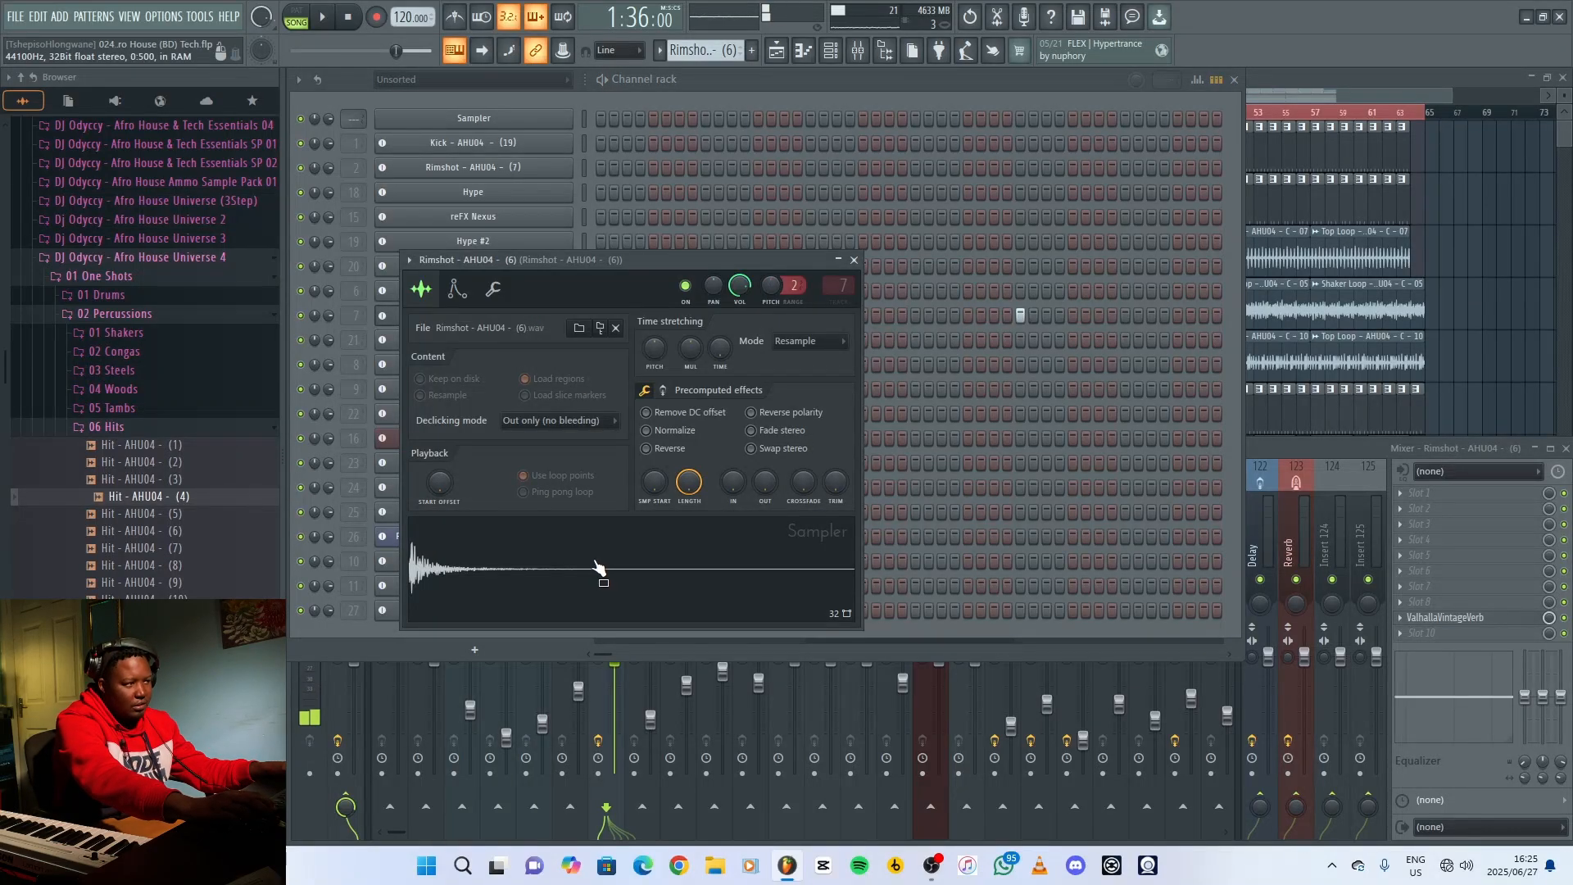
Compare the raw Rimshot (6) sample with its echo delay settings, auditioning the dry sample.
click(499, 290)
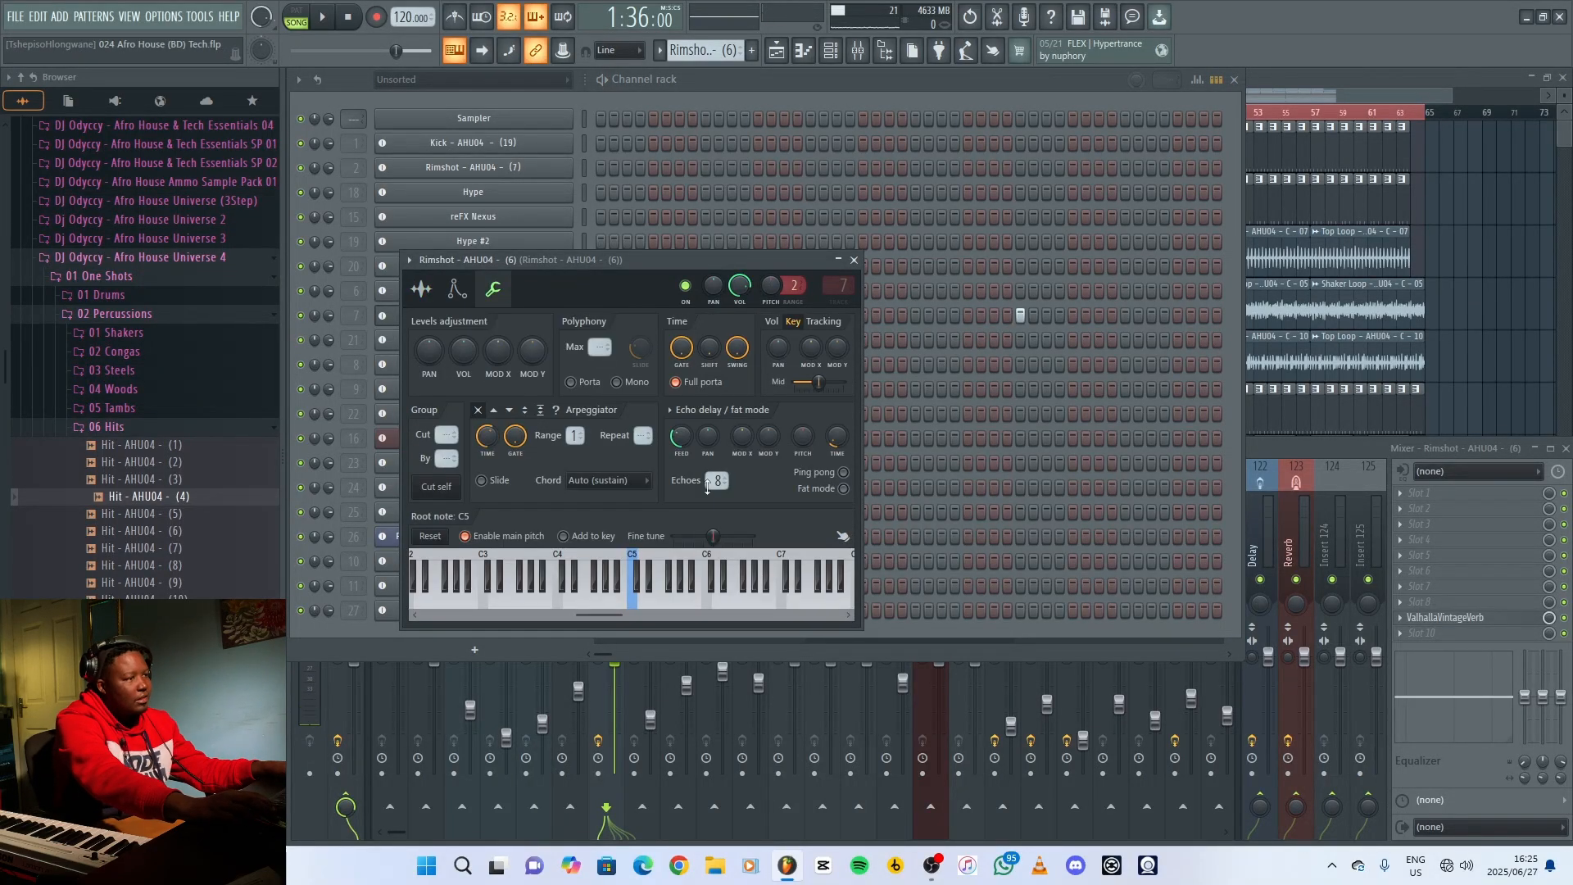
click(428, 291)
click(494, 292)
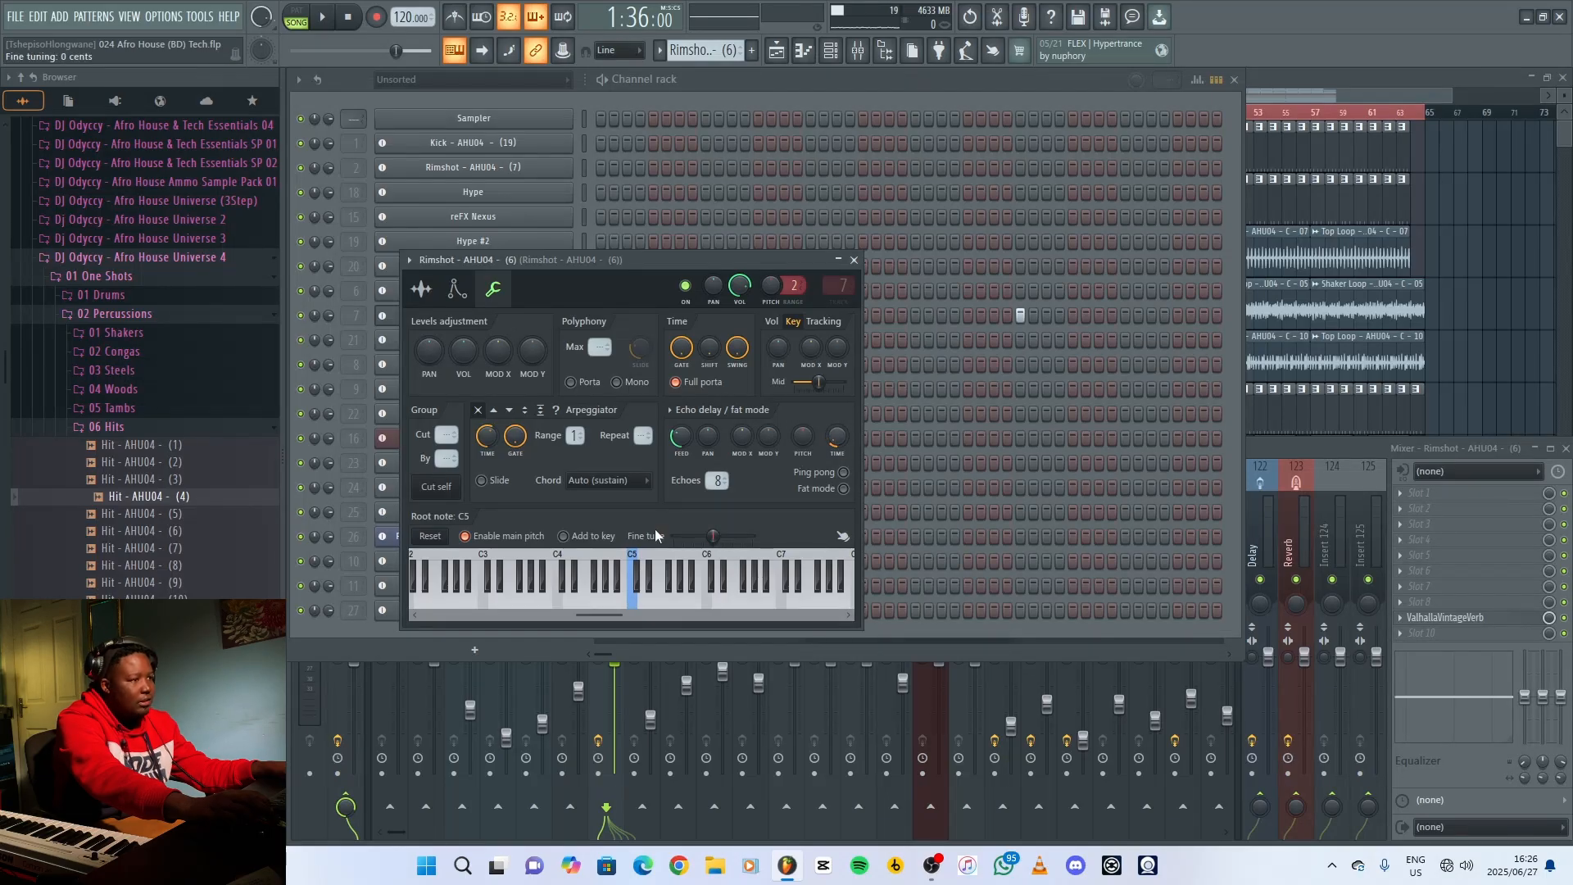
click(428, 296)
click(607, 567)
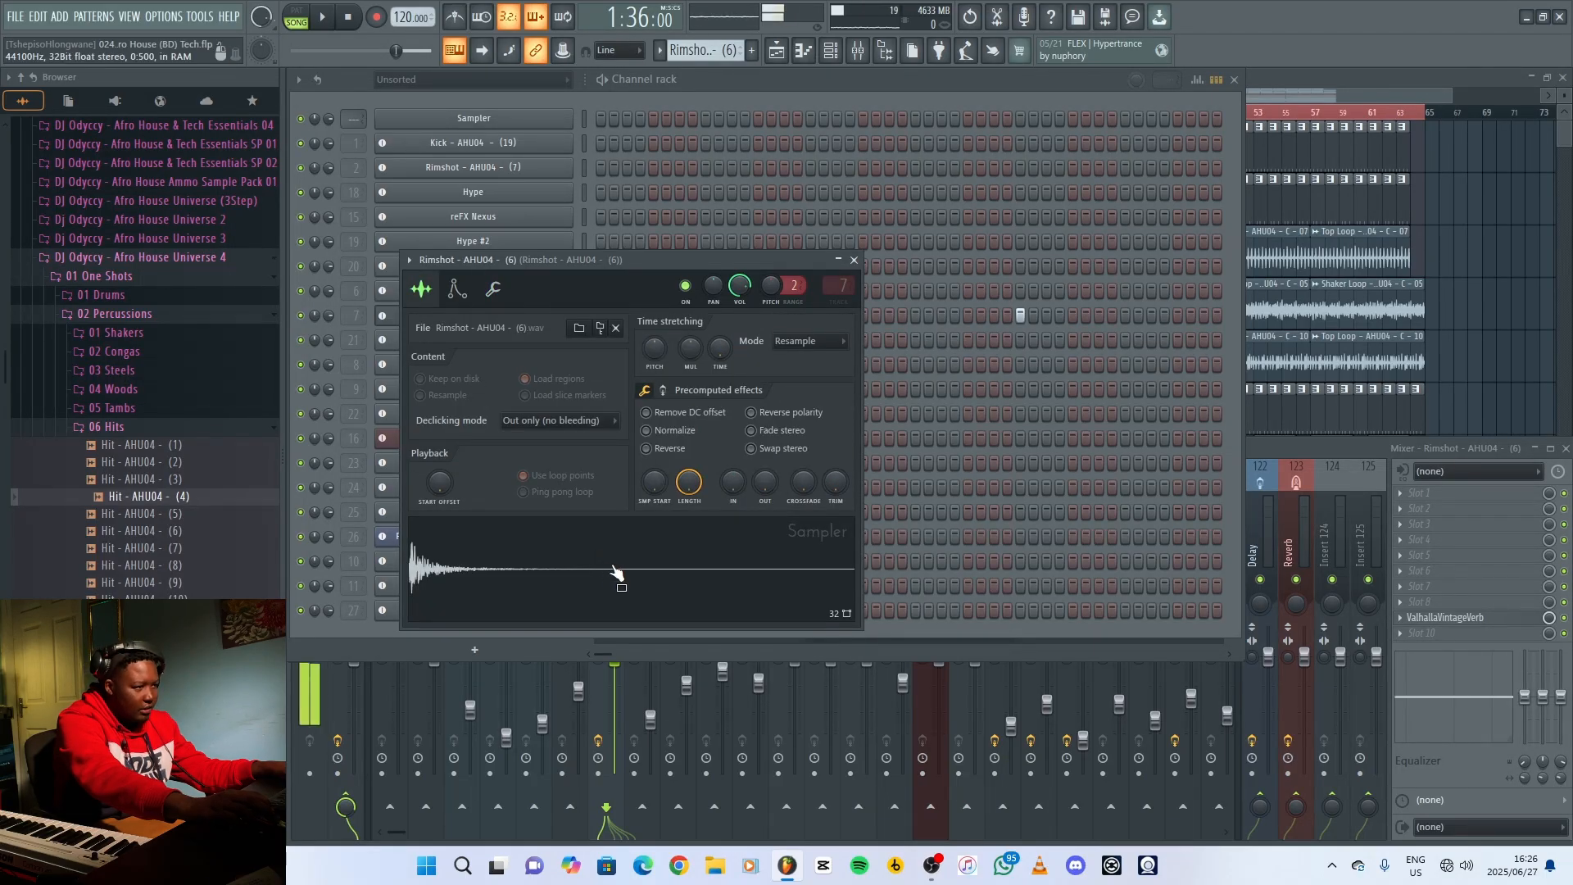
click(494, 292)
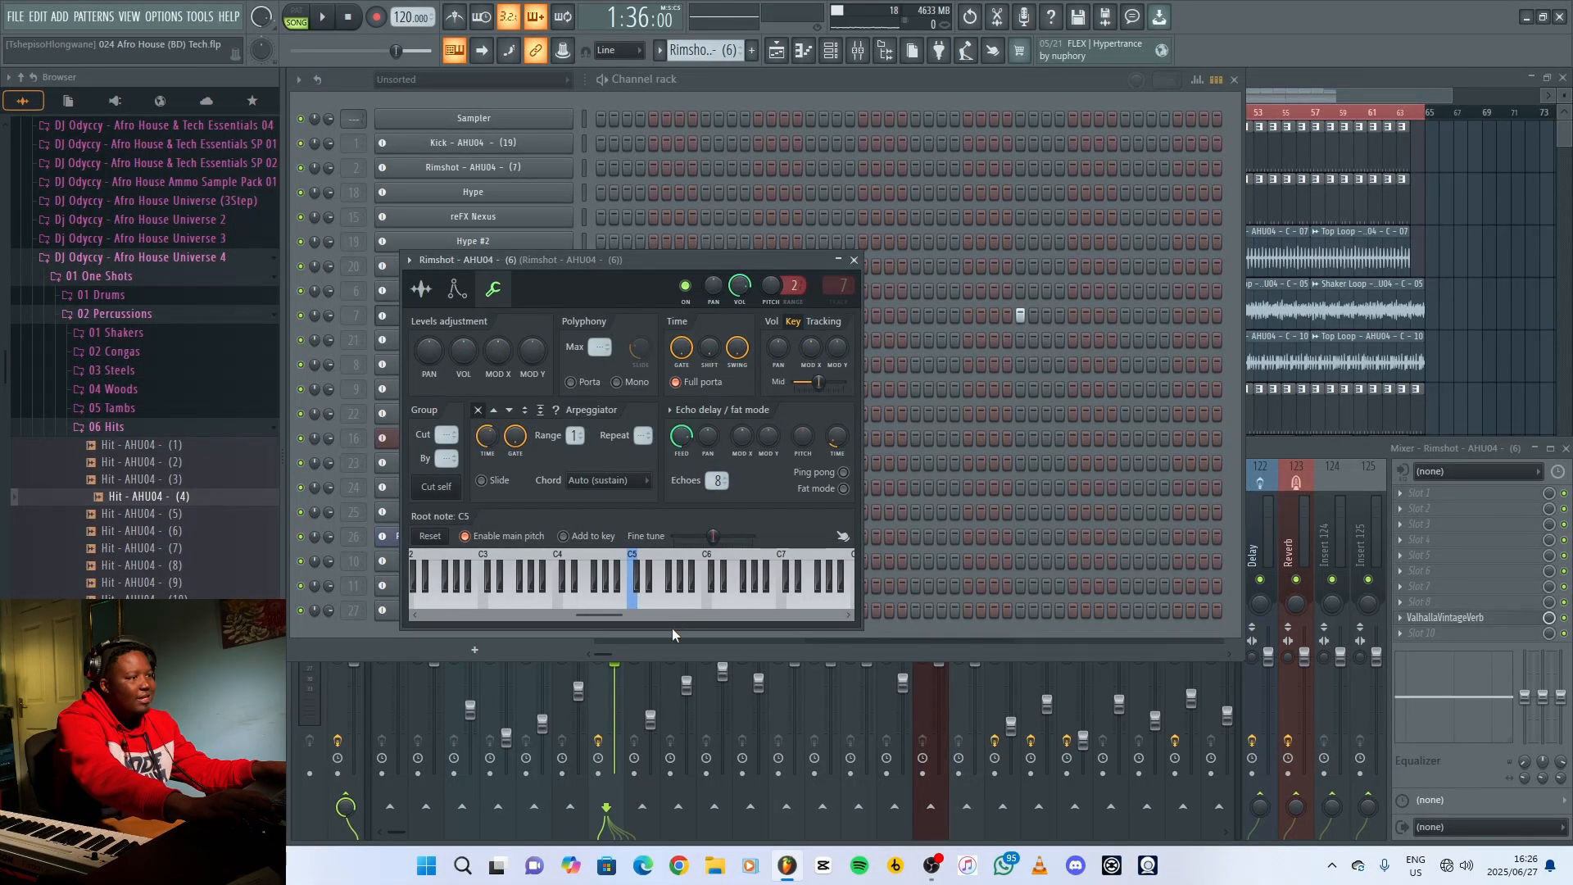
Set the Rimshot (6) echo delay to 10 echoes, adjusting the feedback and auditioning the sound at its C5 root note.
click(639, 604)
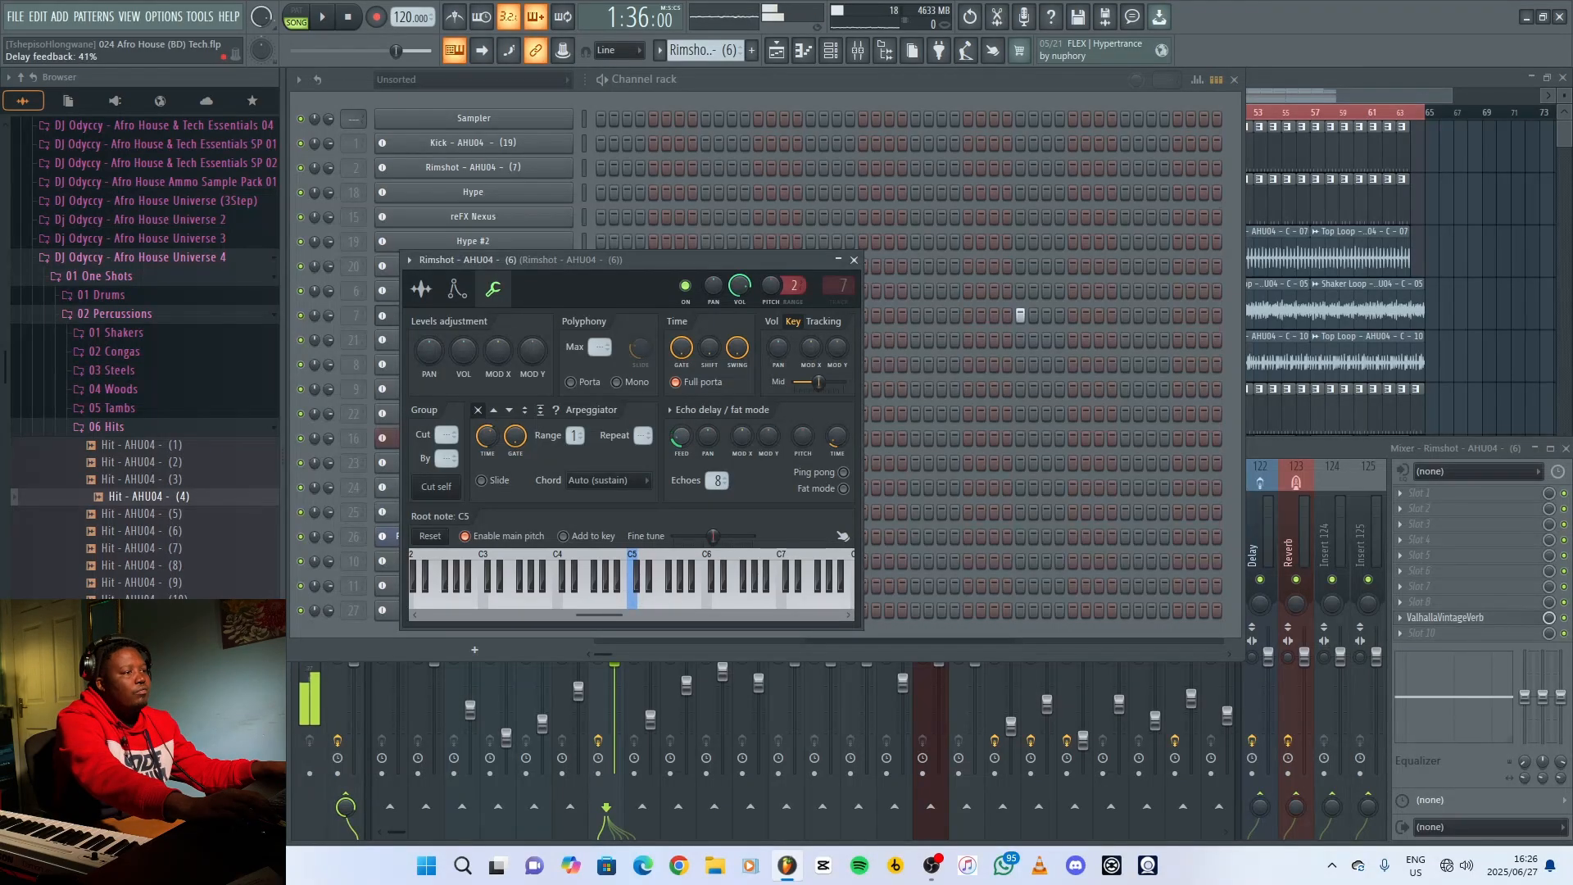
click(639, 604)
click(640, 604)
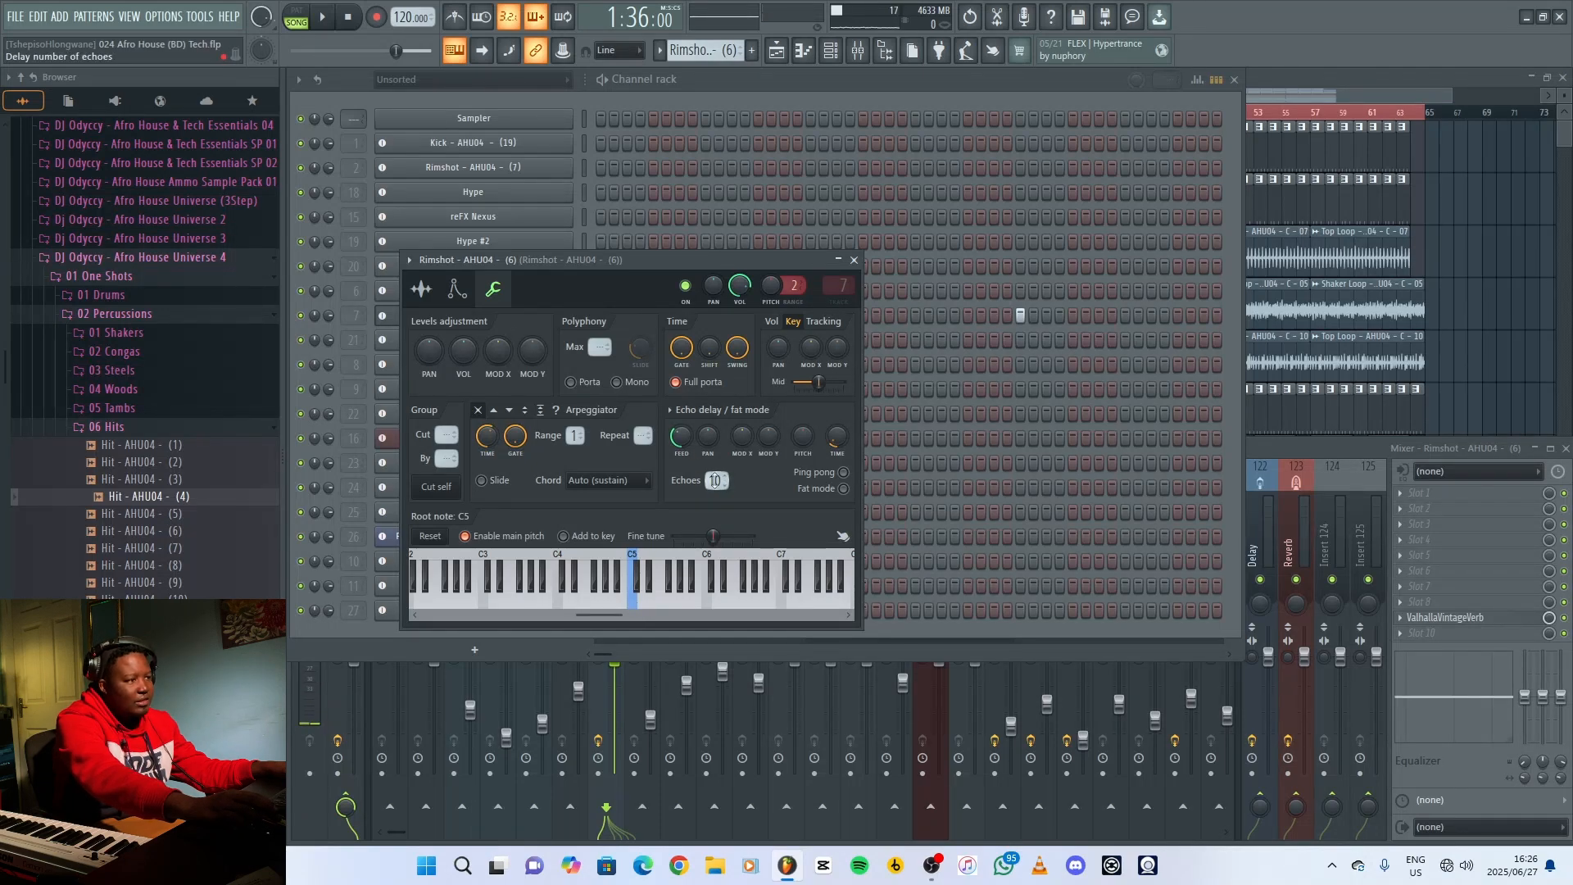
click(635, 605)
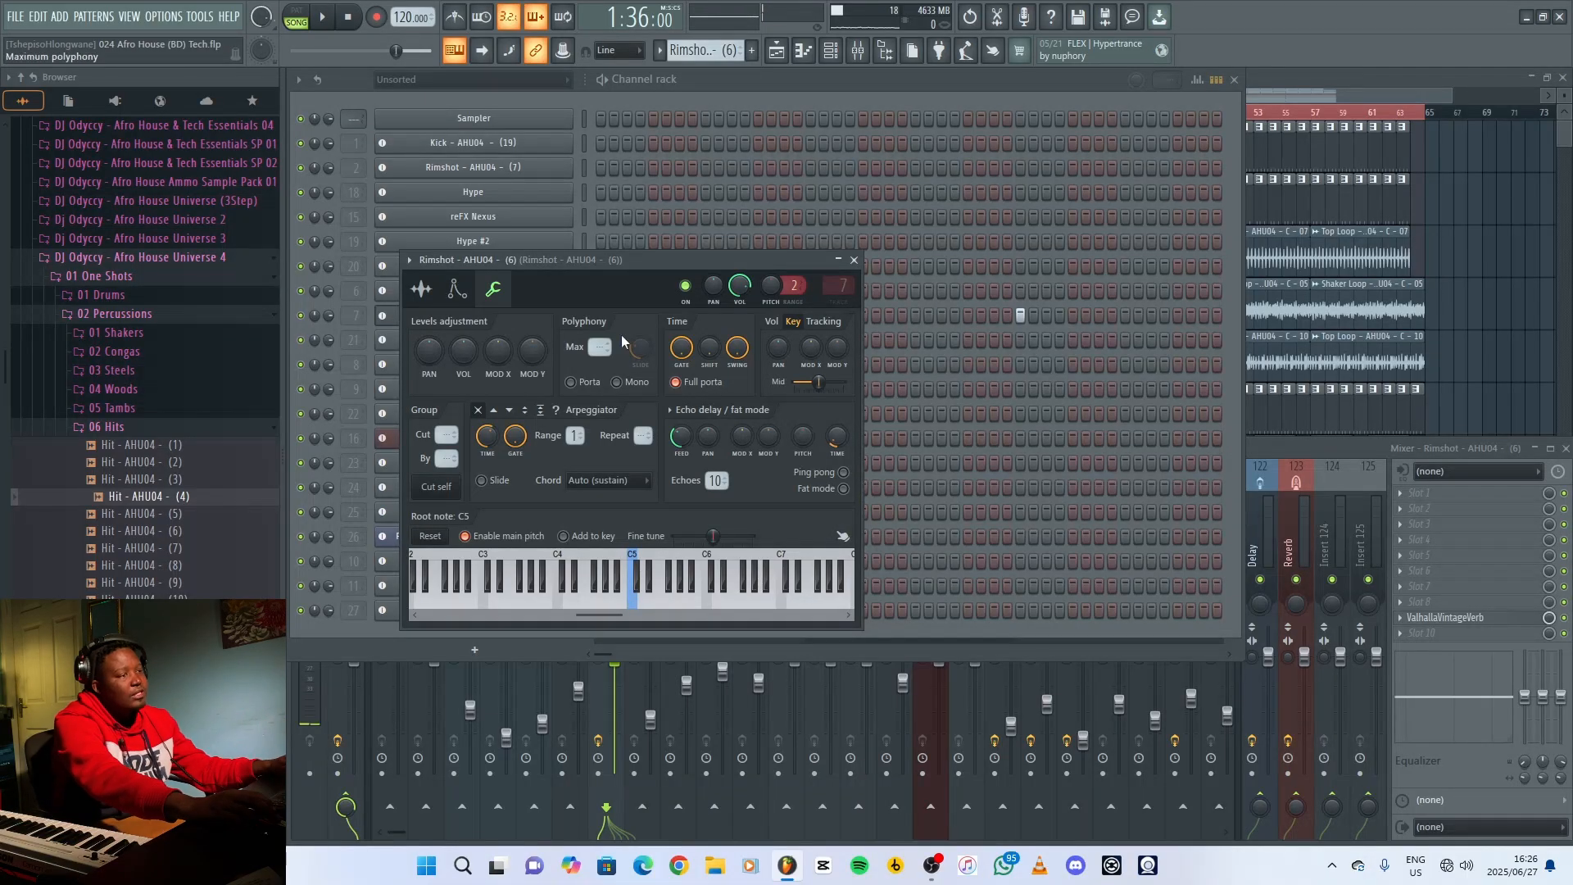
Show the Rimshot (6) sample settings, close the sampler and mixer, and play the arrangement with the rimshot included.
click(422, 290)
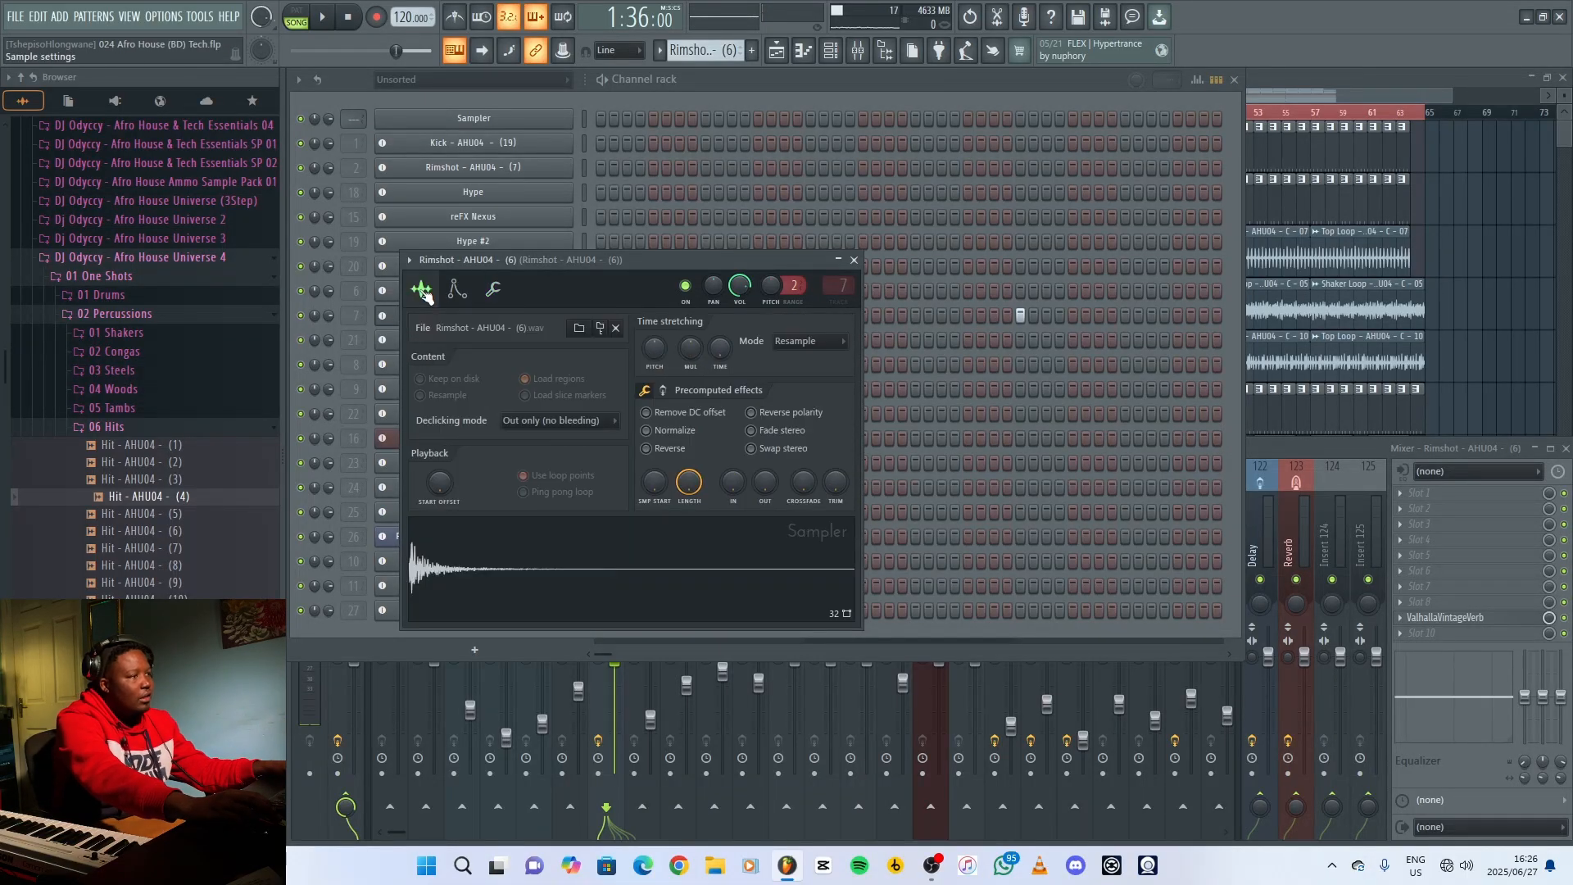
click(853, 261)
click(1490, 230)
key(space)
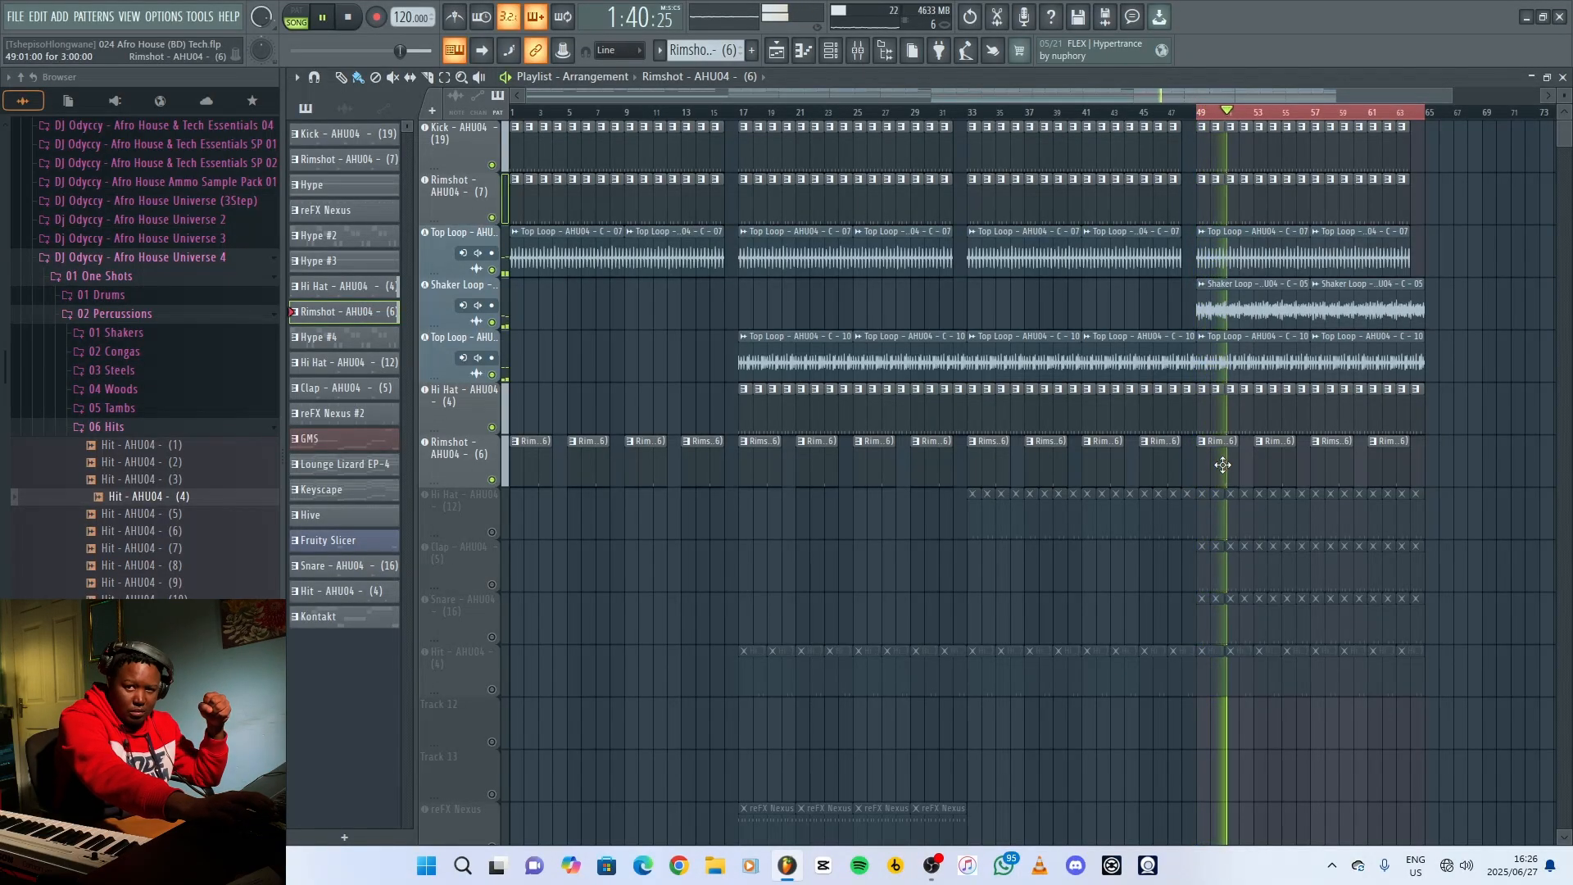
key(space)
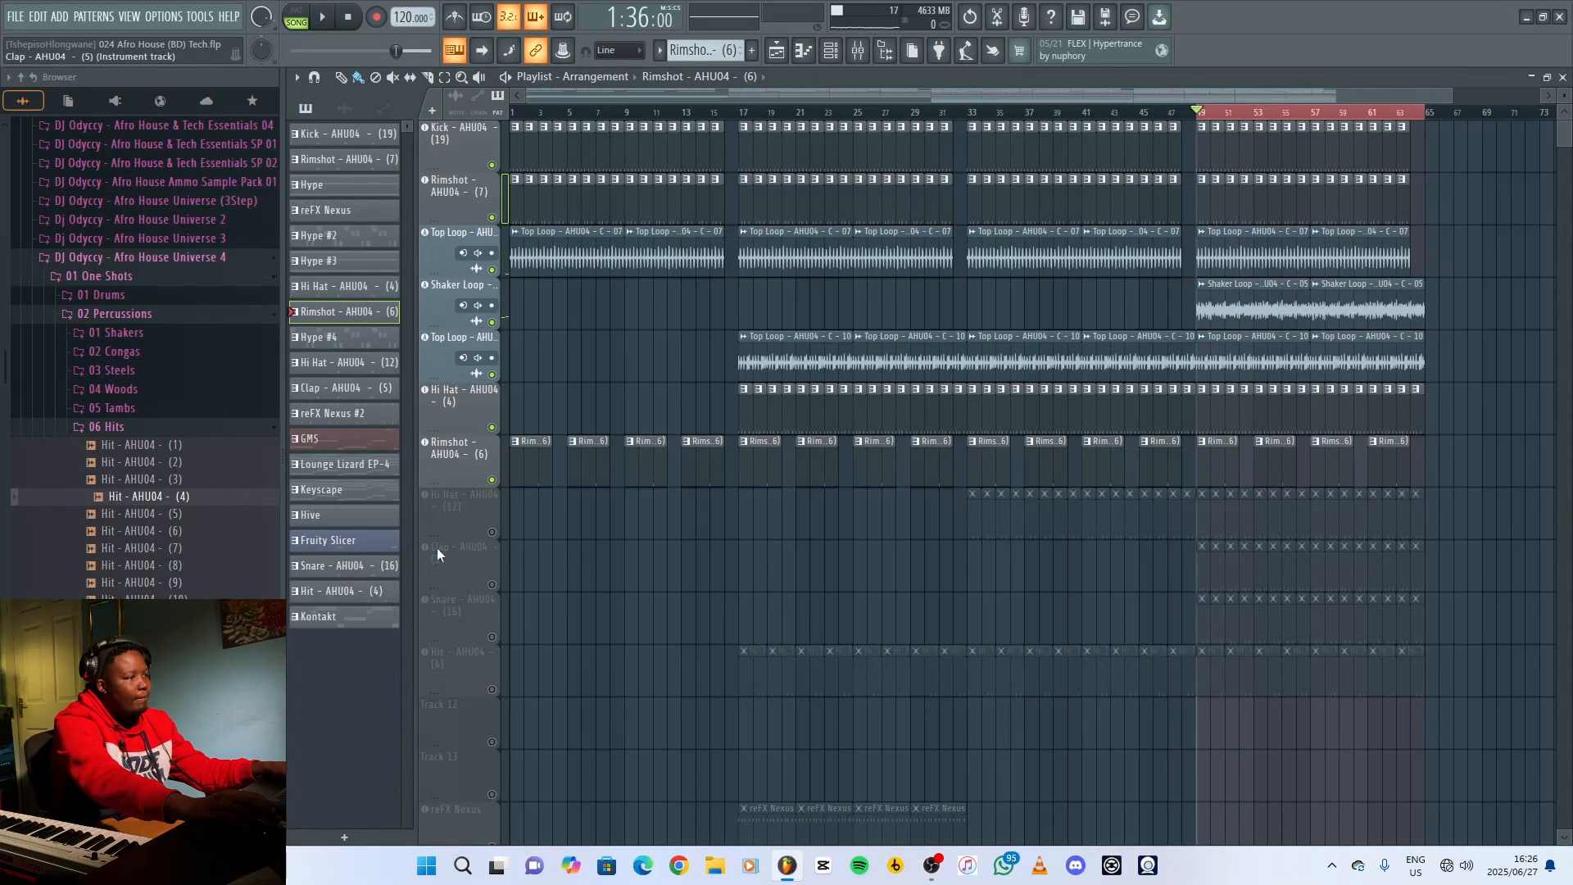
Unmute the Hi Hat - AHU04 - (12) track and play the arrangement while viewing its pattern in the channel rack.
click(493, 532)
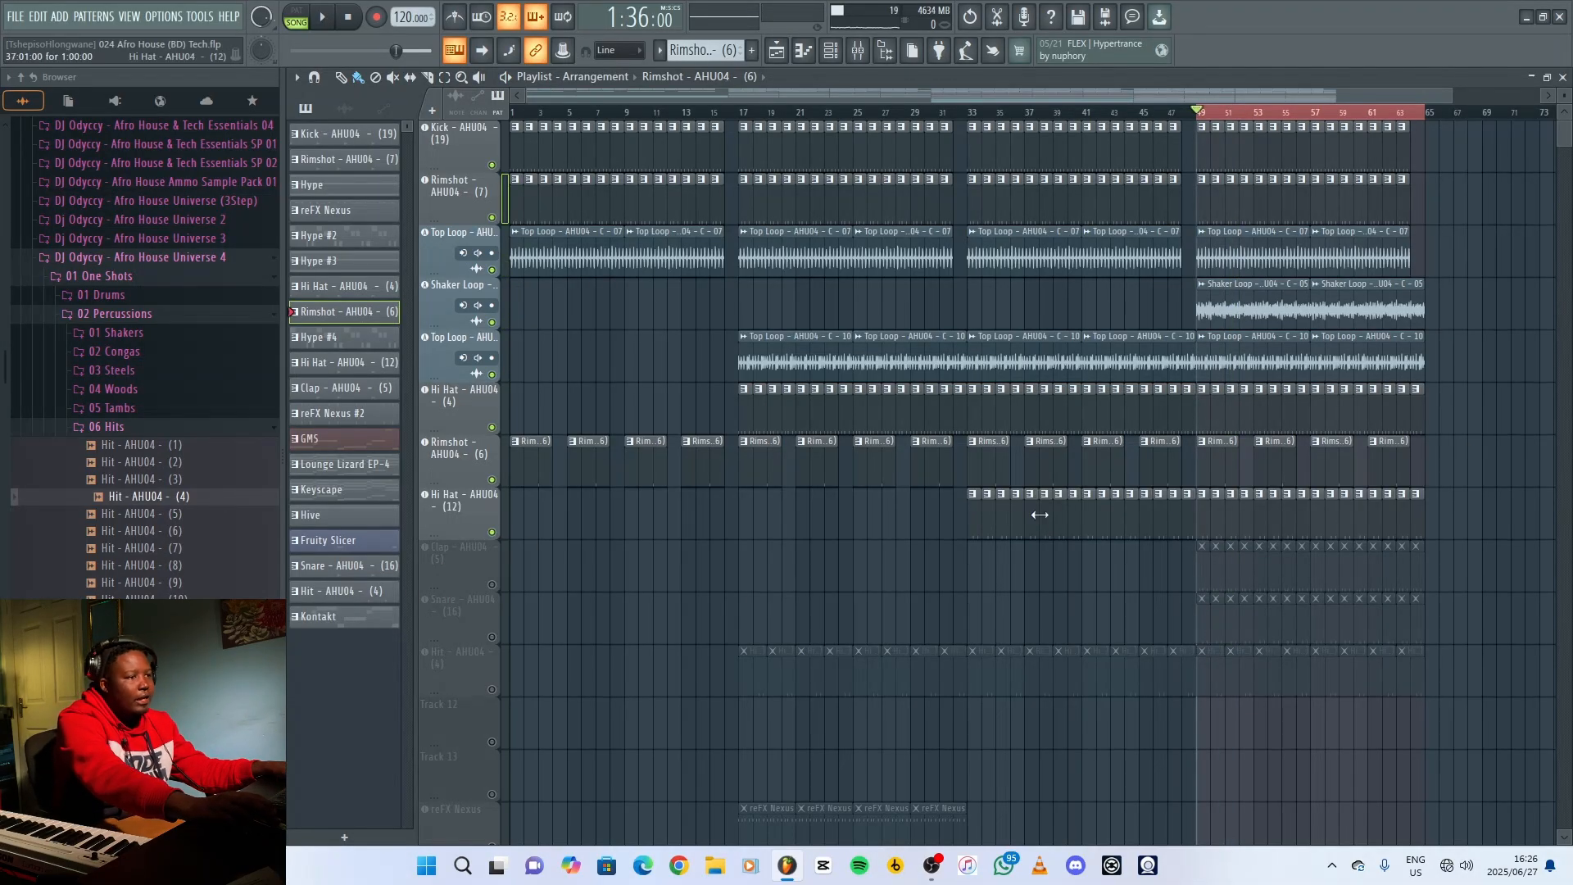
click(1202, 525)
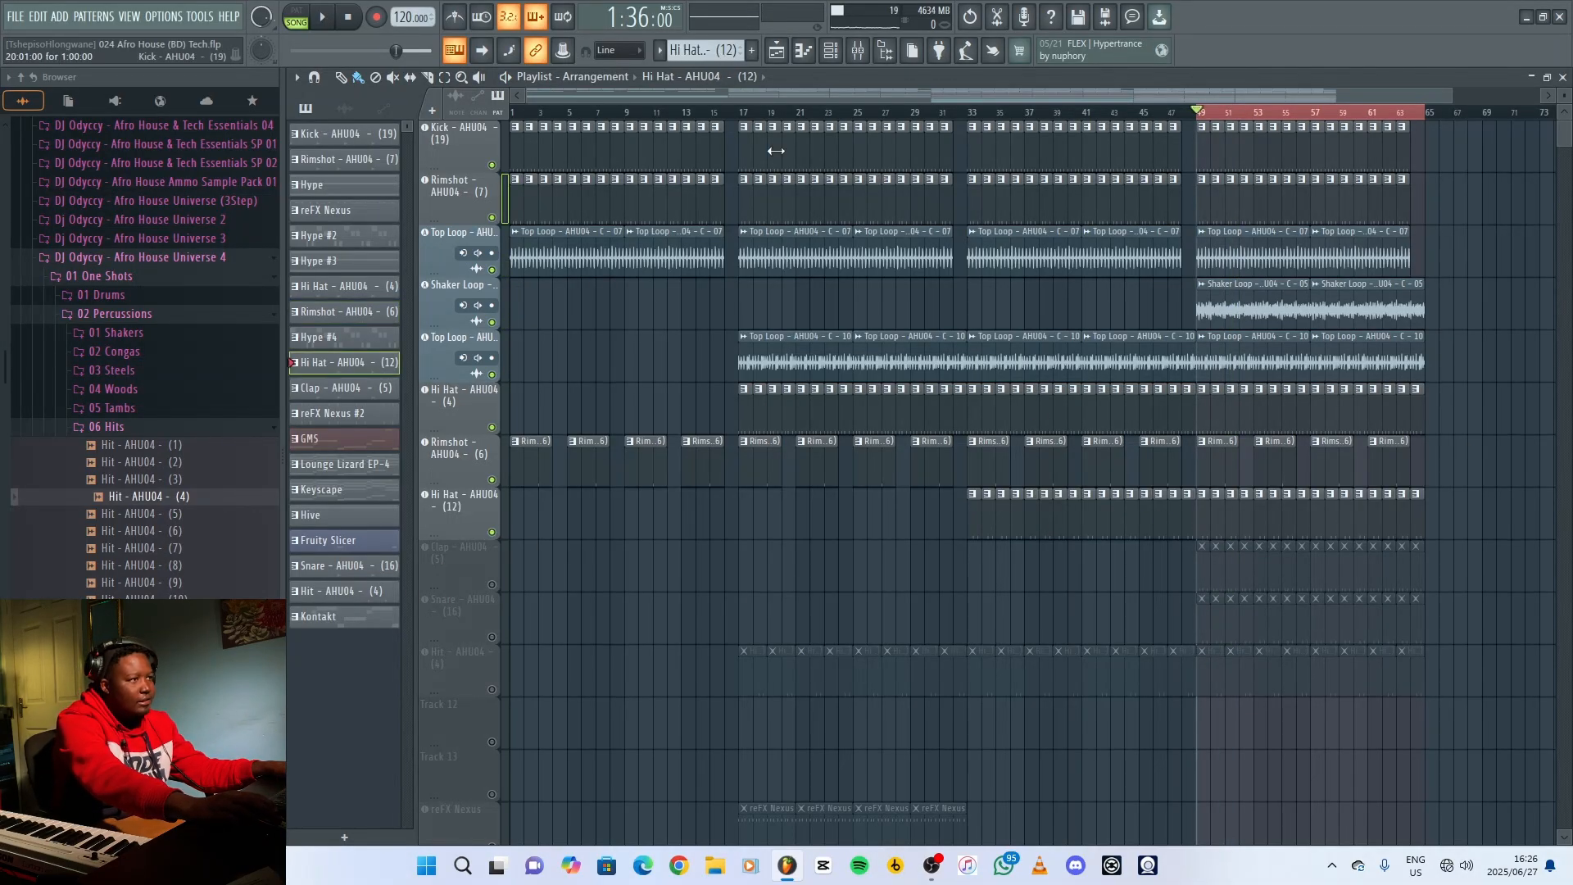
click(834, 52)
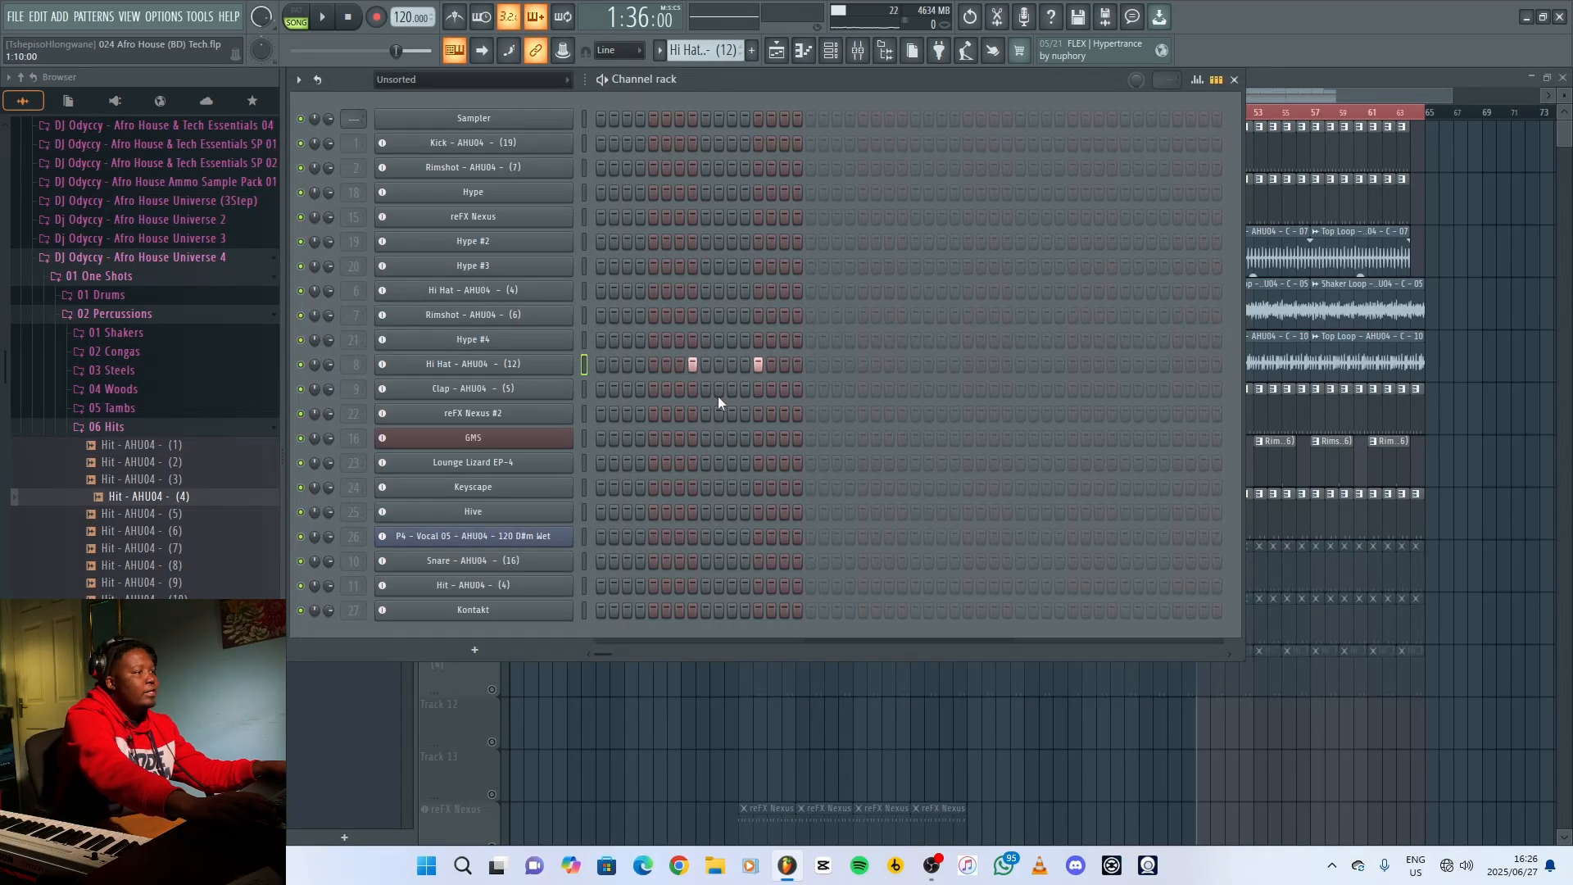
key(space)
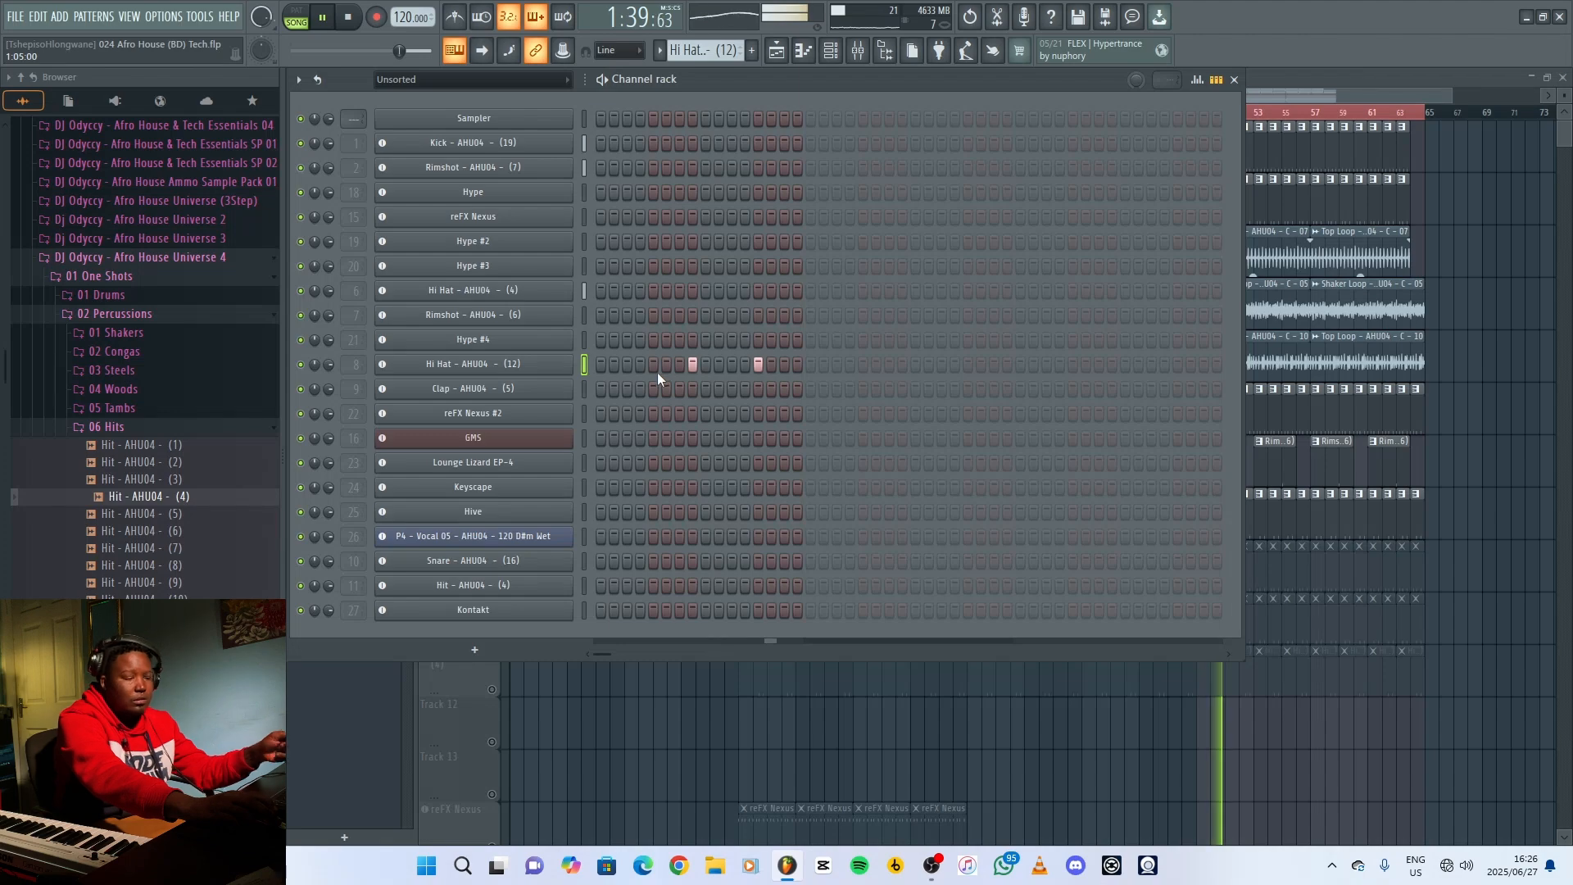
key(F6)
key(space)
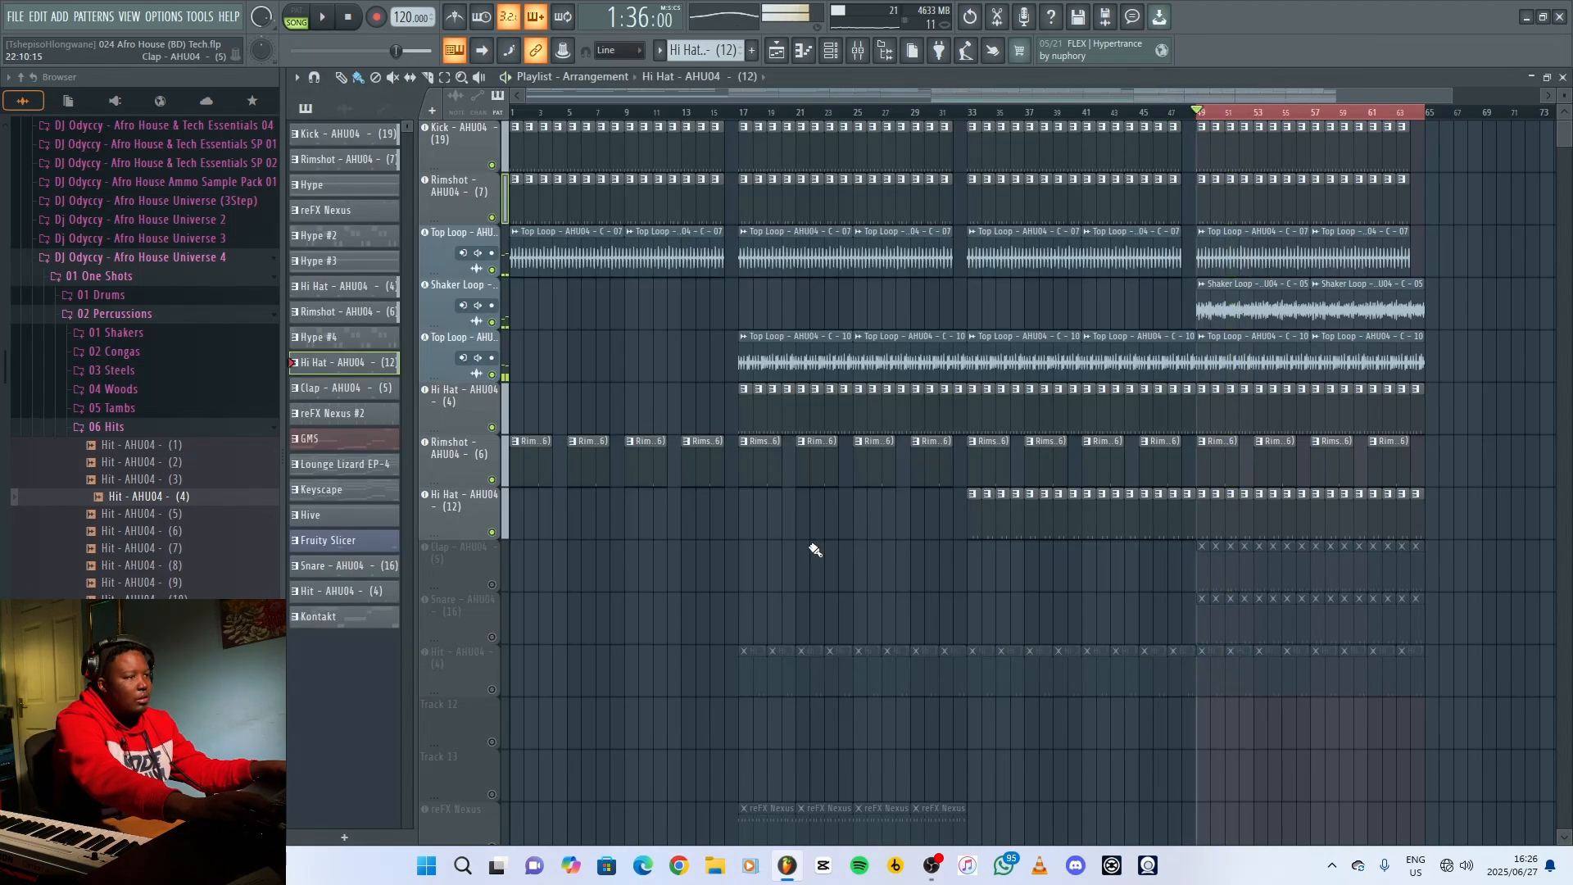
Unmute the Clap - AHU04 - (5) track and play the arrangement with its pattern shown in the channel rack.
click(493, 587)
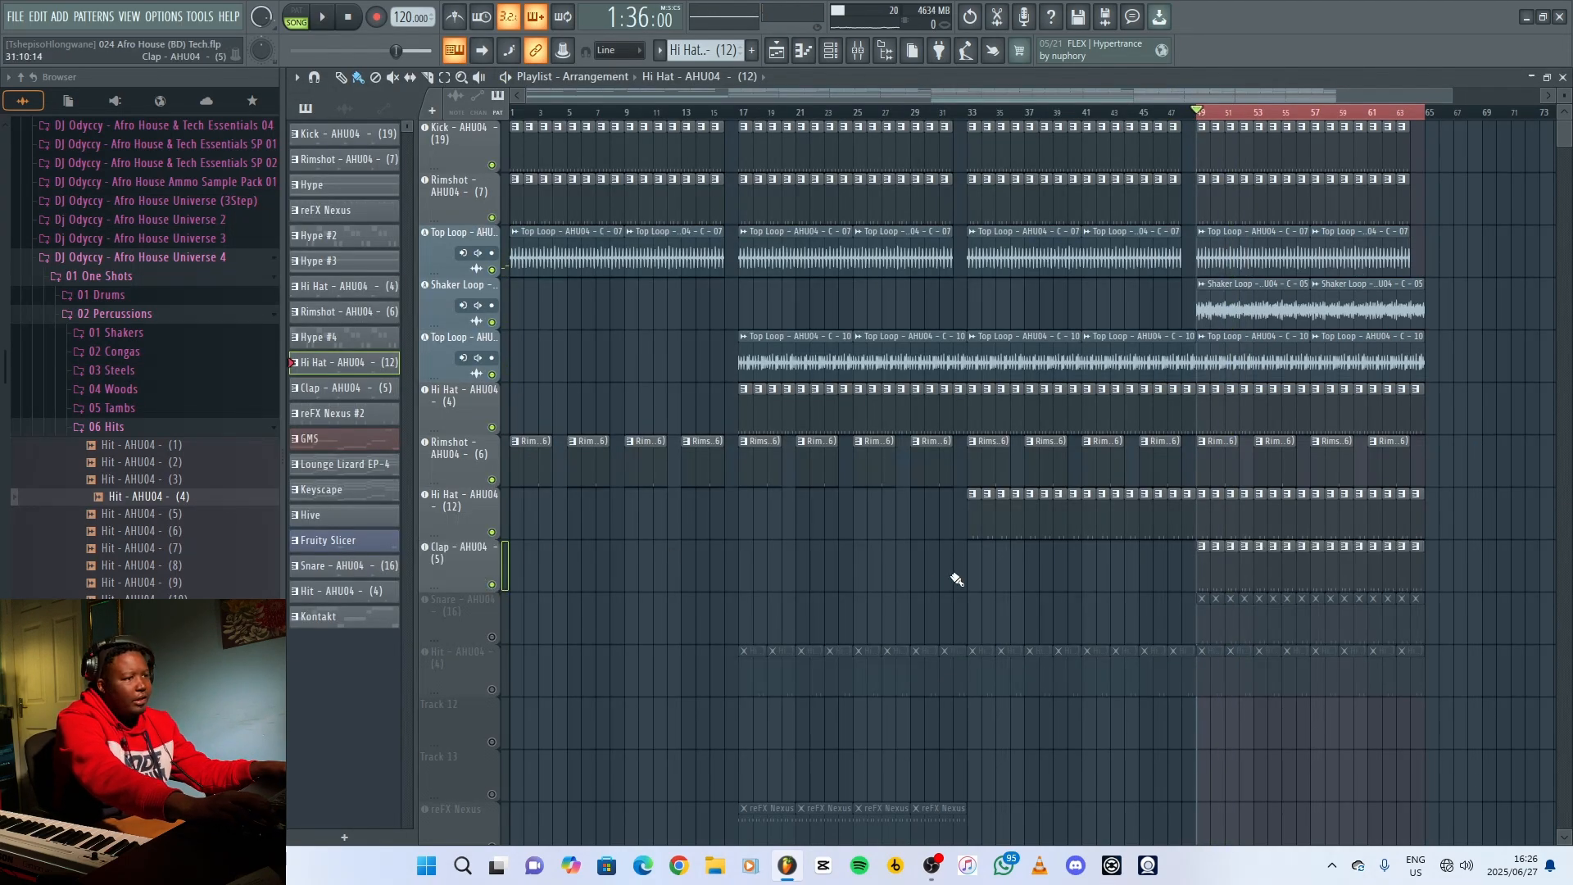
click(1206, 577)
click(839, 51)
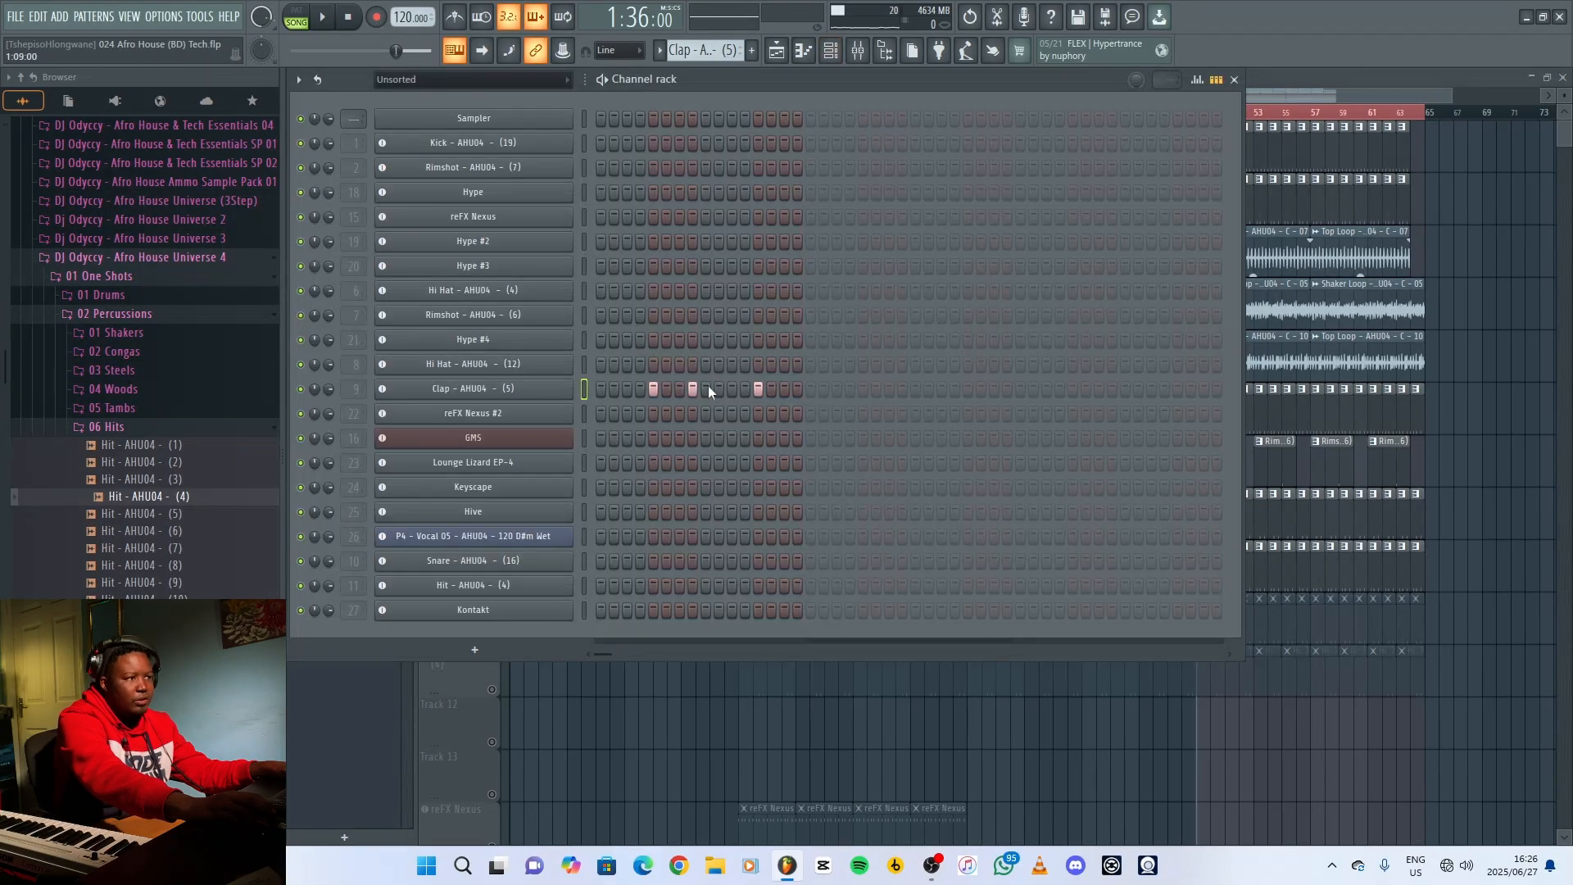
key(space)
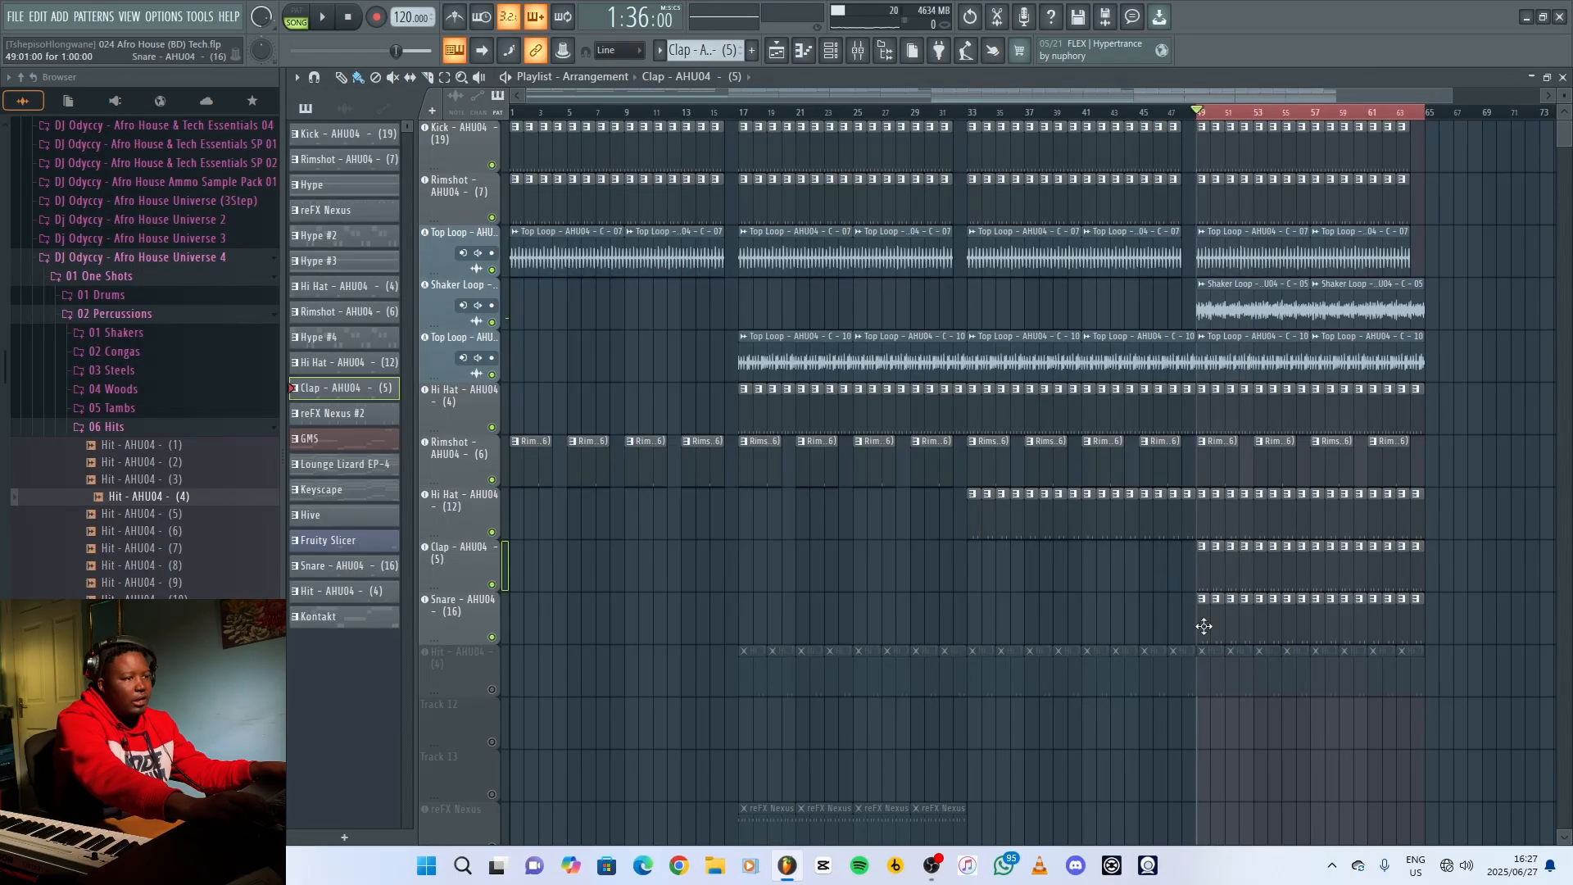
Select the Snare - AHU04 - (16) pattern, show its steps in the channel rack, and audition it within the arrangement.
click(1203, 626)
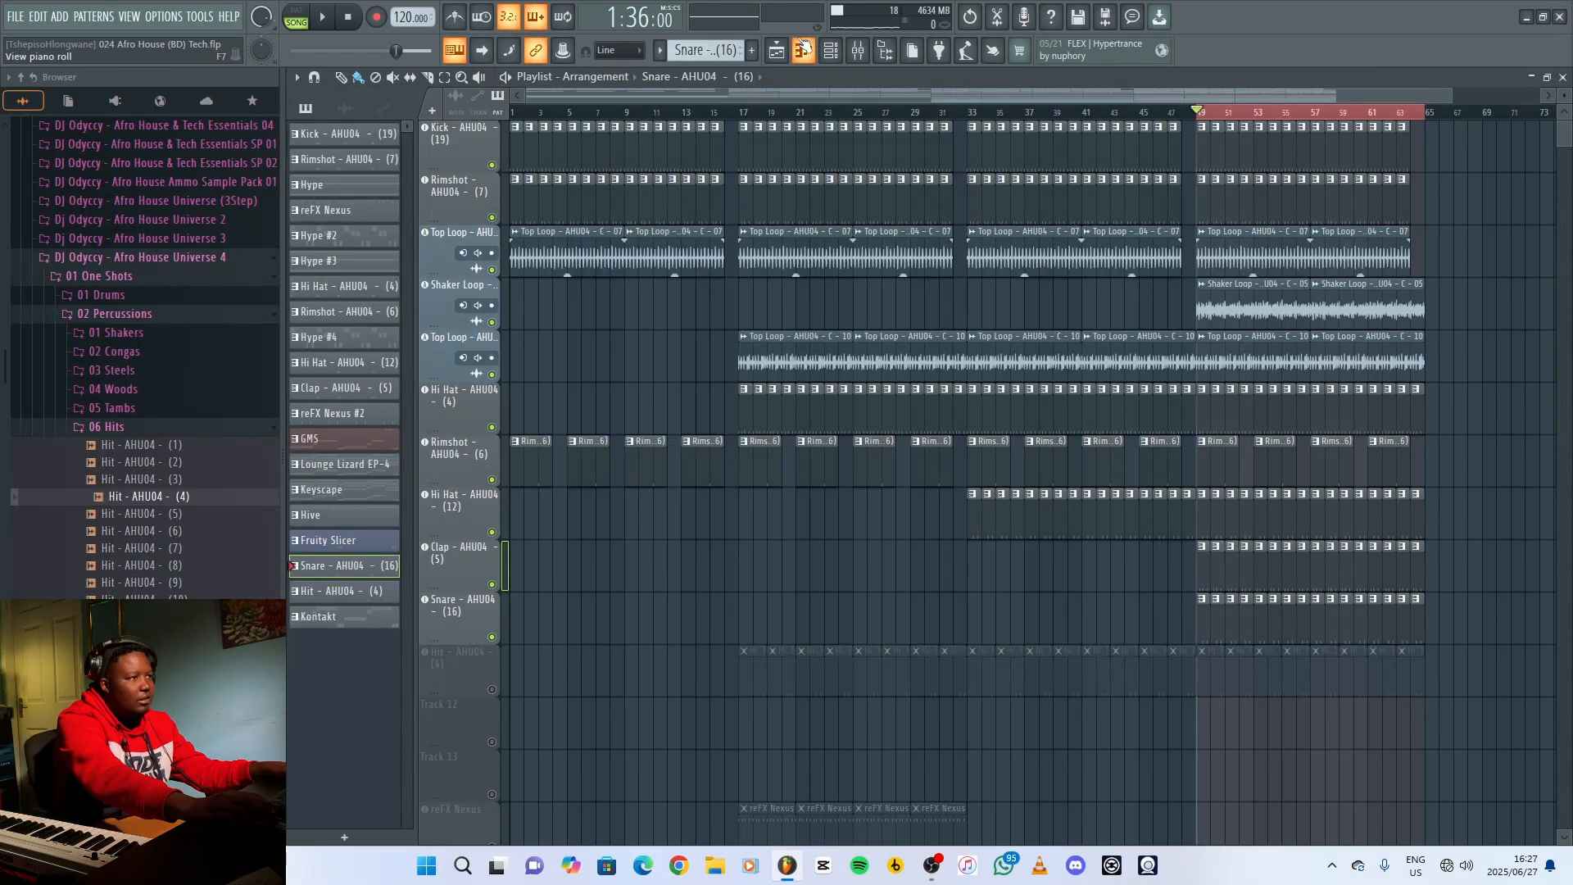
click(830, 50)
key(space)
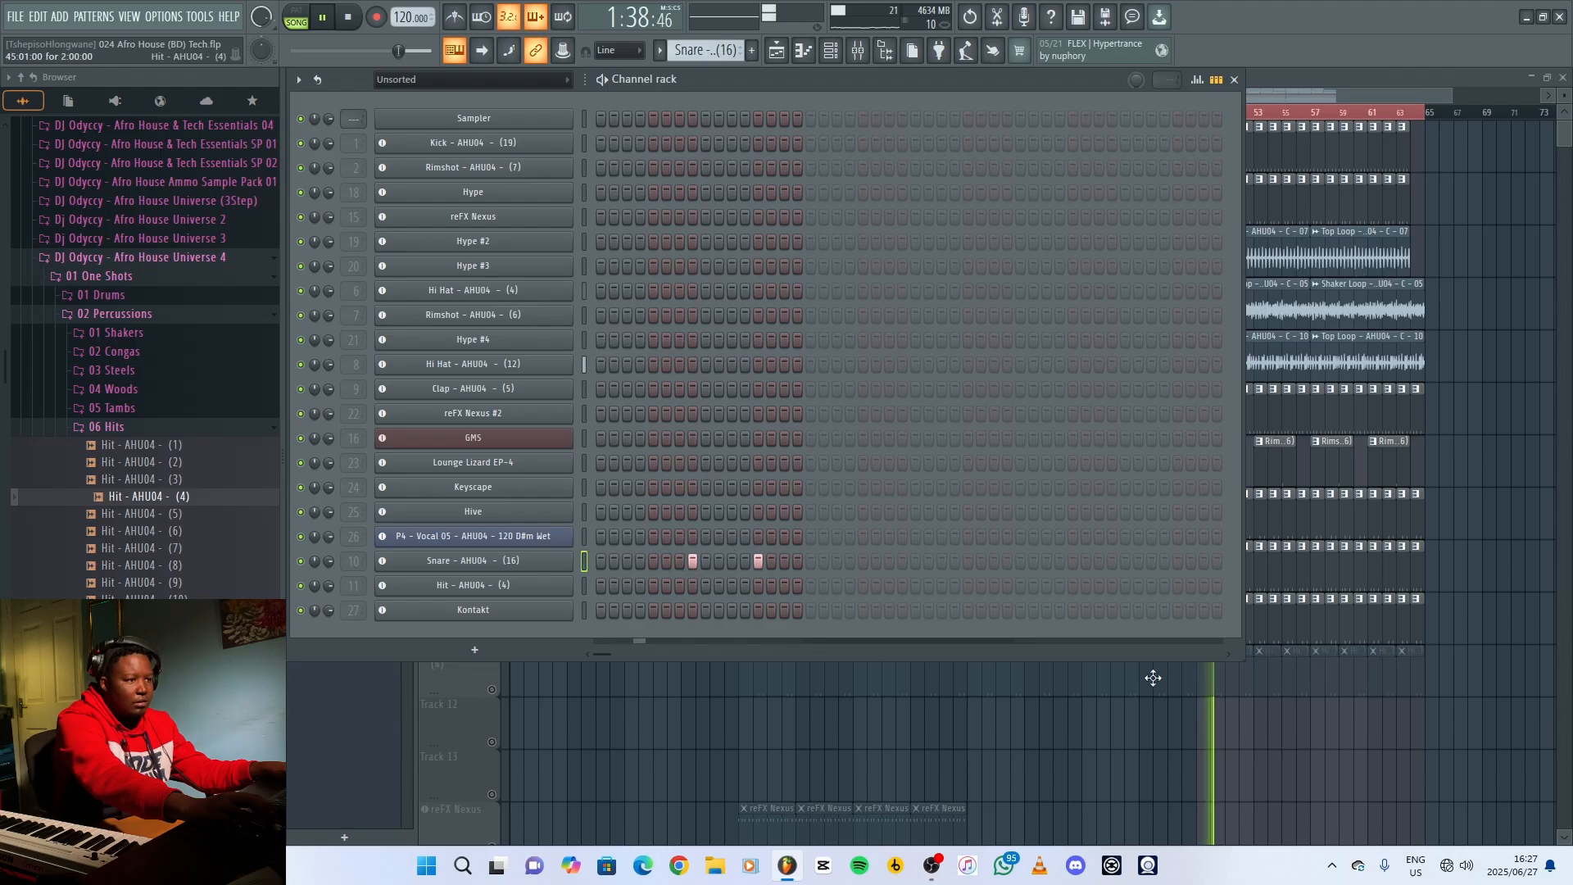
key(F6)
key(space)
Unmute the Hit - AHU04 - (4) track and audition it in the arrangement while viewing its channel rack steps.
click(483, 680)
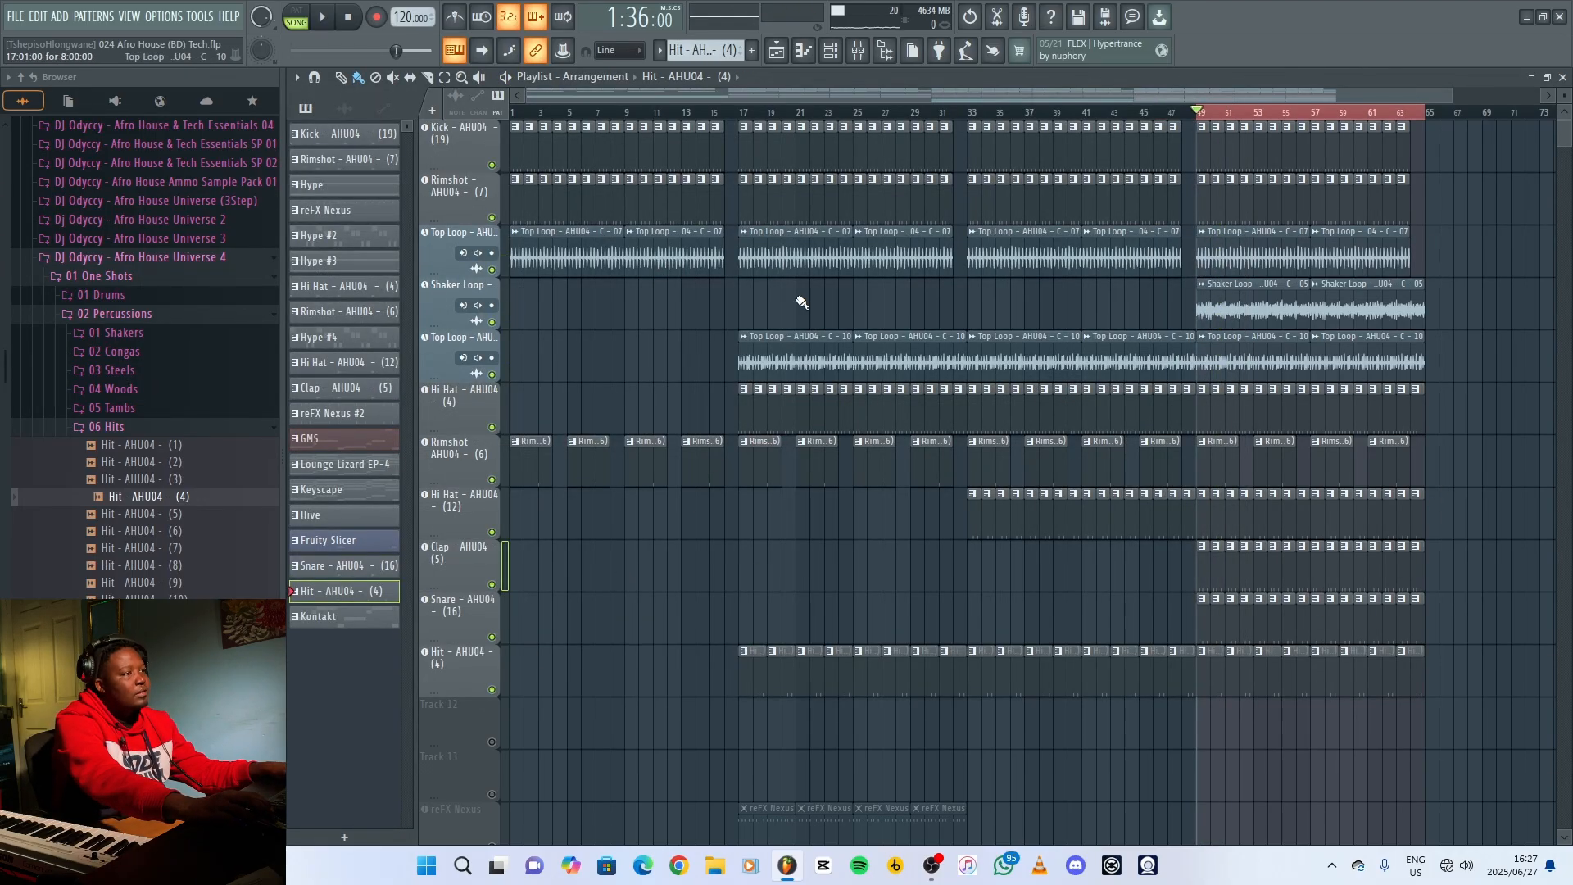
click(829, 50)
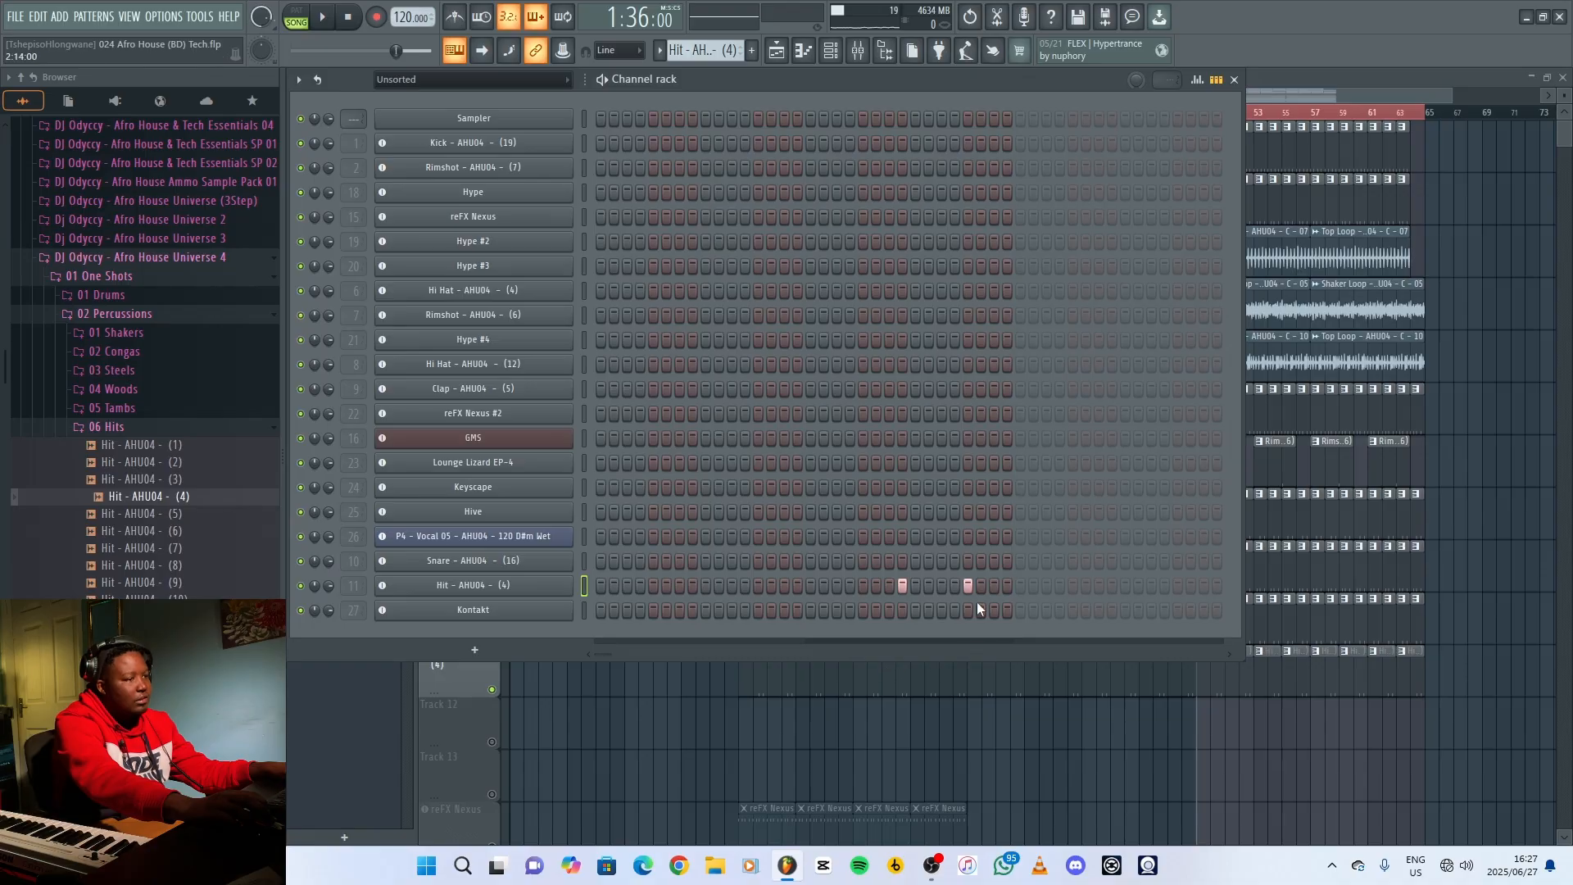
key(space)
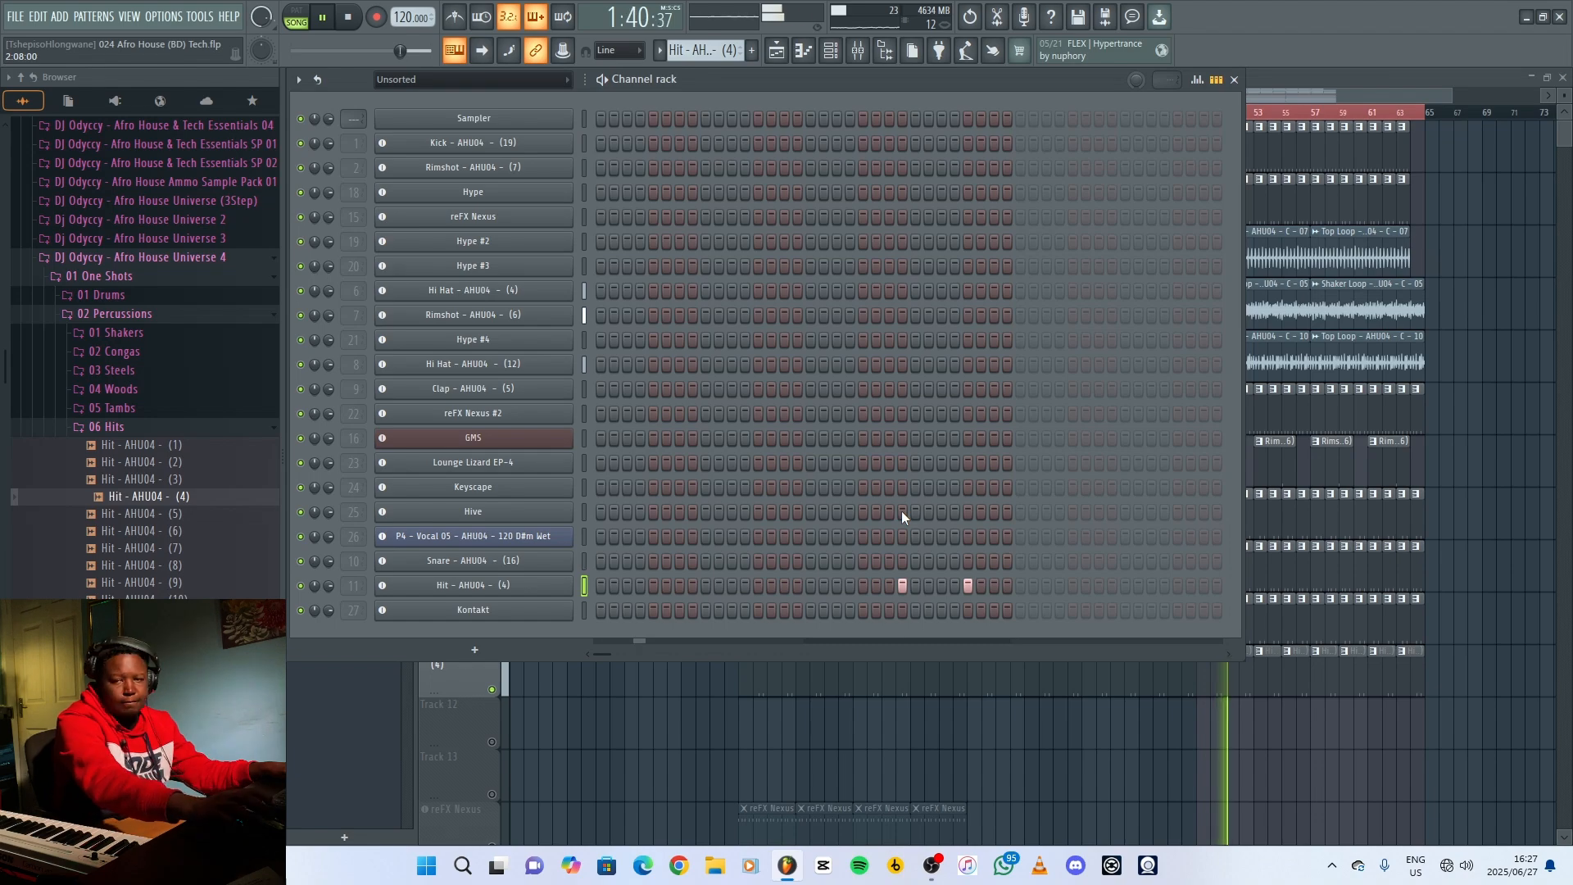
key(space)
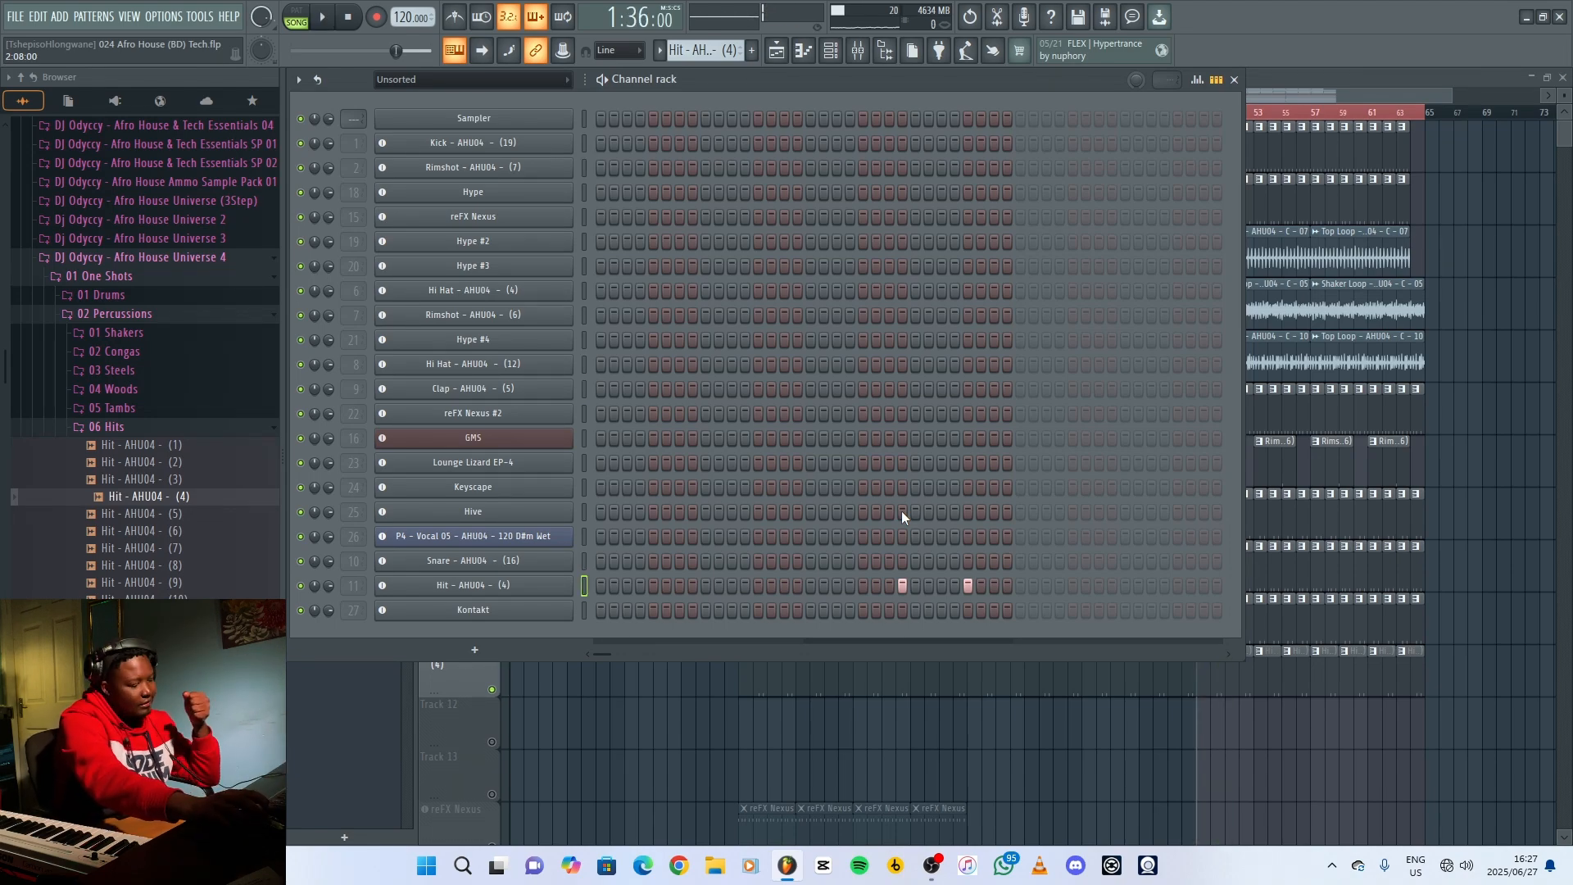
key(F6)
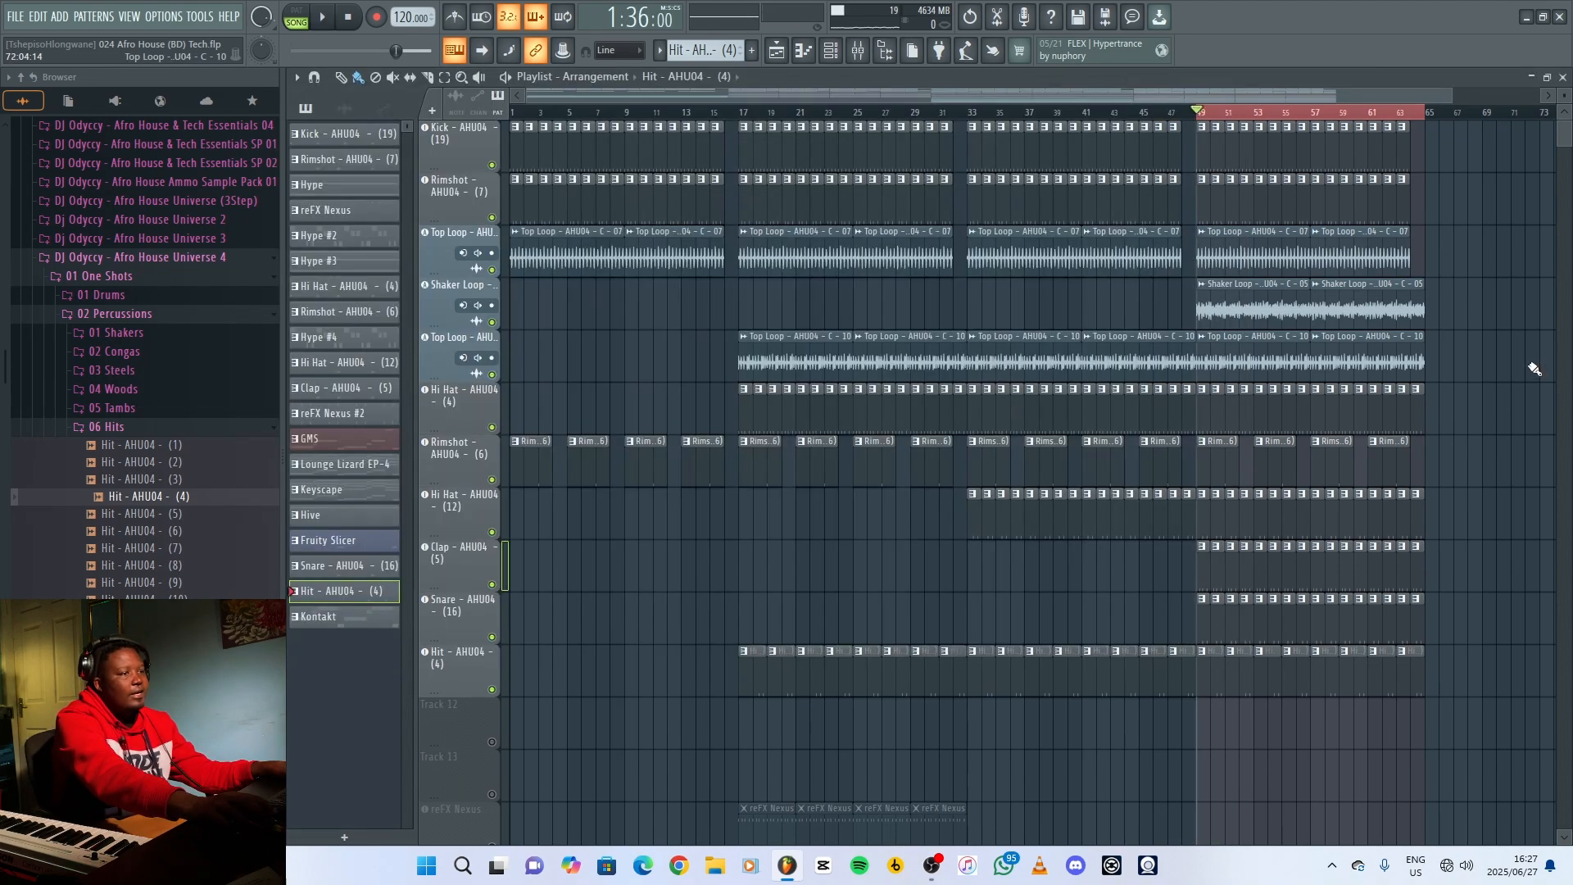
Shrink the playlist track heights and set the time selection from bar 17 to bar 65, leaving no clips selected.
drag(1565, 96, 1507, 178)
ctrl+shift+click(739, 112)
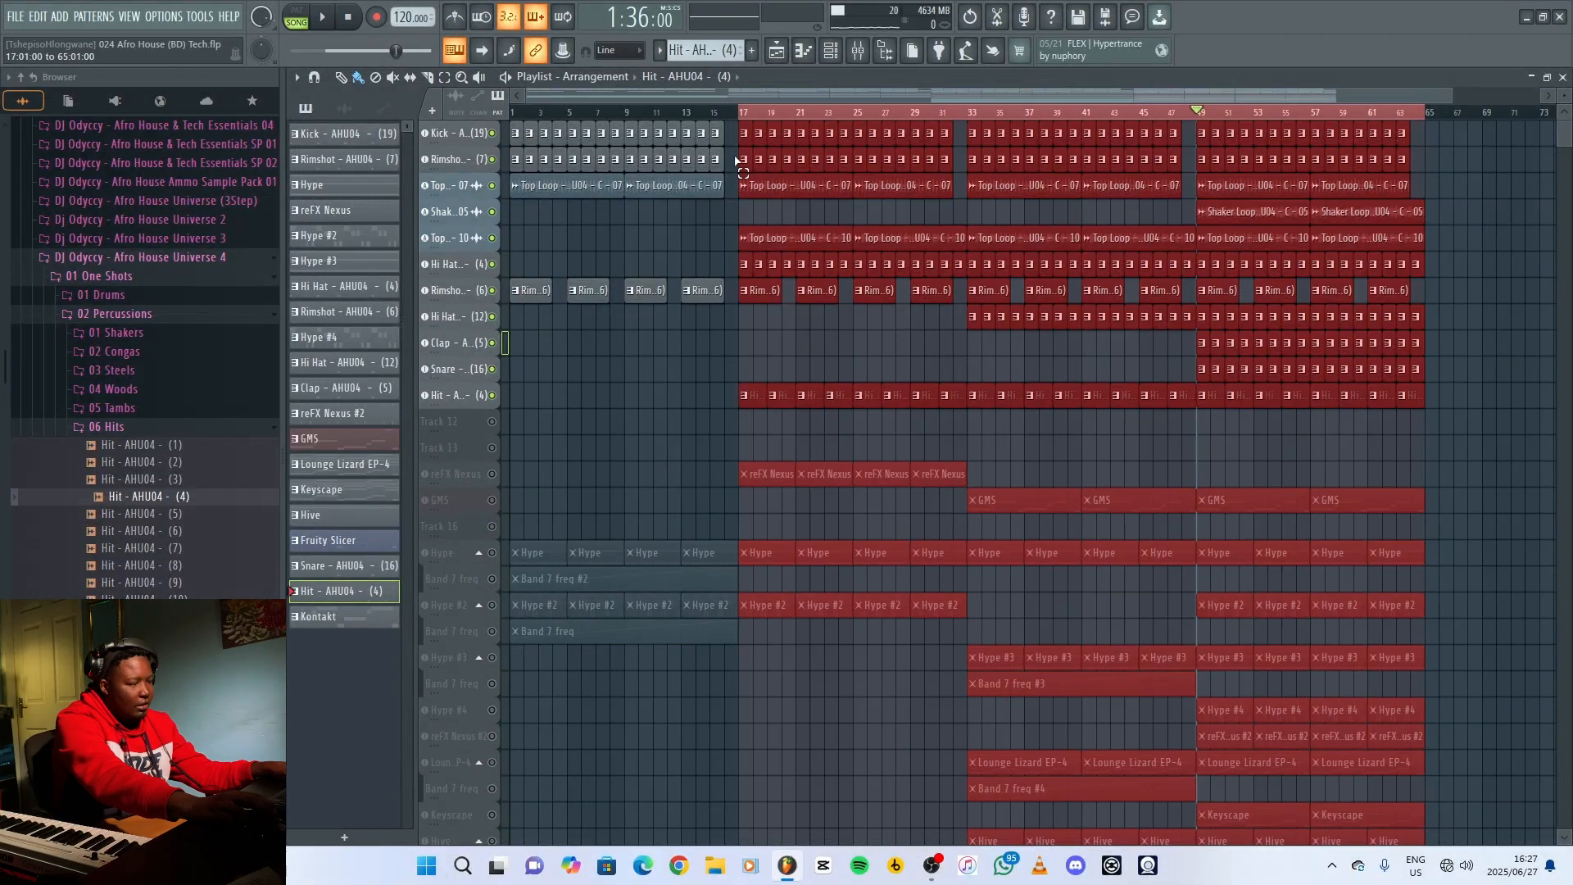
ctrl+click(1438, 423)
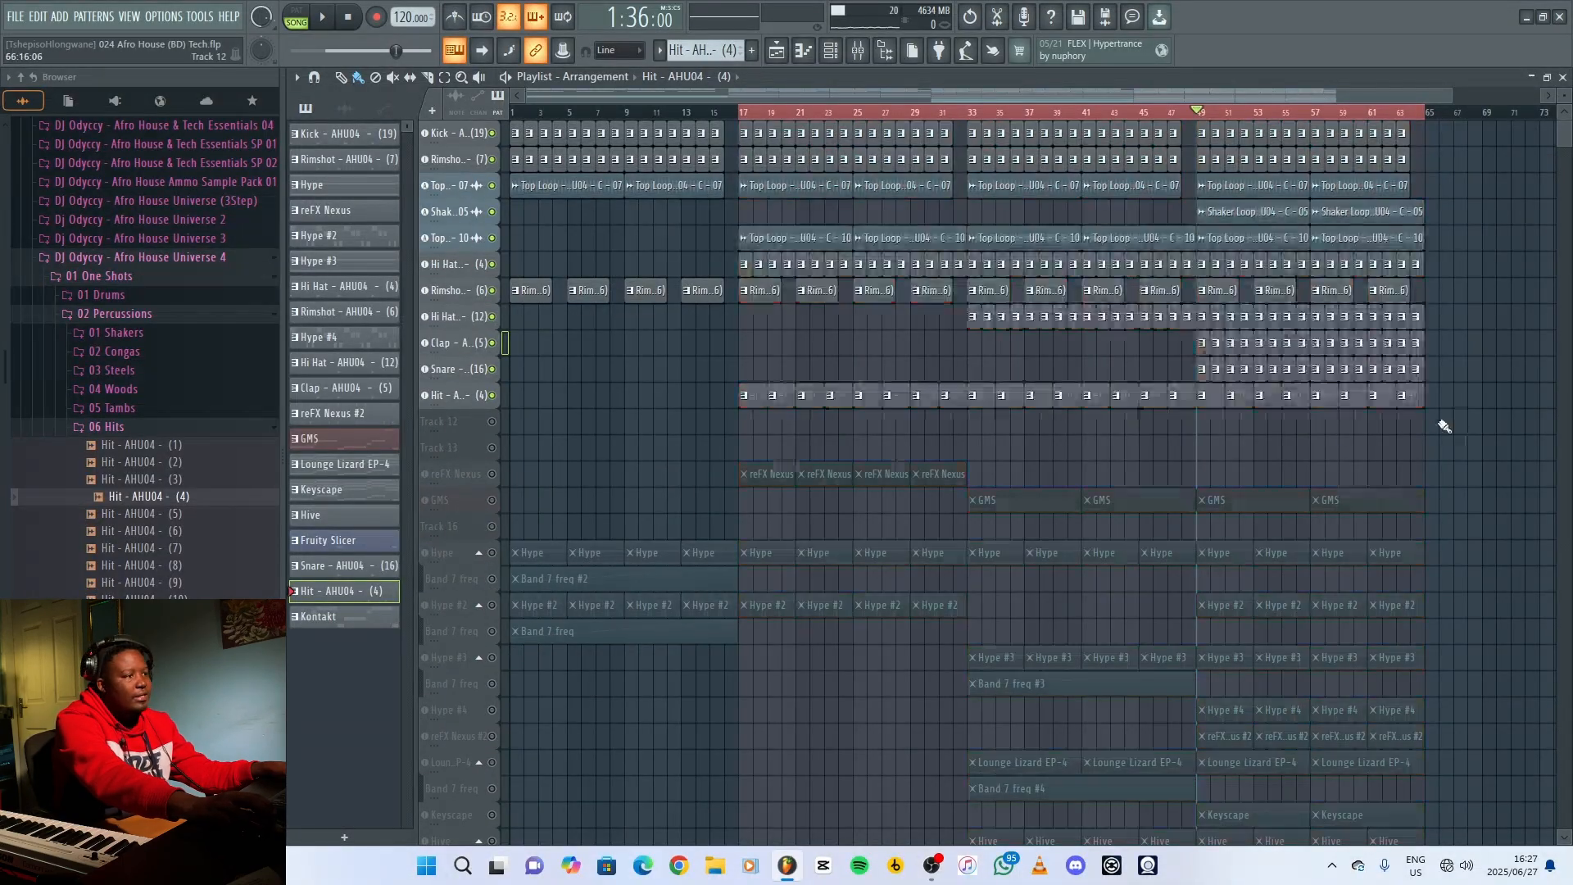
Unmute the reFX Nexus track, place the playhead at bar 17, and open its first pattern clip in the piano roll.
click(494, 475)
click(741, 114)
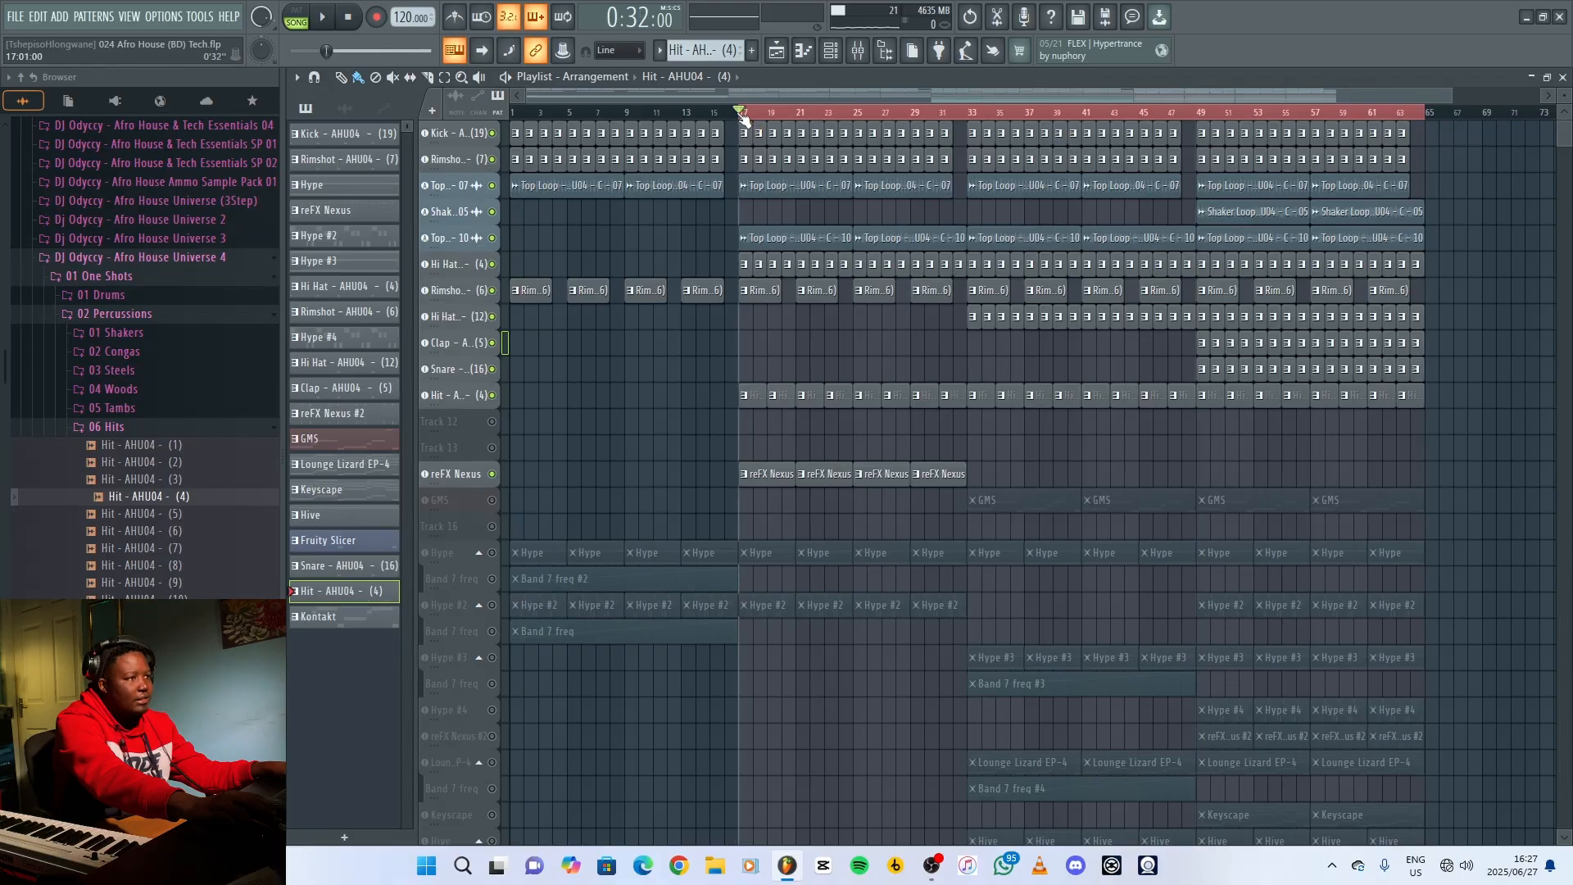
double_click(769, 475)
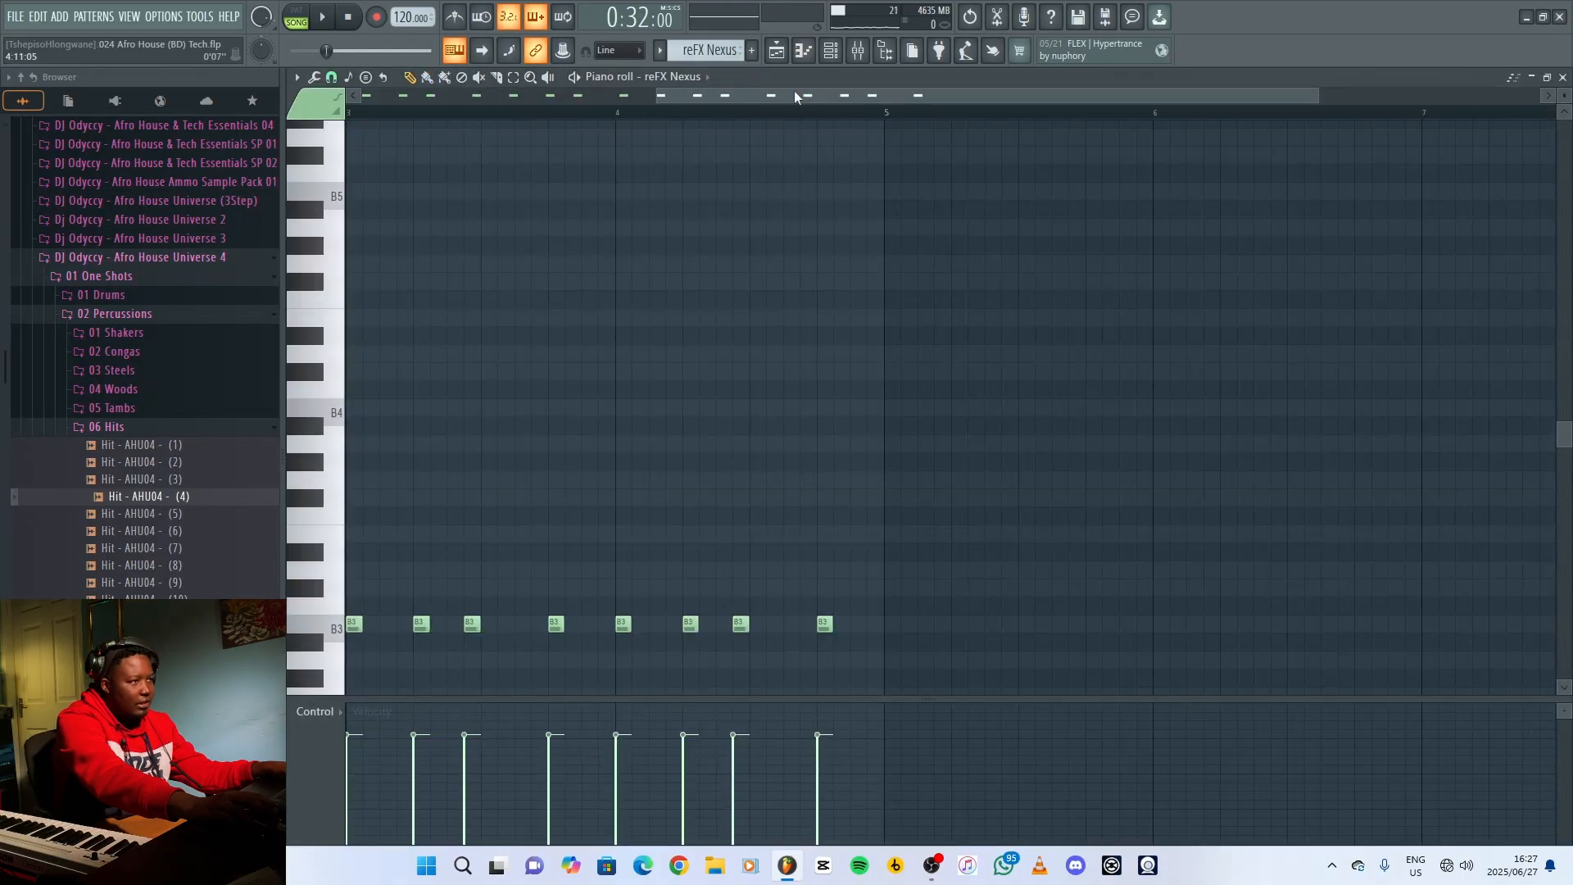
Play the arrangement from bar 17 to hear the reFX Nexus notes, and check the preset loaded in the plugin.
key(space)
scroll(819, 545, down, 3)
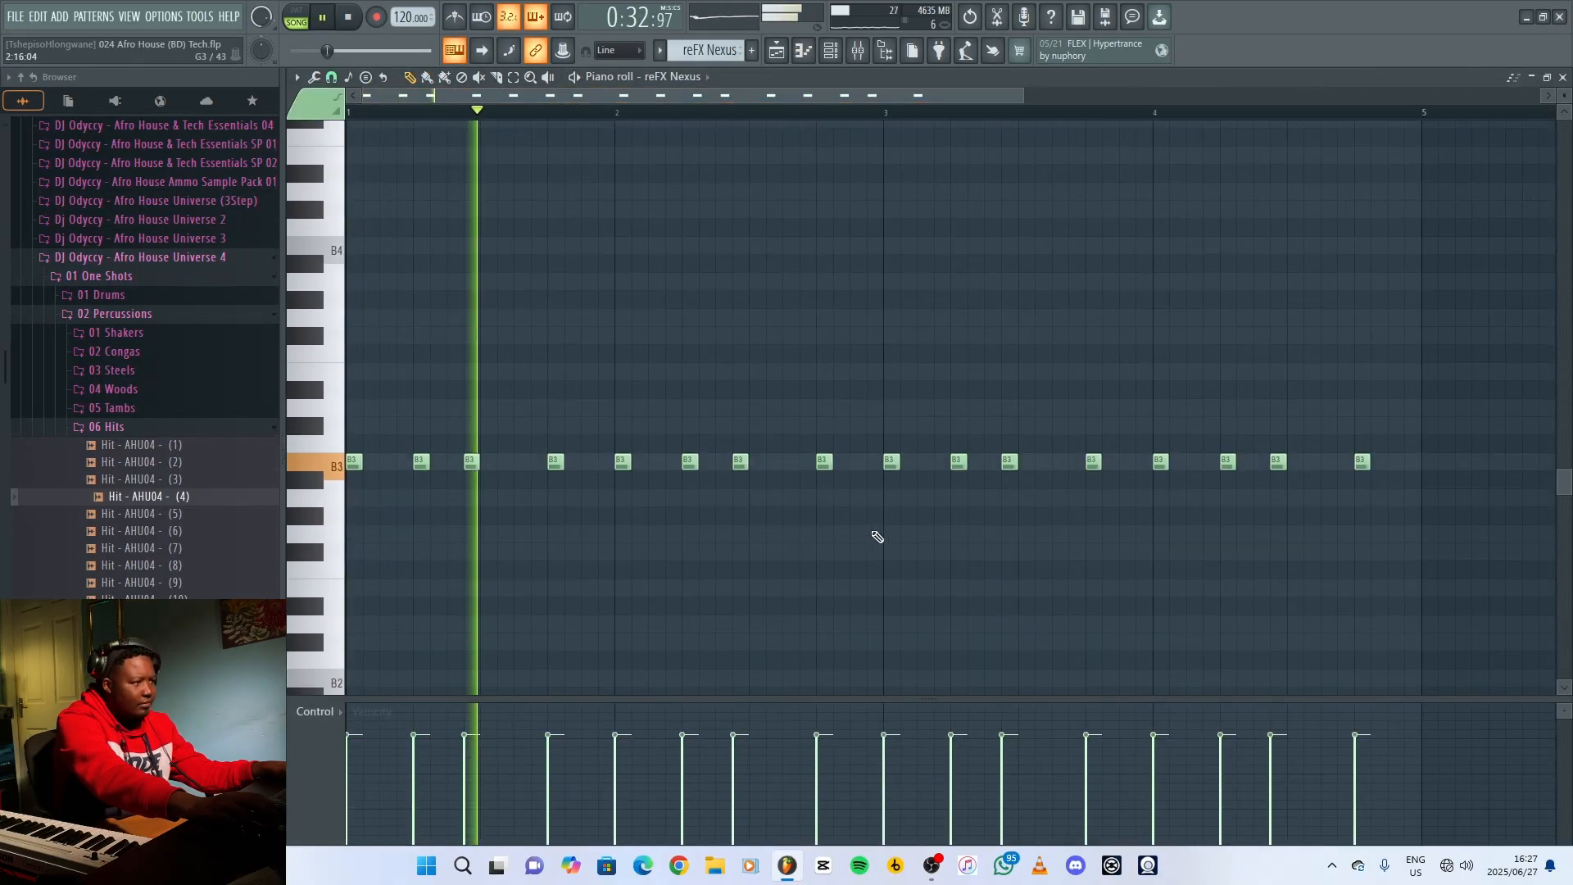
click(1562, 77)
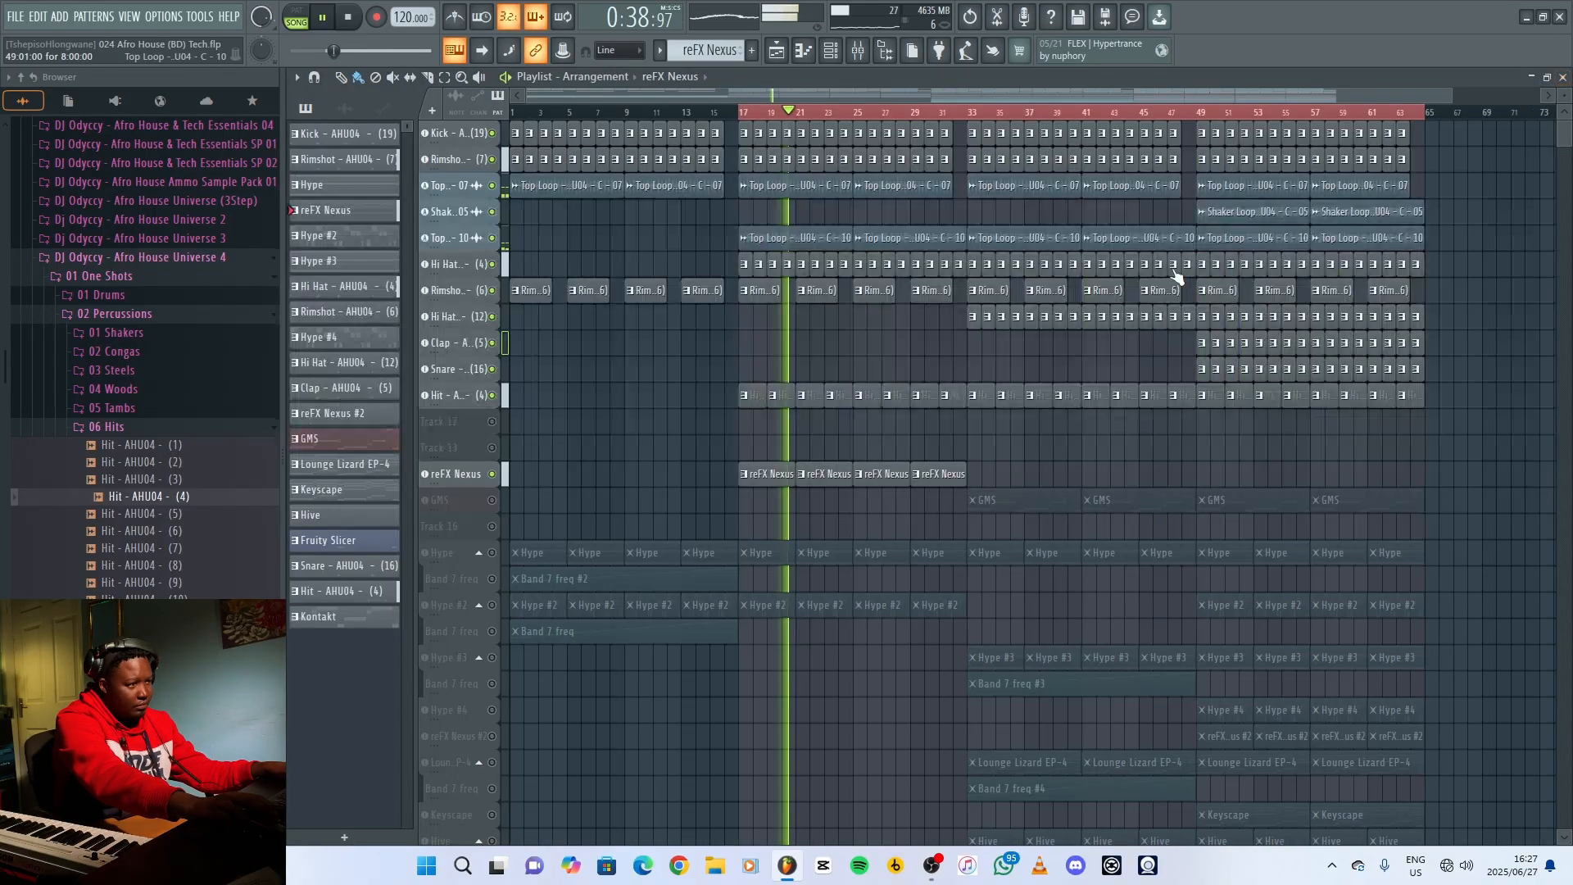
key(space)
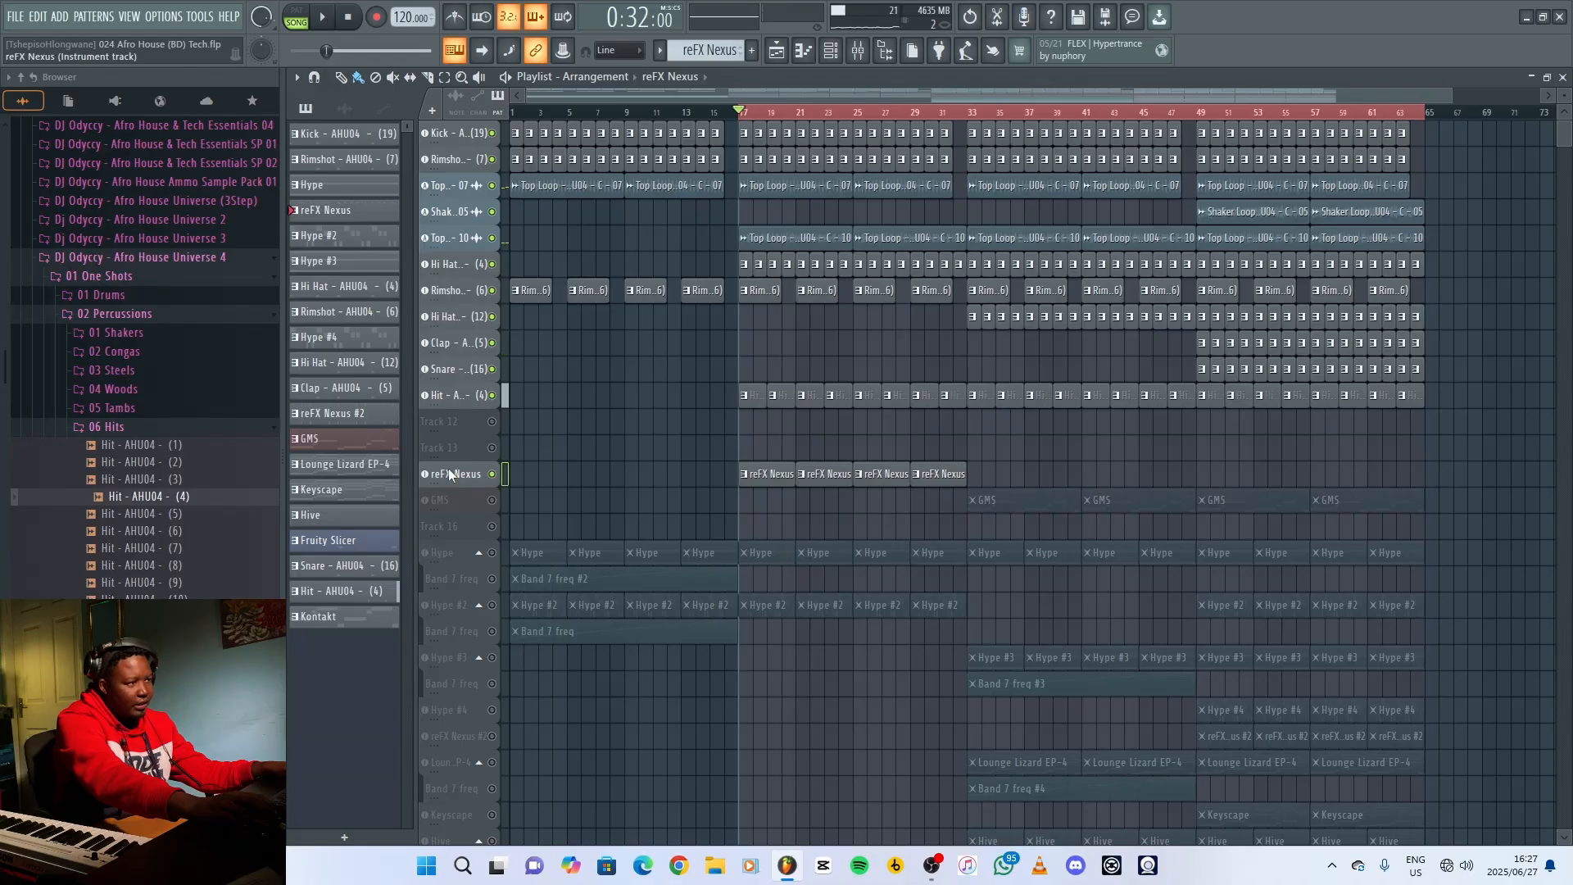
click(449, 473)
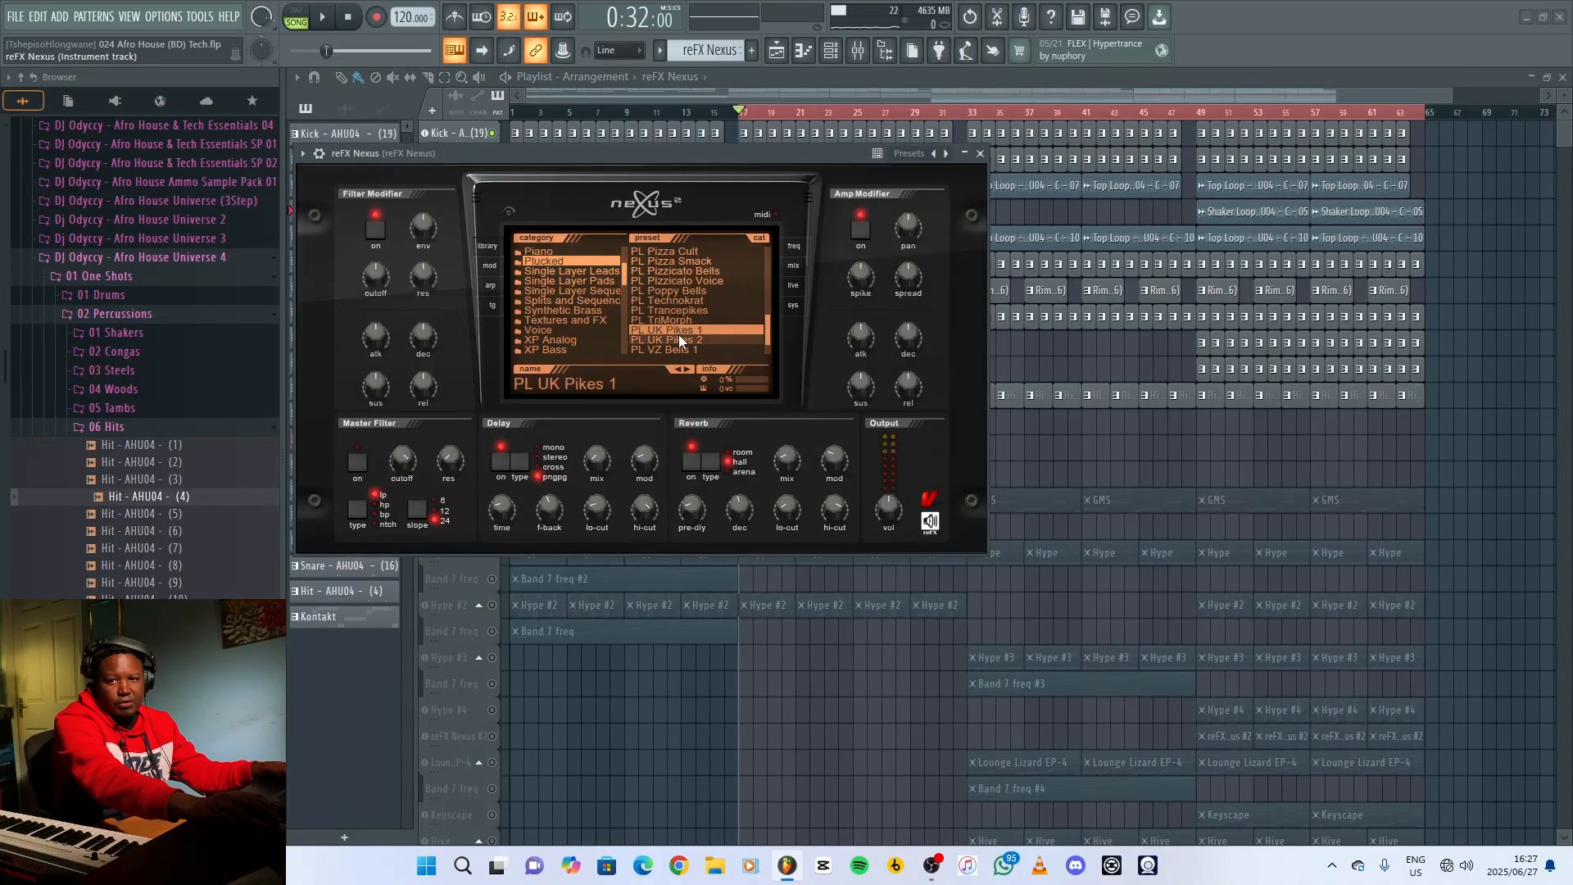
click(980, 154)
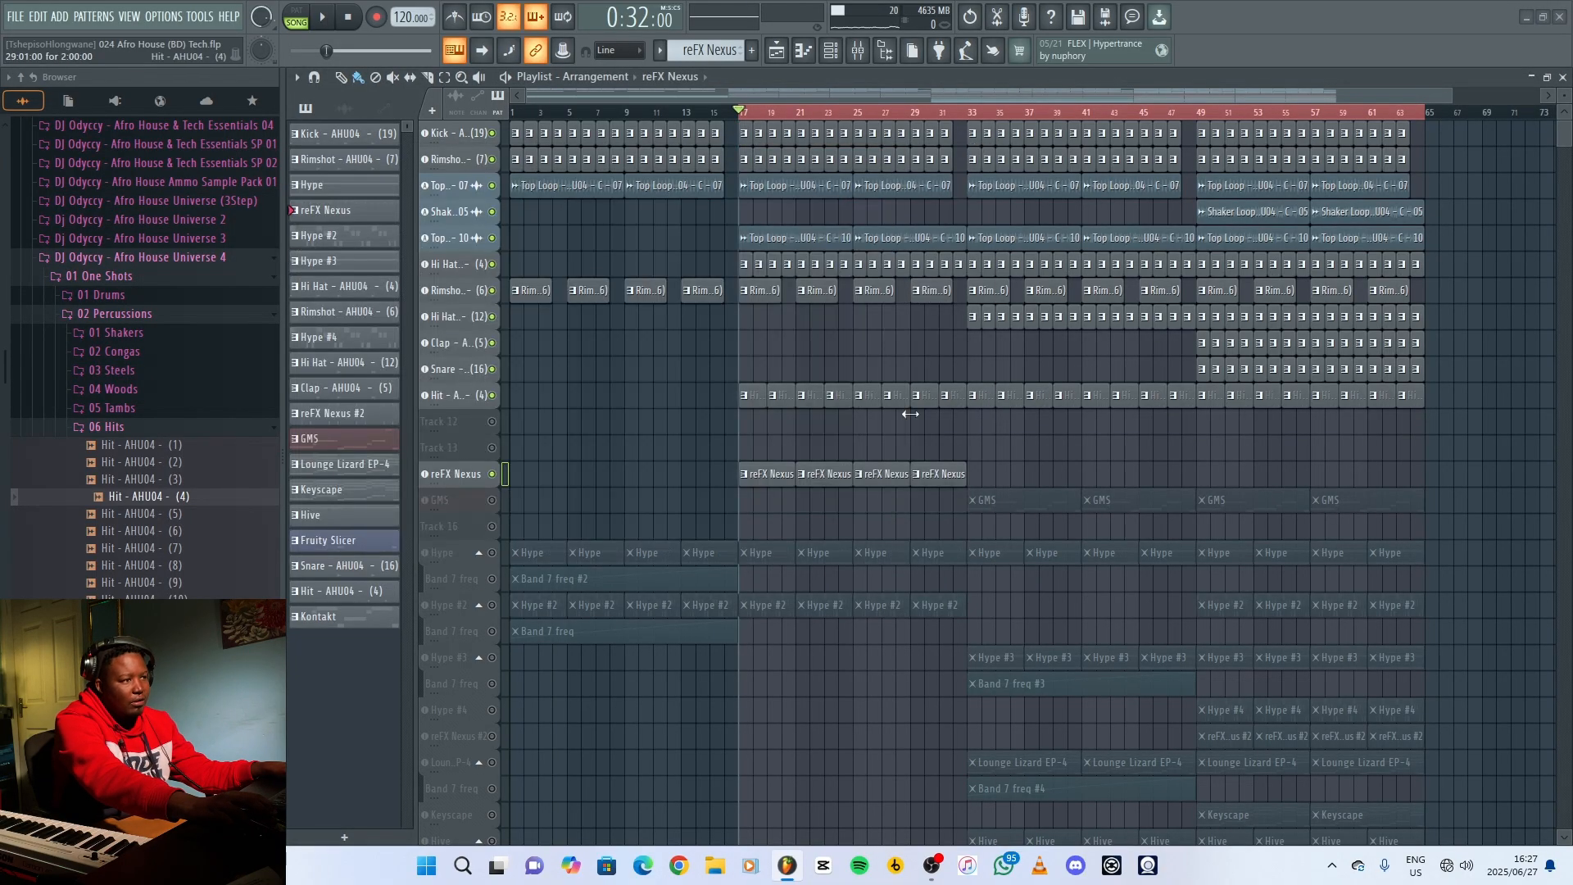
Unmute the GMS track and check the bank and program loaded in its synthesizer.
click(492, 500)
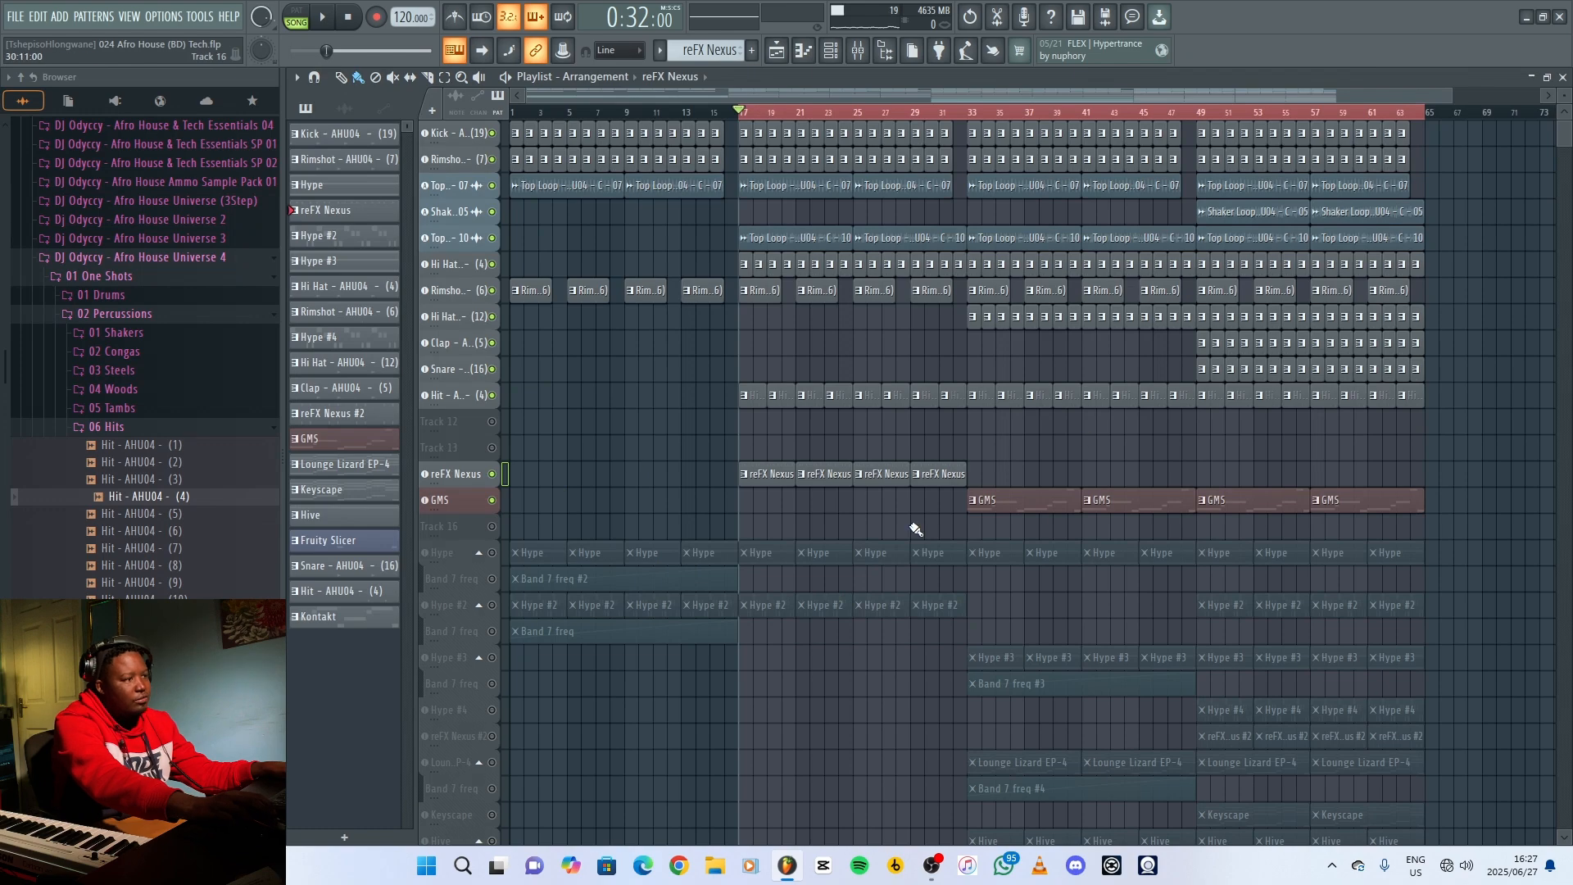
click(454, 501)
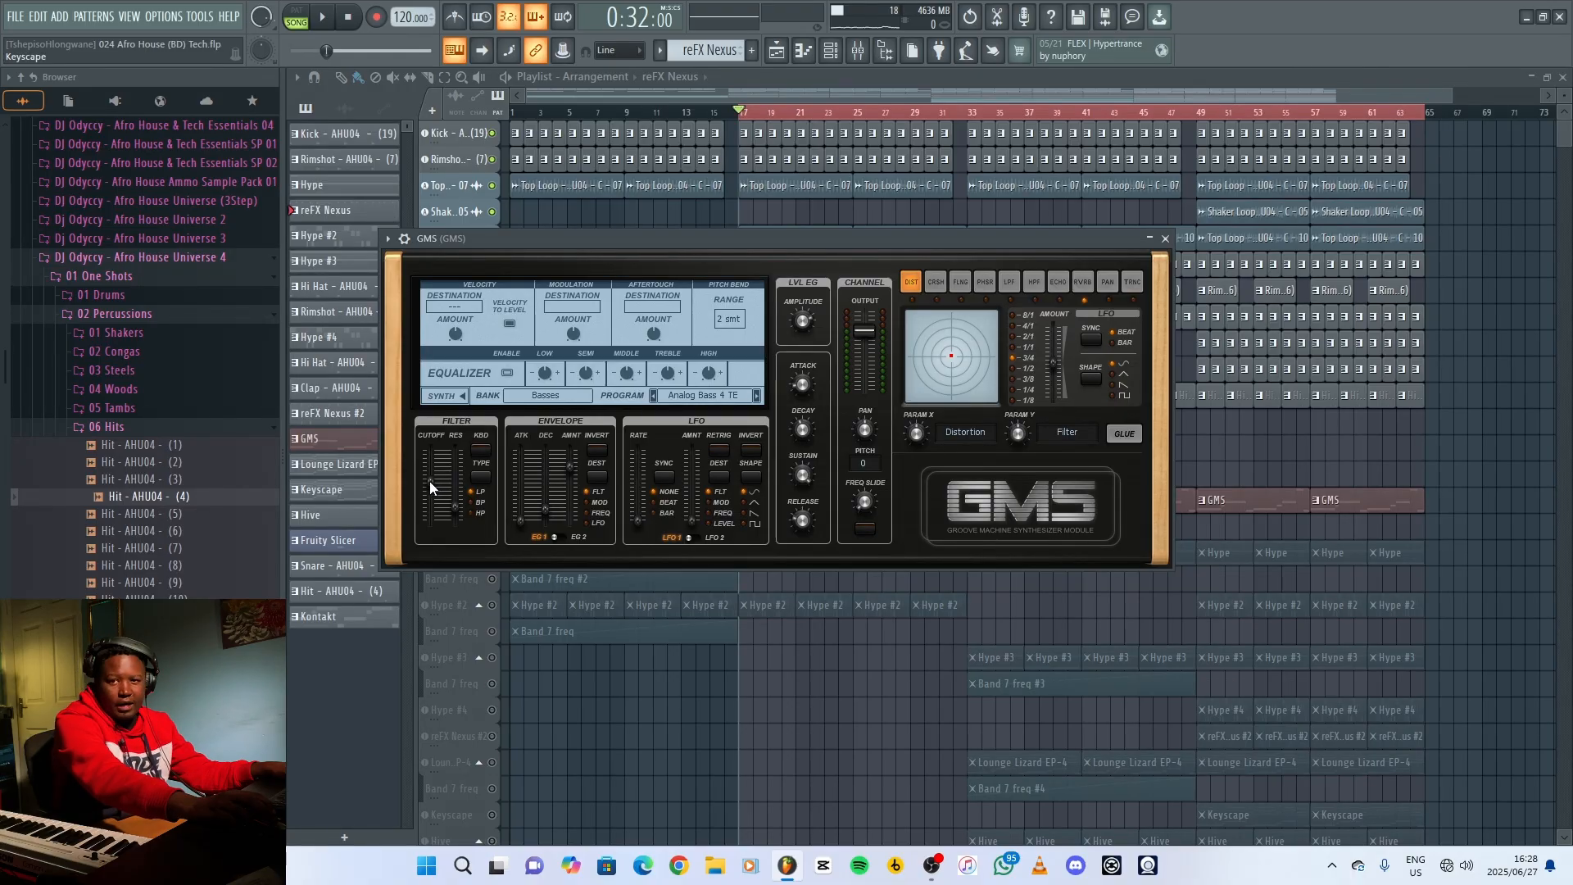
click(1165, 239)
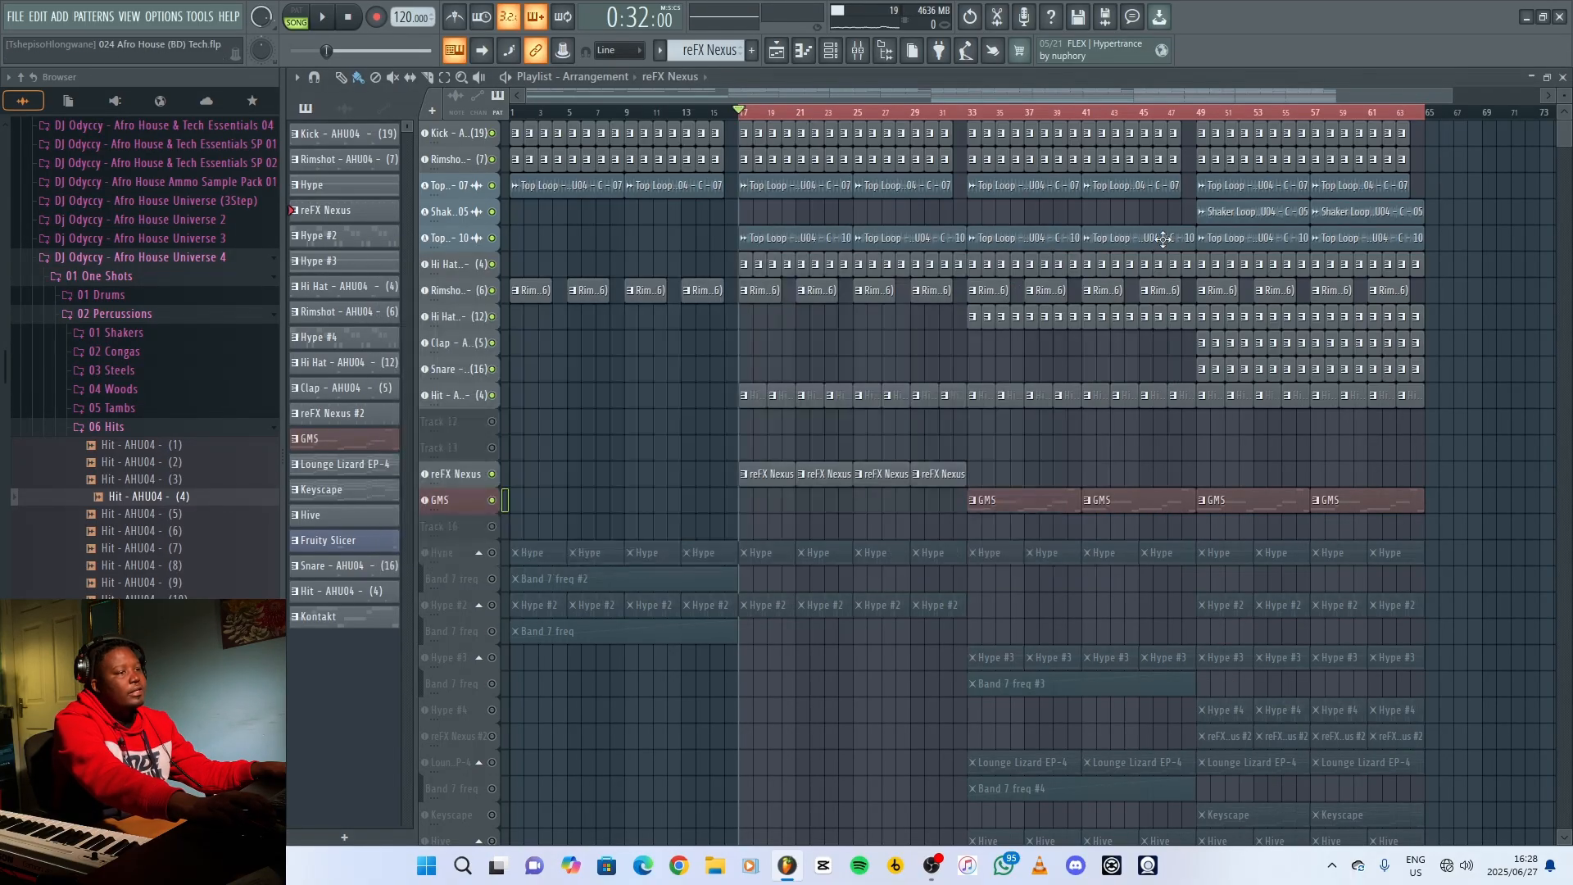
Play the arrangement from bar 33 and examine the full GMS bassline in the piano roll, then return to the playlist.
click(969, 112)
key(space)
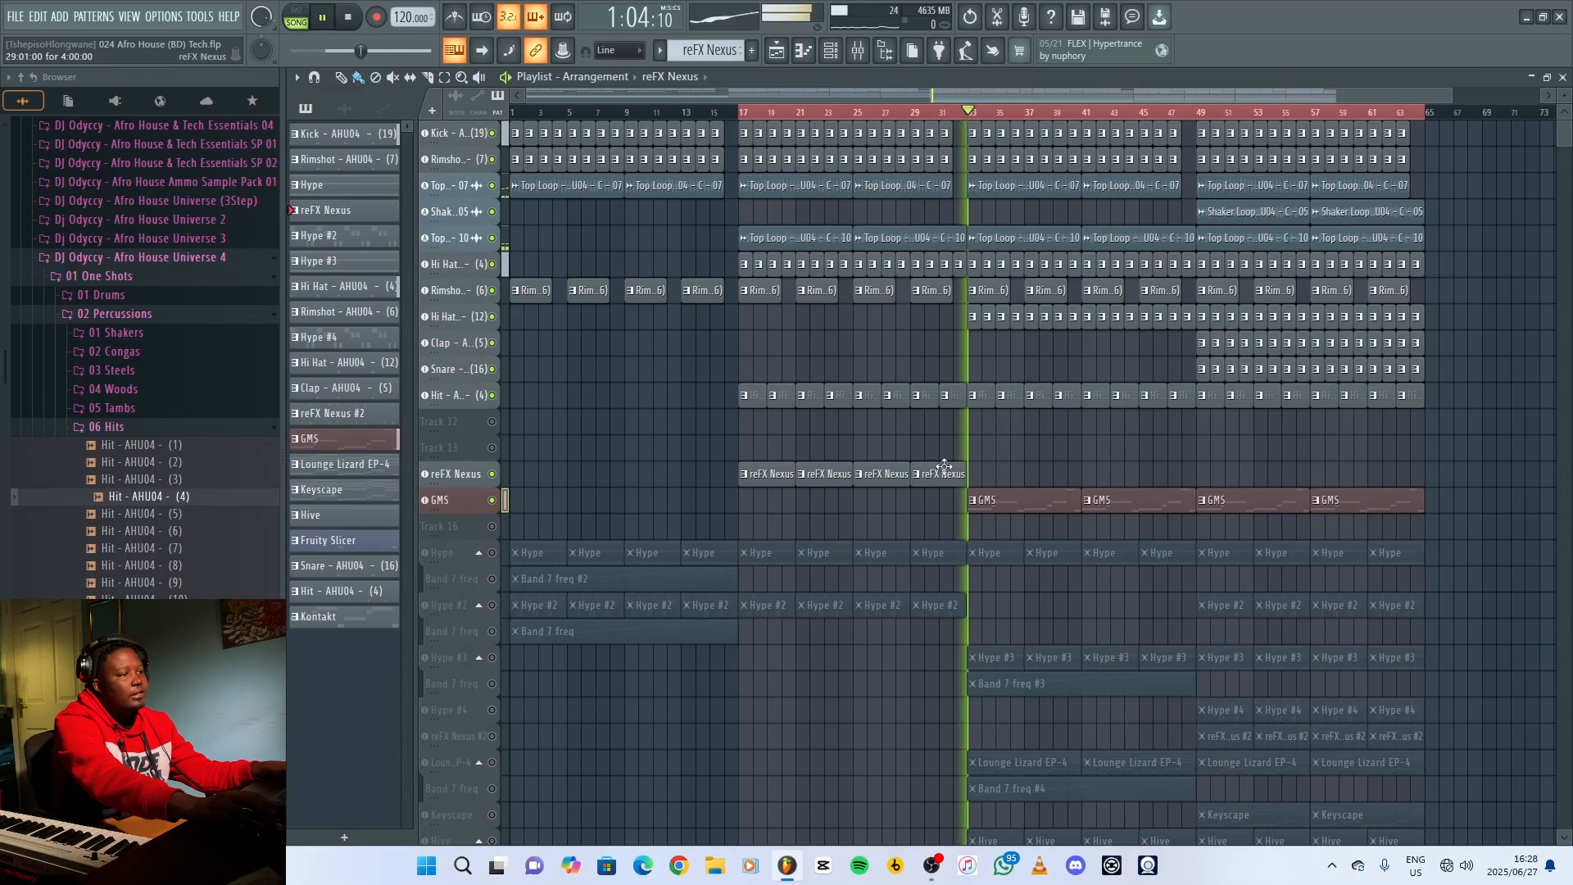
double_click(1006, 501)
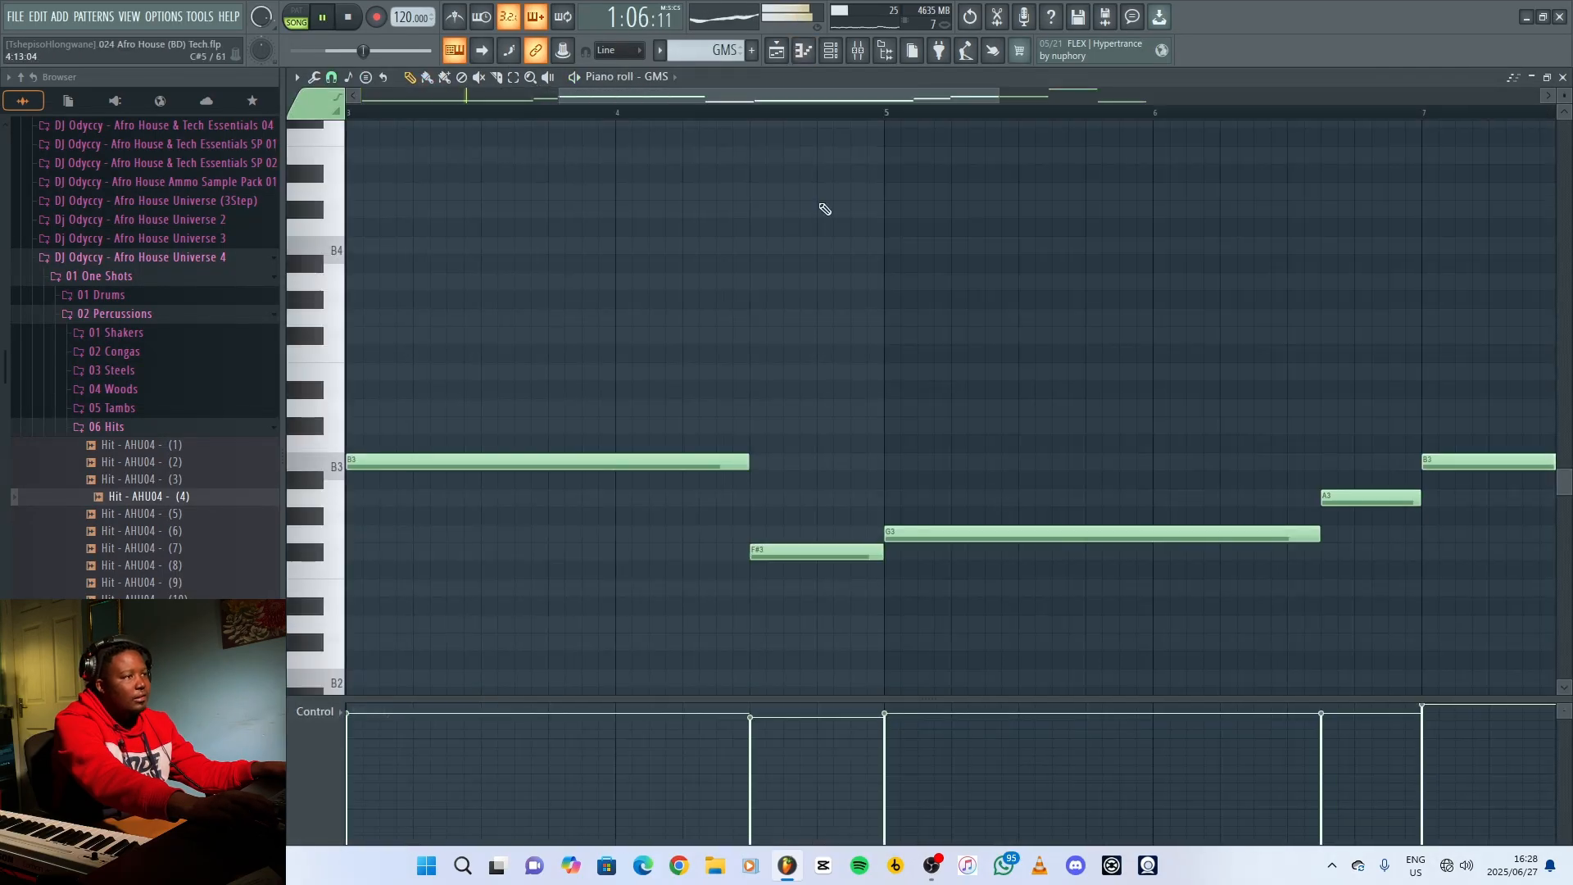
drag(807, 102, 495, 133)
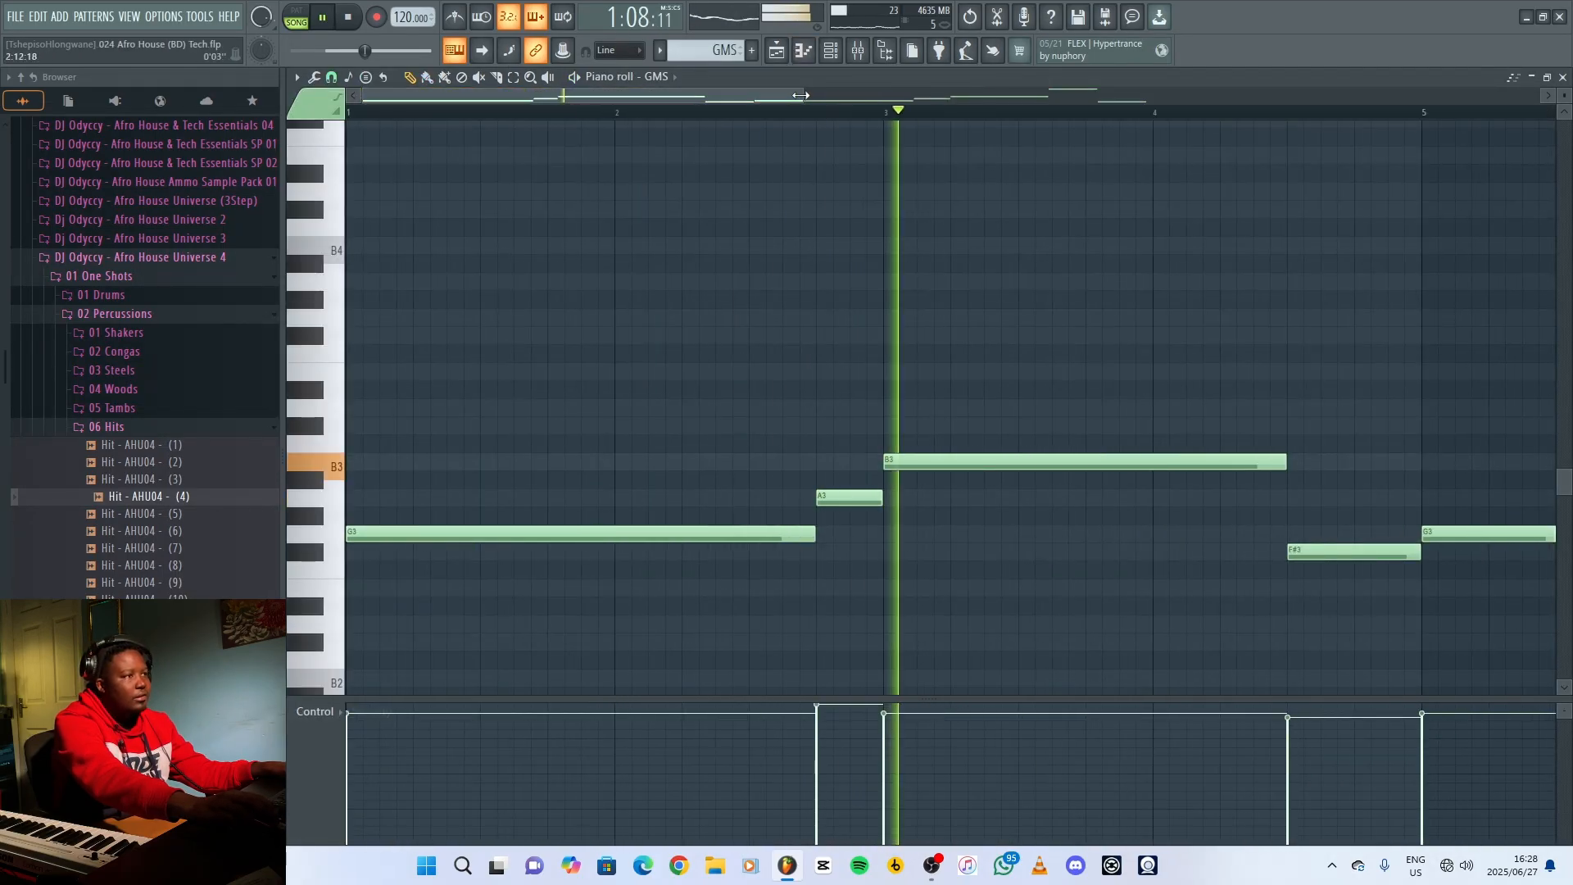
drag(803, 95, 1390, 91)
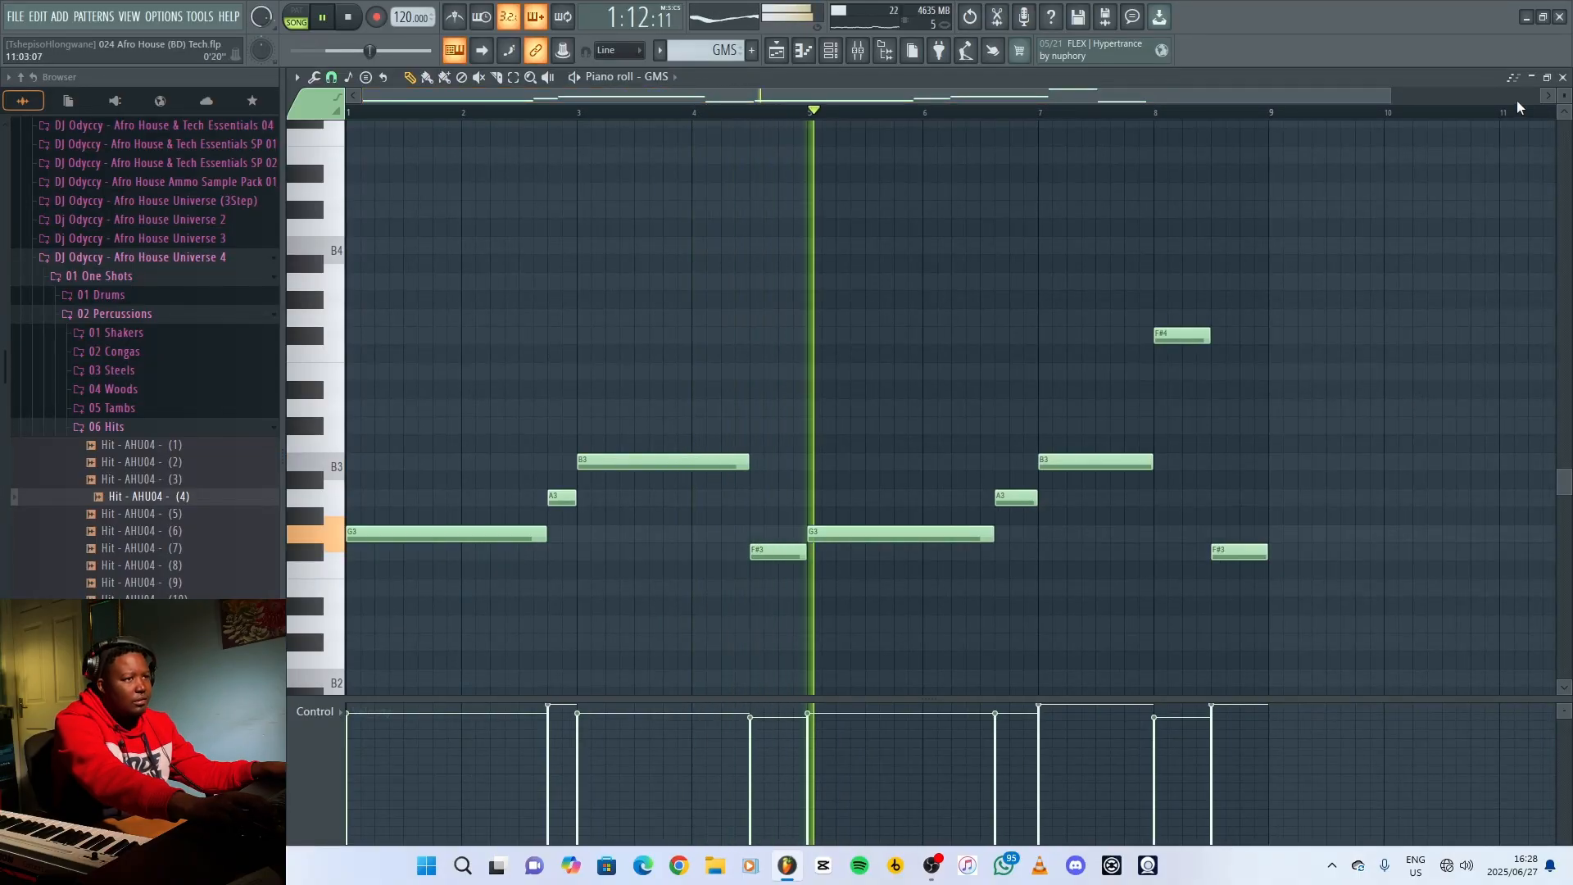
click(1560, 76)
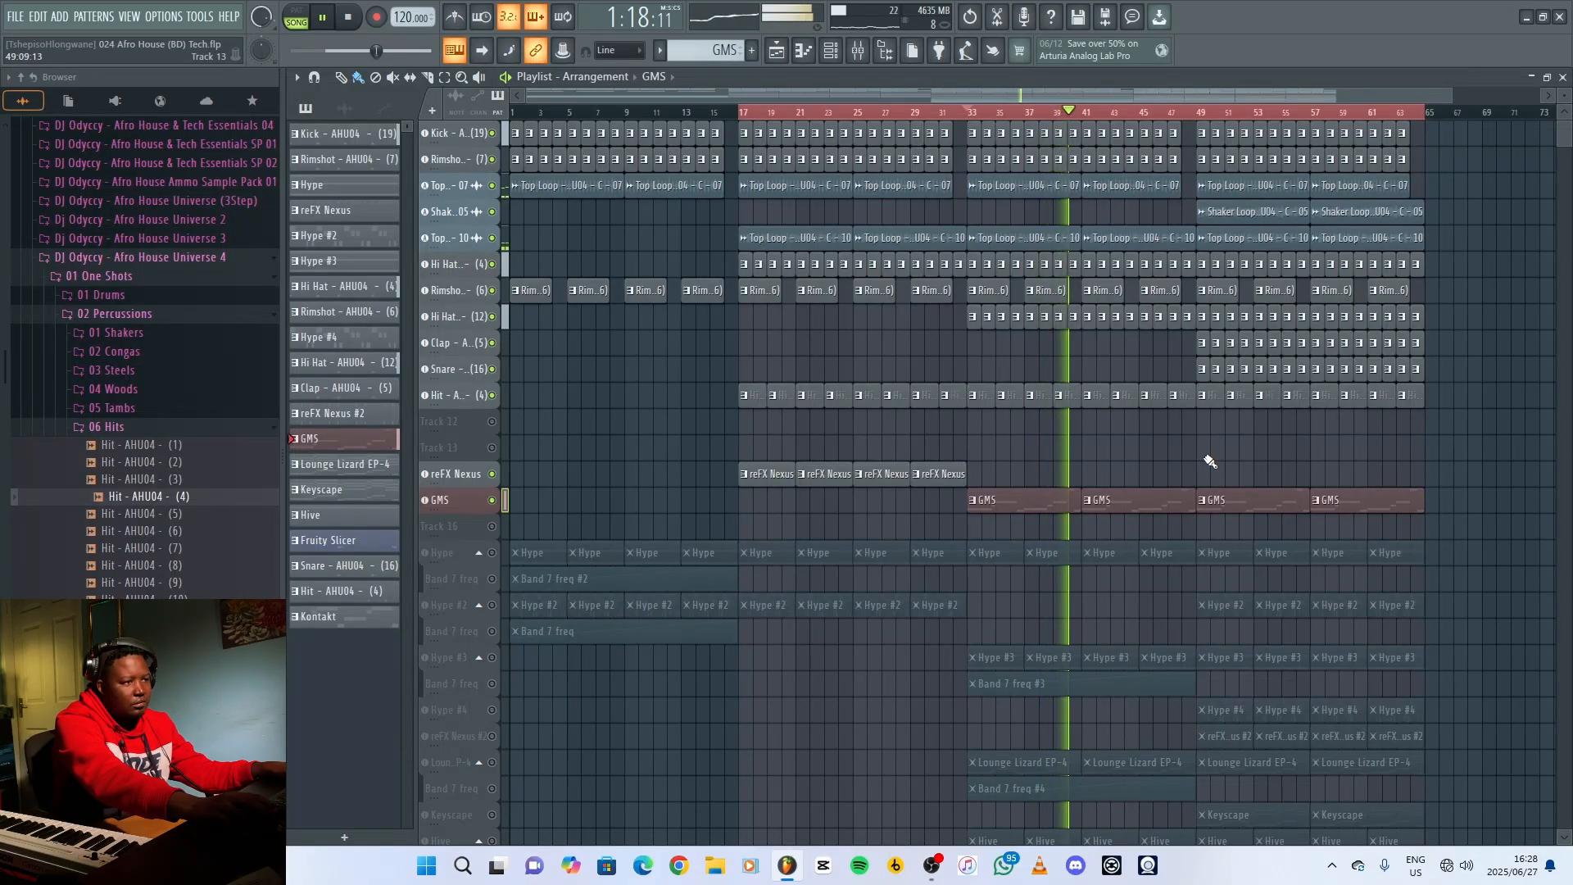
Stop playback, solo the Hype track and place the playhead at bar 1.
key(space)
scroll(984, 484, down, 5)
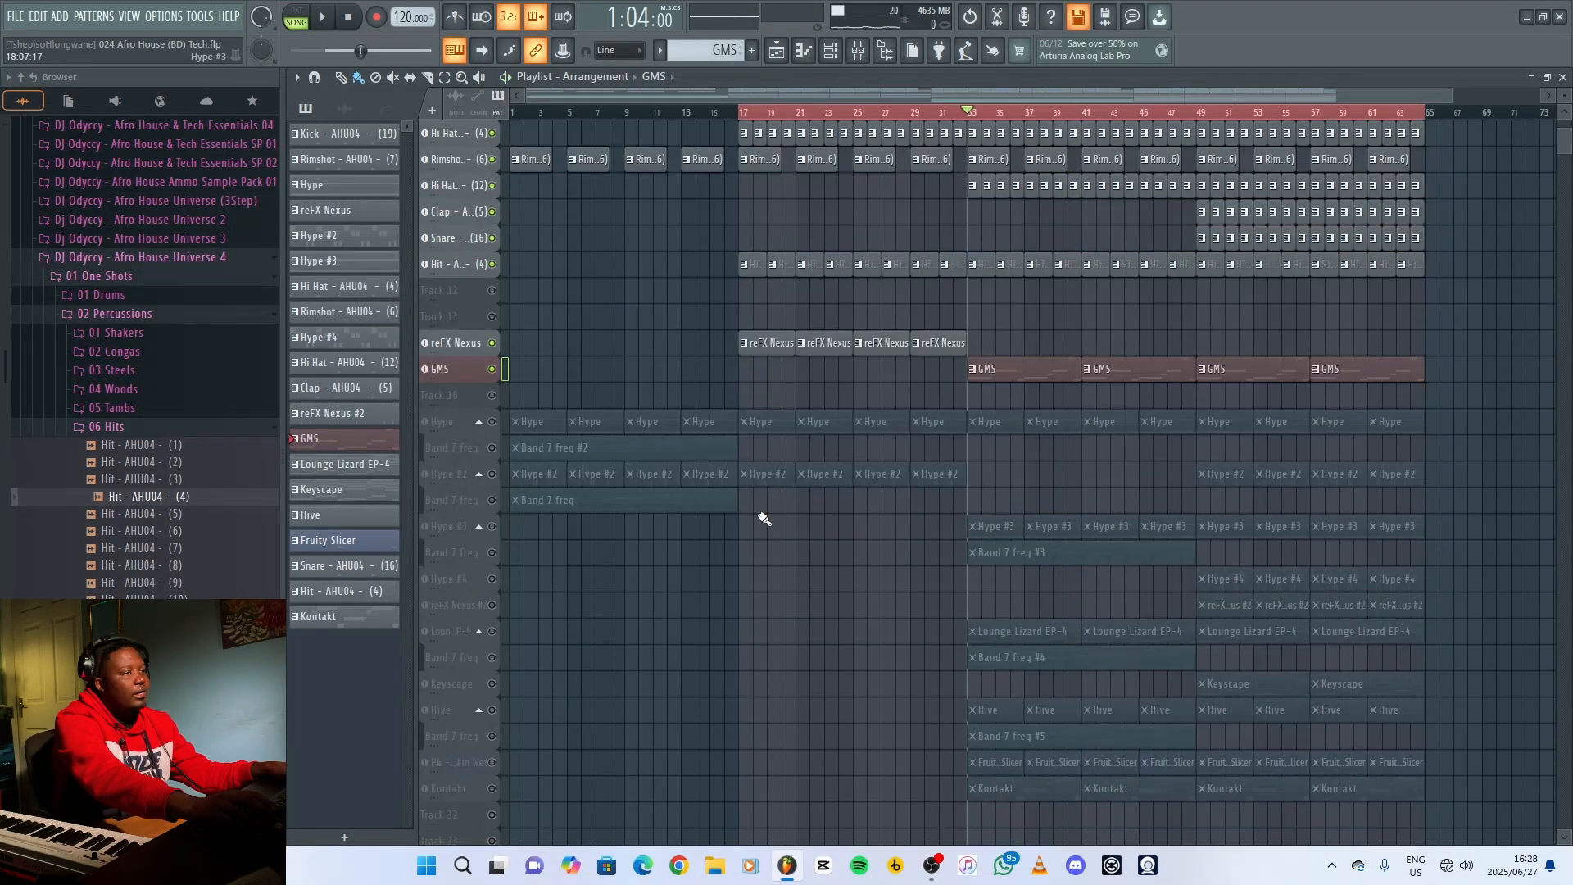
right_click(492, 422)
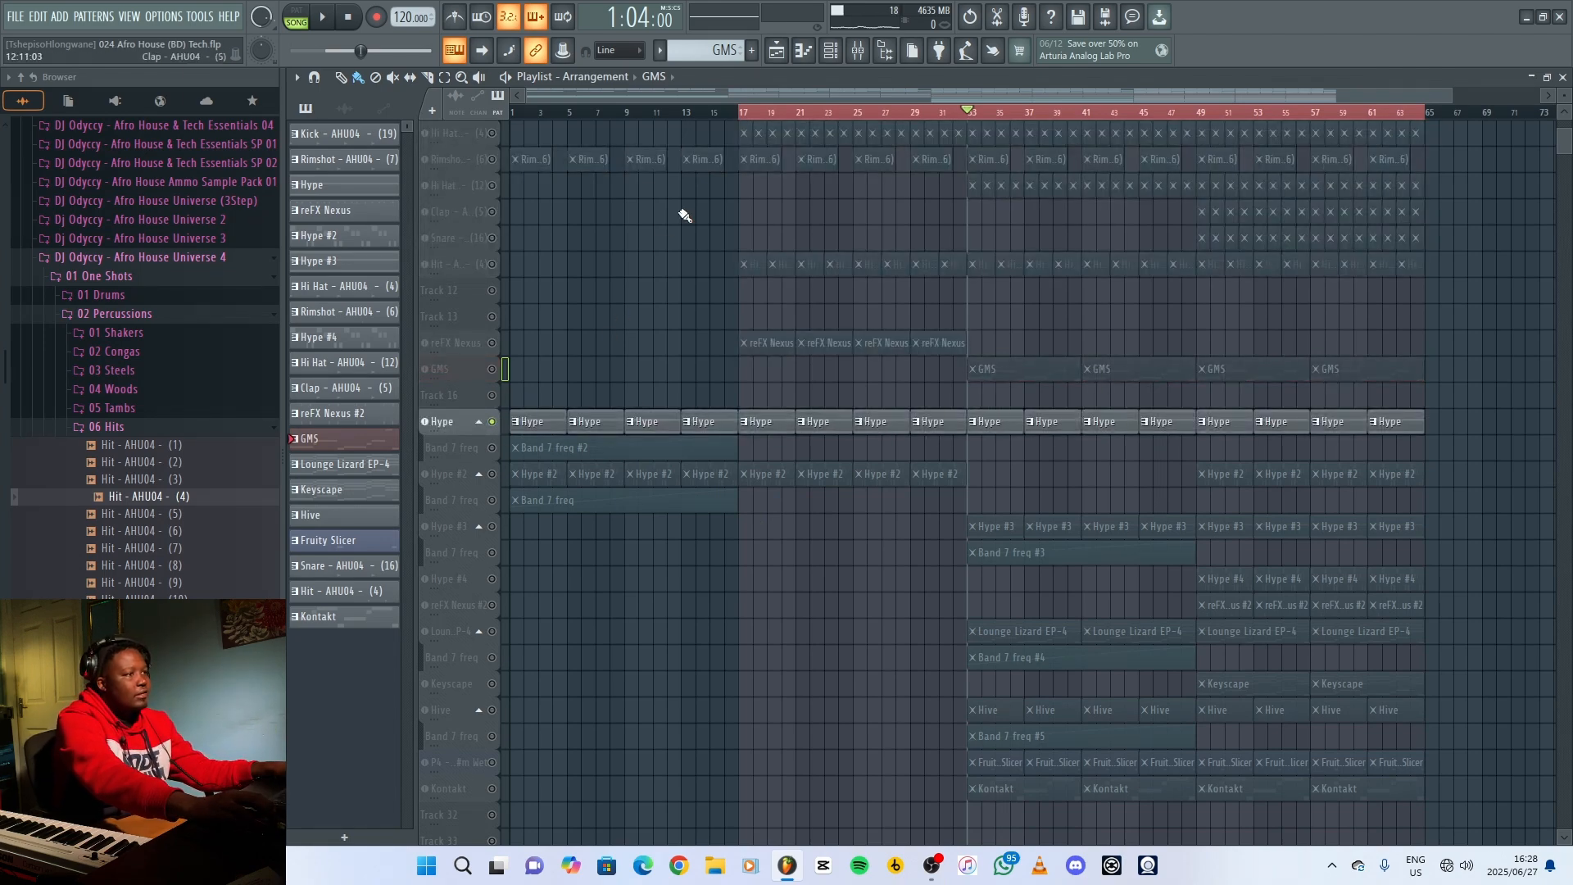
click(735, 114)
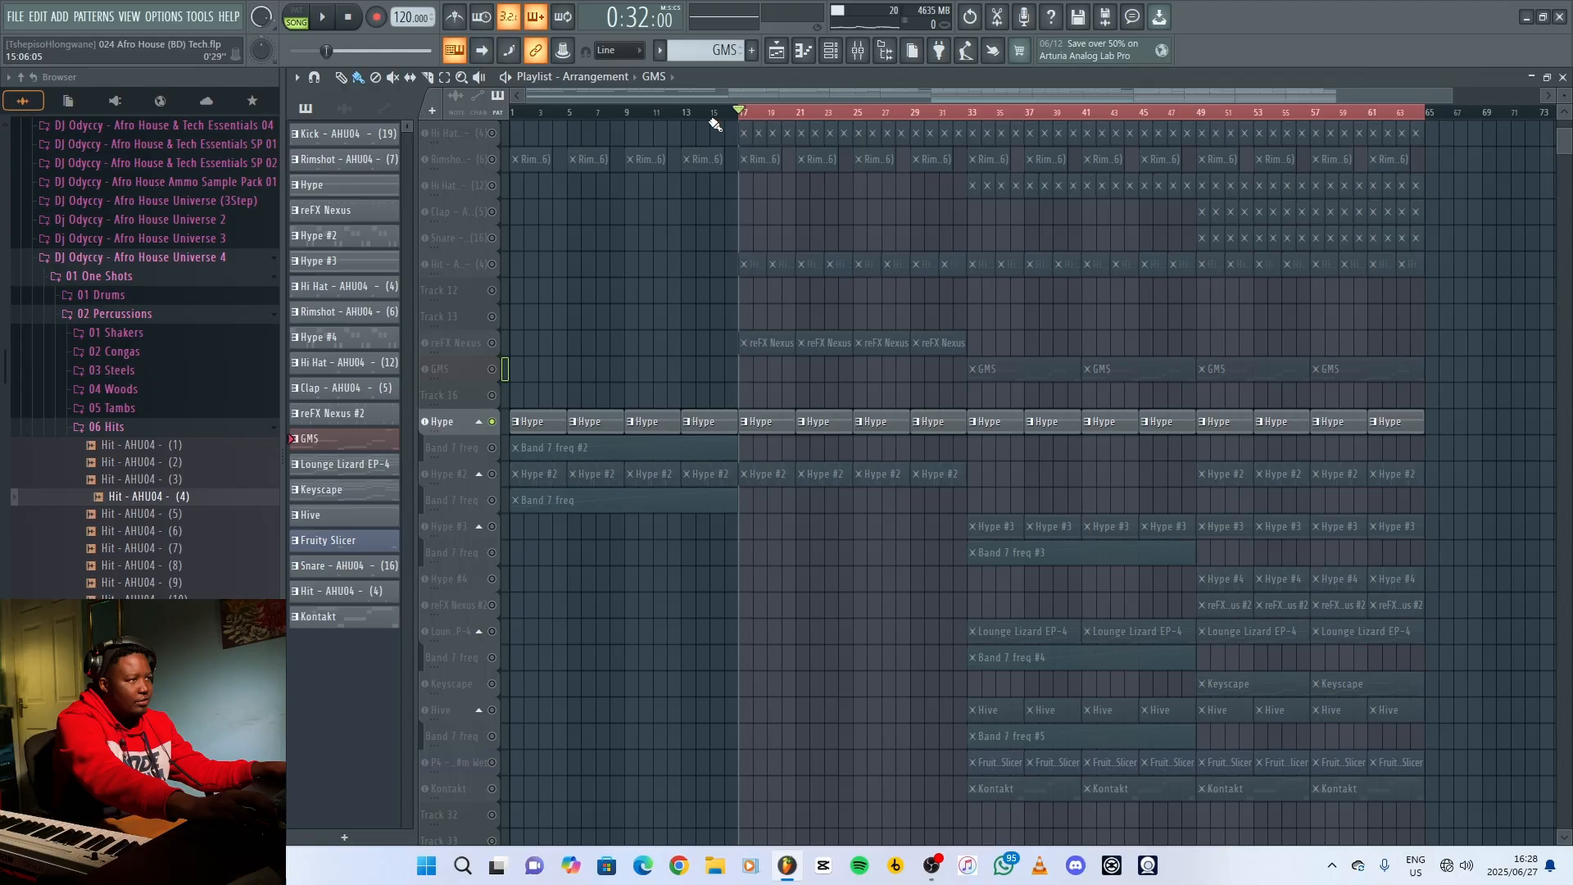
click(521, 113)
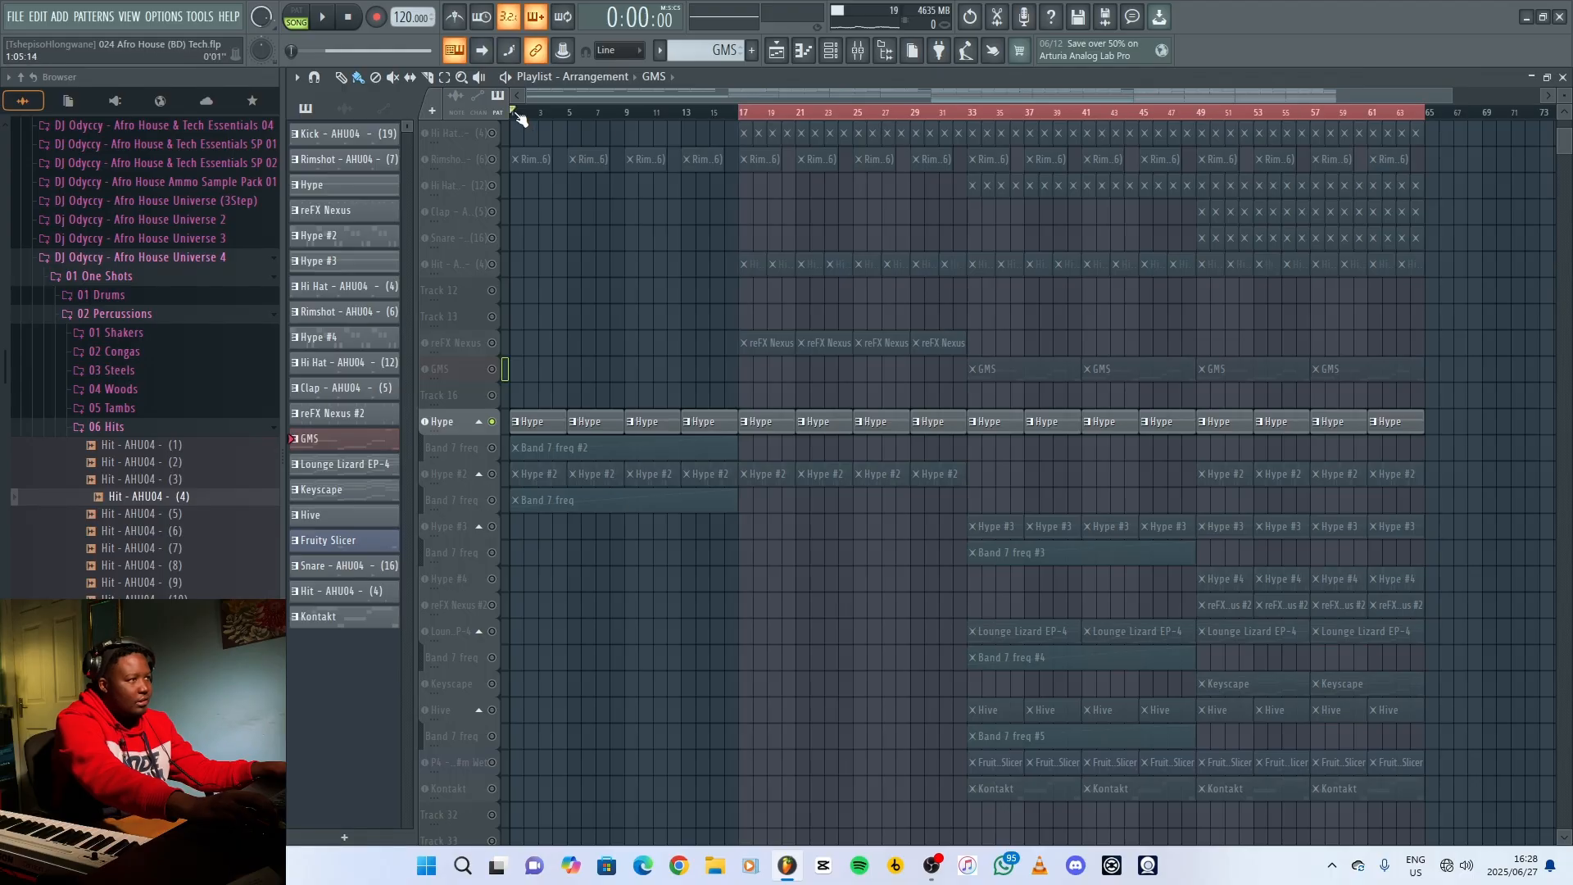
Play the arrangement from bar 1 and examine the Hype chord notes in the piano roll, then return to the playlist.
key(space)
double_click(563, 420)
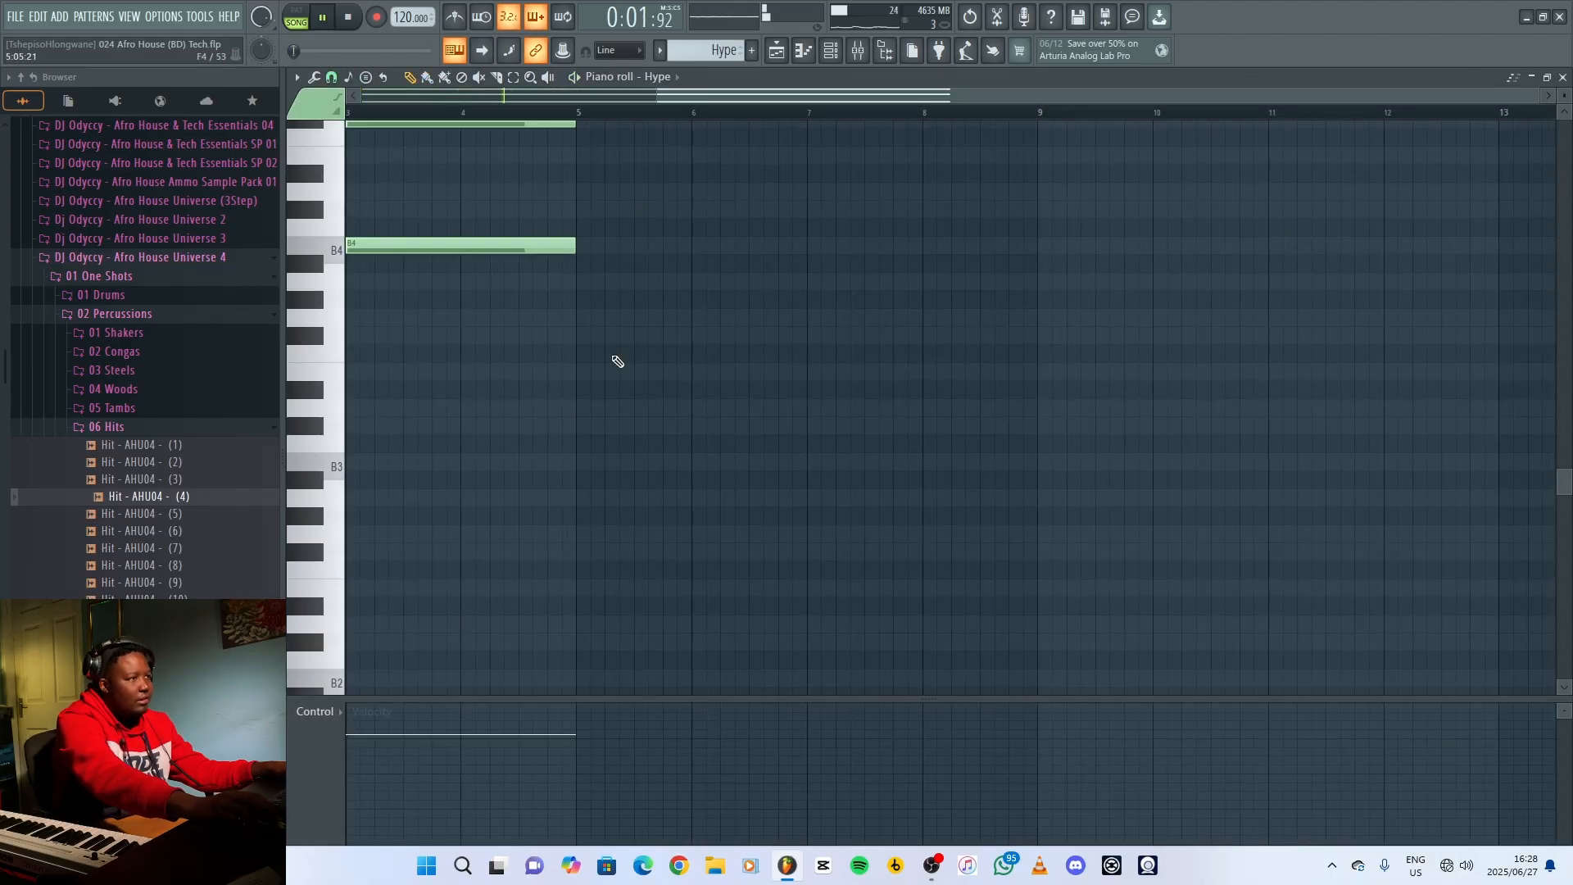
scroll(618, 362, up, 4)
drag(775, 93, 145, 128)
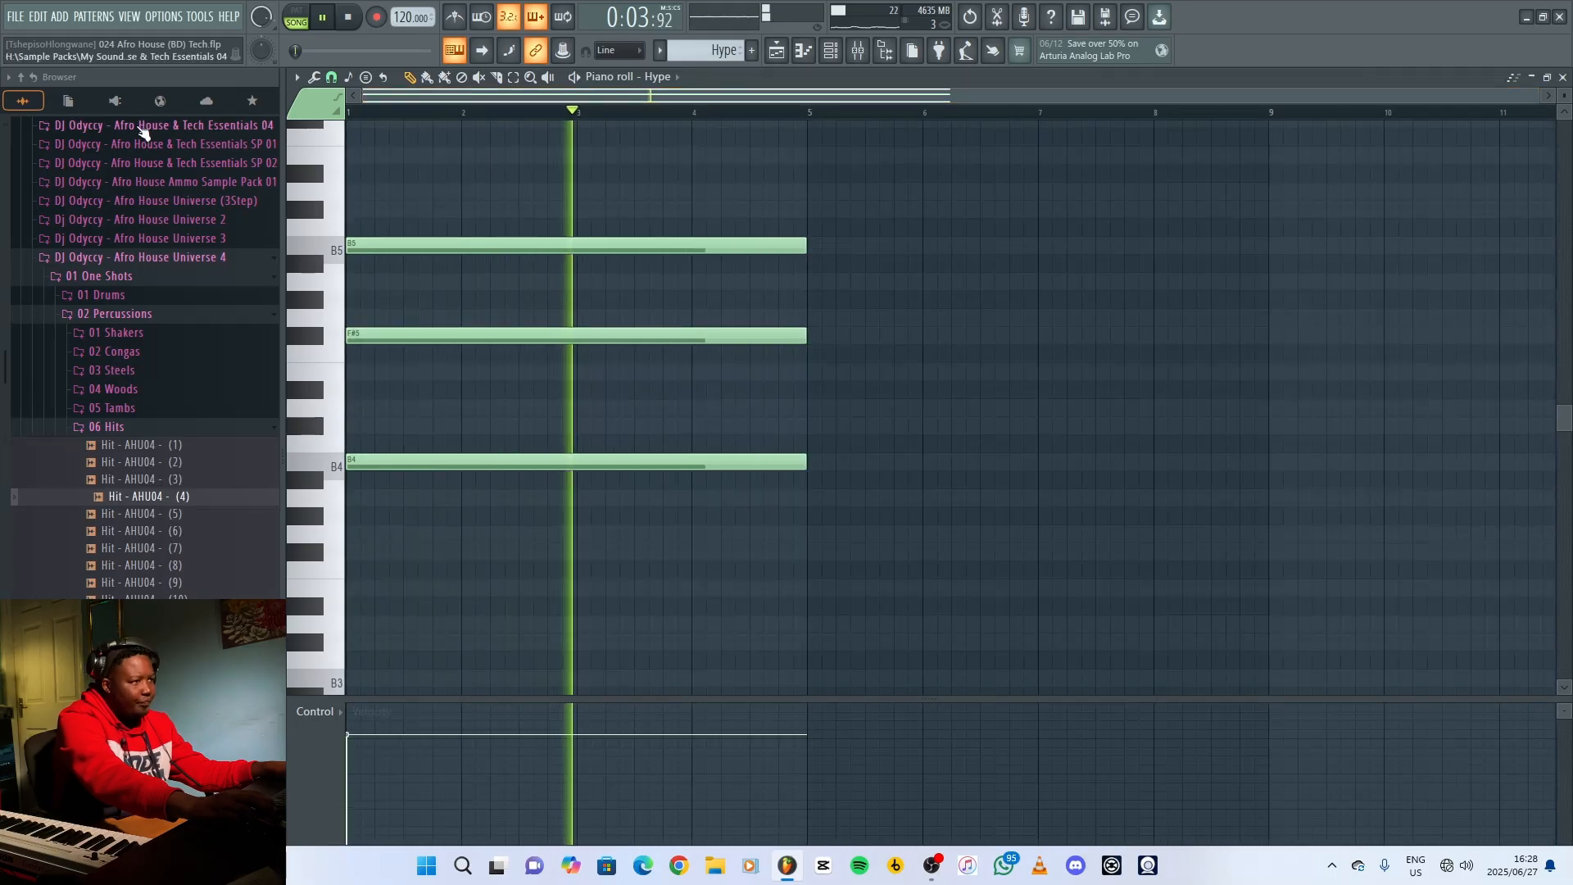
key(space)
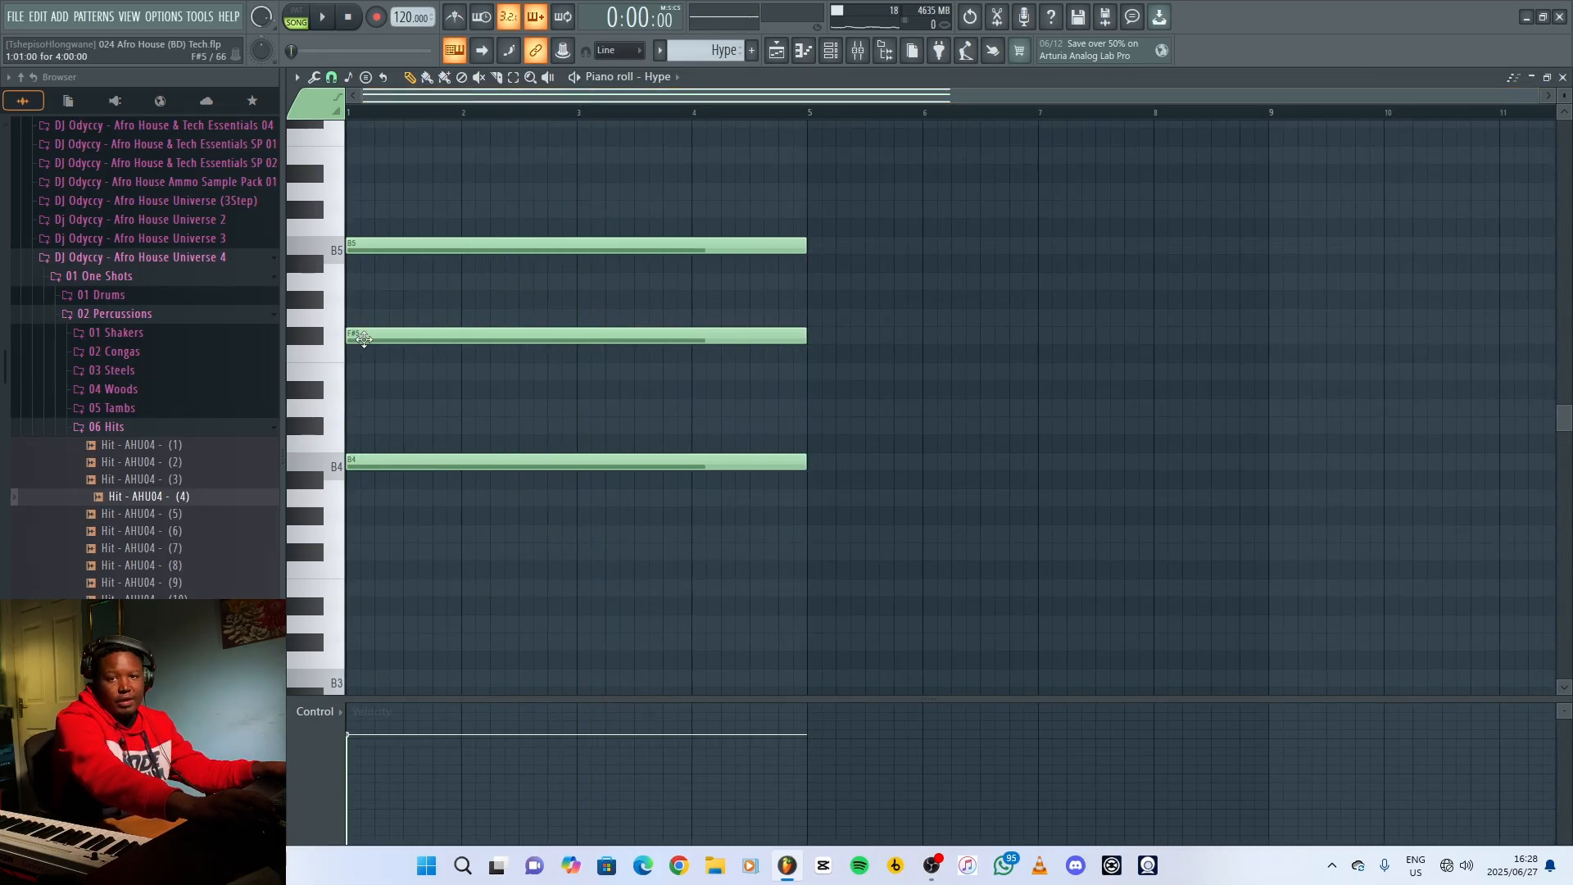
key(space)
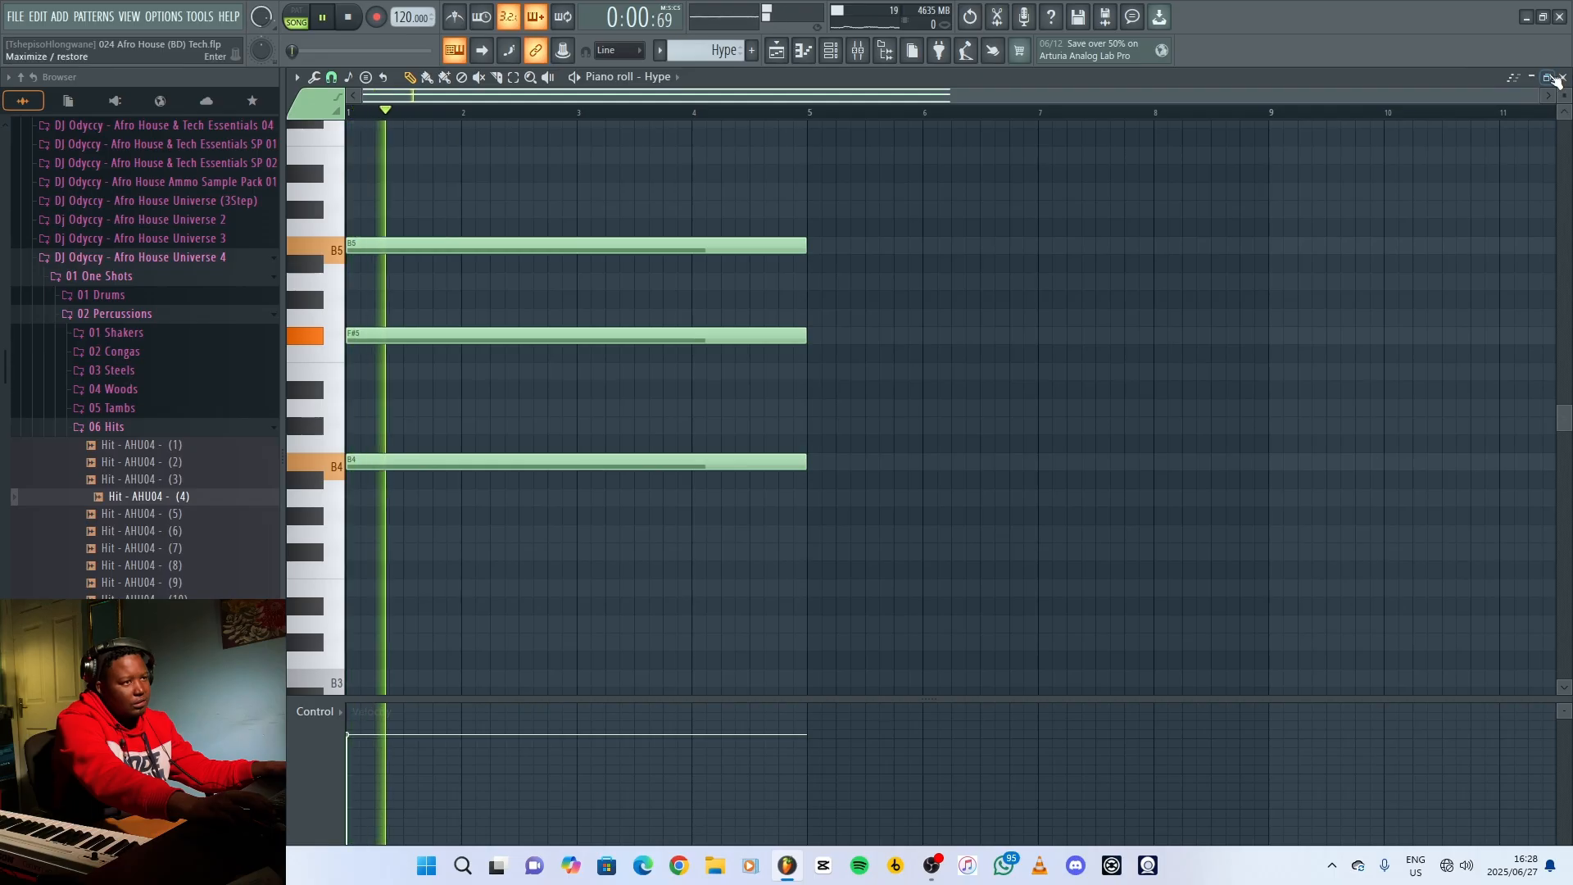
key(F5)
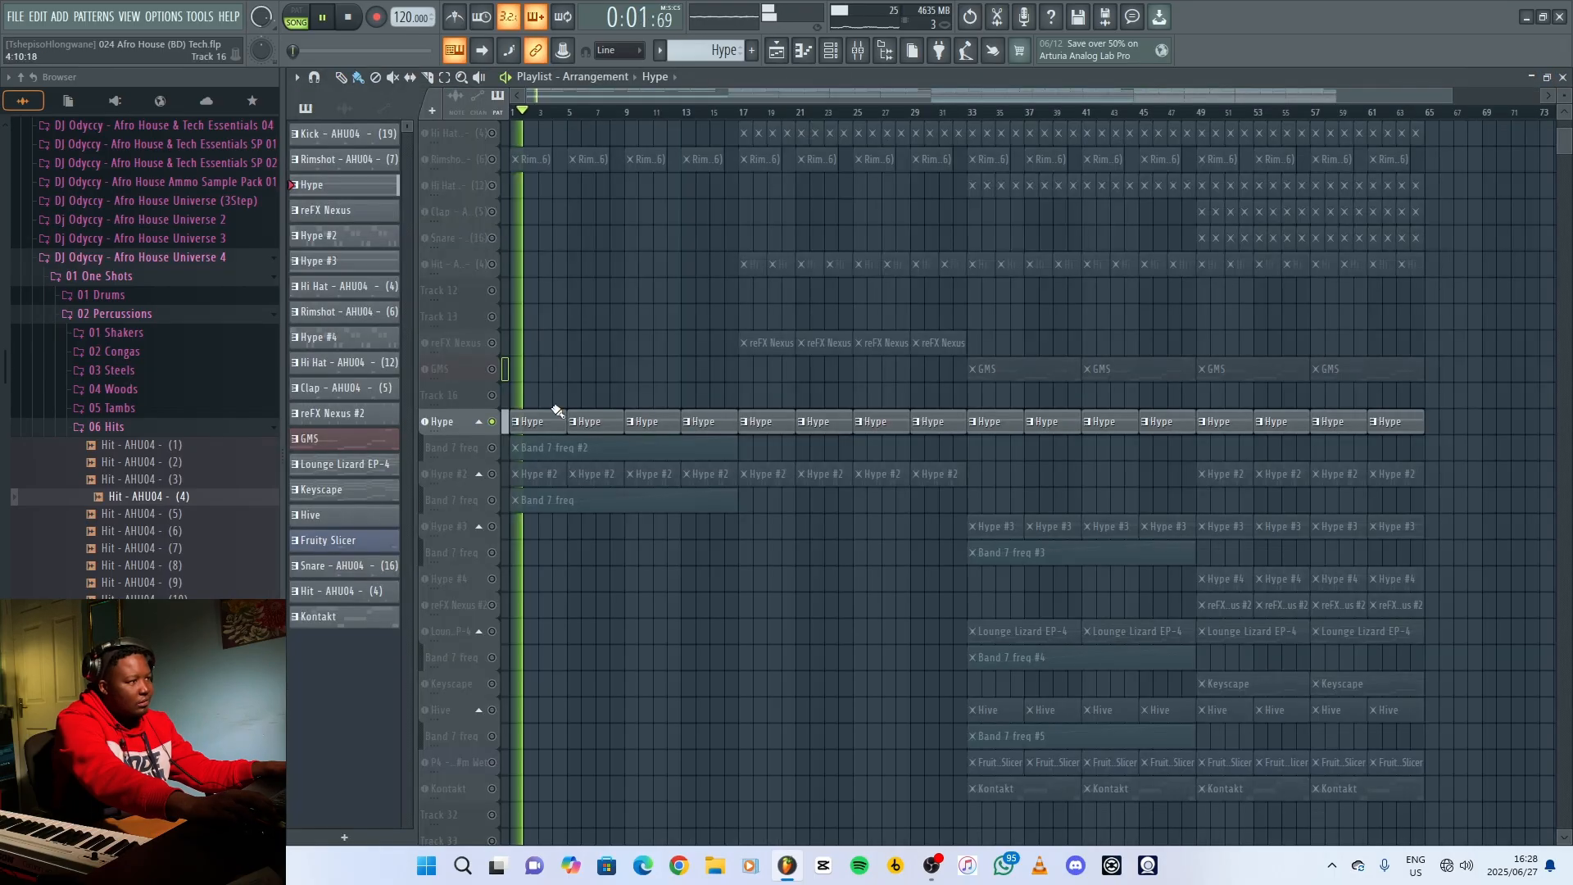
Check the preset loaded in the Hype track's synthesizer, then stop playback and close the plugin.
click(453, 419)
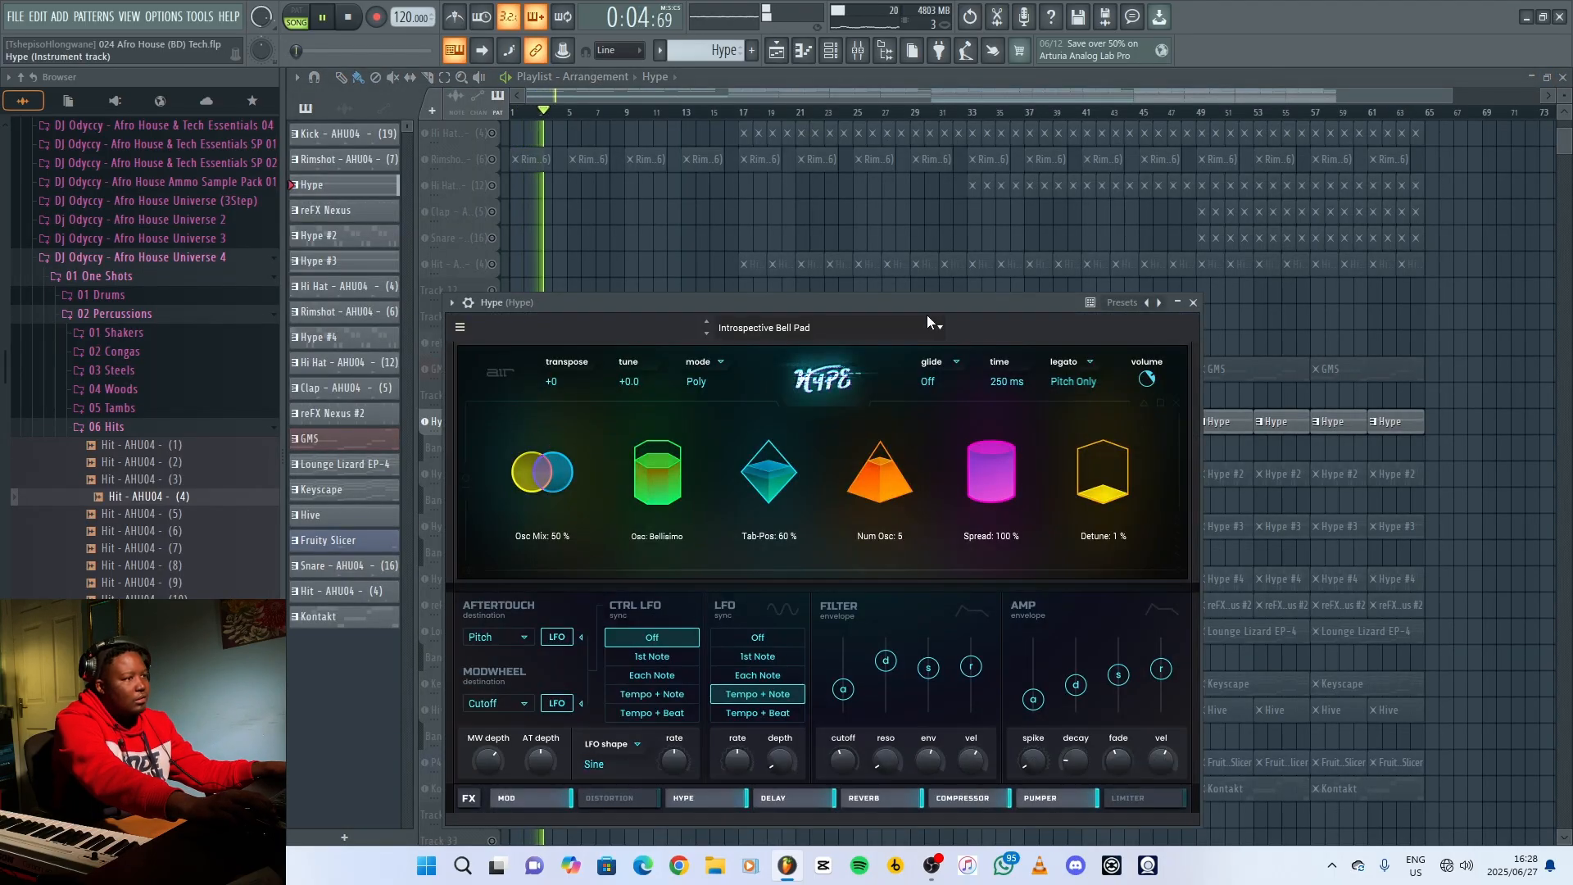
drag(927, 315, 951, 211)
key(space)
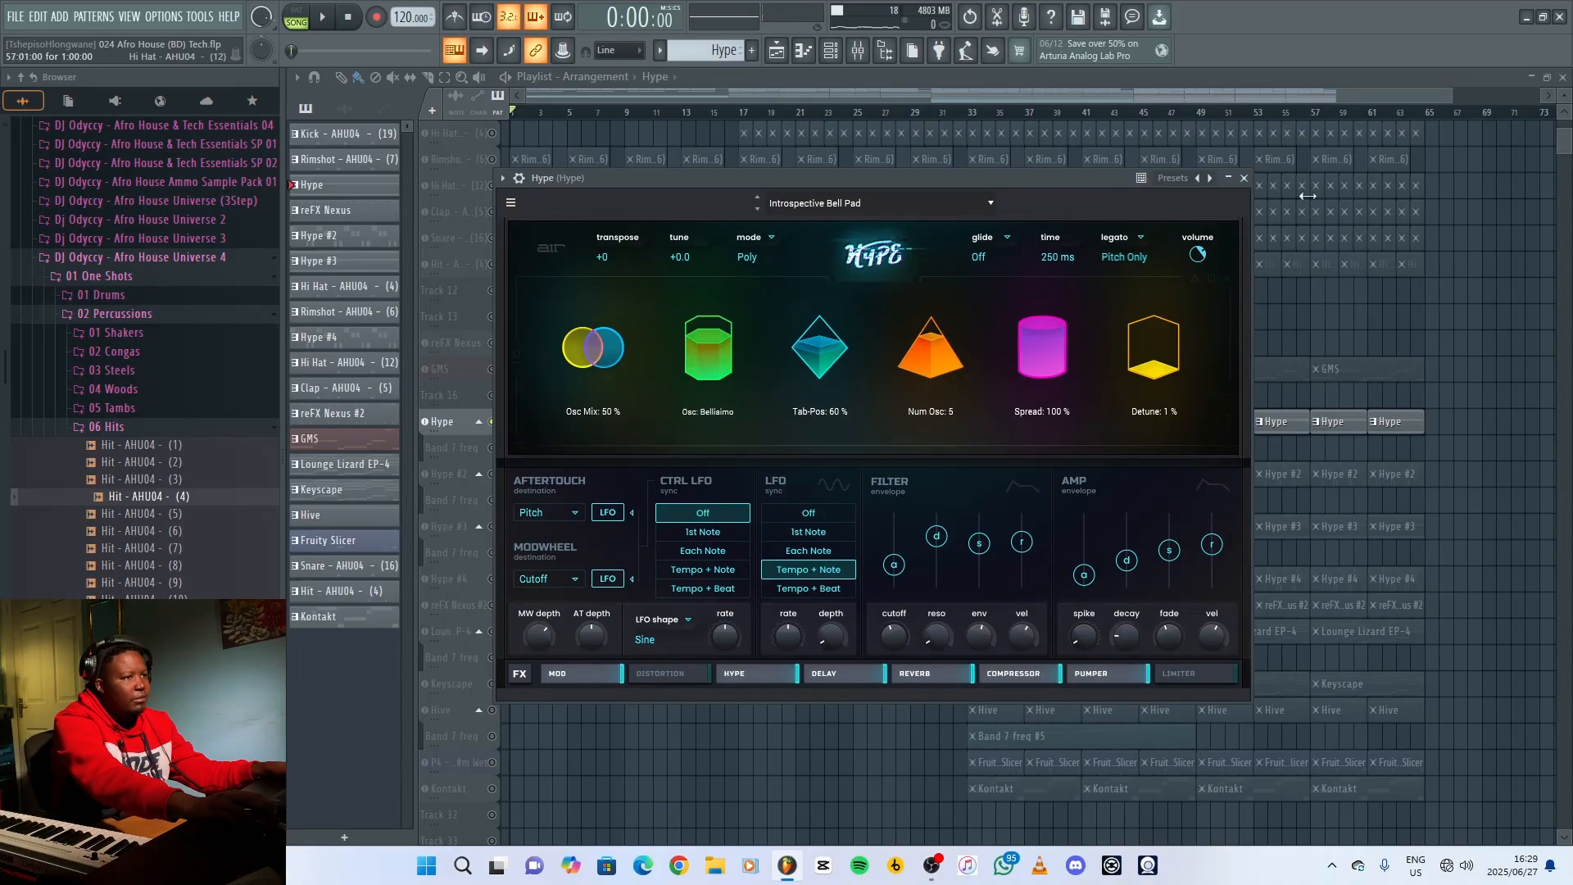
click(1244, 178)
Unmute the Band 7 freq automation track beneath Hype and play the arrangement from bar 5.
click(492, 448)
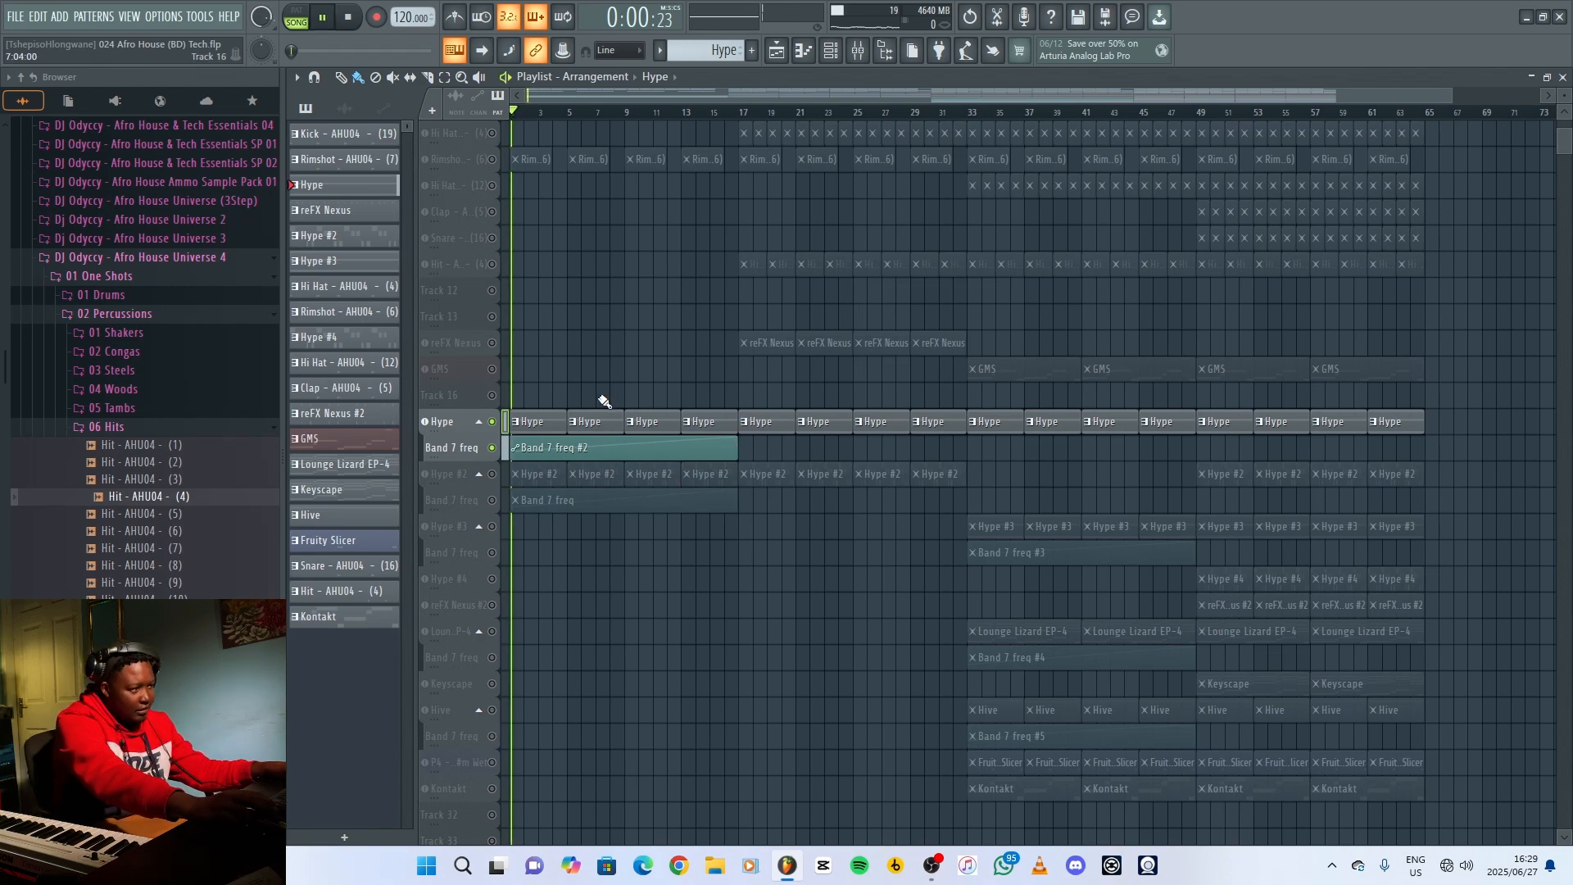
click(571, 114)
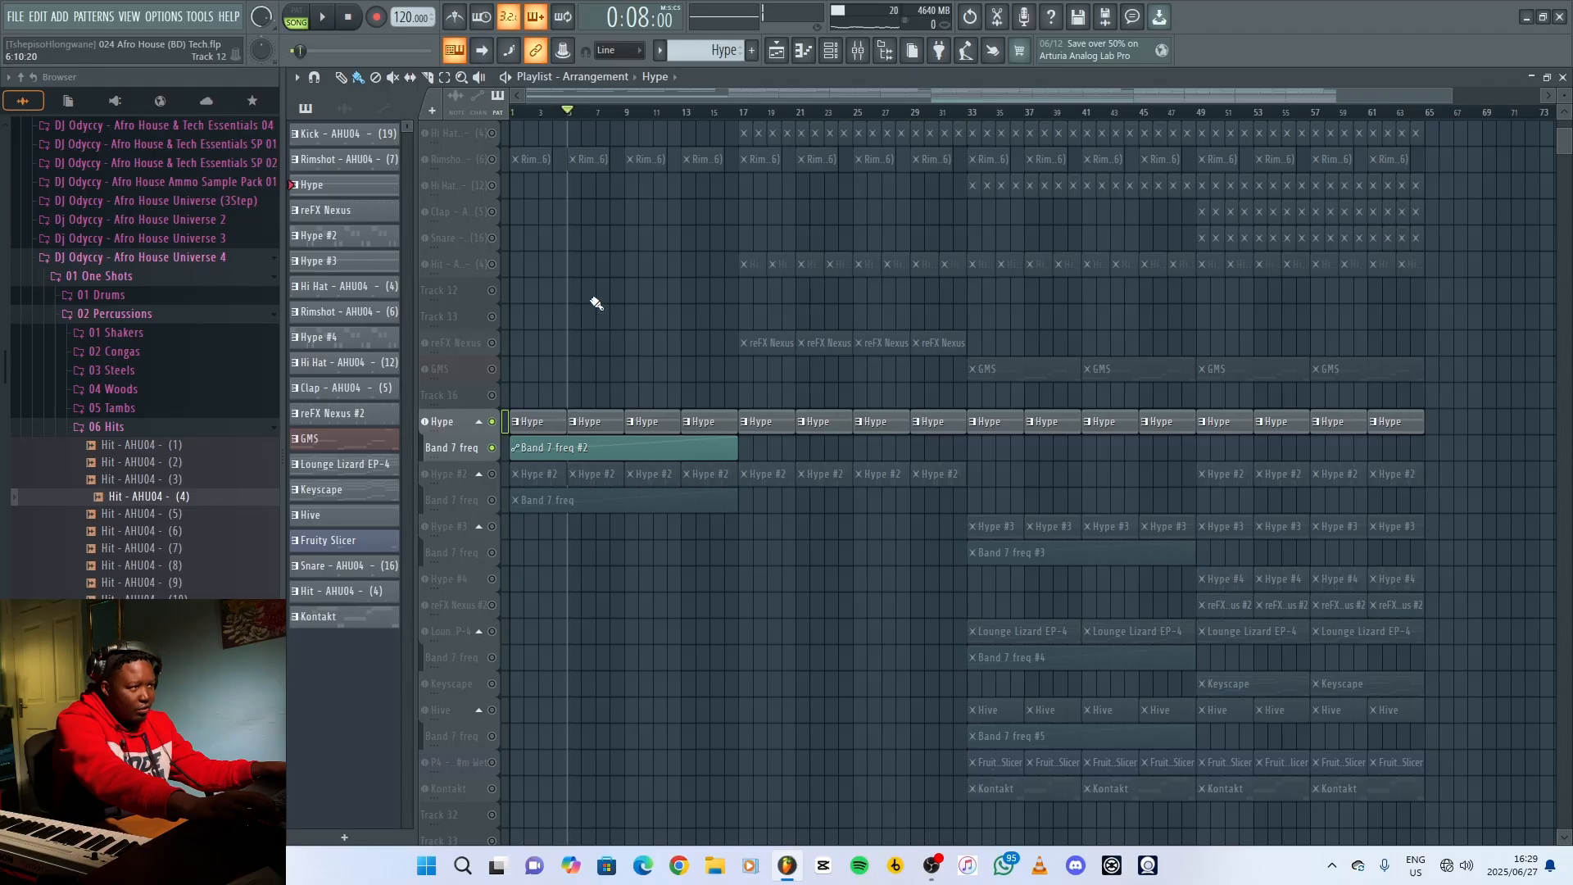
key(space)
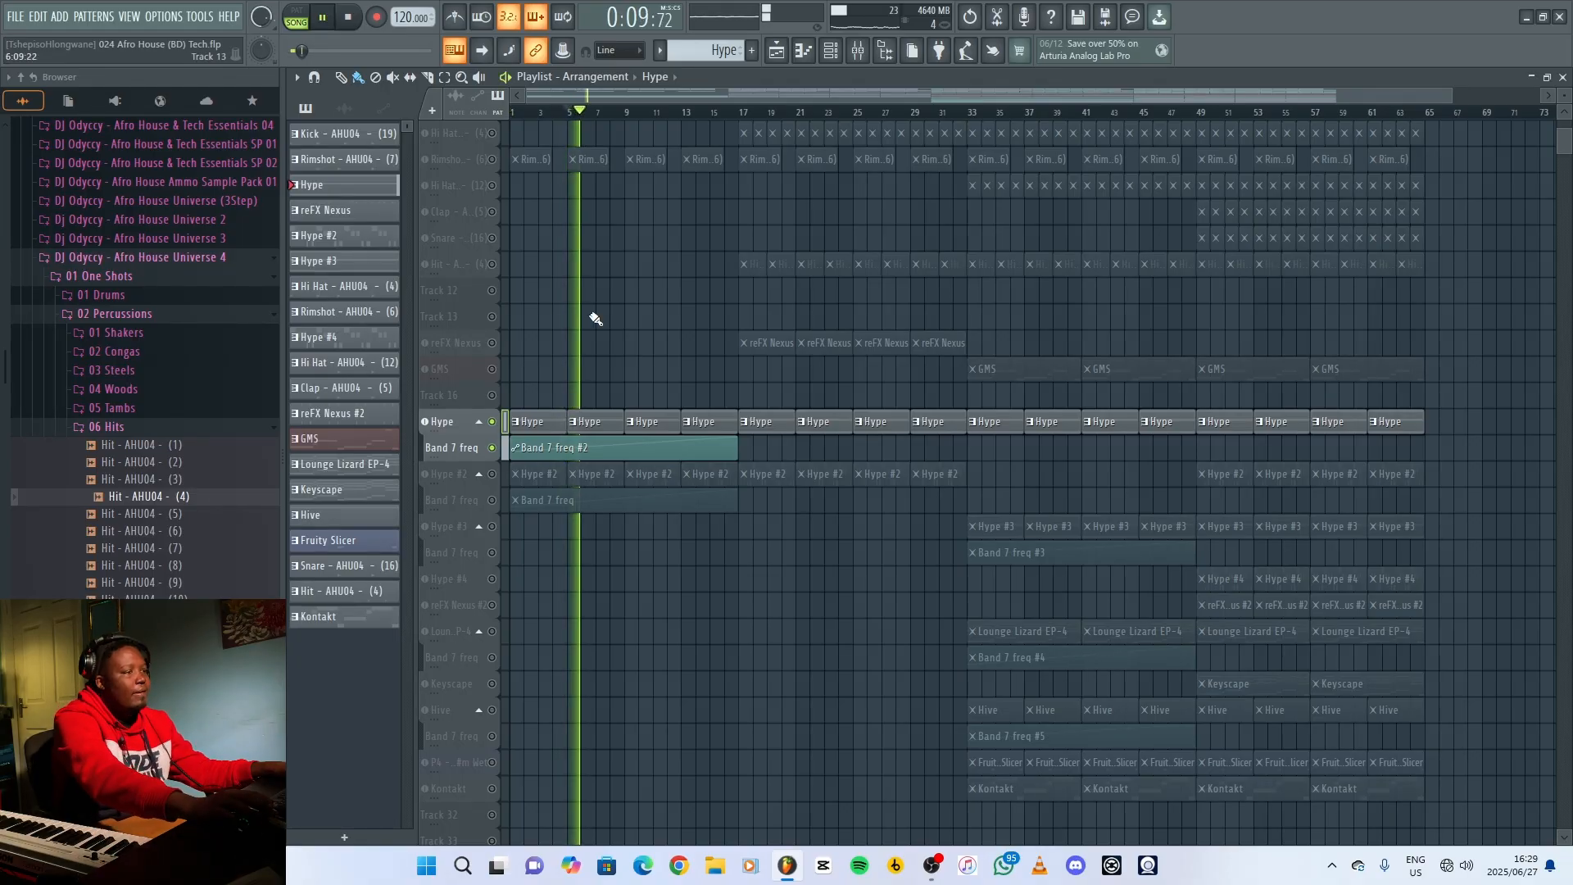
key(space)
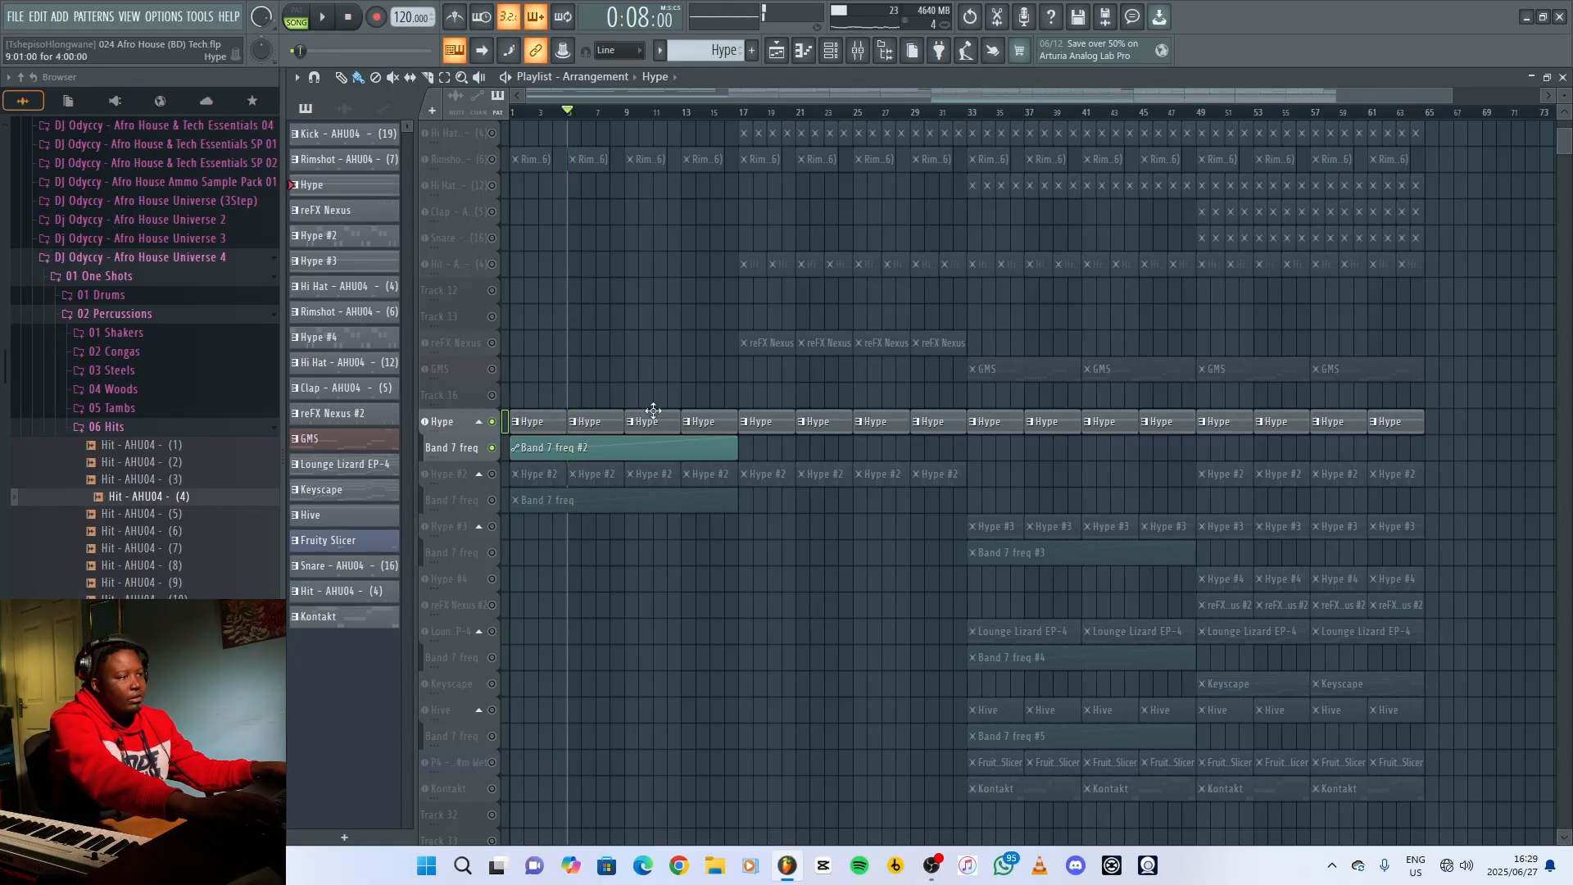
Open the mixer and inspect both Fruity Parametric EQ 2 effects on the Hype insert.
click(833, 51)
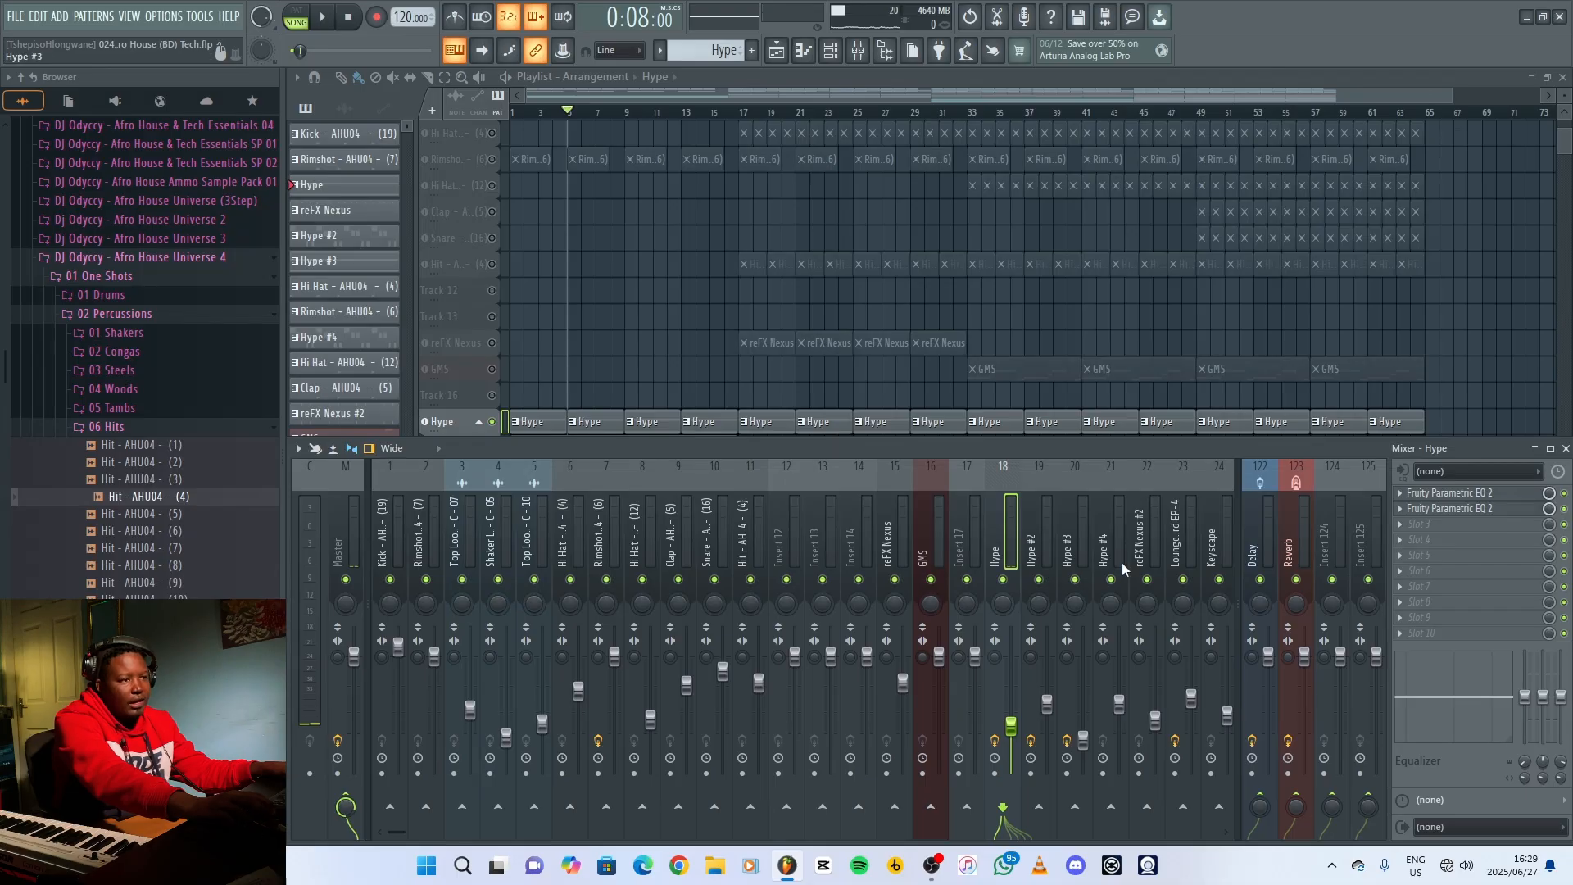
click(1466, 494)
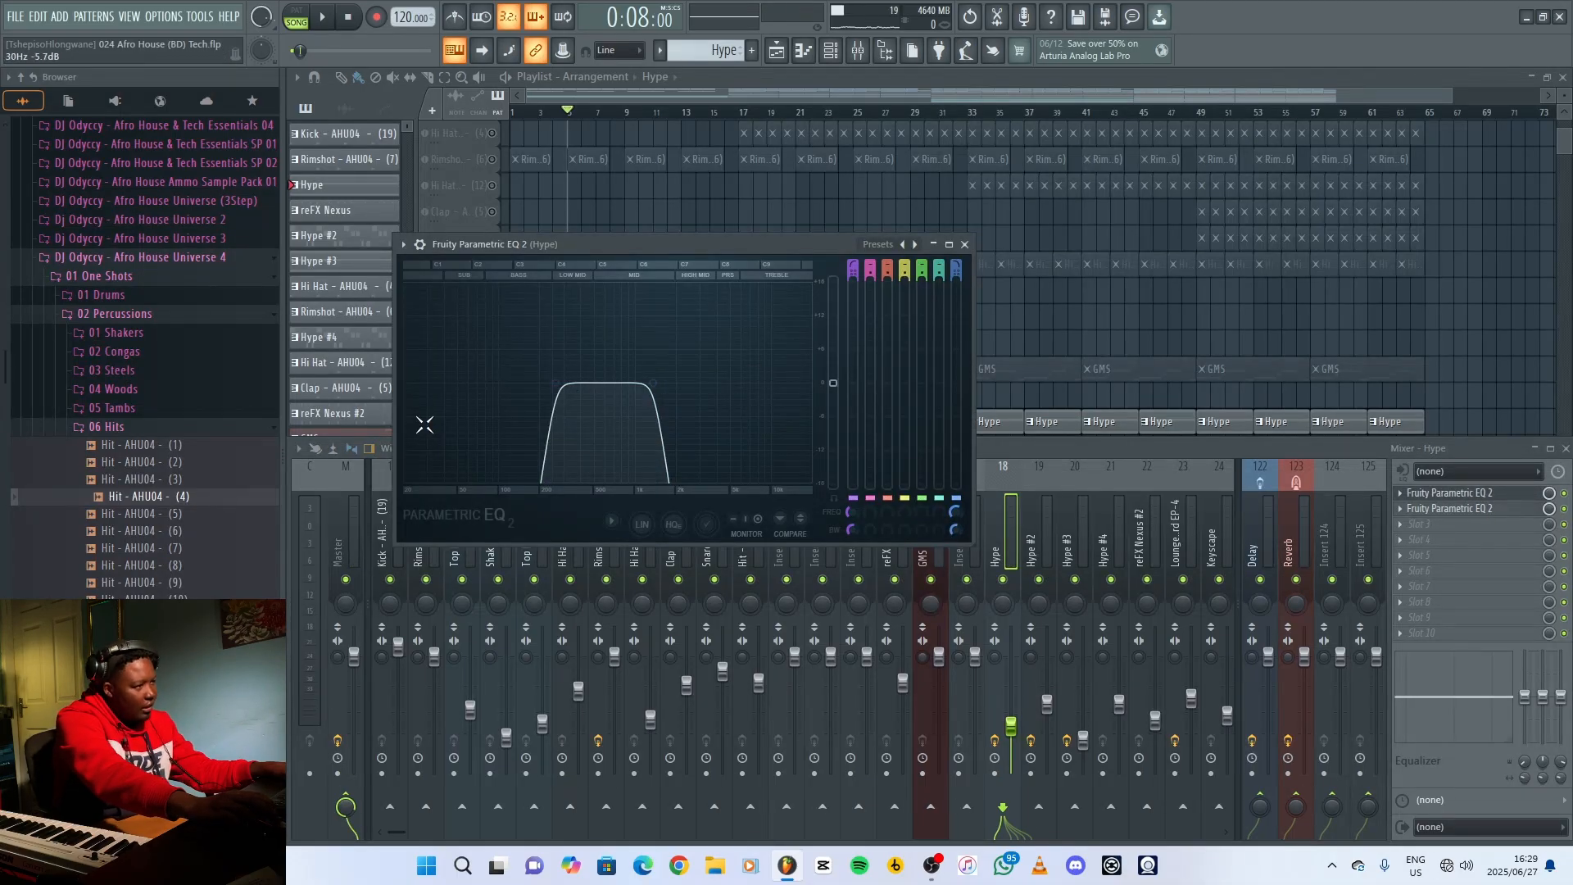
click(966, 245)
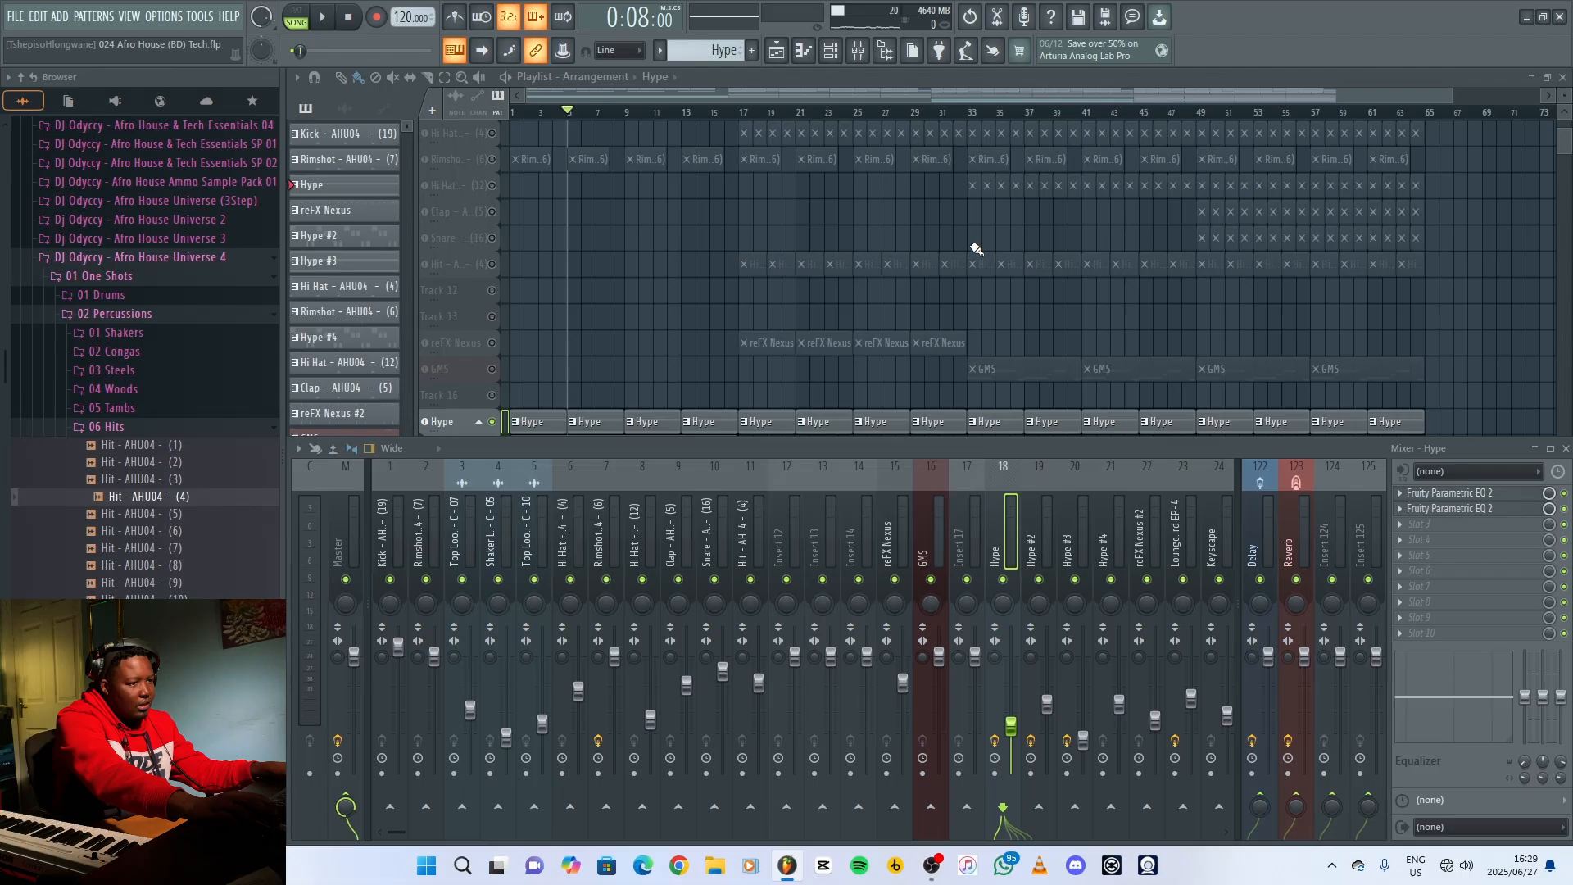
click(1460, 509)
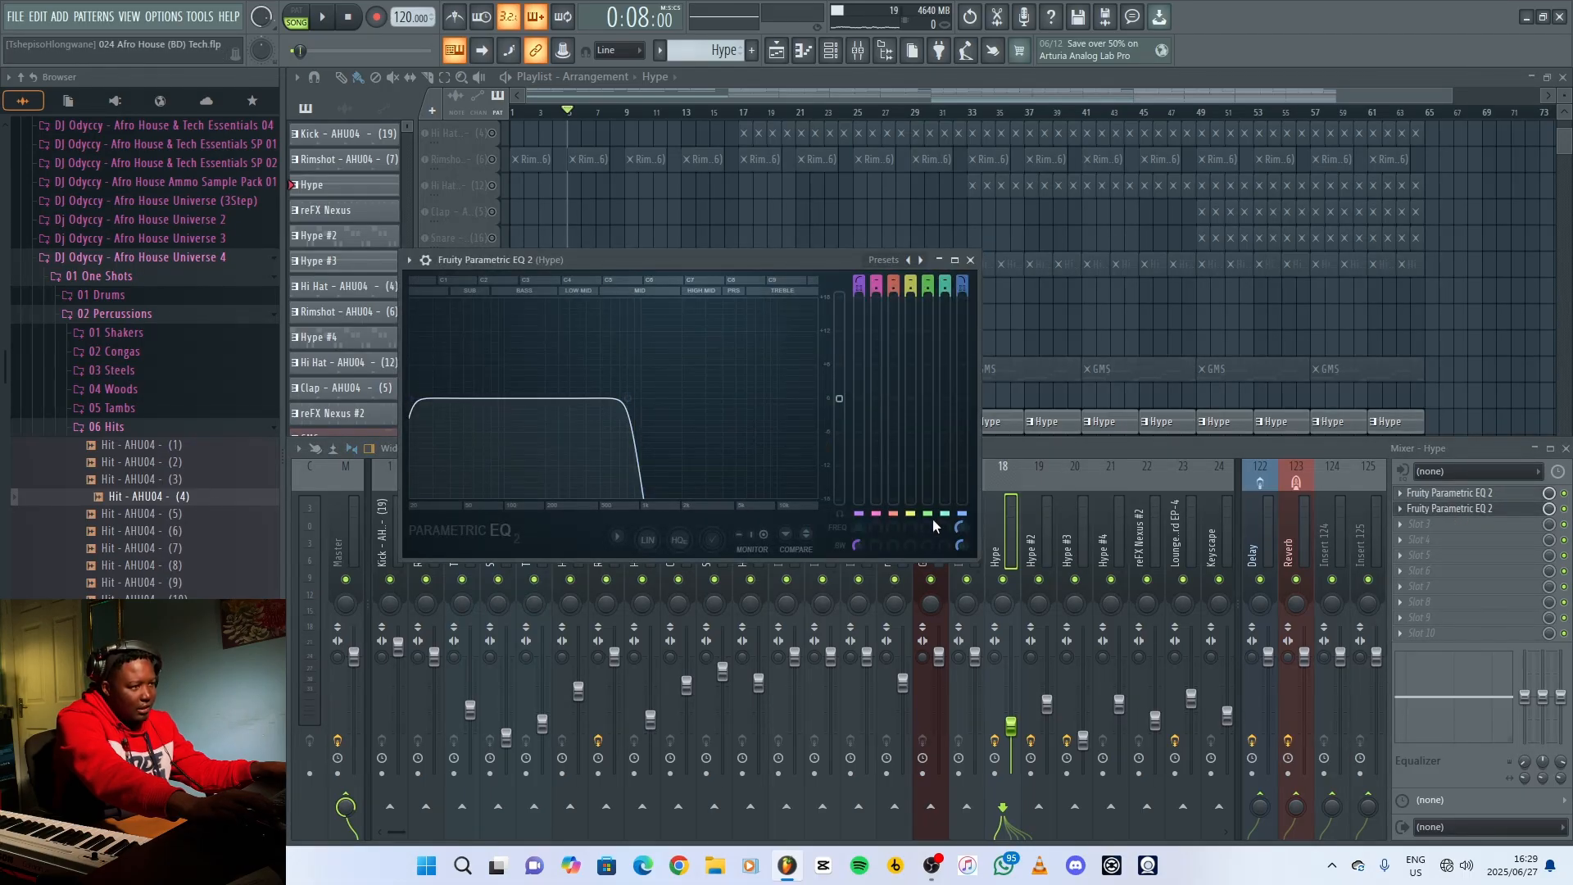
Sweep the second EQ's band 7 frequency, play the filtered sound and show that control's automation options, then return to the playlist.
drag(958, 529, 958, 469)
key(space)
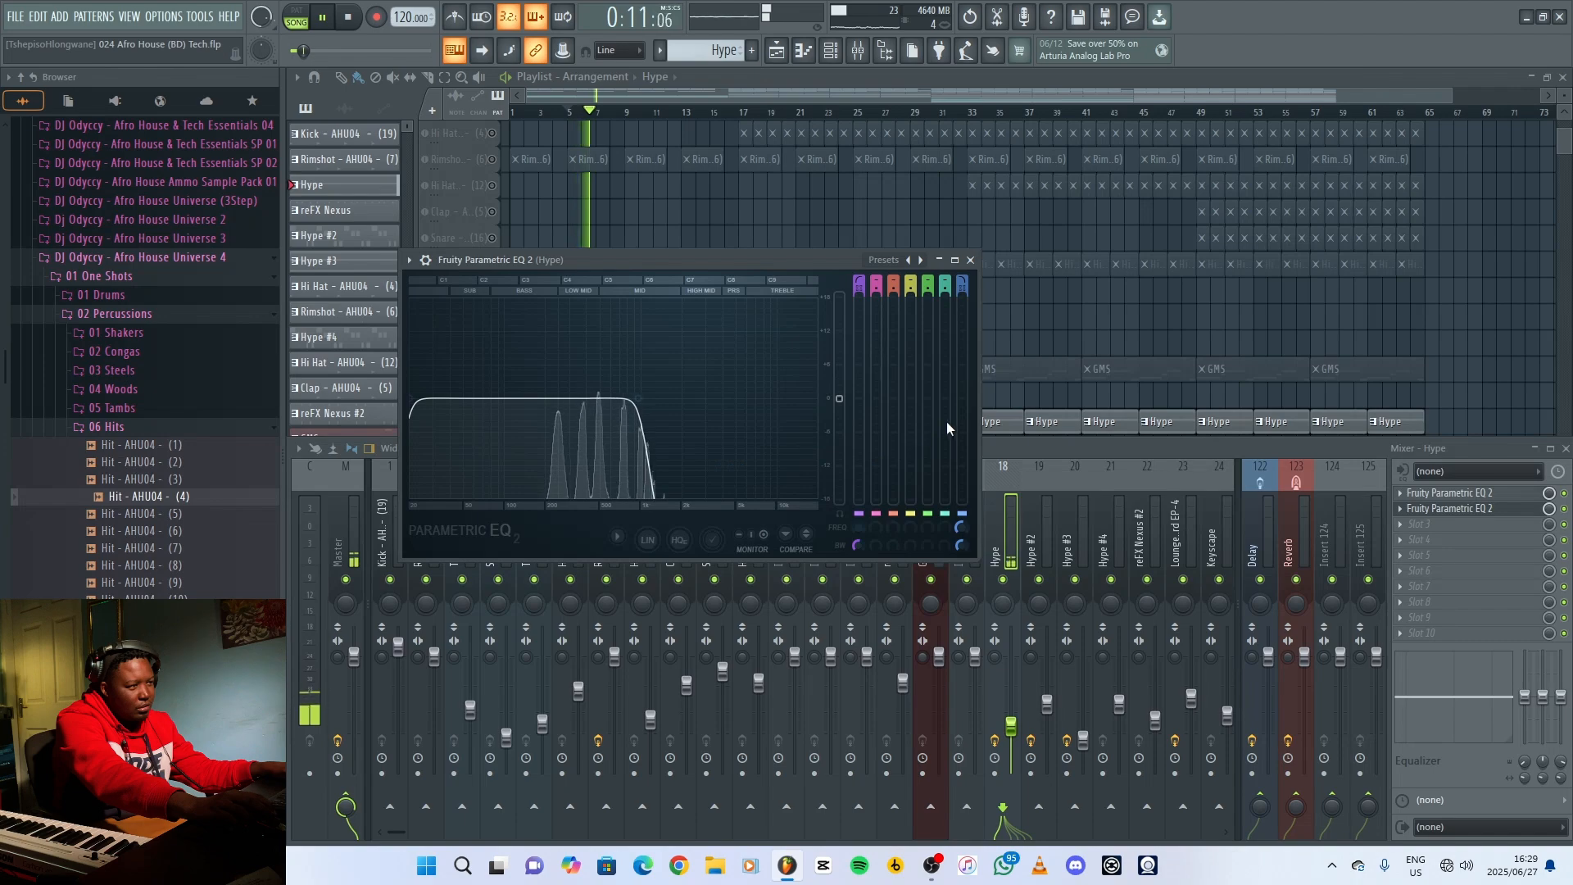
key(space)
drag(965, 530, 967, 553)
right_click(961, 530)
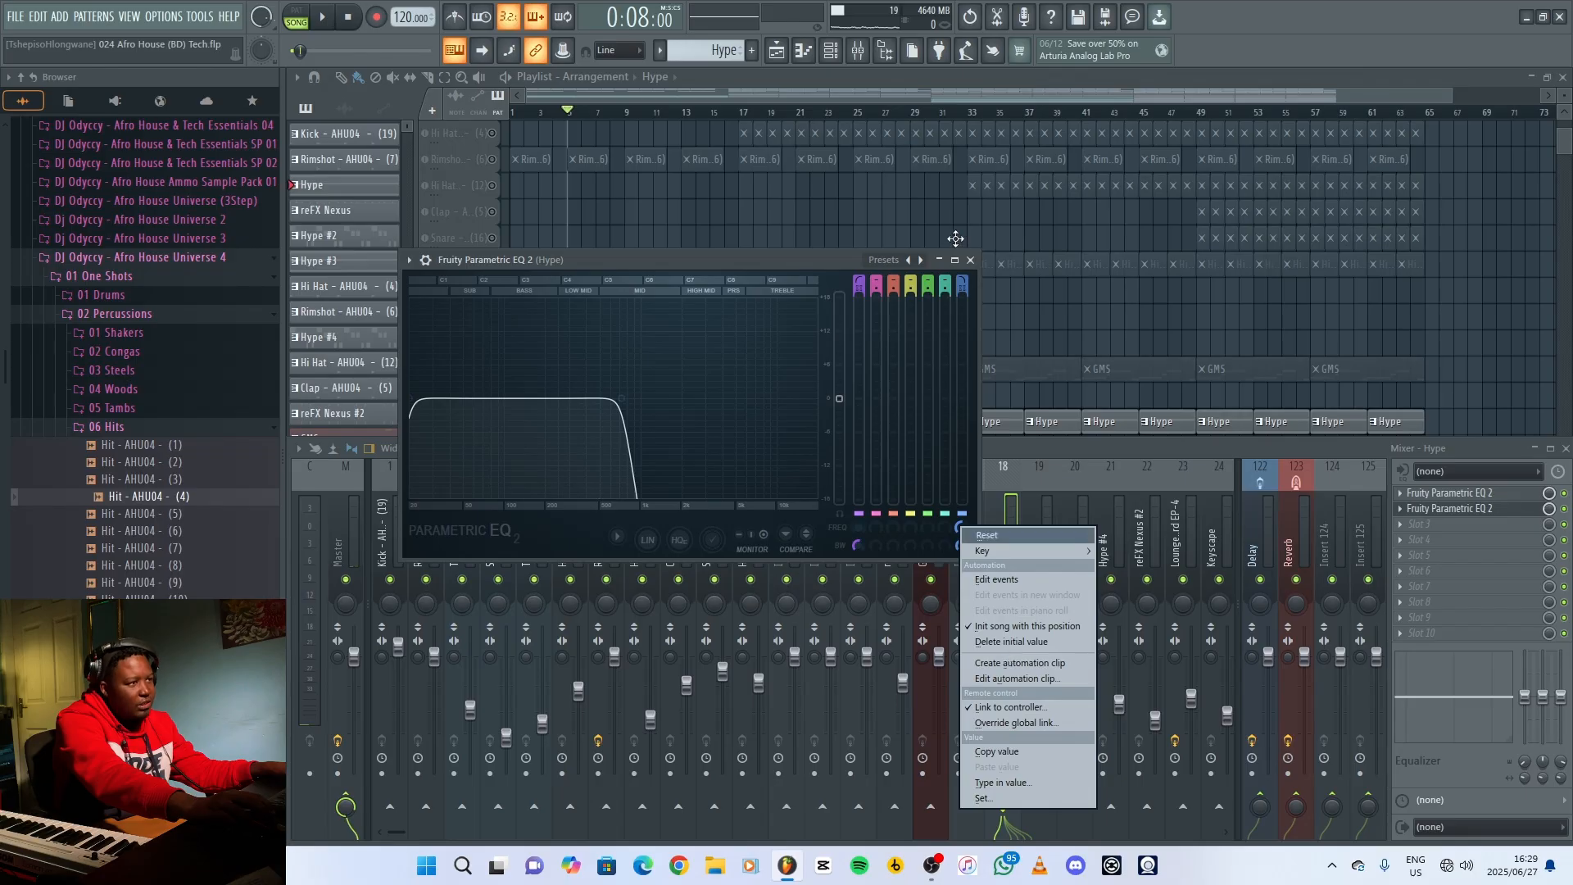
click(979, 259)
key(F9)
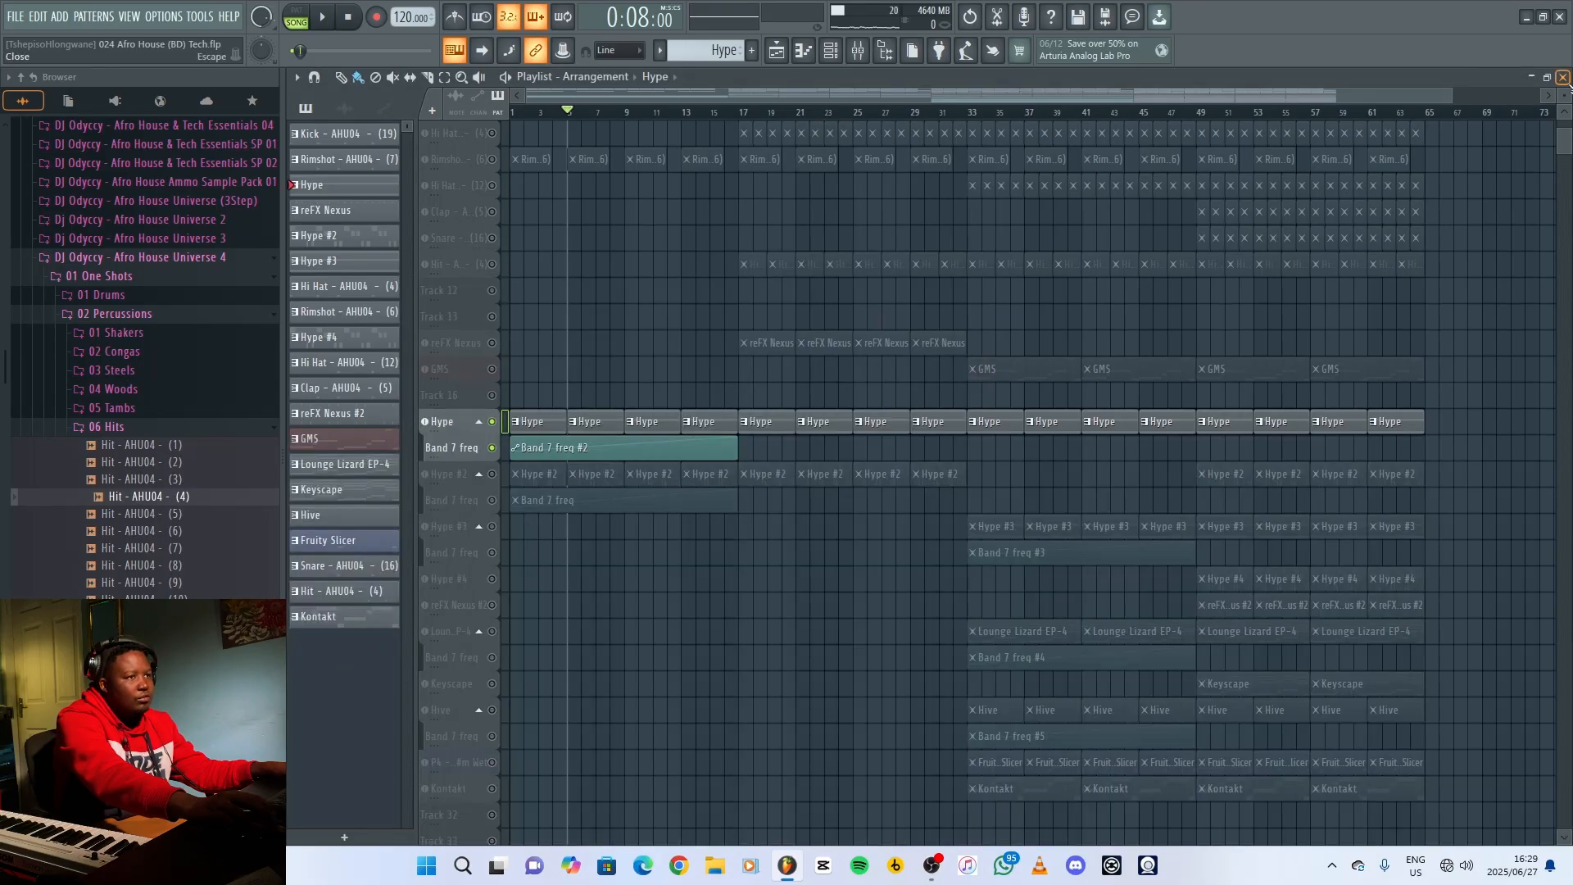
Examine the enlarged Band 7 freq #2 automation curve and play the arrangement from bars 5 and 12 to compare the filtering.
drag(1565, 96, 1565, 135)
scroll(688, 741, down, 4)
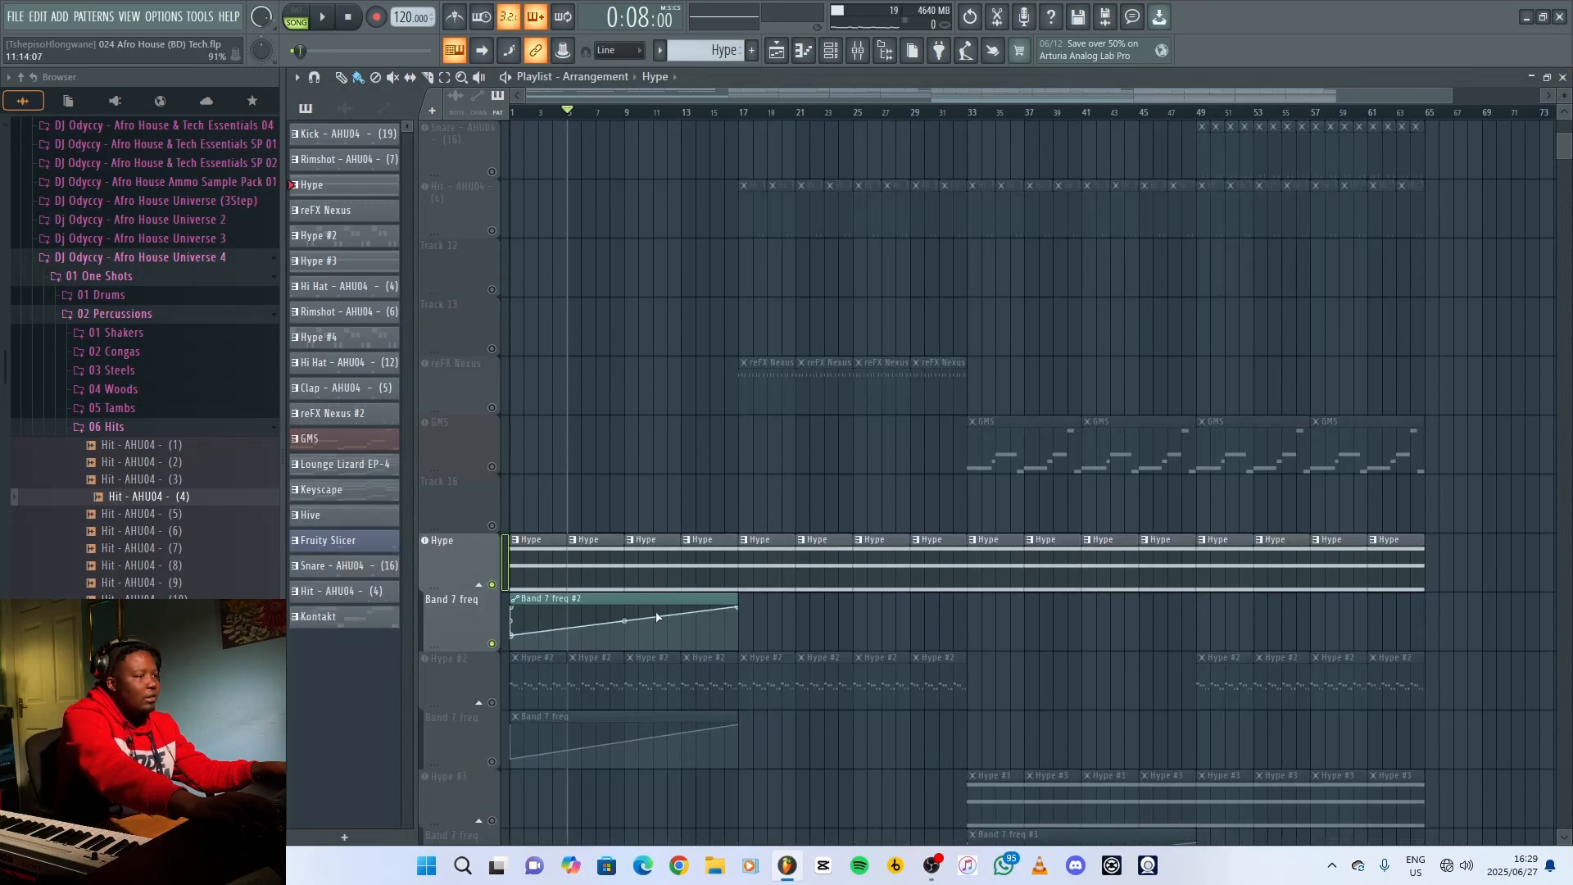
mouse_move(512, 636)
mouse_down()
mouse_move(509, 593)
mouse_move(509, 656)
mouse_move(511, 636)
mouse_up()
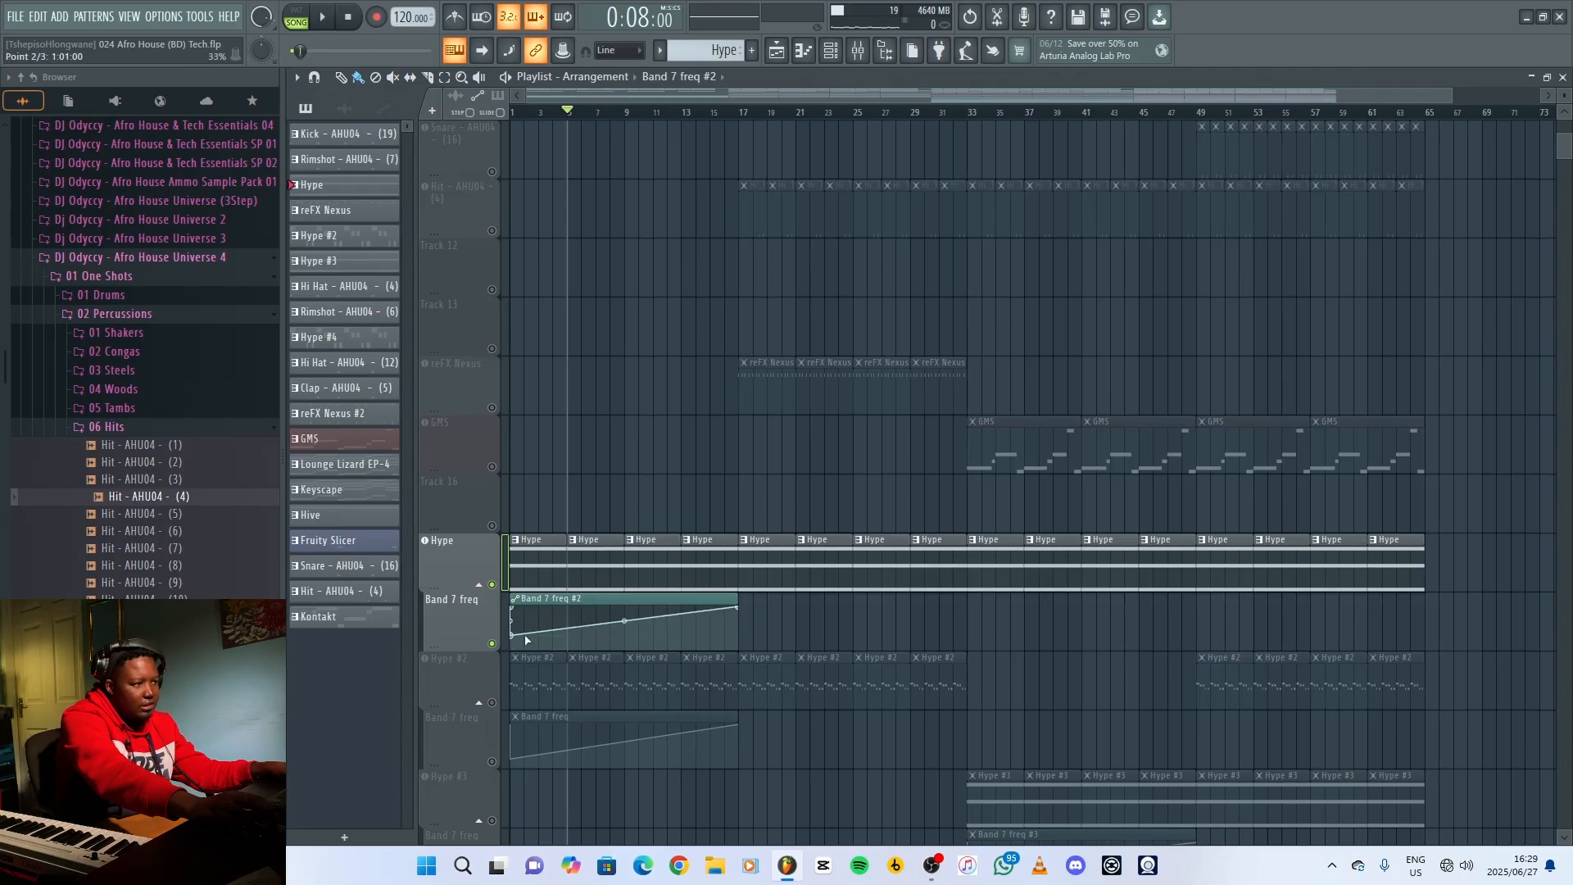
key(space)
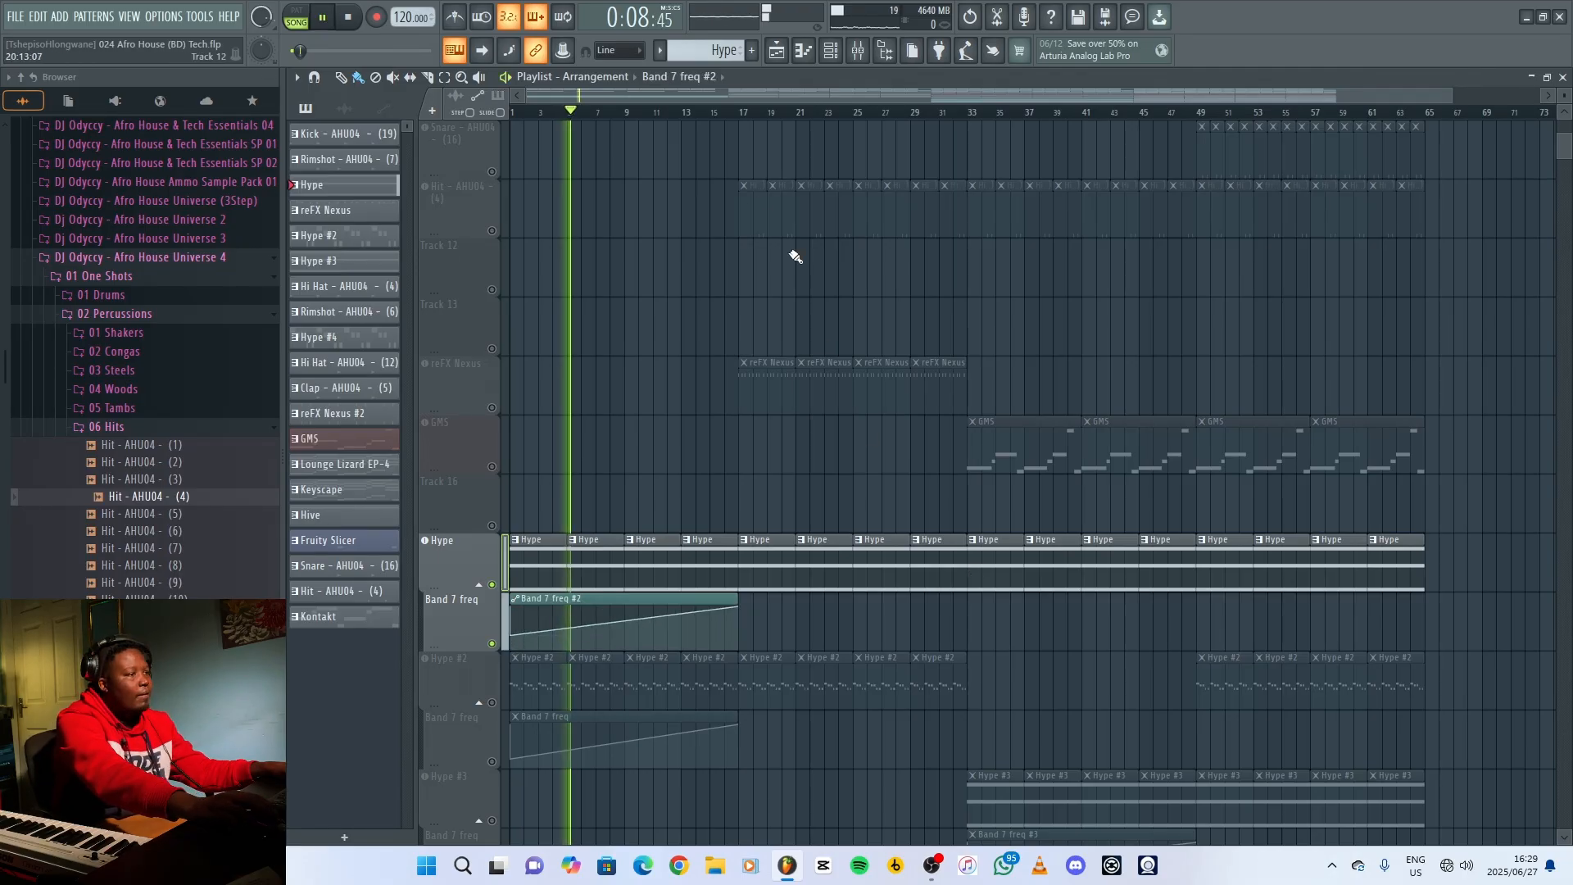
click(674, 113)
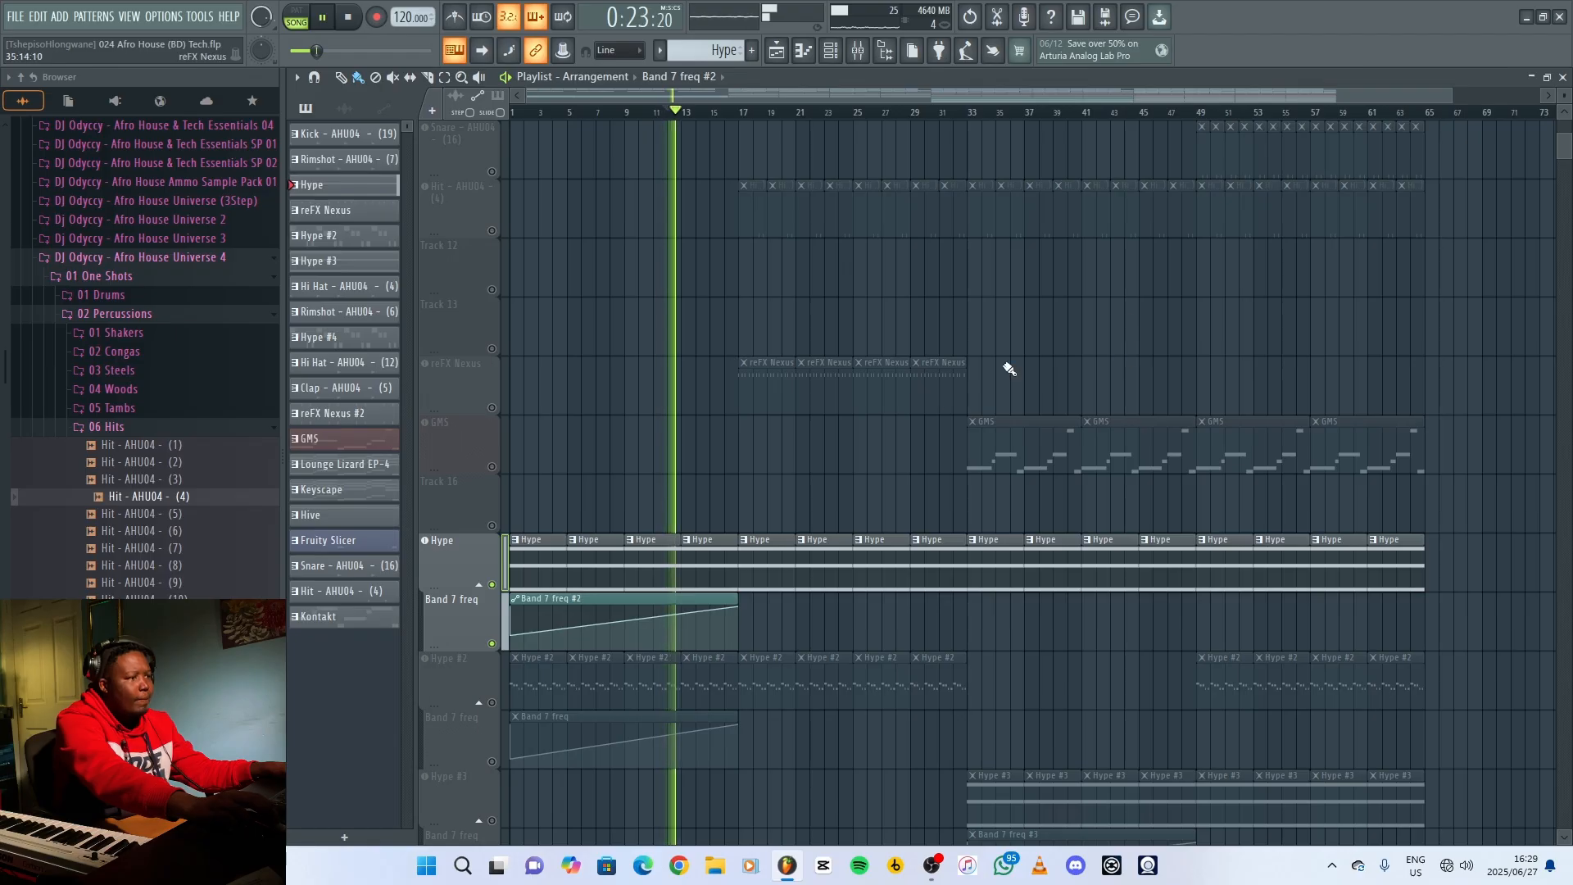
key(space)
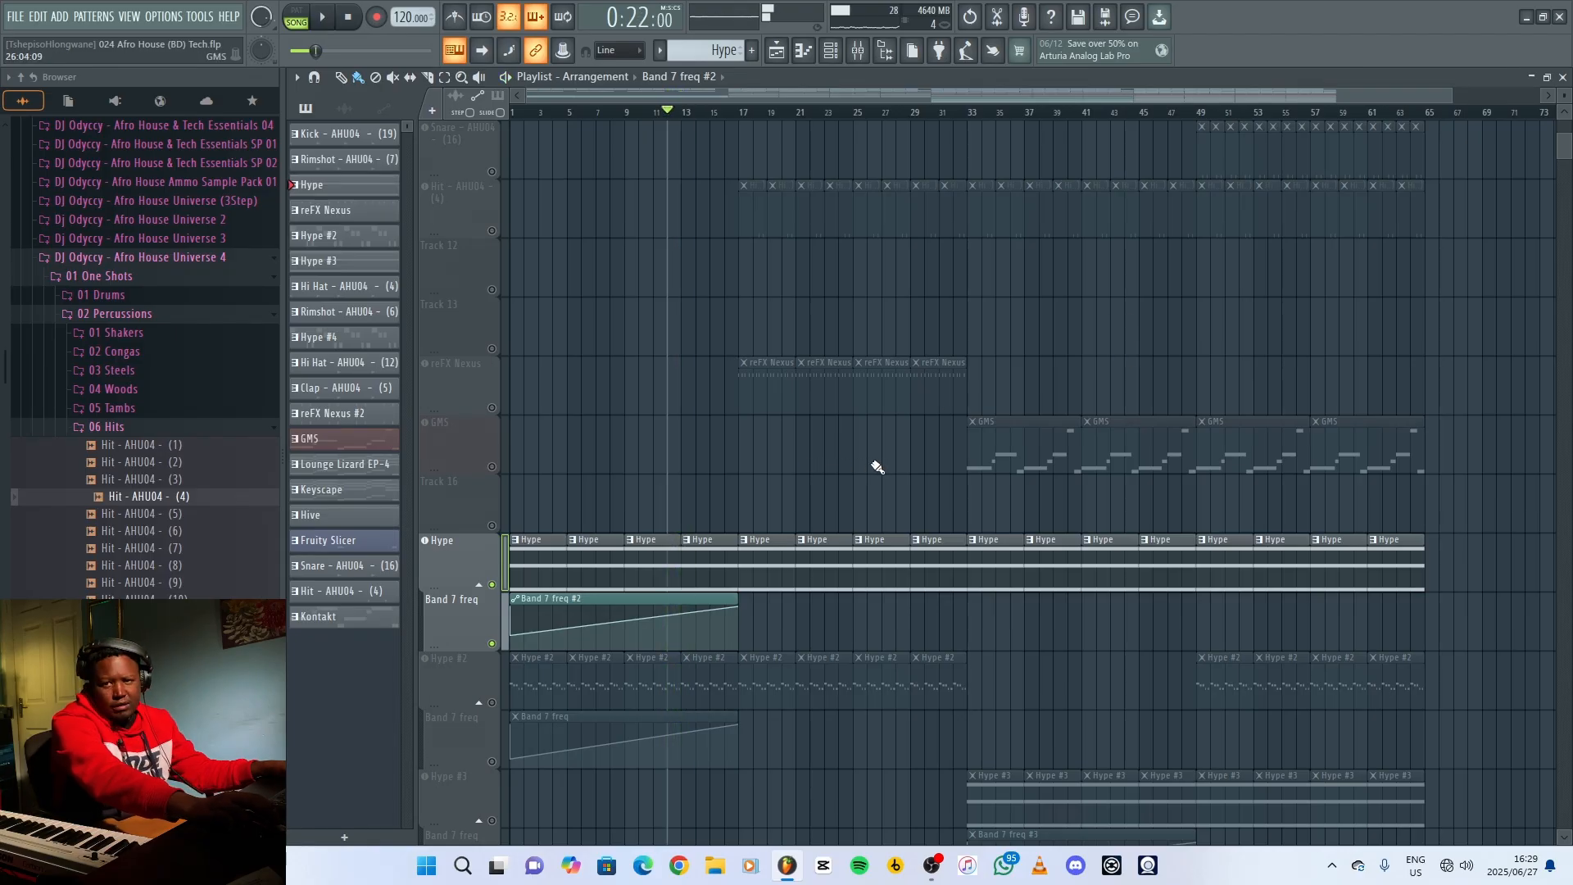
Unmute the Hype #2 track and check the preset loaded in its synthesizer.
click(470, 676)
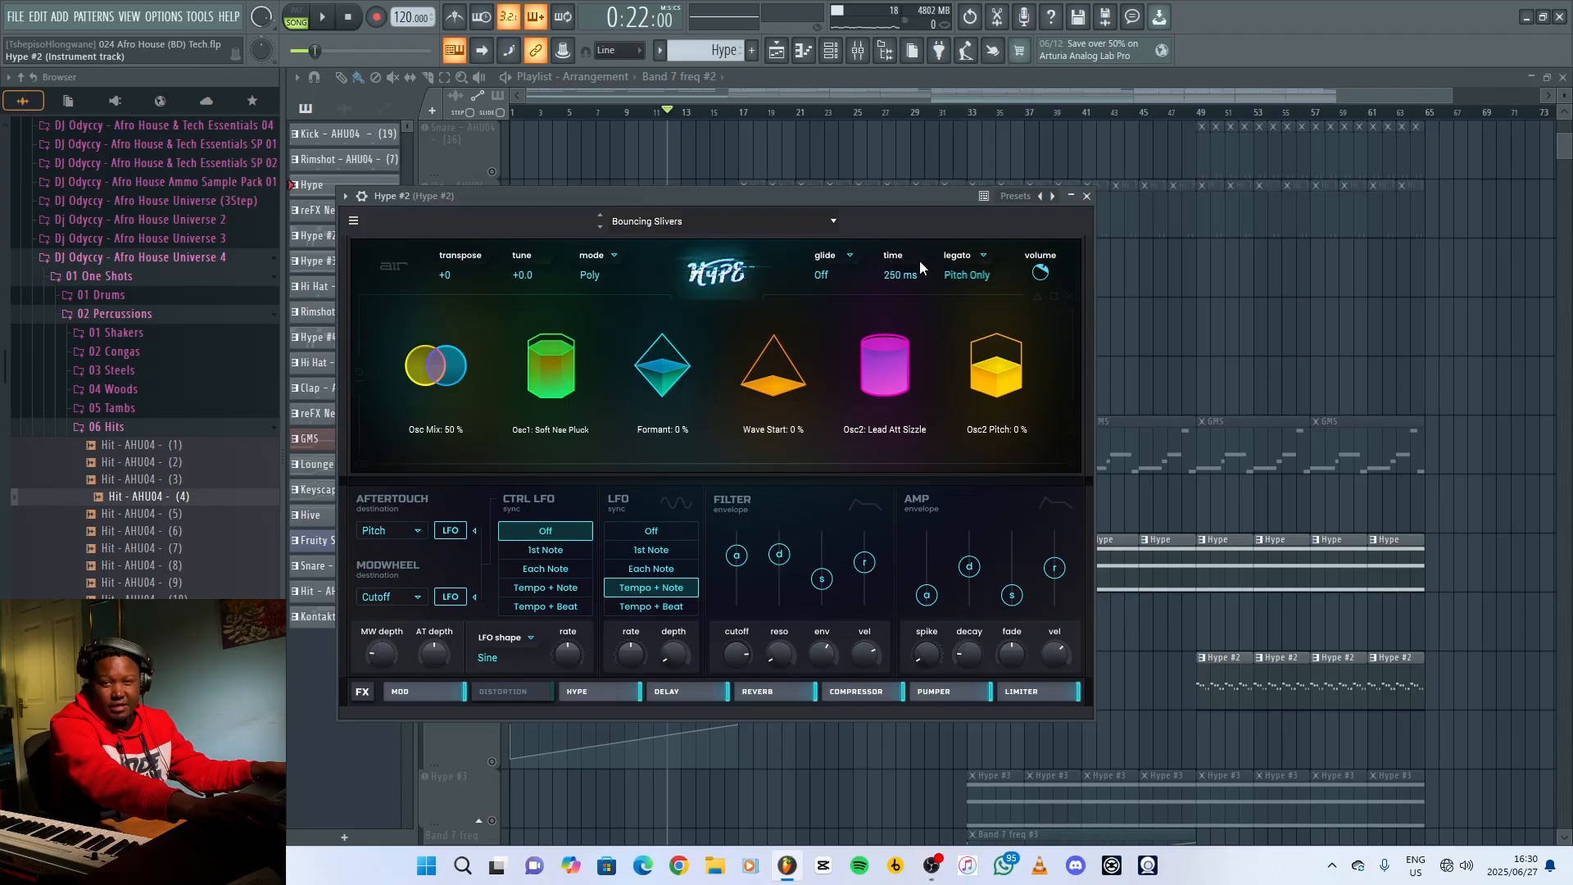
click(1088, 197)
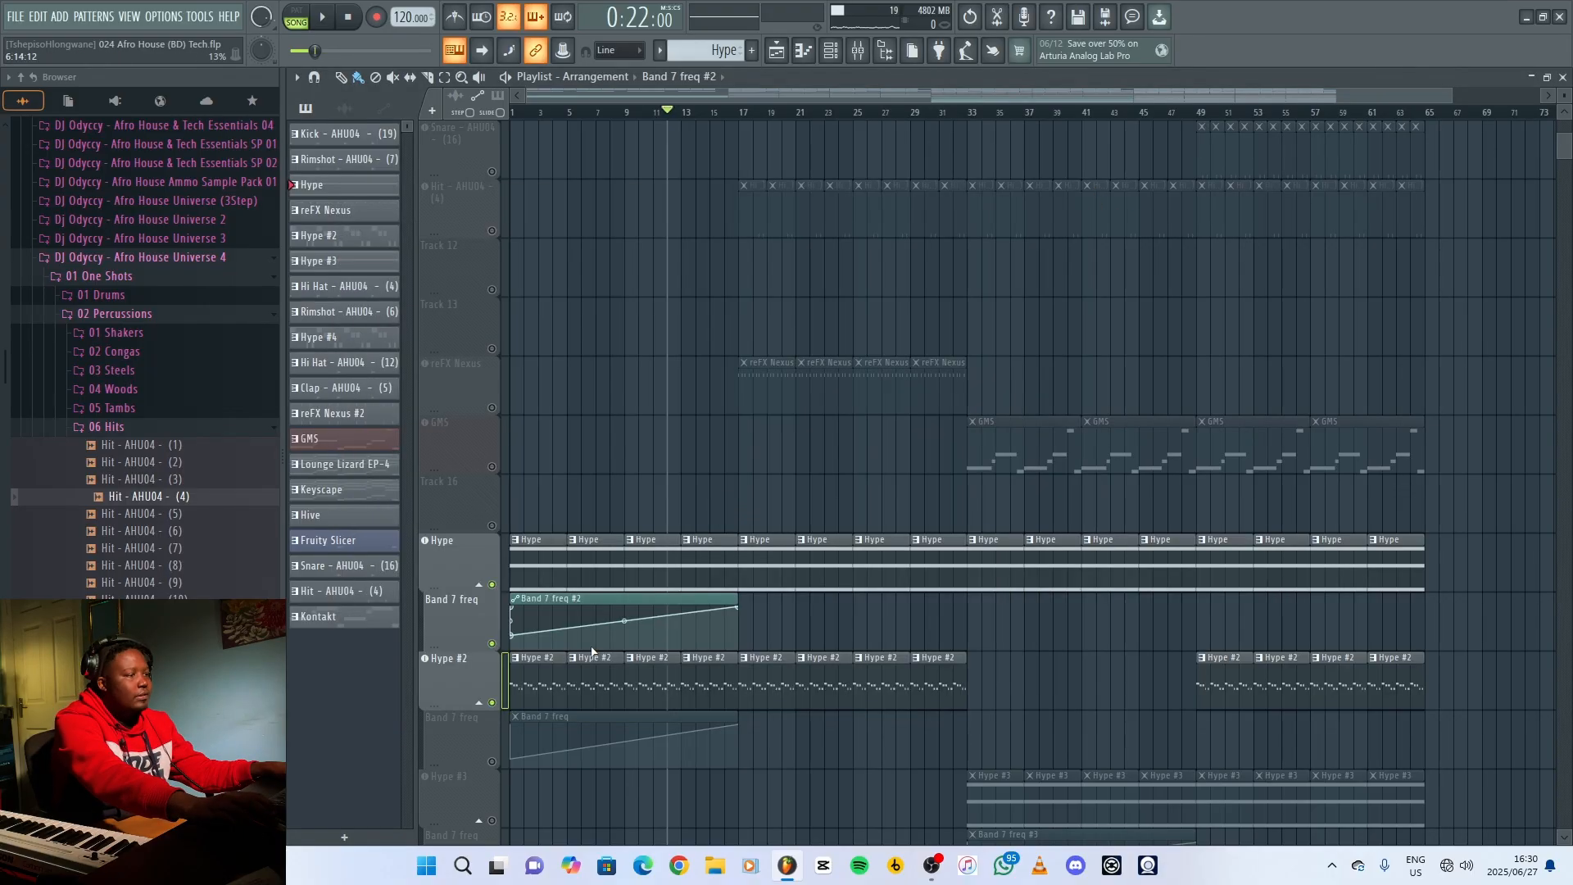
Play the arrangement from bar 12 and examine the Hype #2 notes in the piano roll, then return to the playlist.
key(space)
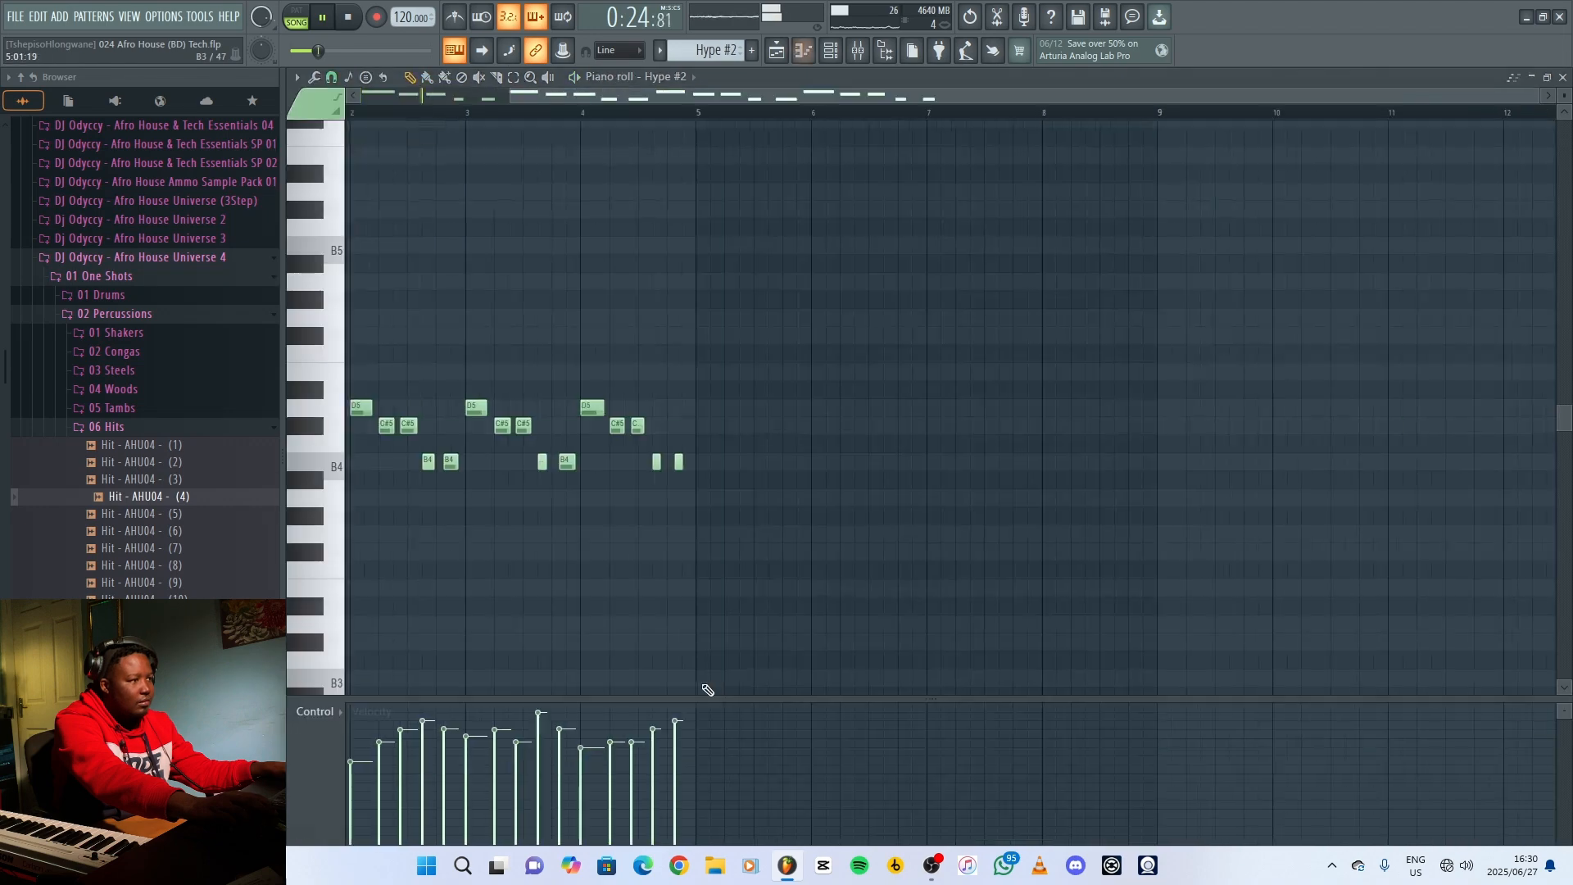
double_click(702, 693)
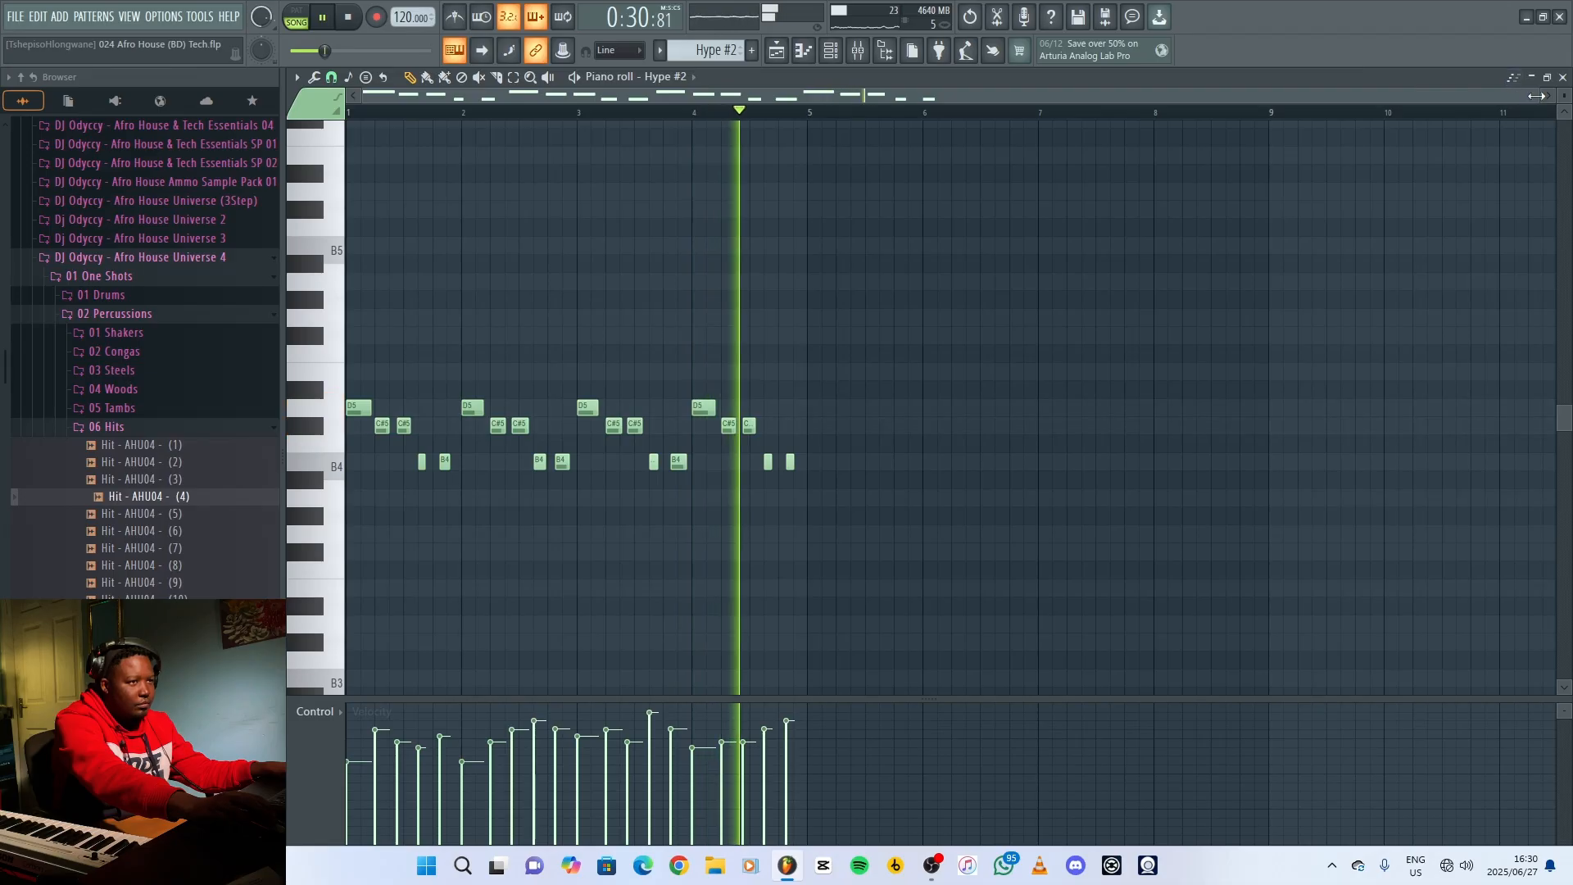
drag(1539, 96, 1290, 129)
key(space)
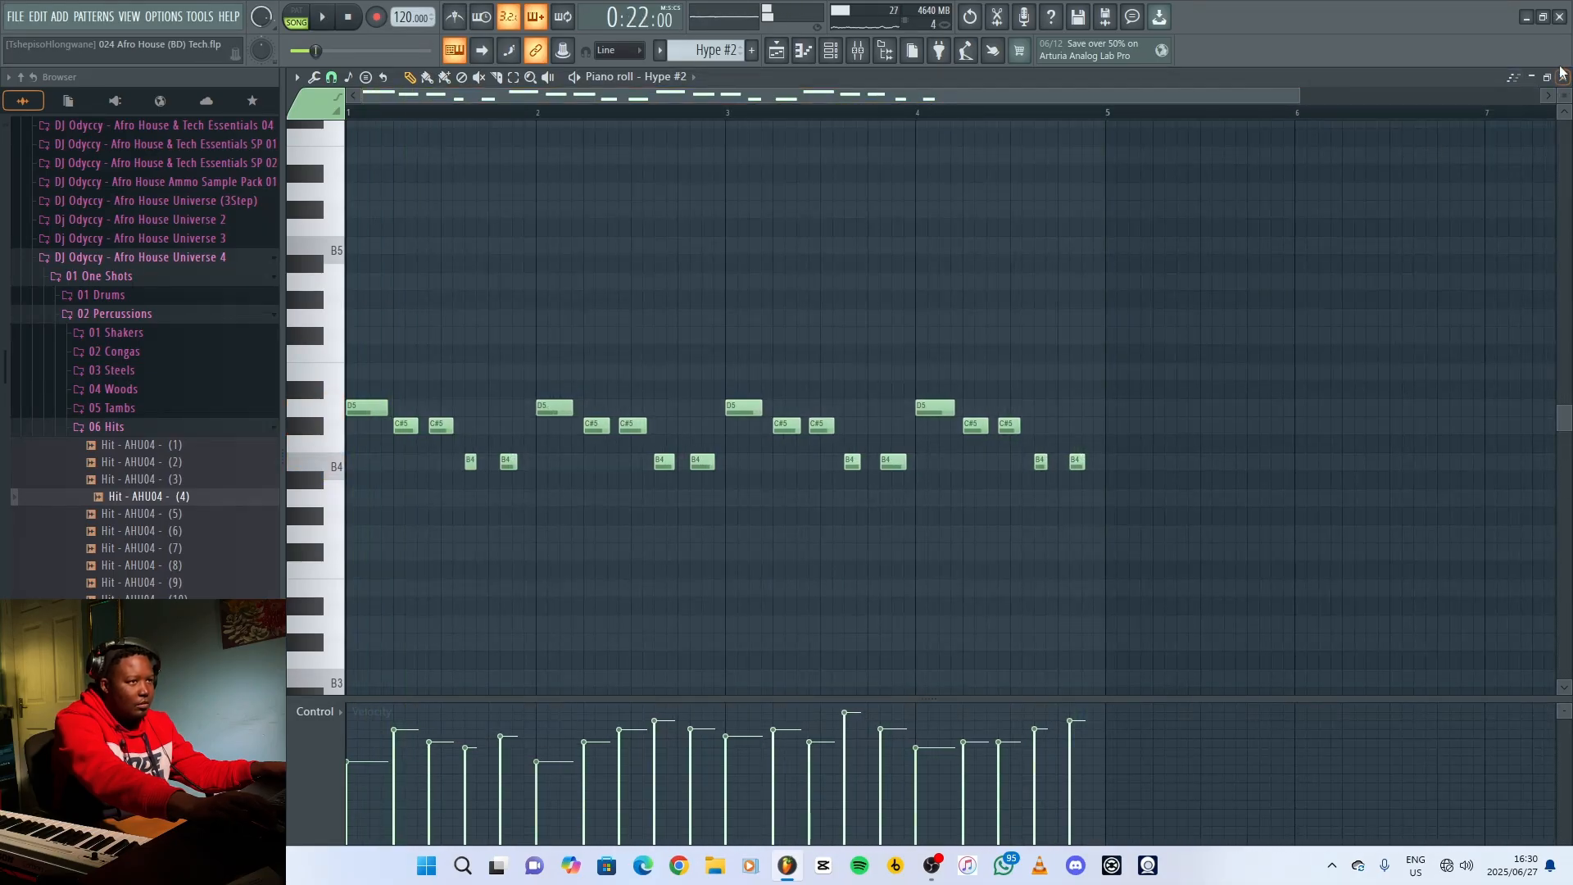
click(1562, 77)
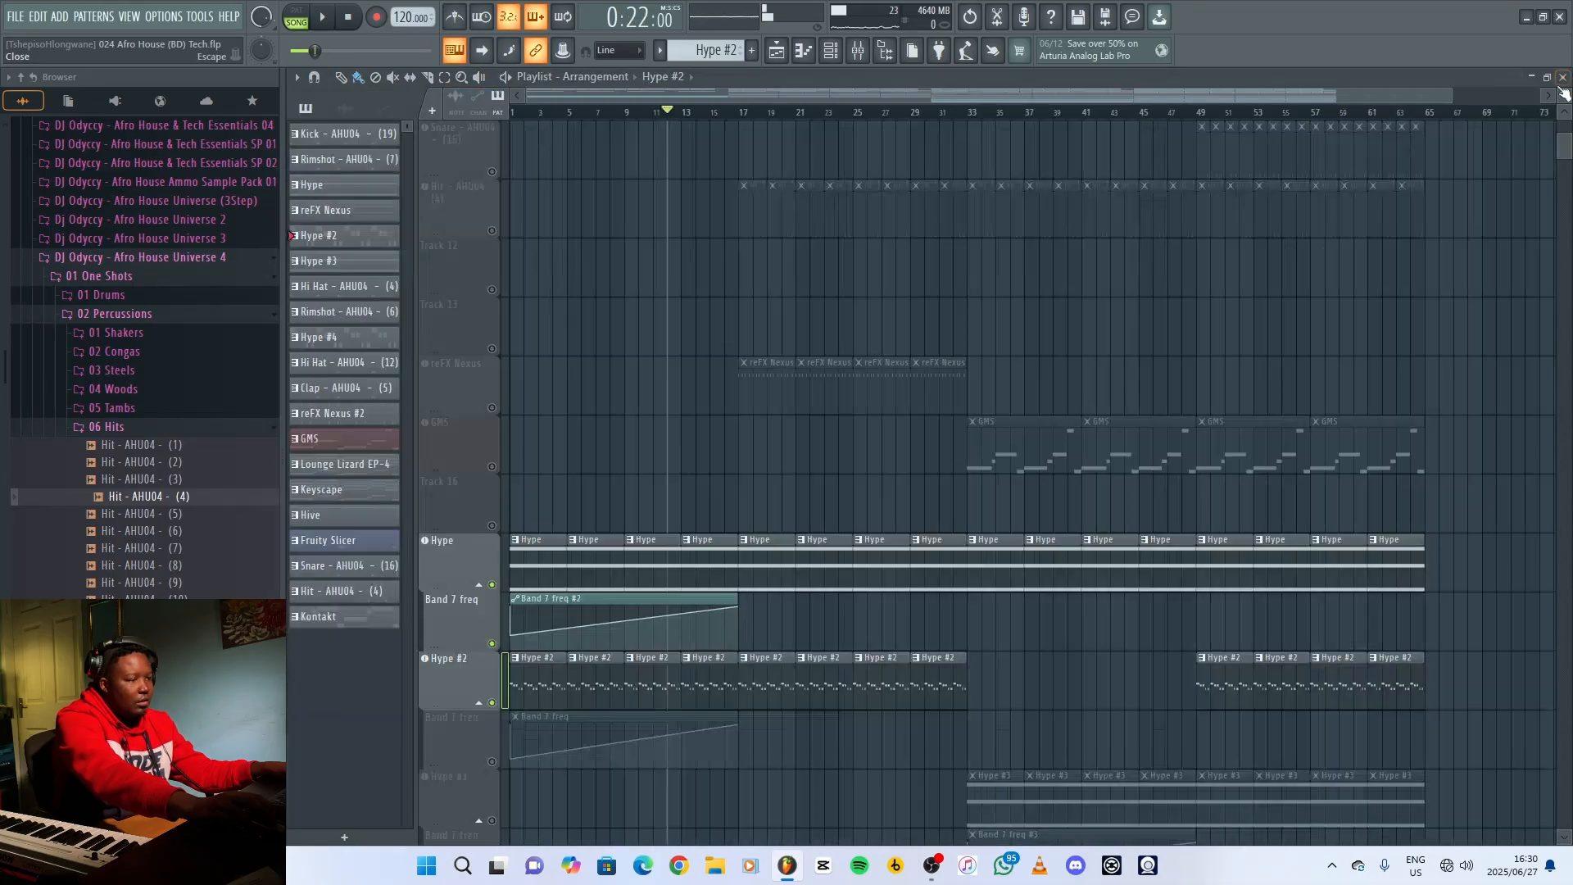
Unmute the Band 7 freq automation track beneath Hype #2 and play the arrangement from bar 7.
click(493, 762)
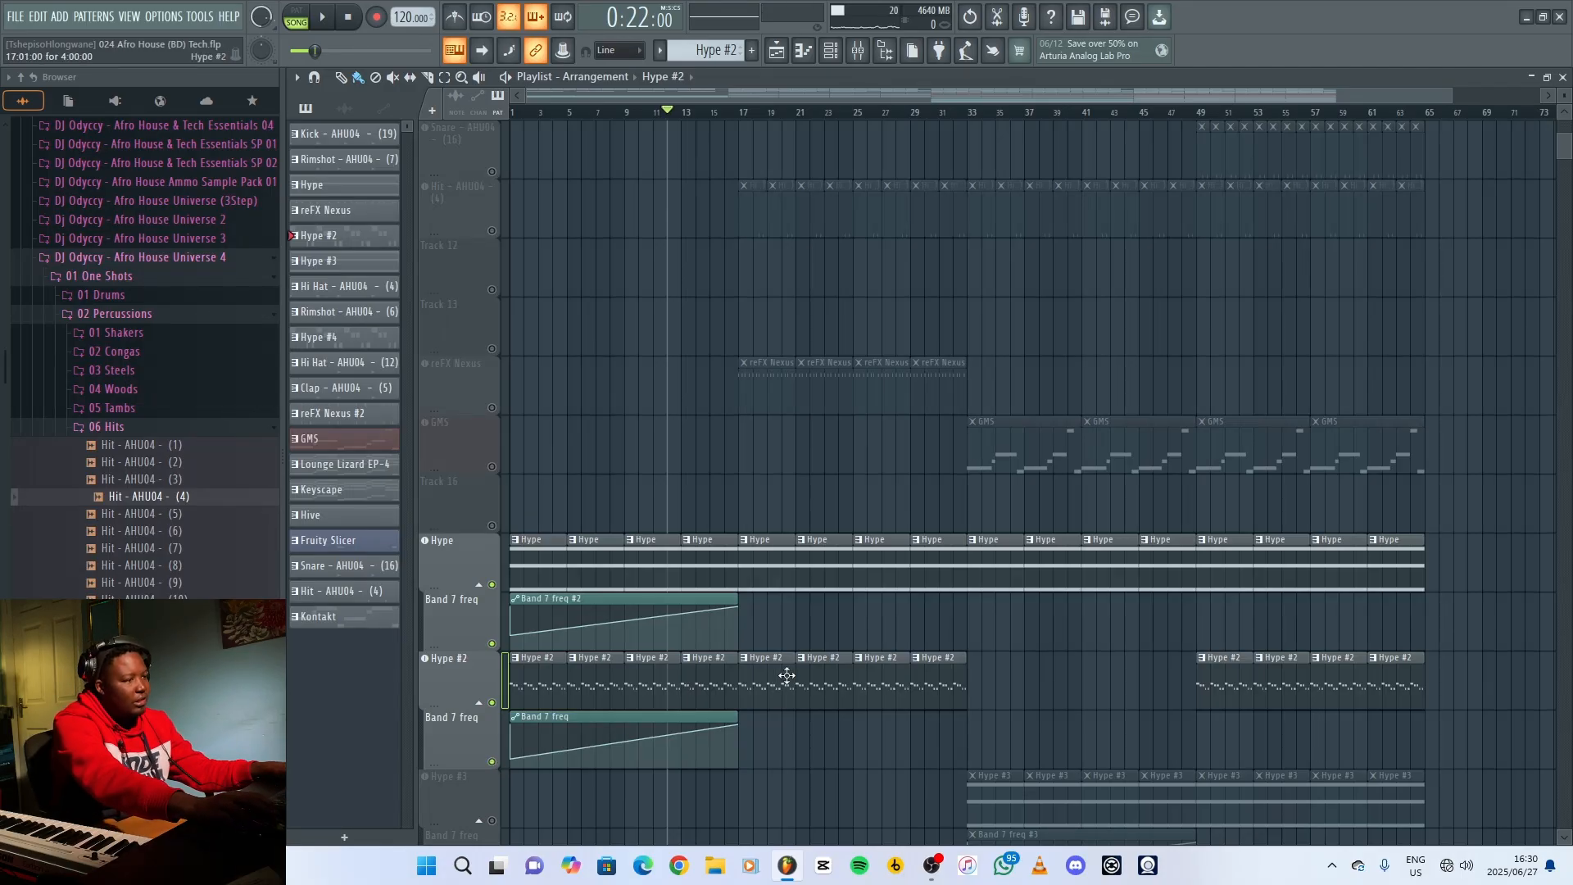
click(599, 114)
key(space)
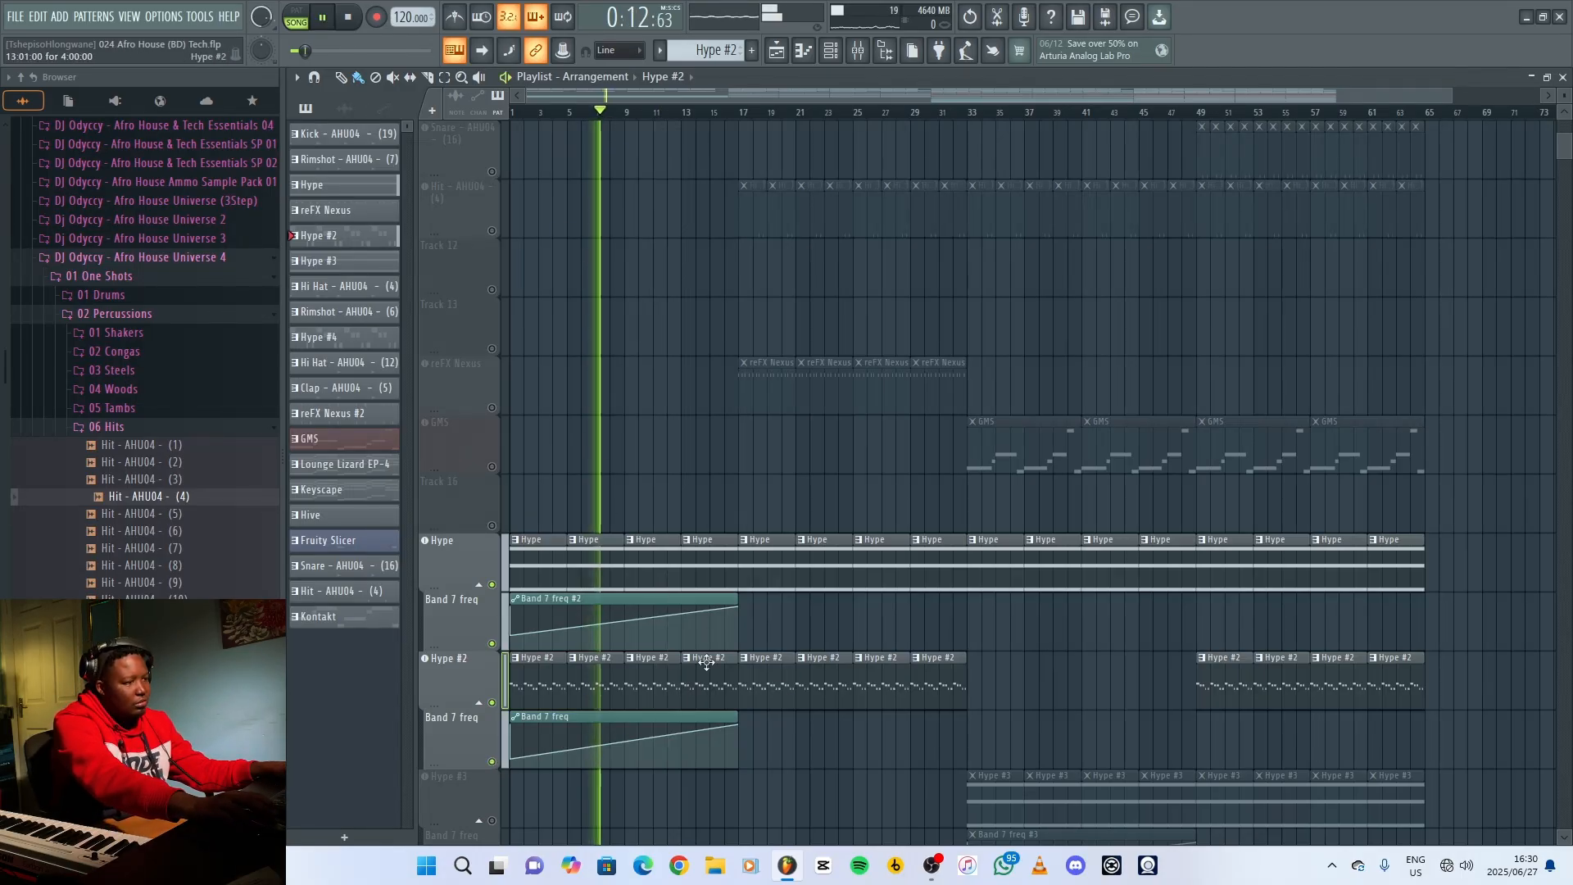
Inspect the Fruity Parametric EQ 2 on the Hype #2 mixer track, trying its band 7 frequency against playback from bar 7, and return to the playlist.
click(833, 51)
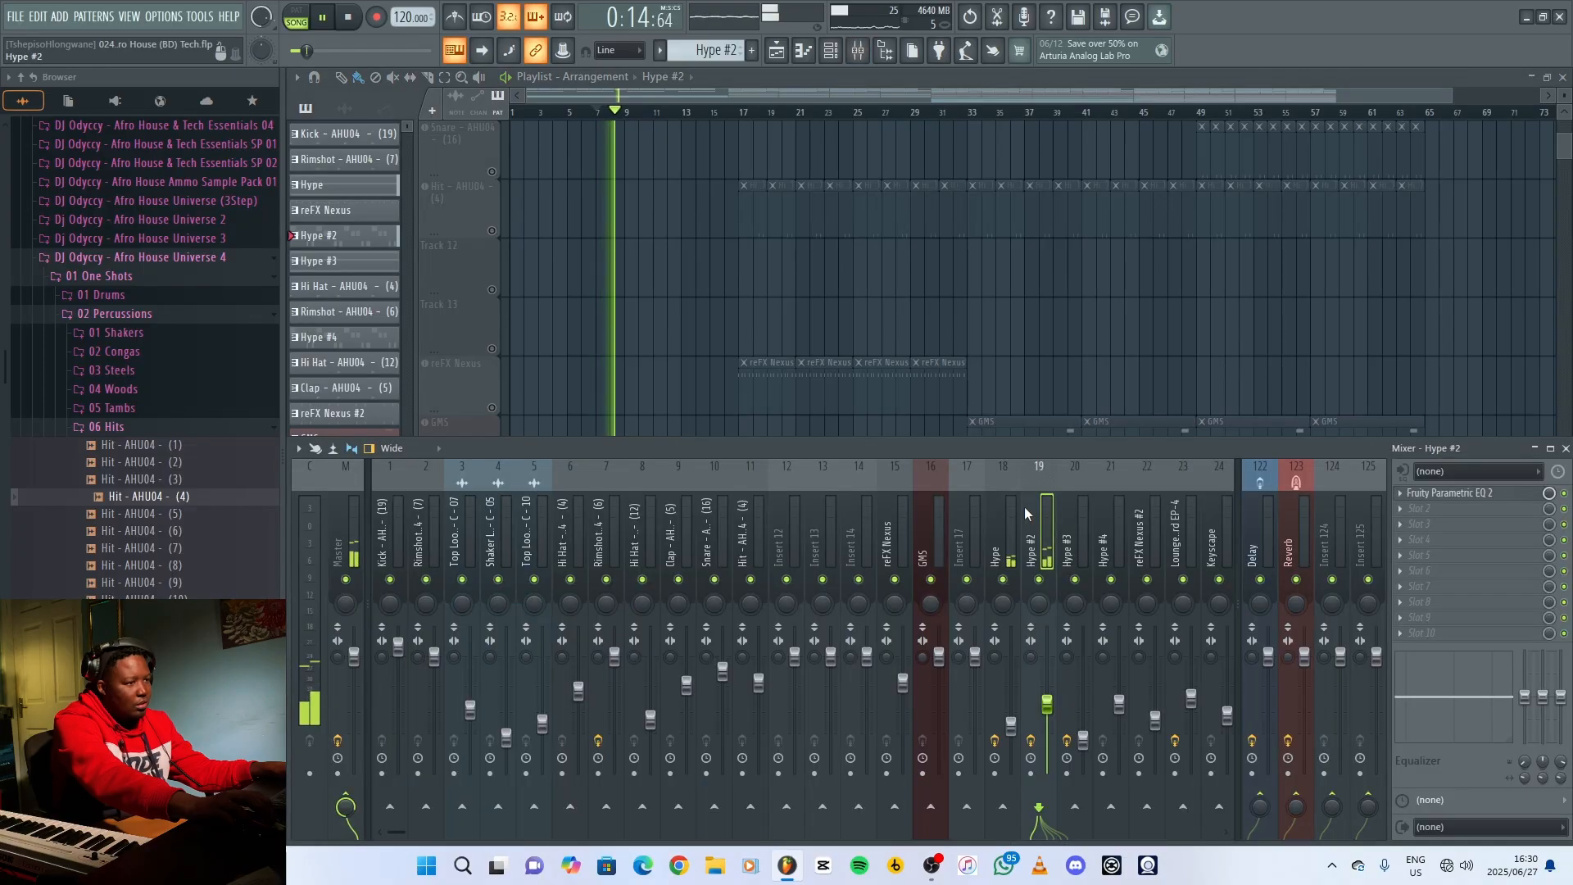
key(space)
click(1463, 494)
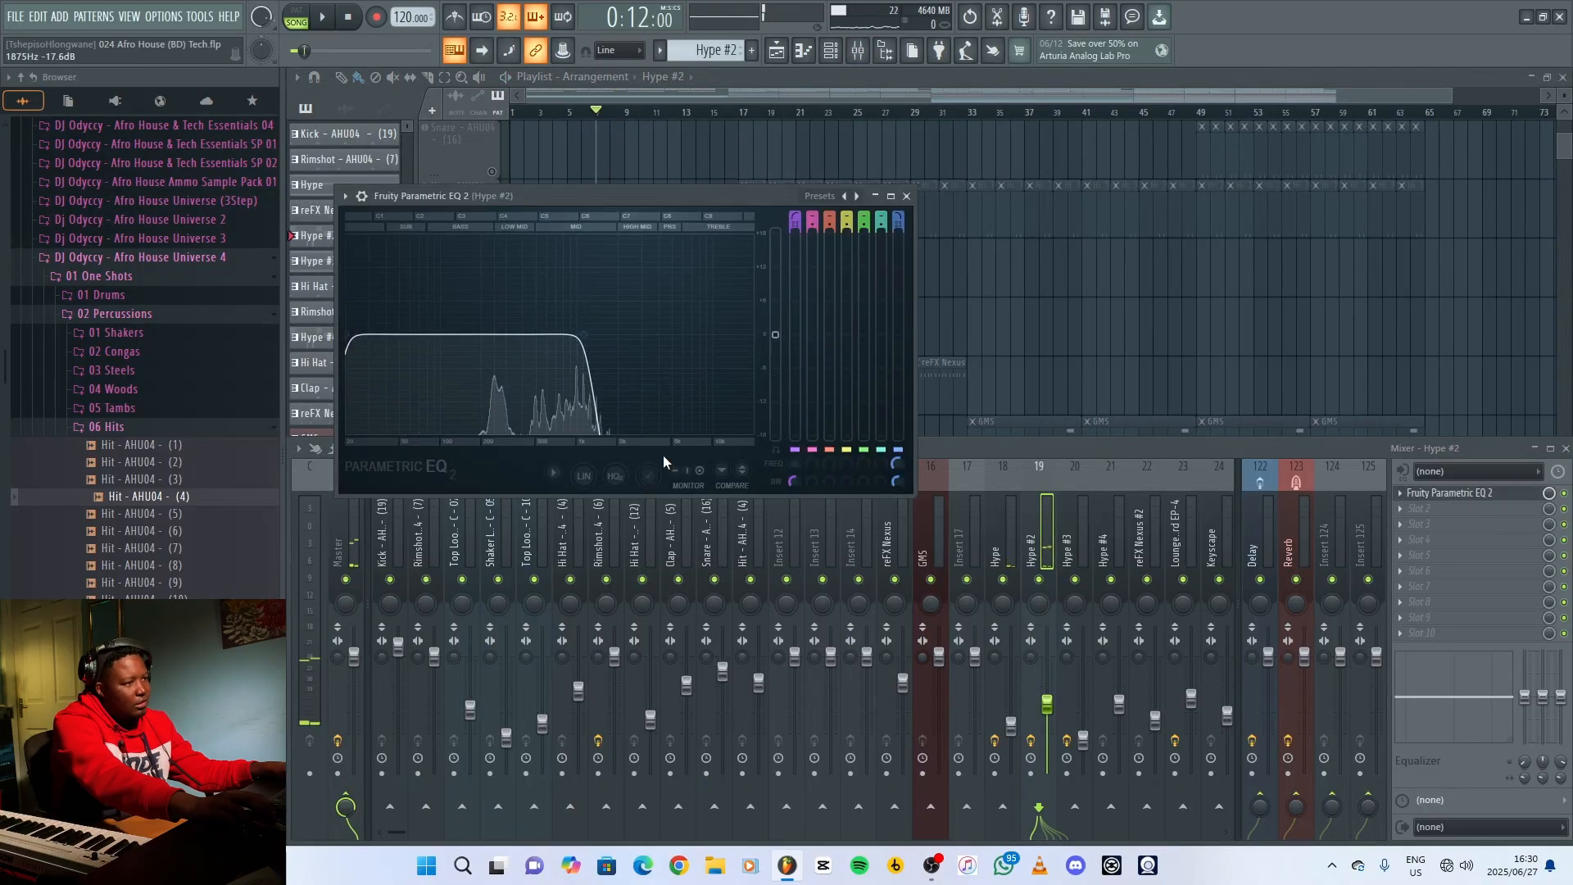
mouse_move(898, 464)
mouse_down()
mouse_move(898, 532)
mouse_move(899, 454)
mouse_up()
key(space)
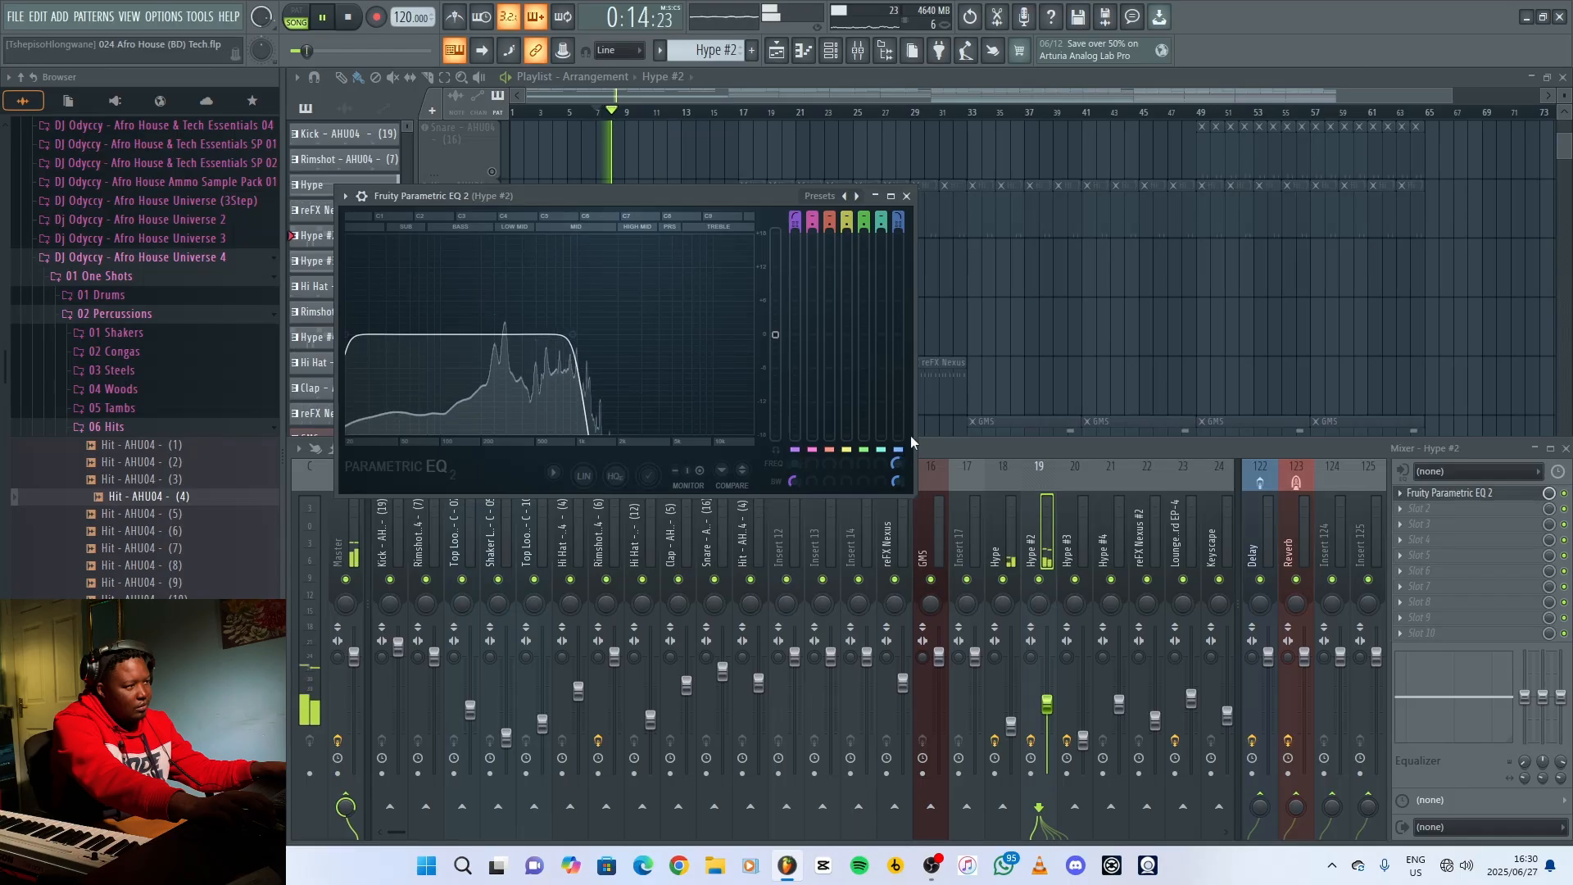
click(907, 196)
key(space)
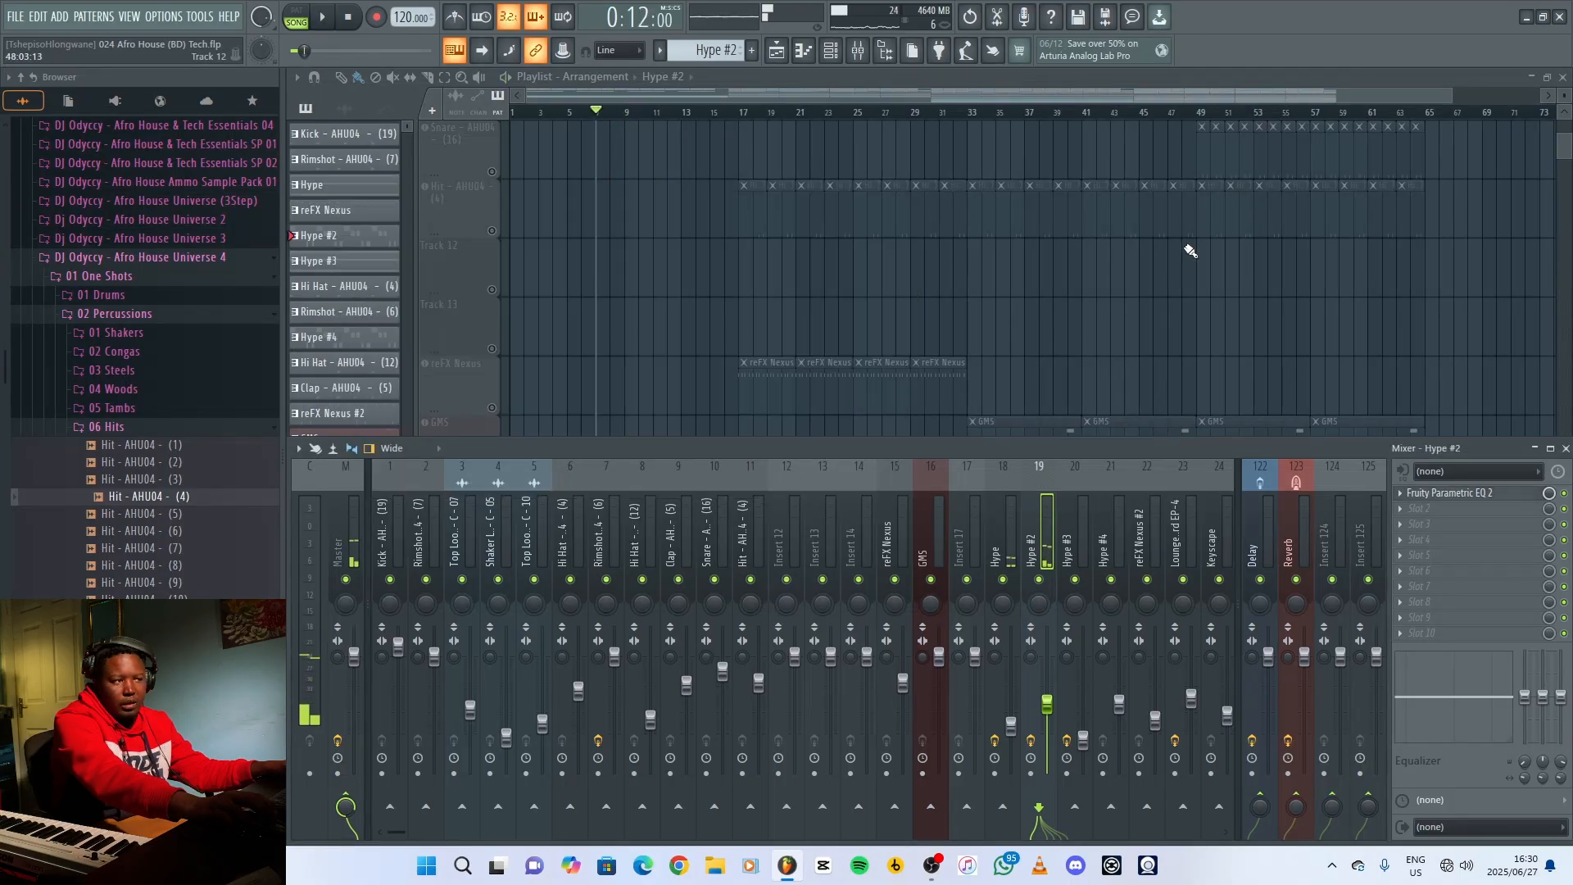
key(F9)
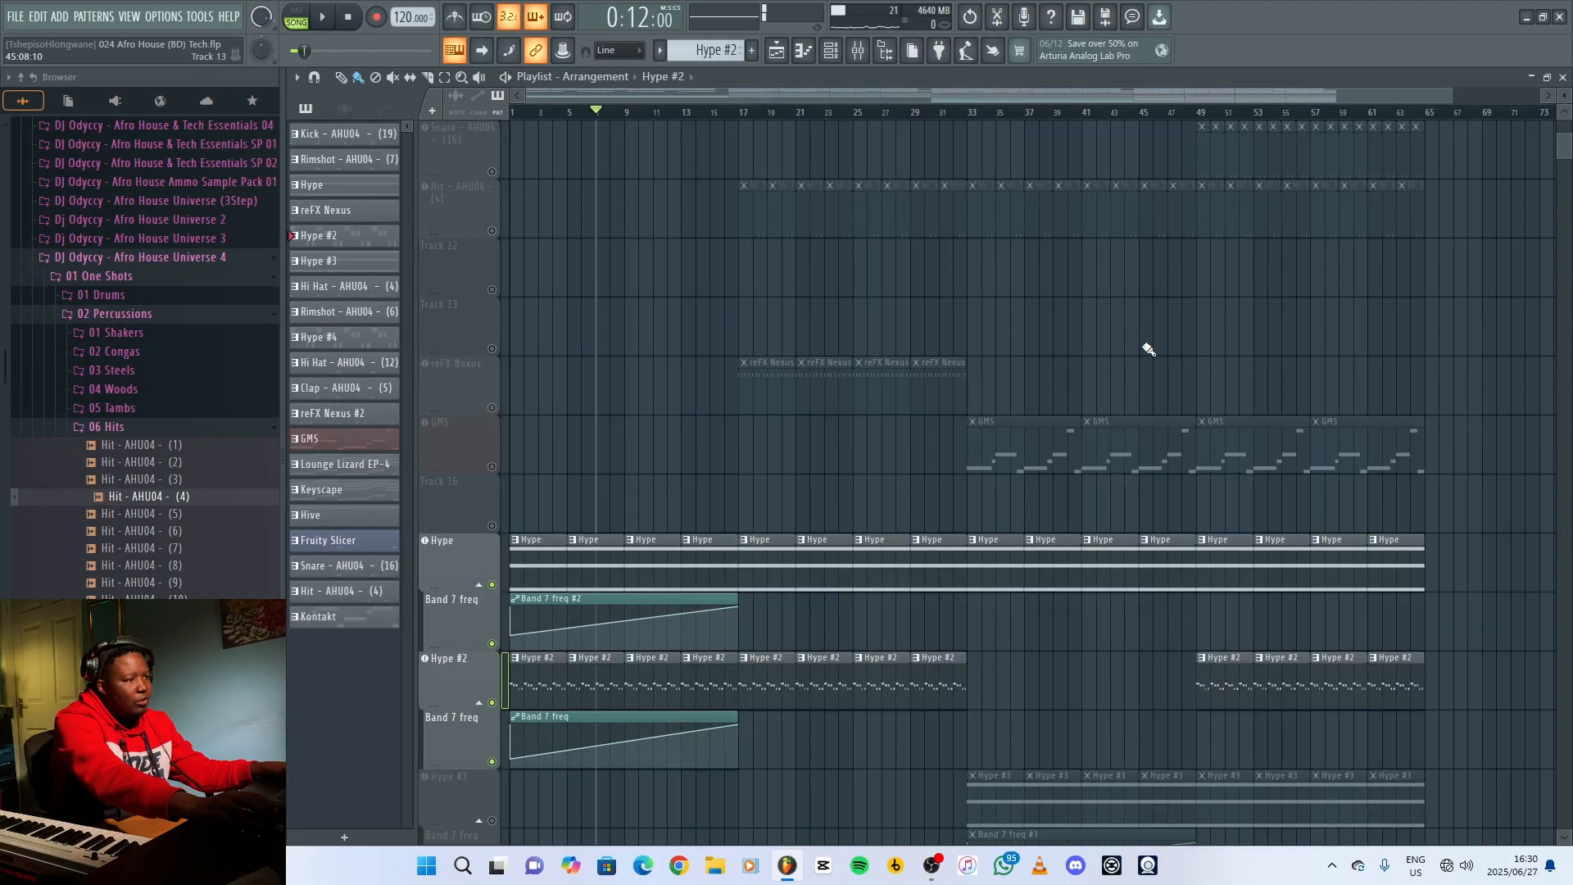
Place the playhead at bar 33 and unmute the GMS track.
click(749, 115)
scroll(811, 610, down, 7)
scroll(815, 607, up, 3)
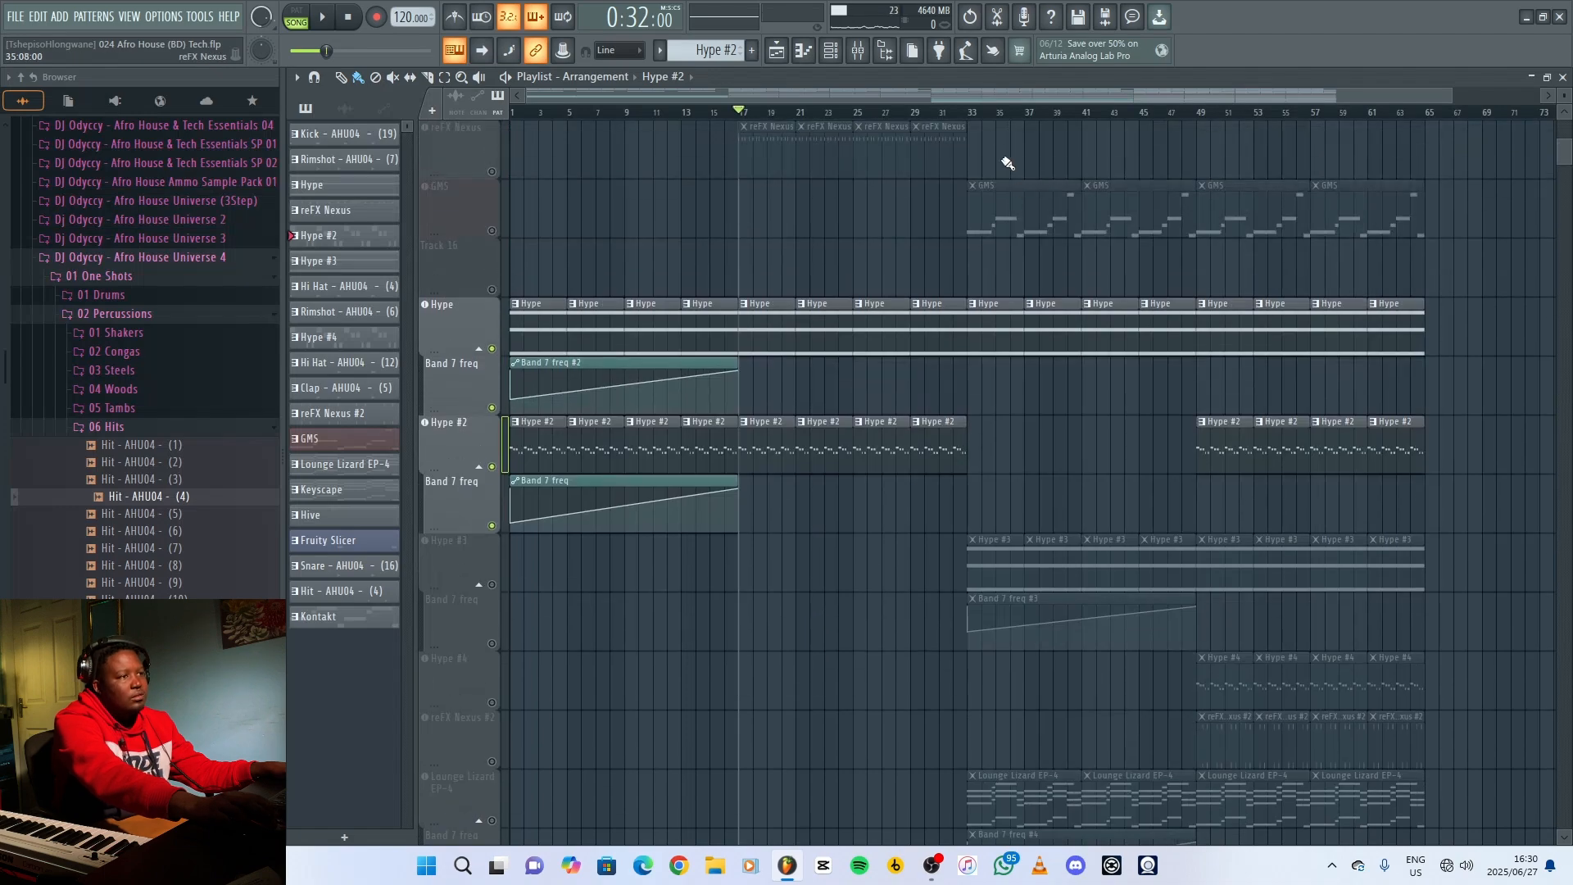
click(978, 117)
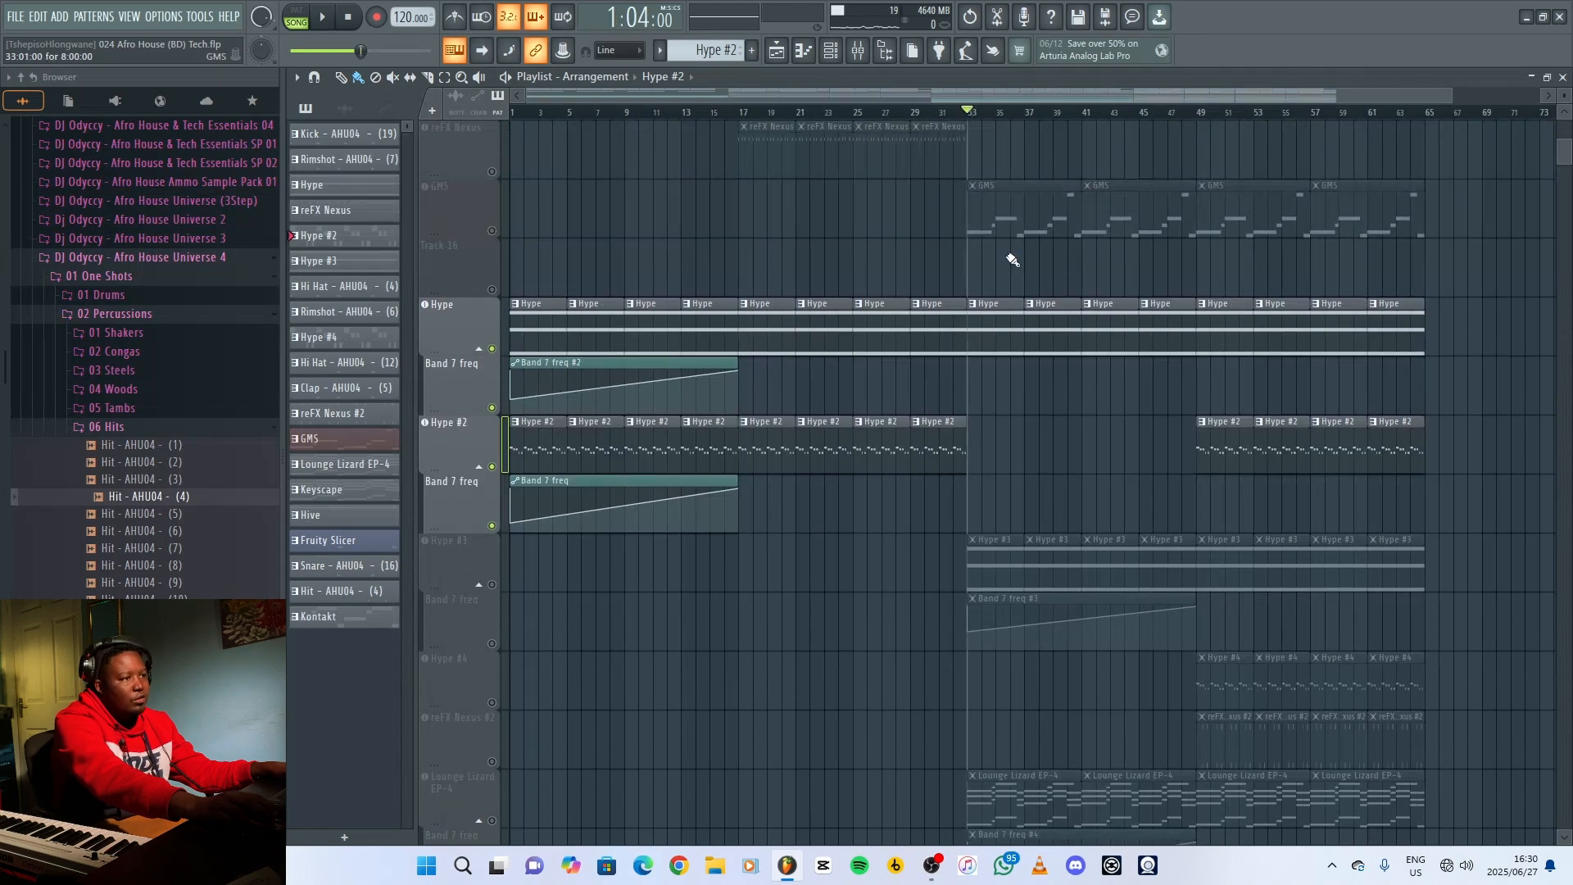
click(496, 236)
Unmute the Hype #3 track and play the arrangement from bar 33.
scroll(1018, 533, down, 4)
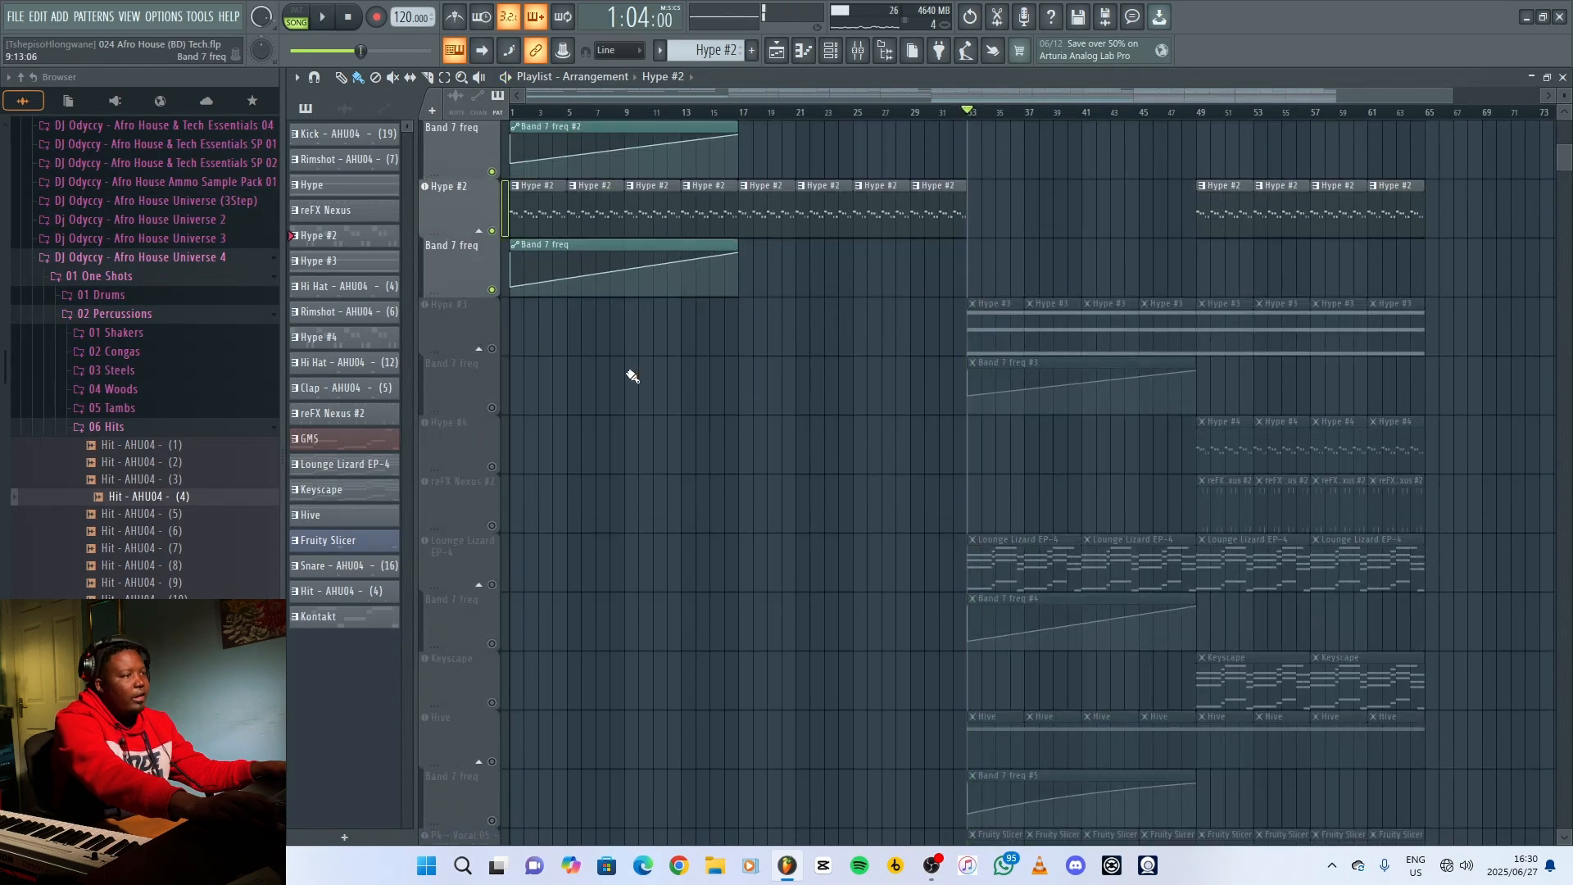
click(493, 349)
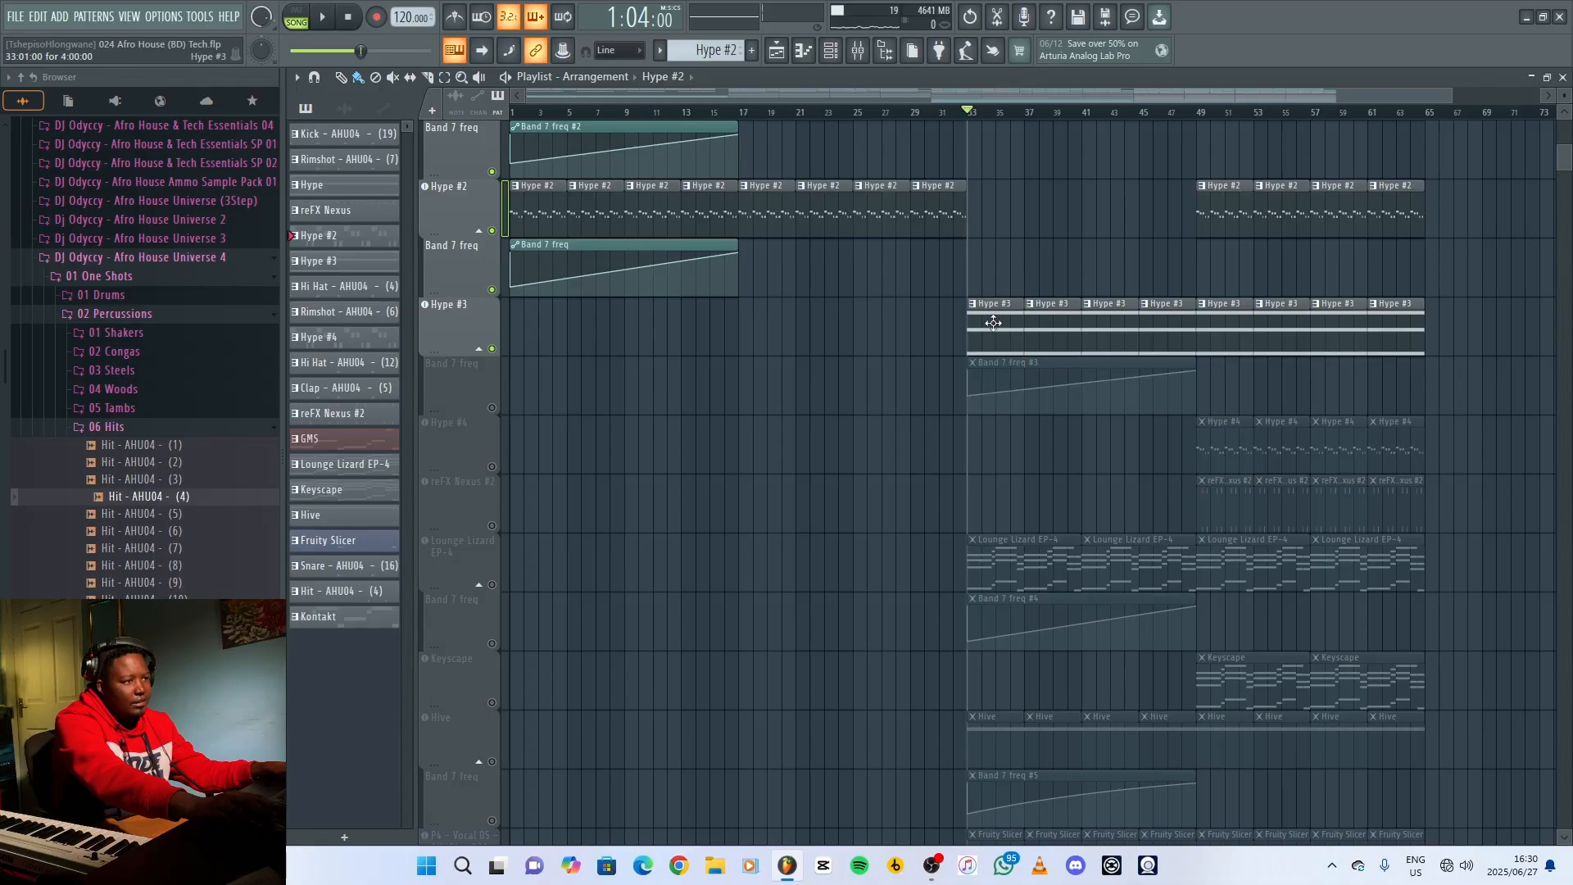
key(space)
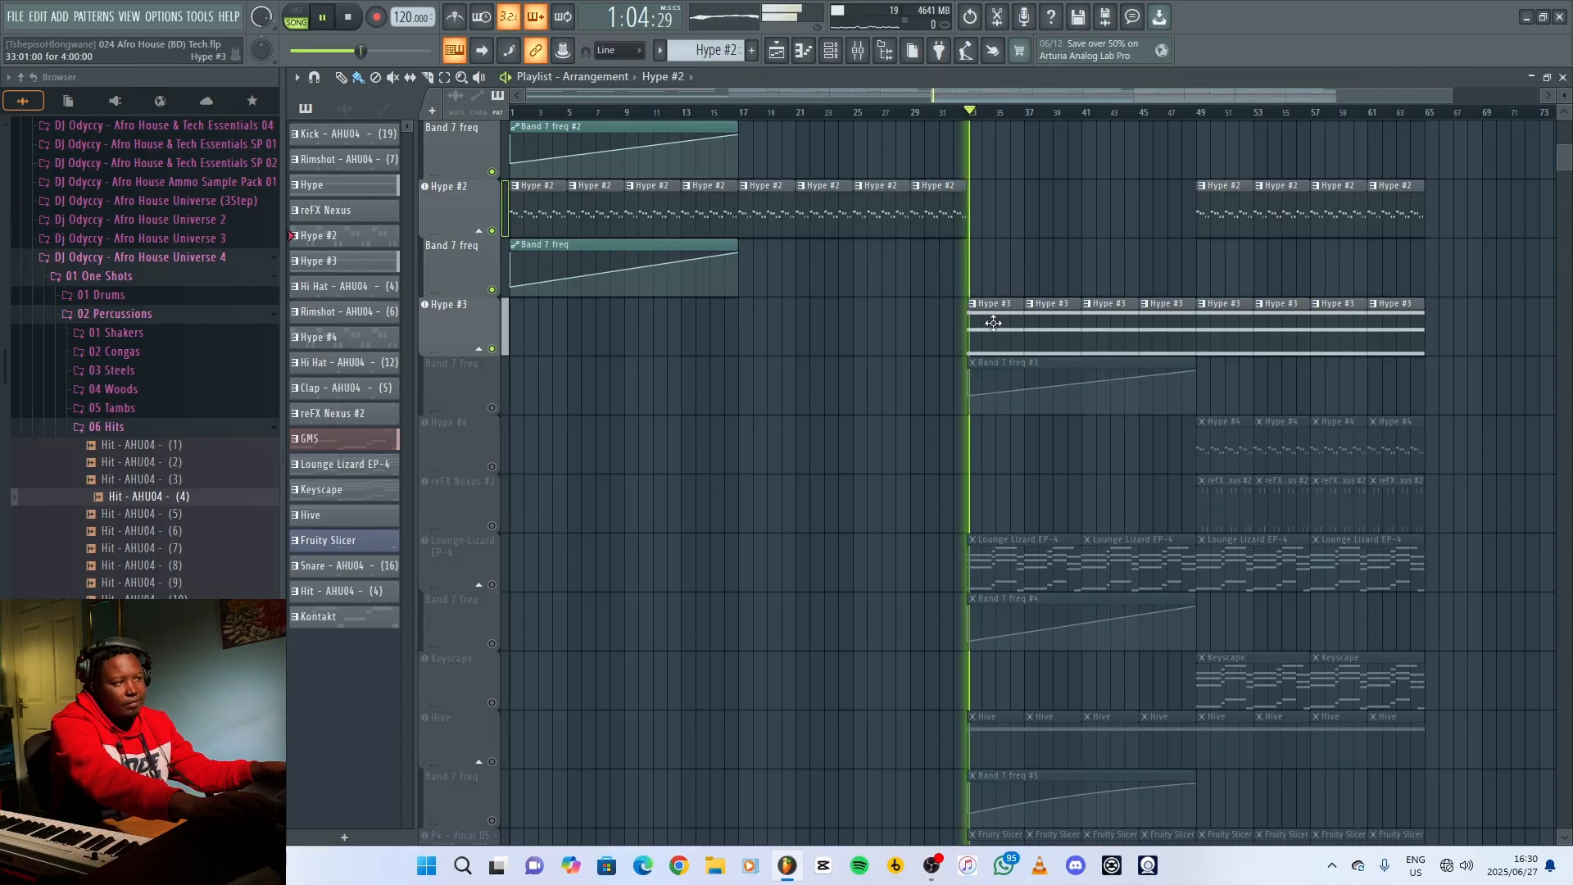
key(space)
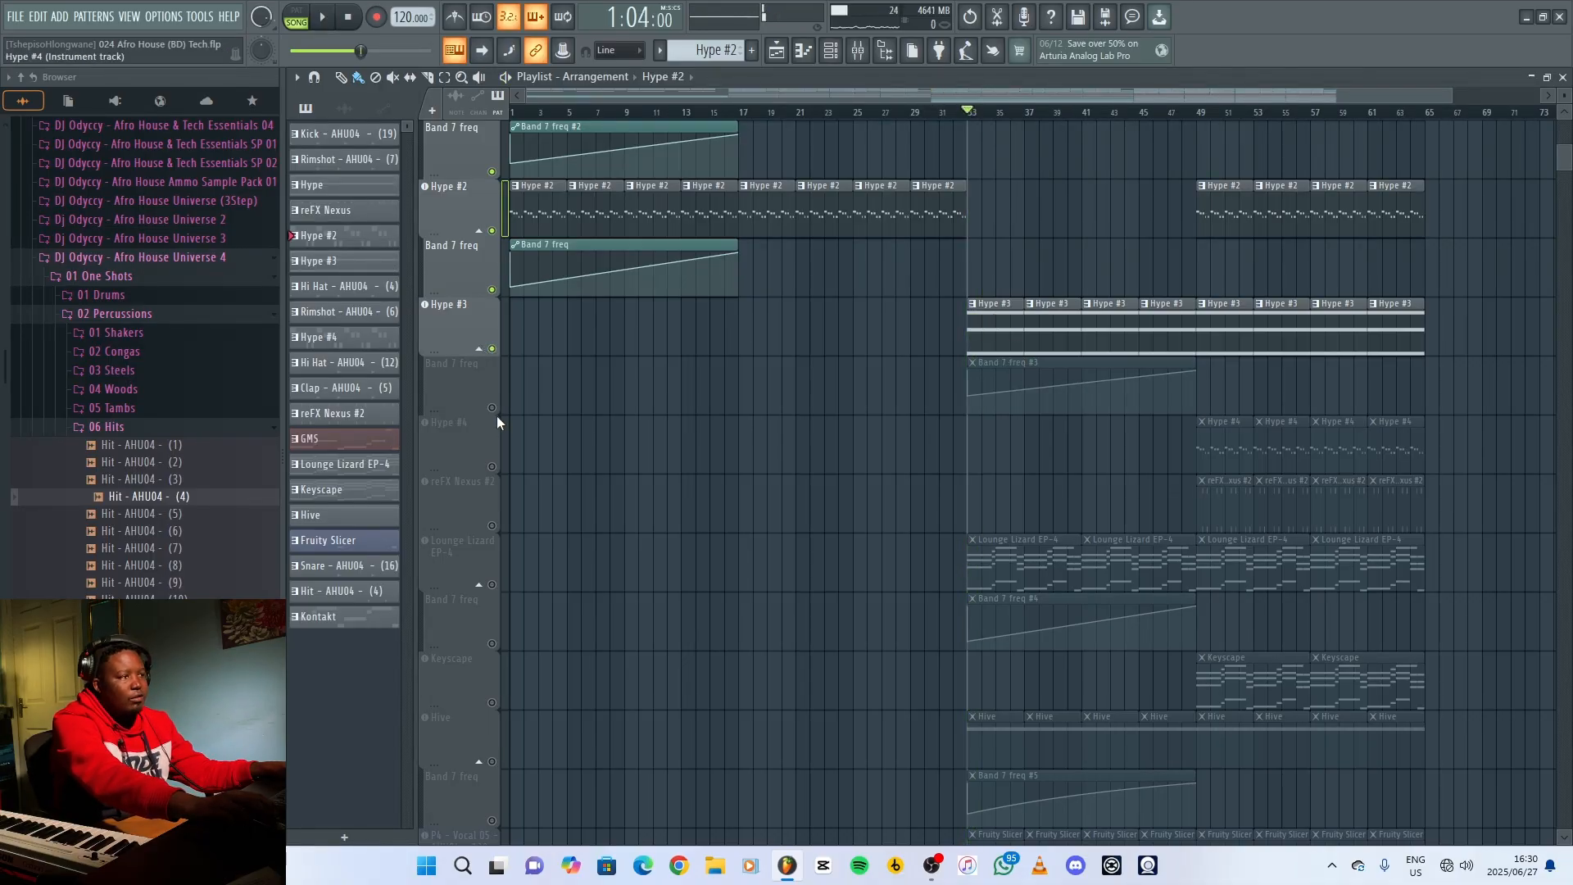
Unmute the Band 7 freq automation track beneath Hype #3 and play the arrangement from bars 33 and 38.
click(493, 407)
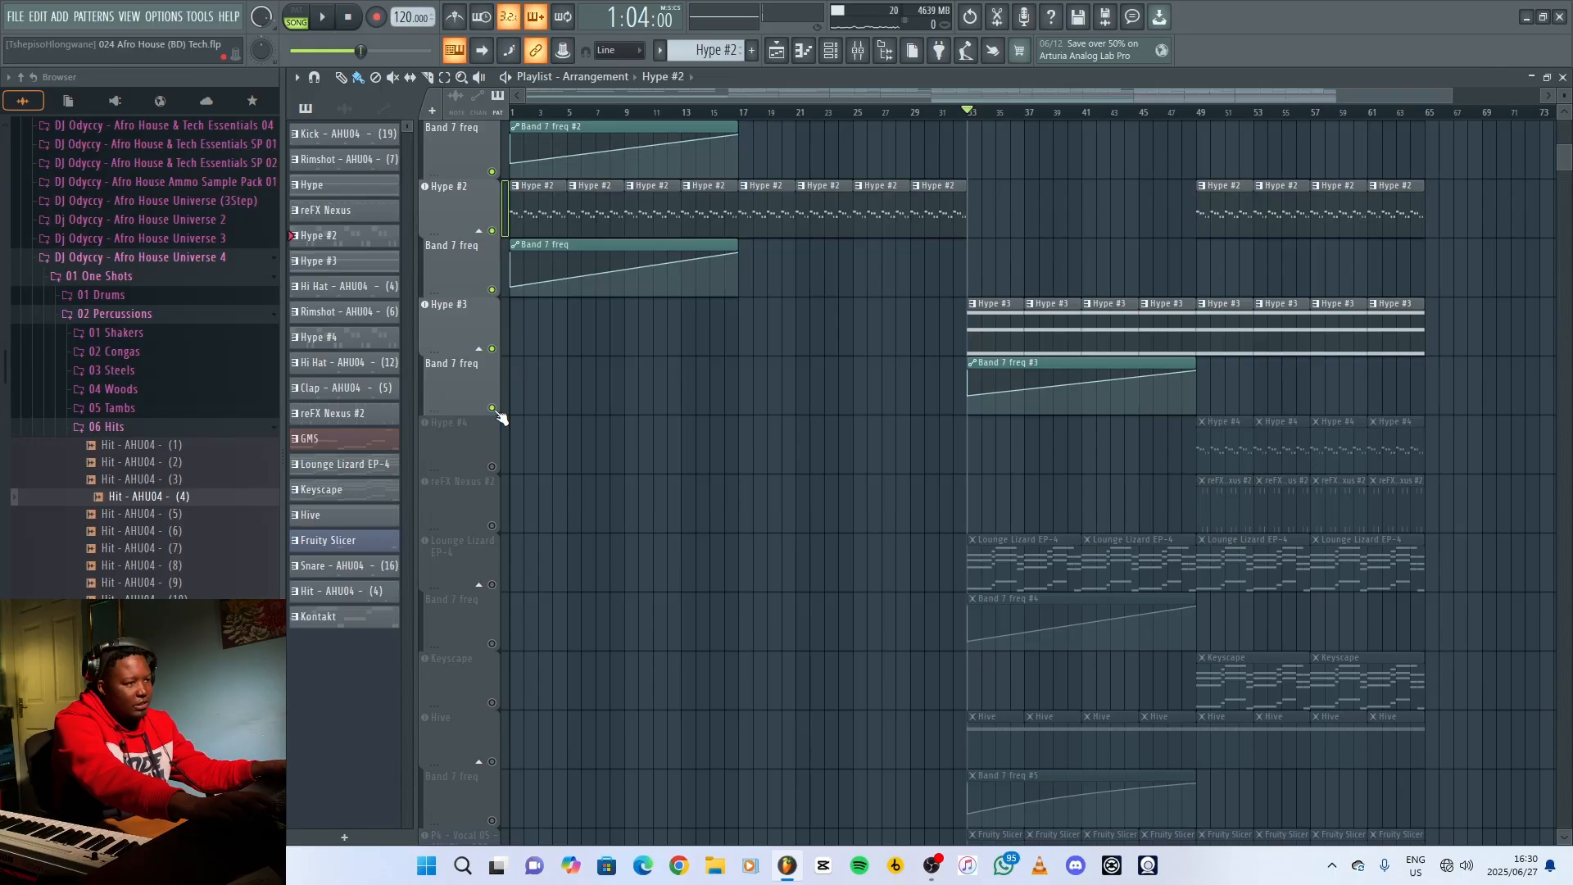
key(space)
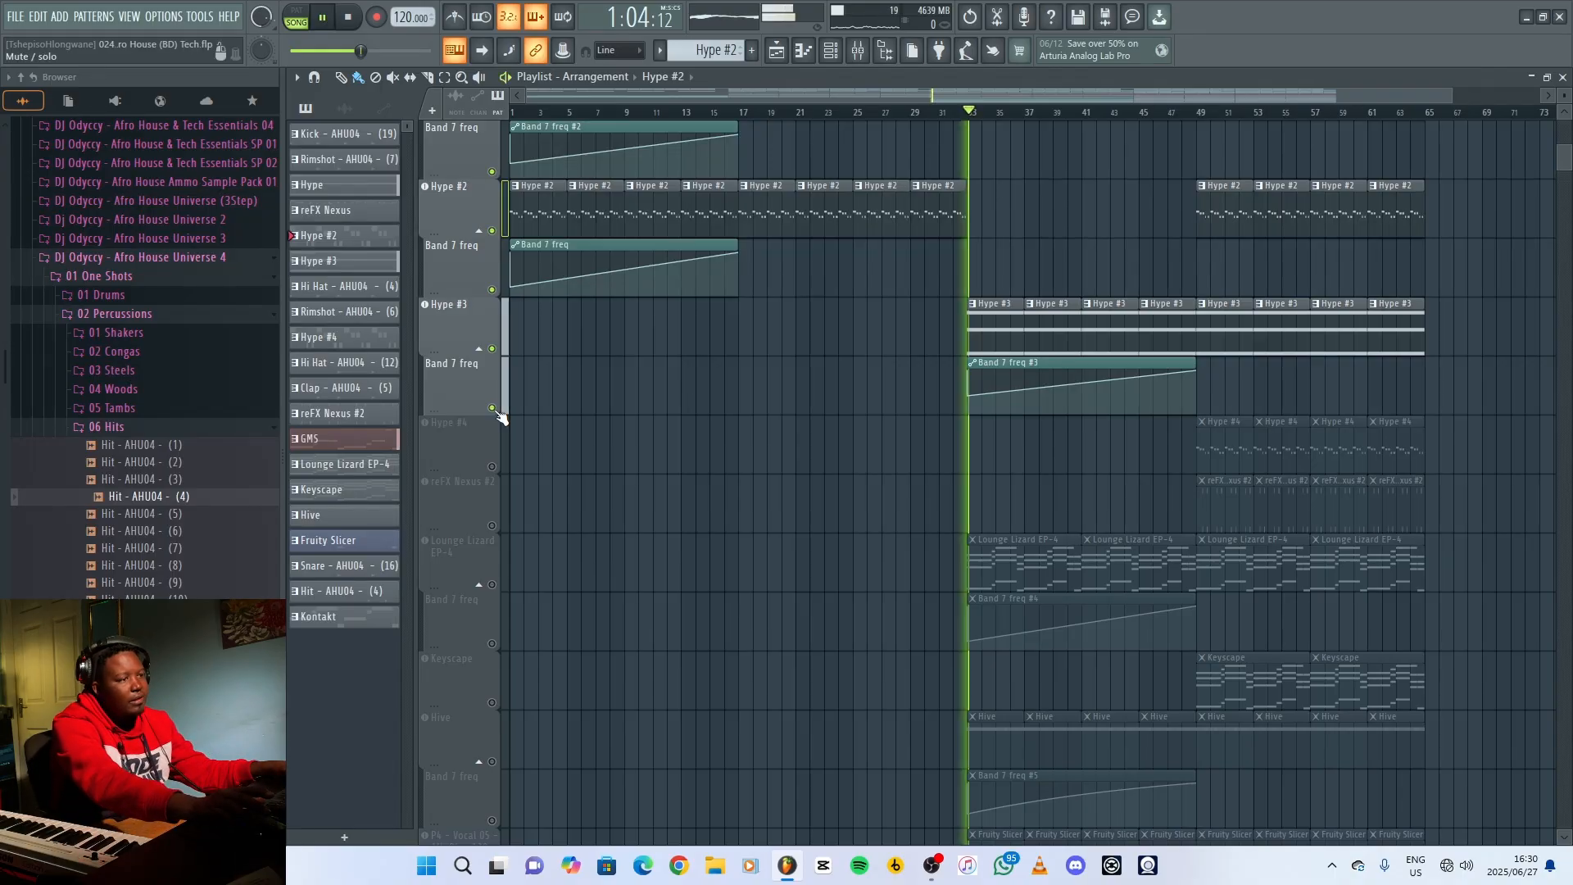
key(space)
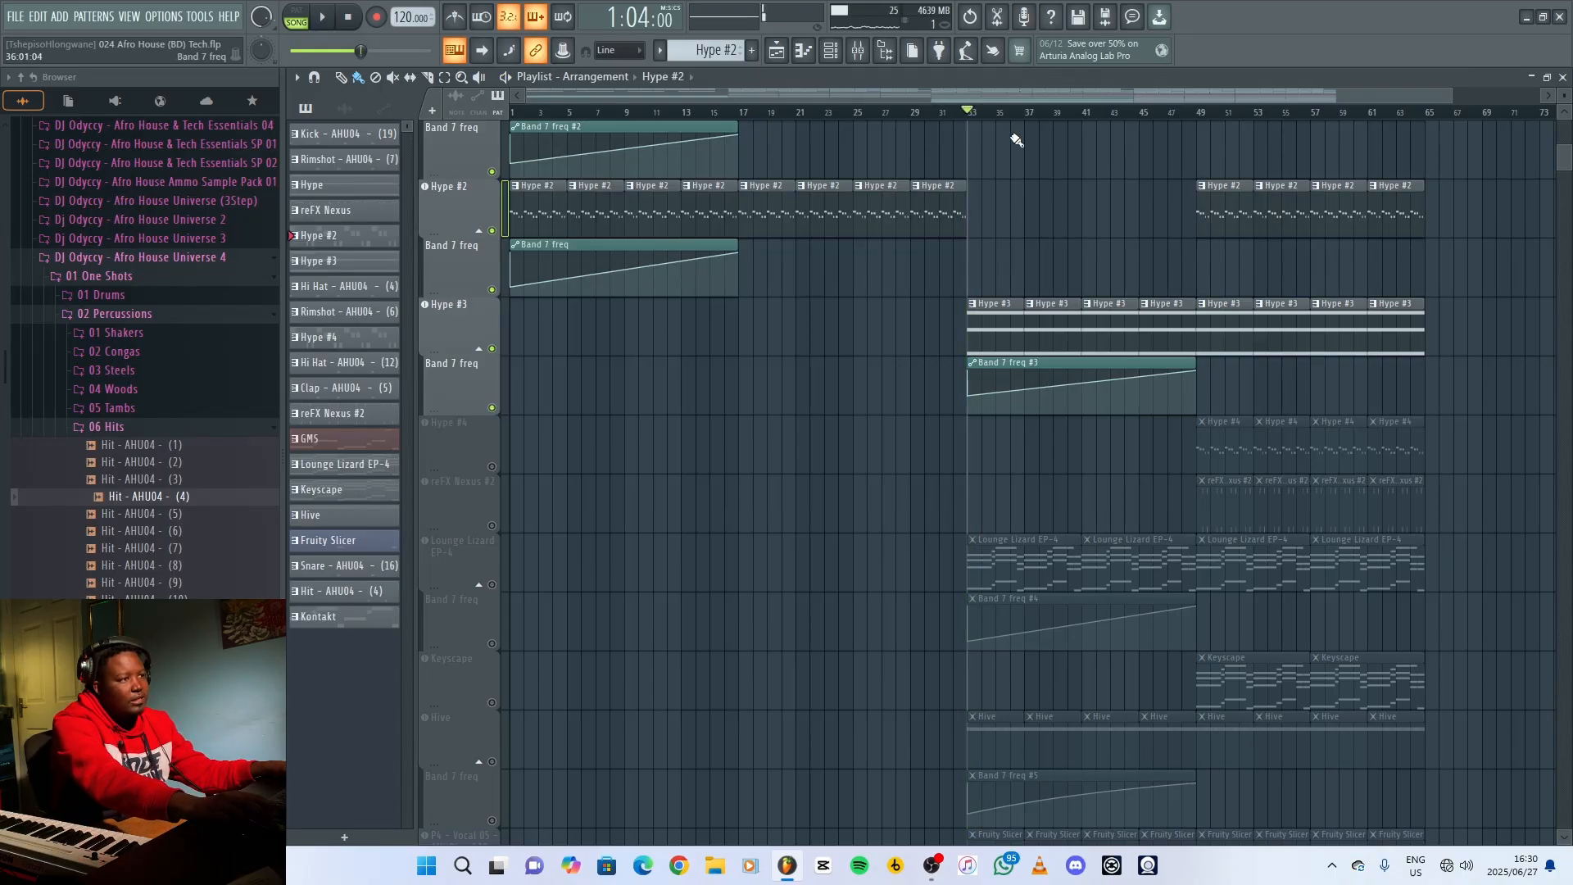
click(1044, 116)
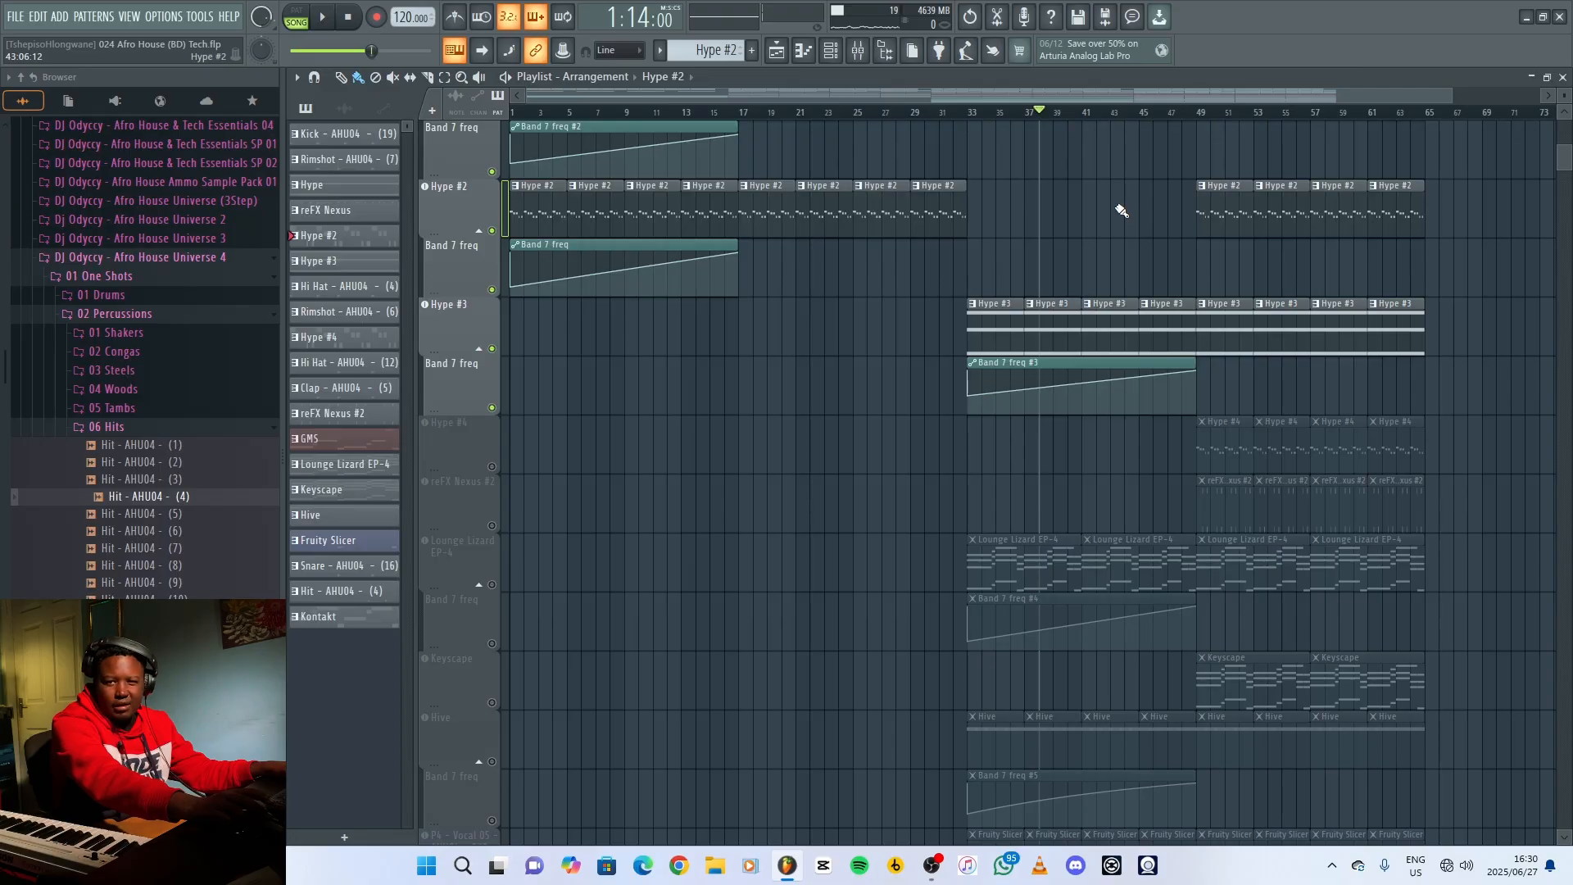
key(space)
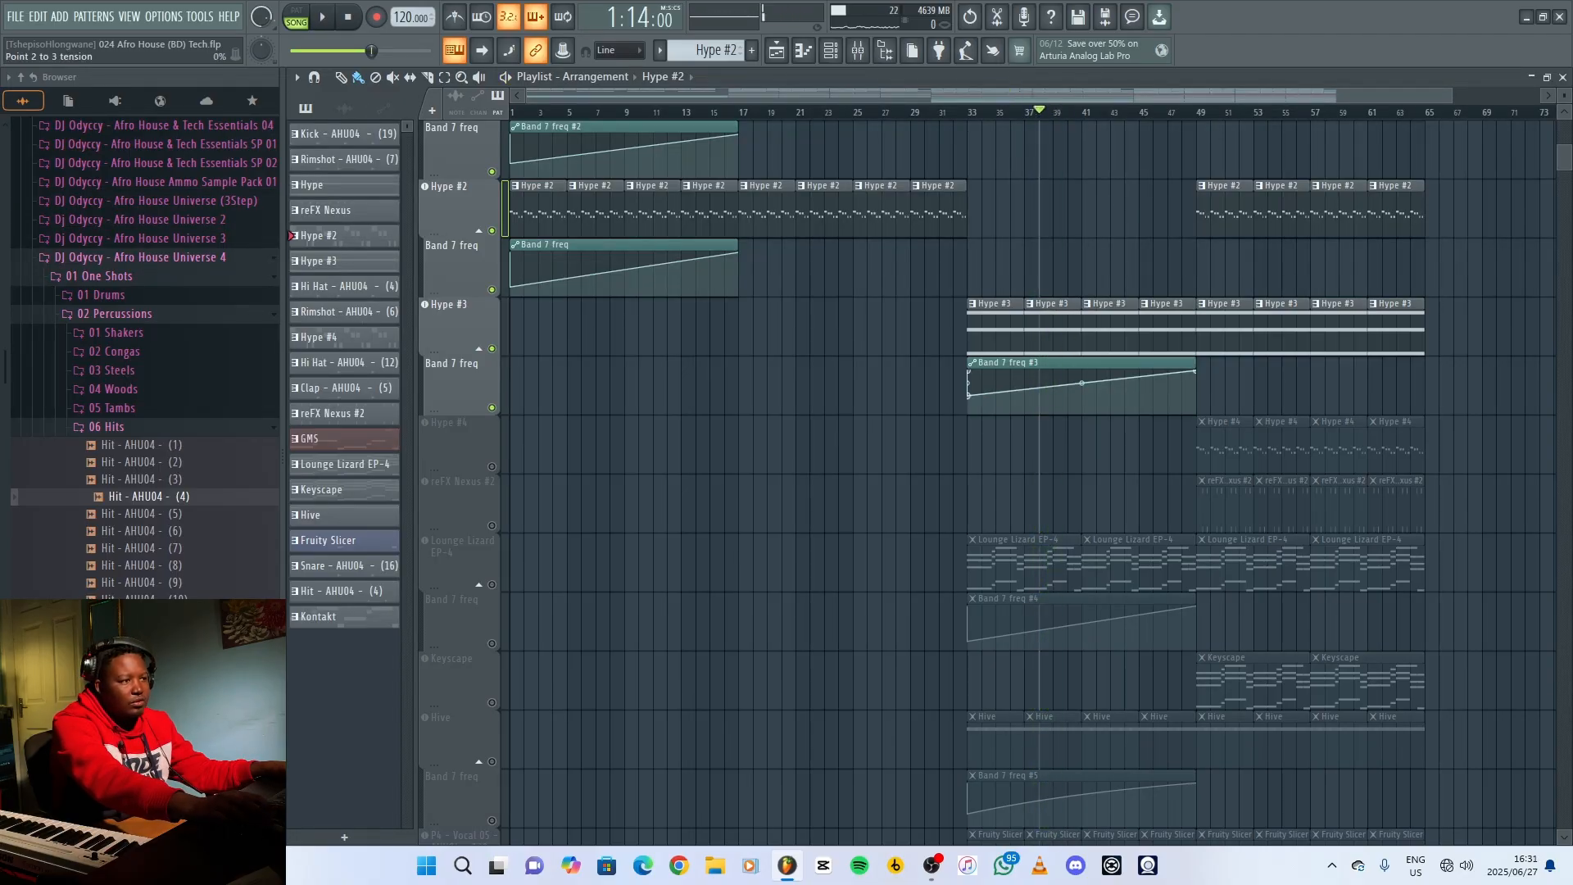
Try a curved ramp on the Band 7 freq #3 automation, delete the stray clip at bar 36, and play the arrangement from there.
click(1057, 363)
click(1019, 129)
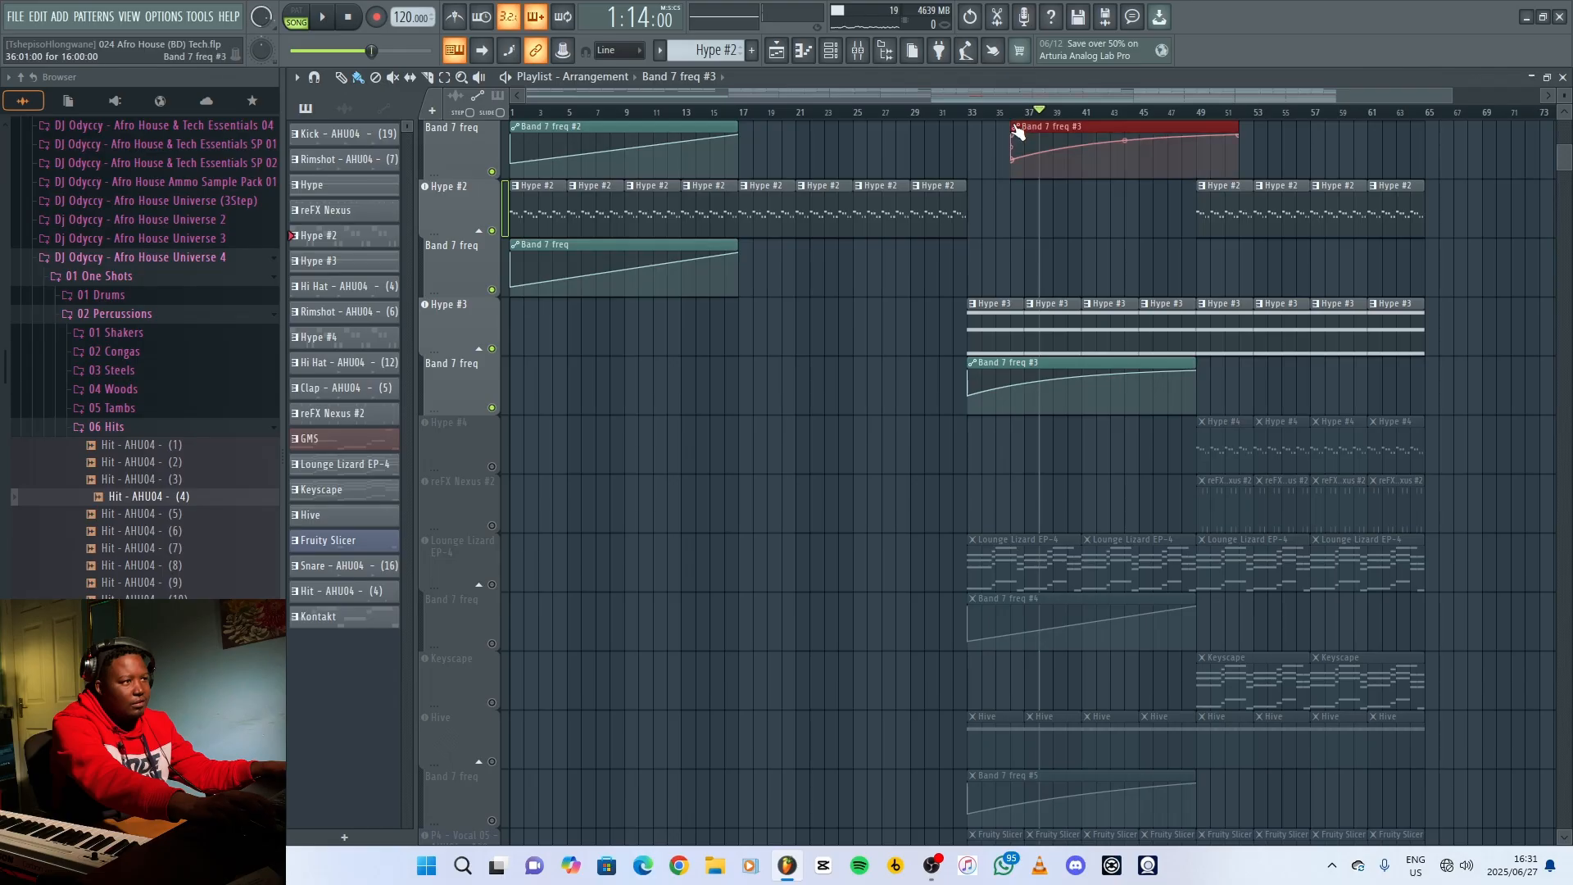
right_click(1030, 124)
click(1016, 112)
key(space)
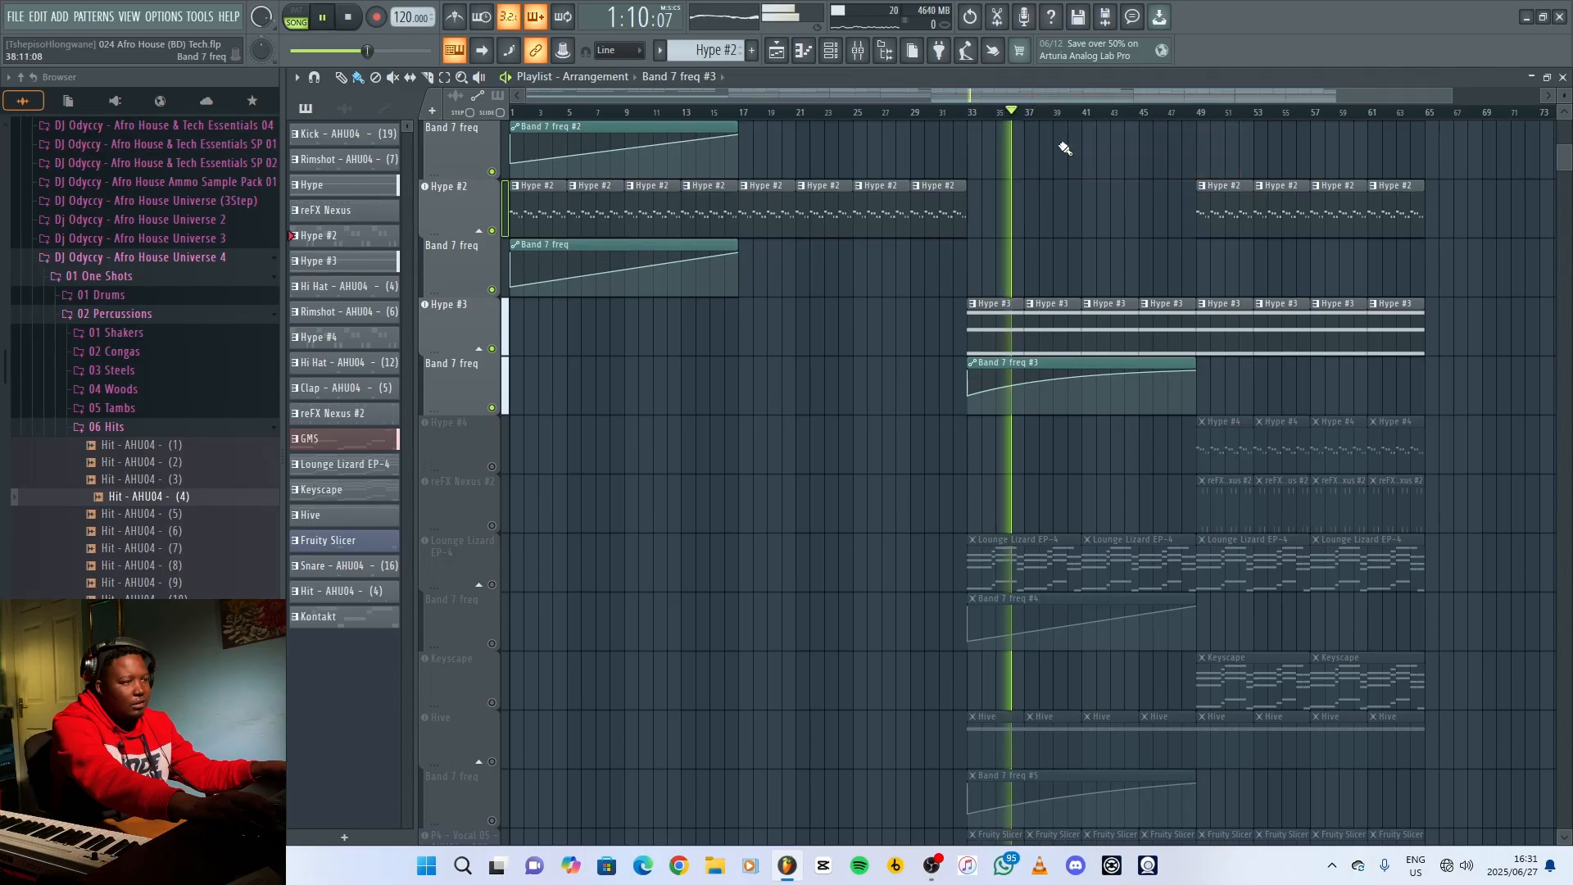
key(space)
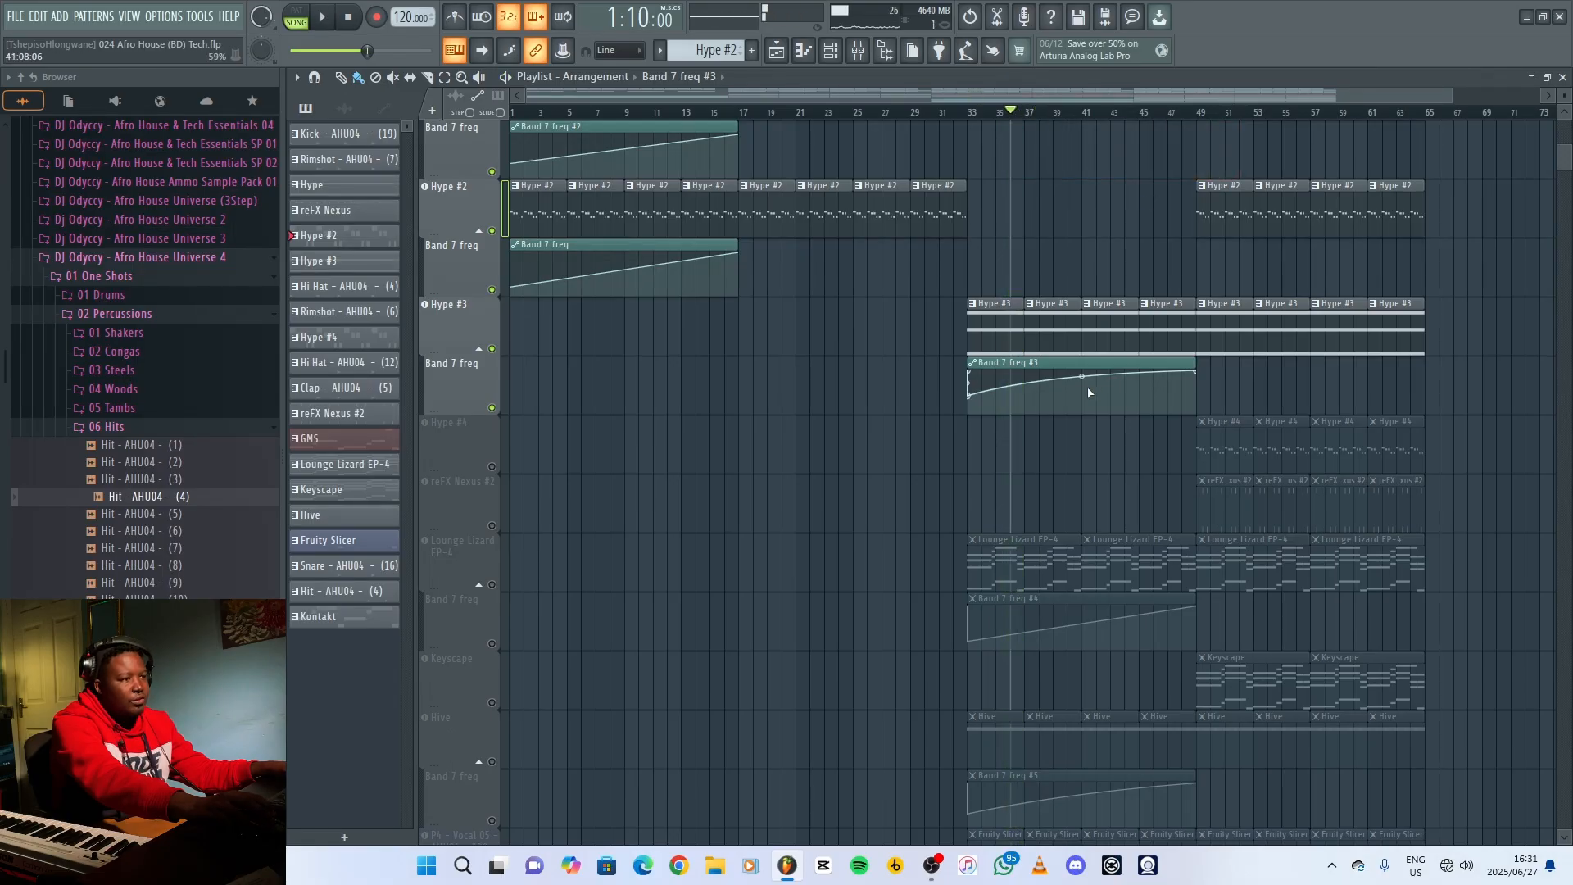
Check the preset loaded in the Hype #3 synthesizer.
double_click(457, 320)
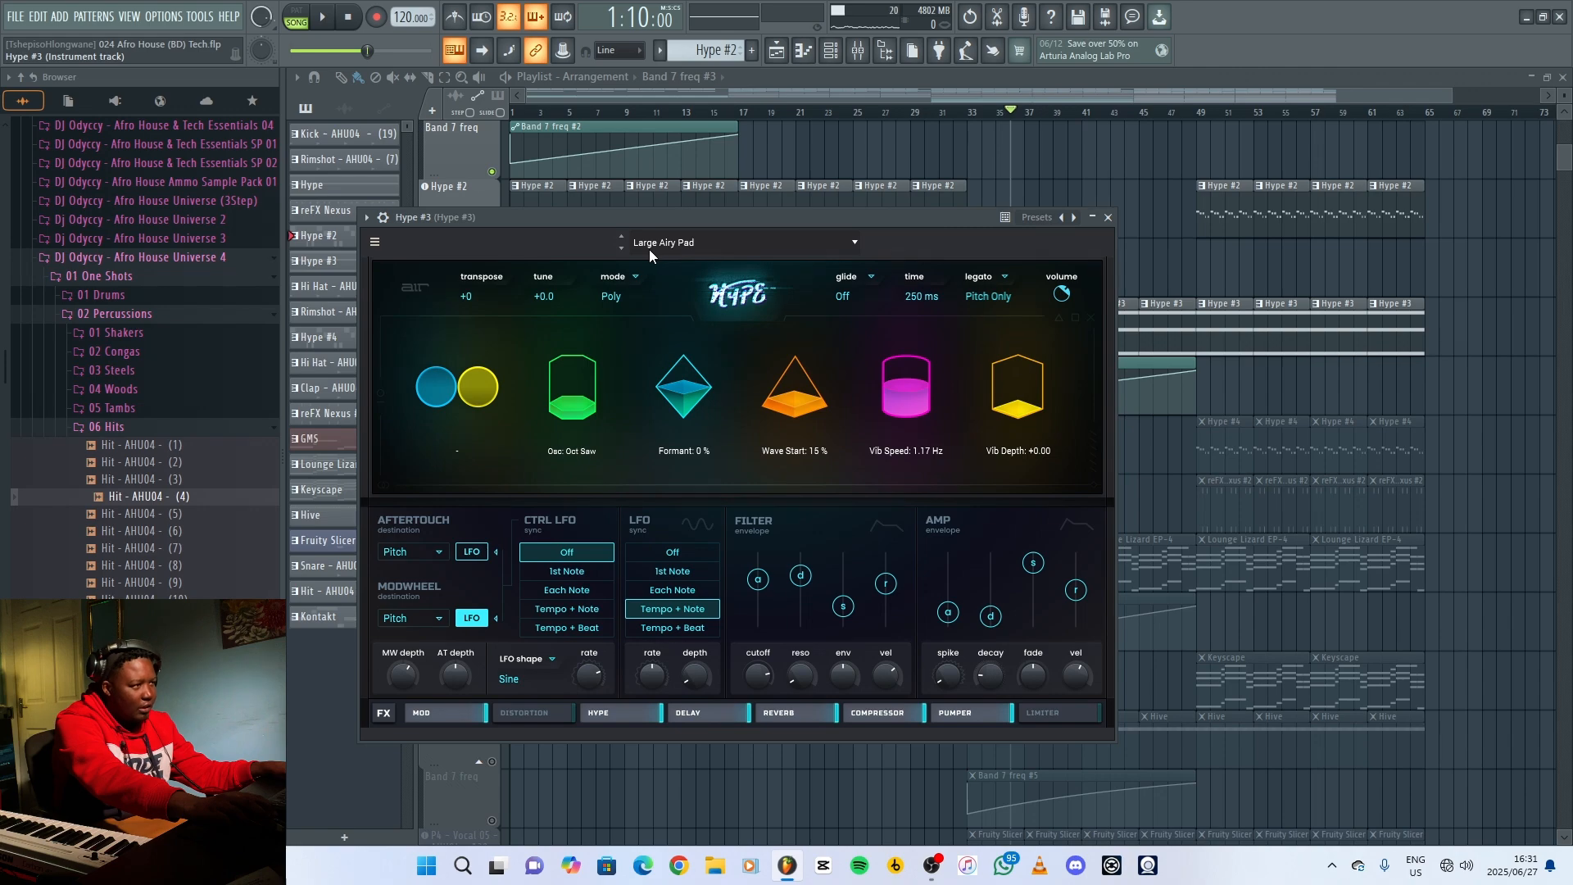
click(1110, 217)
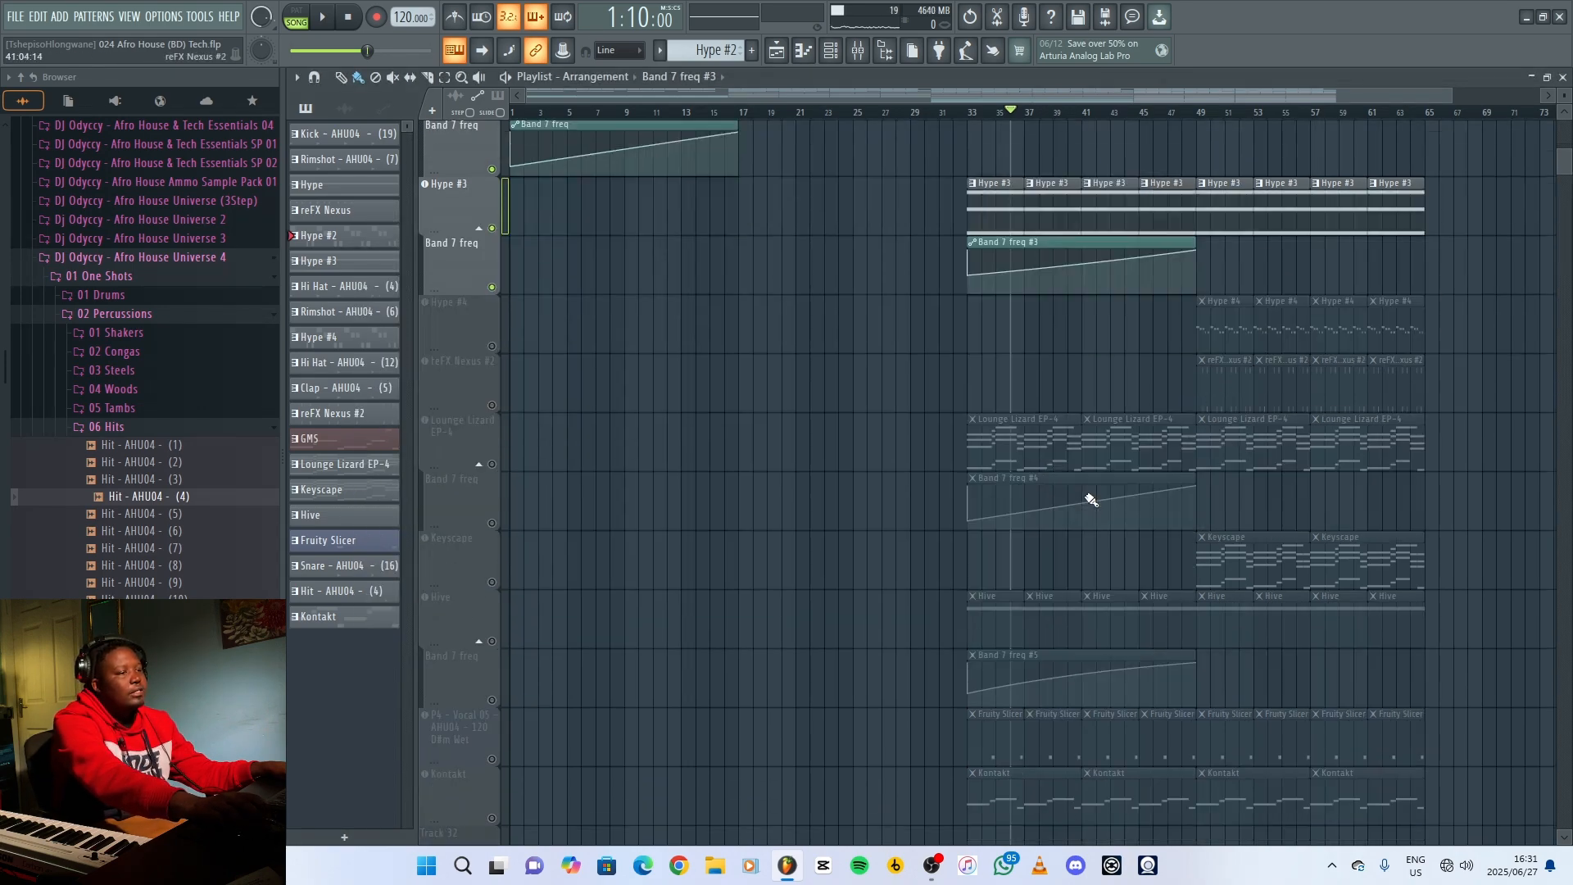
Place the playhead at bar 49, unmute the Hype #4 track and check the preset loaded in its synthesizer.
click(1199, 113)
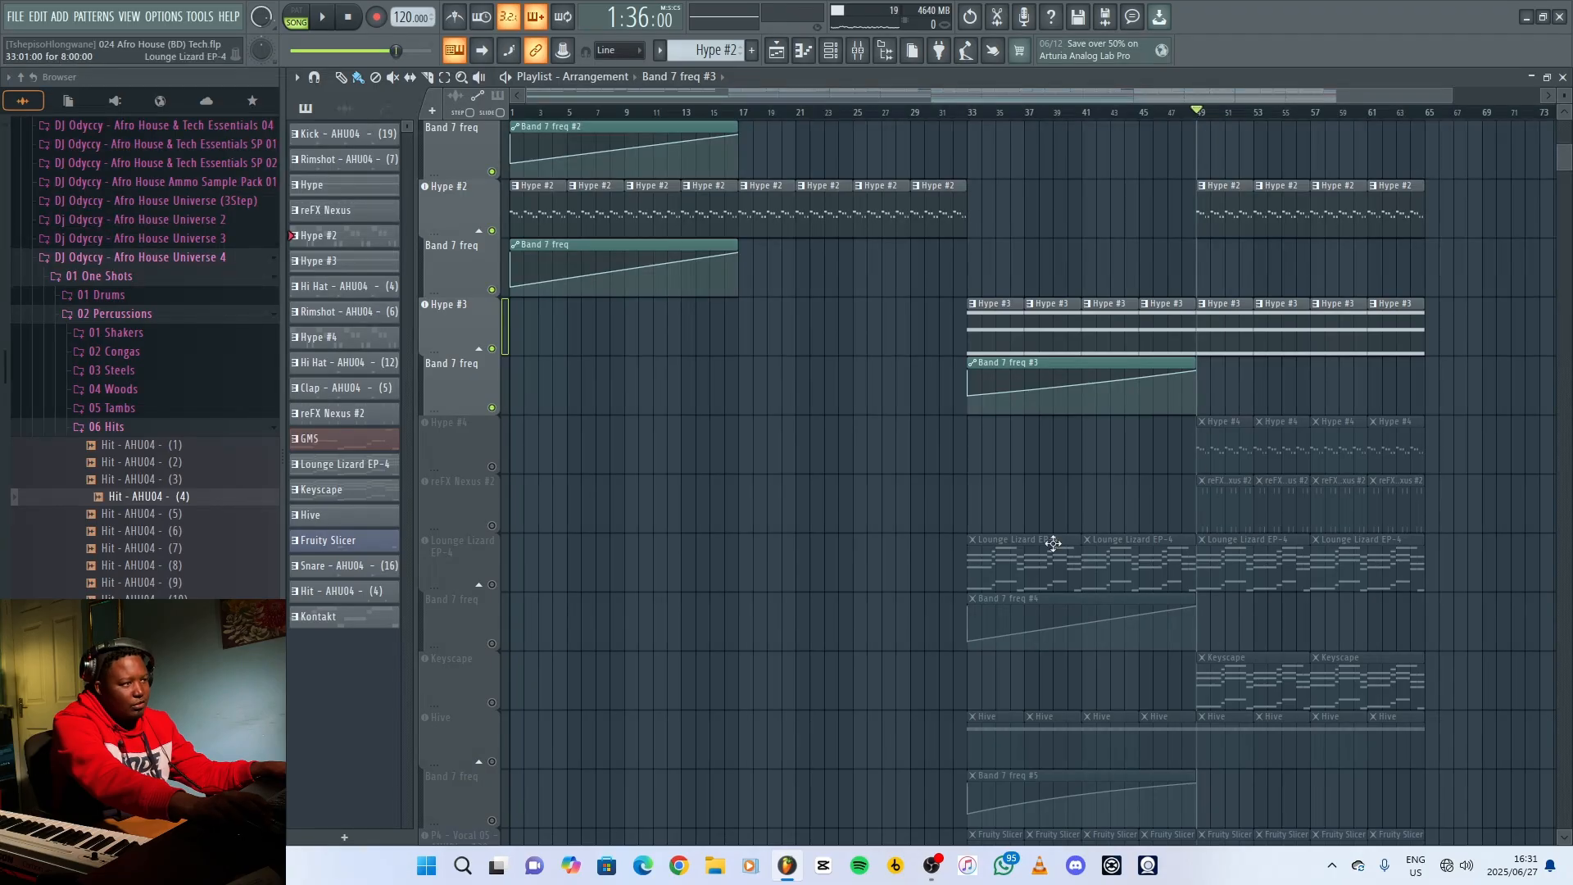
click(492, 467)
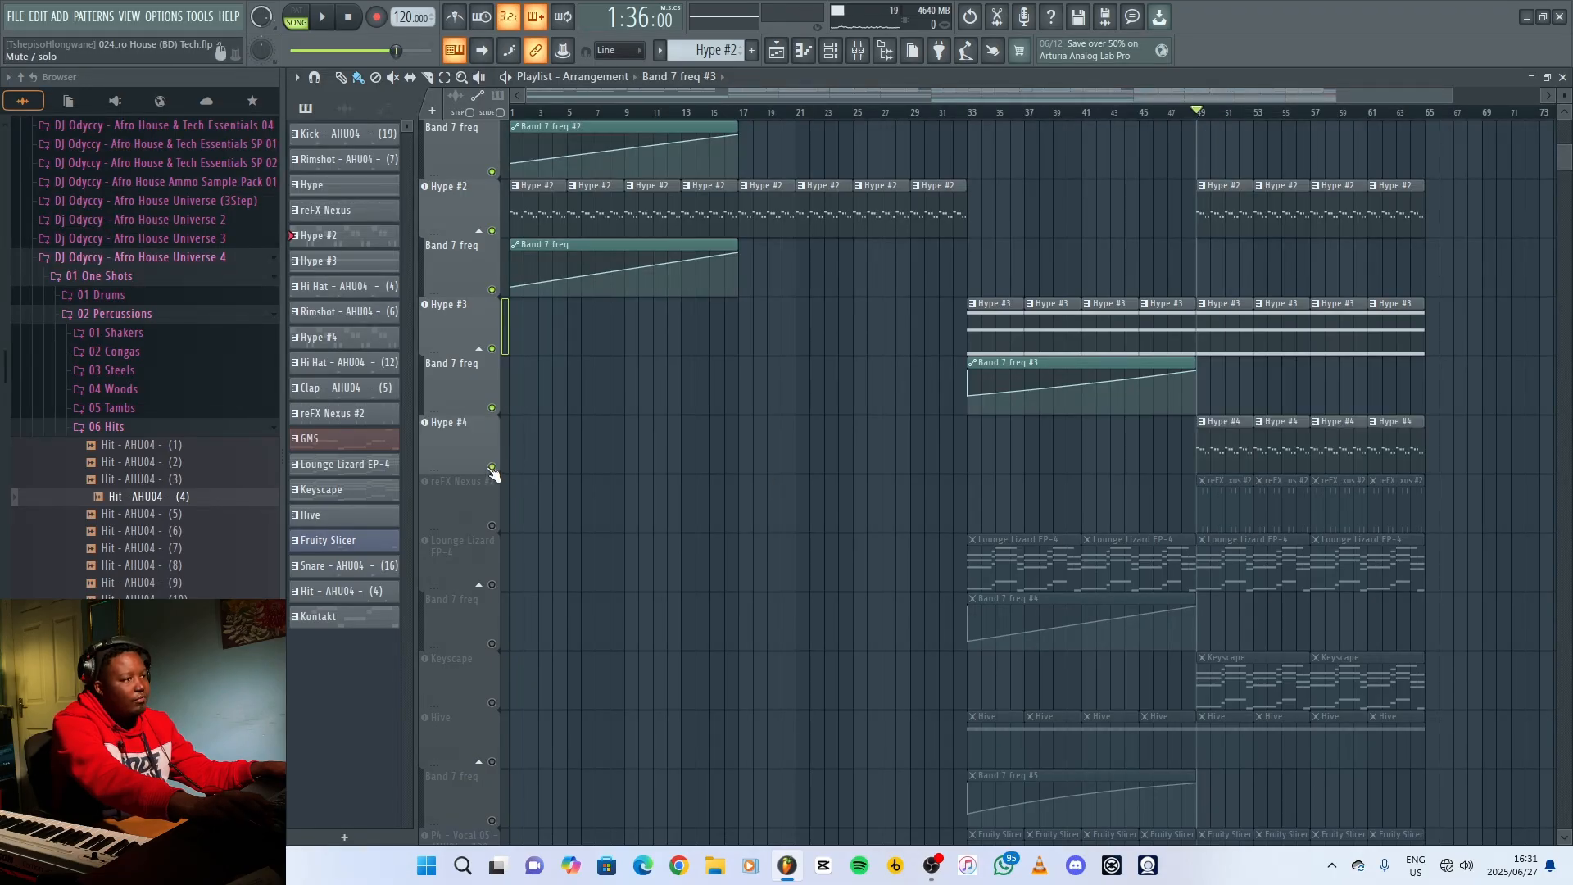
click(440, 439)
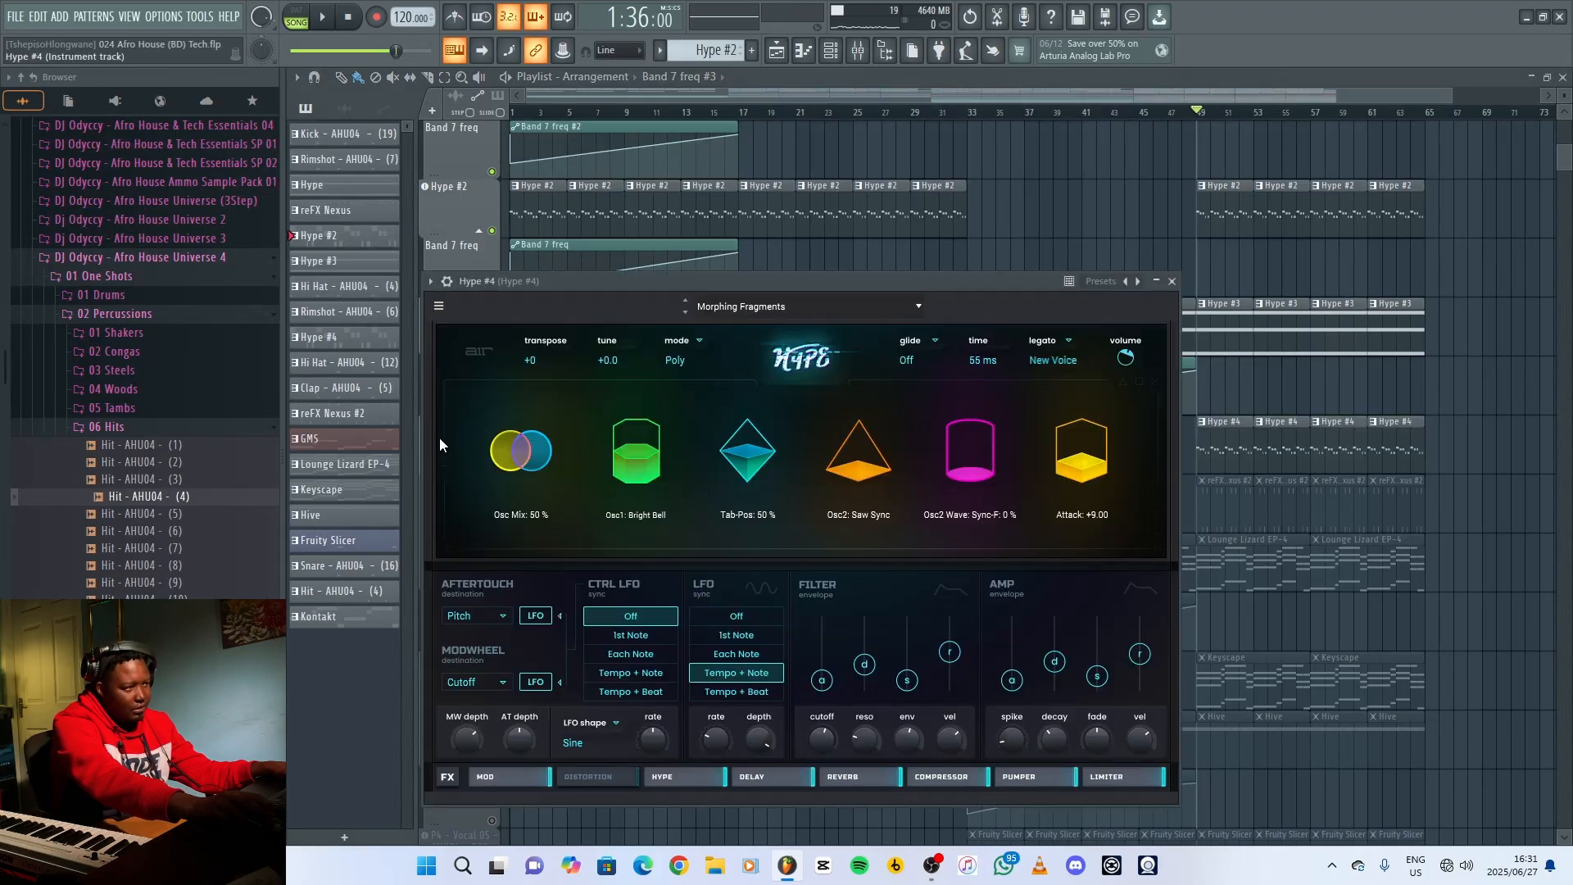
click(1172, 281)
Play the arrangement from bar 49 and examine the Hype #4 notes in the piano roll, returning to the playlist.
key(space)
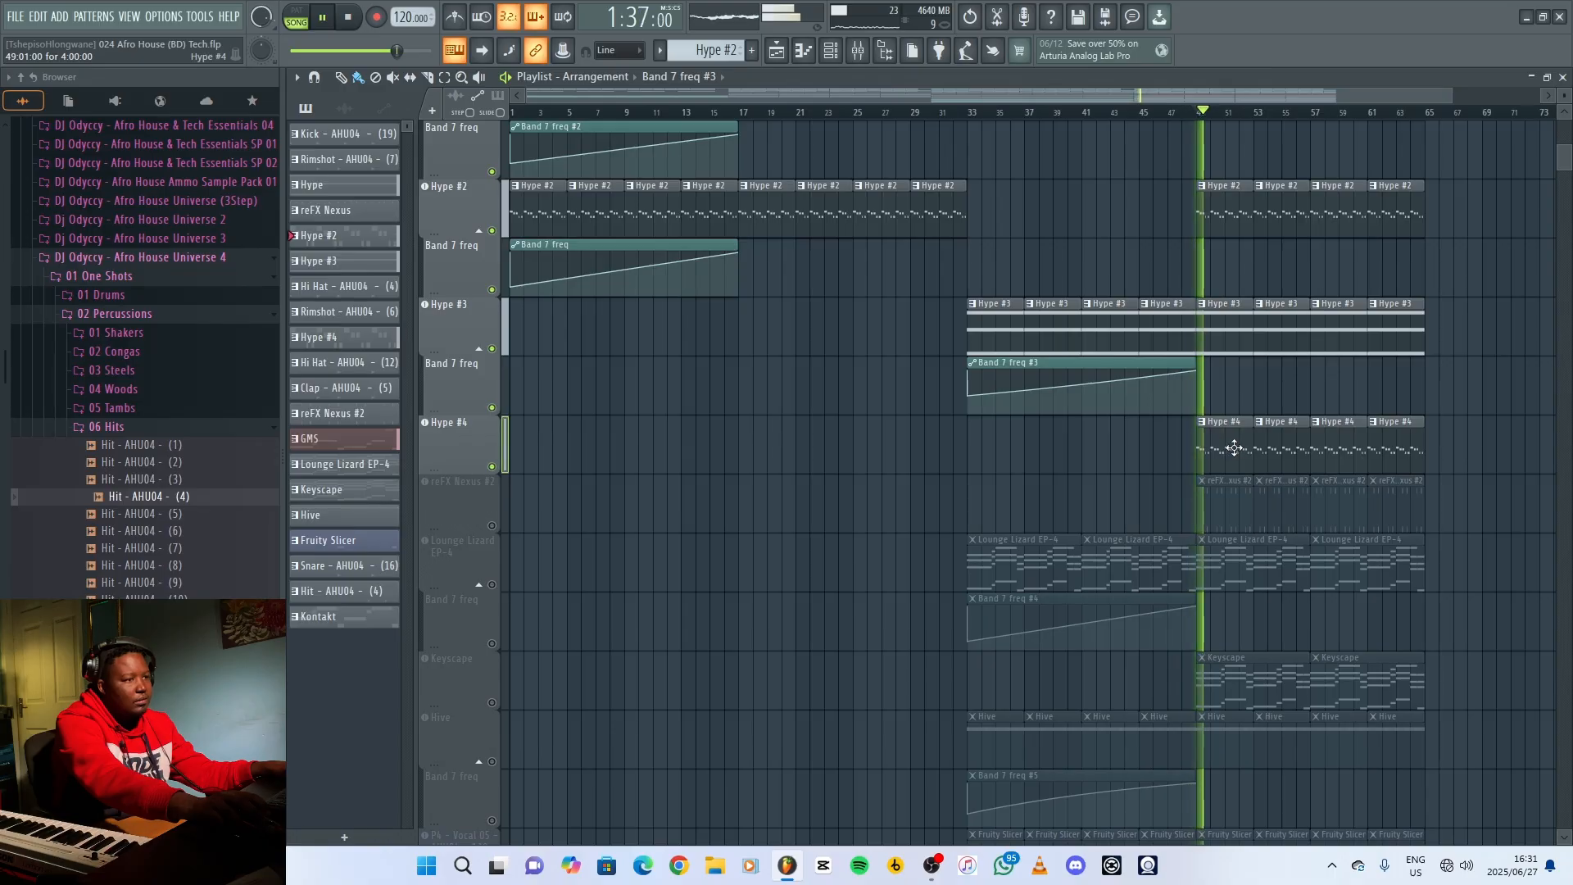
double_click(1234, 442)
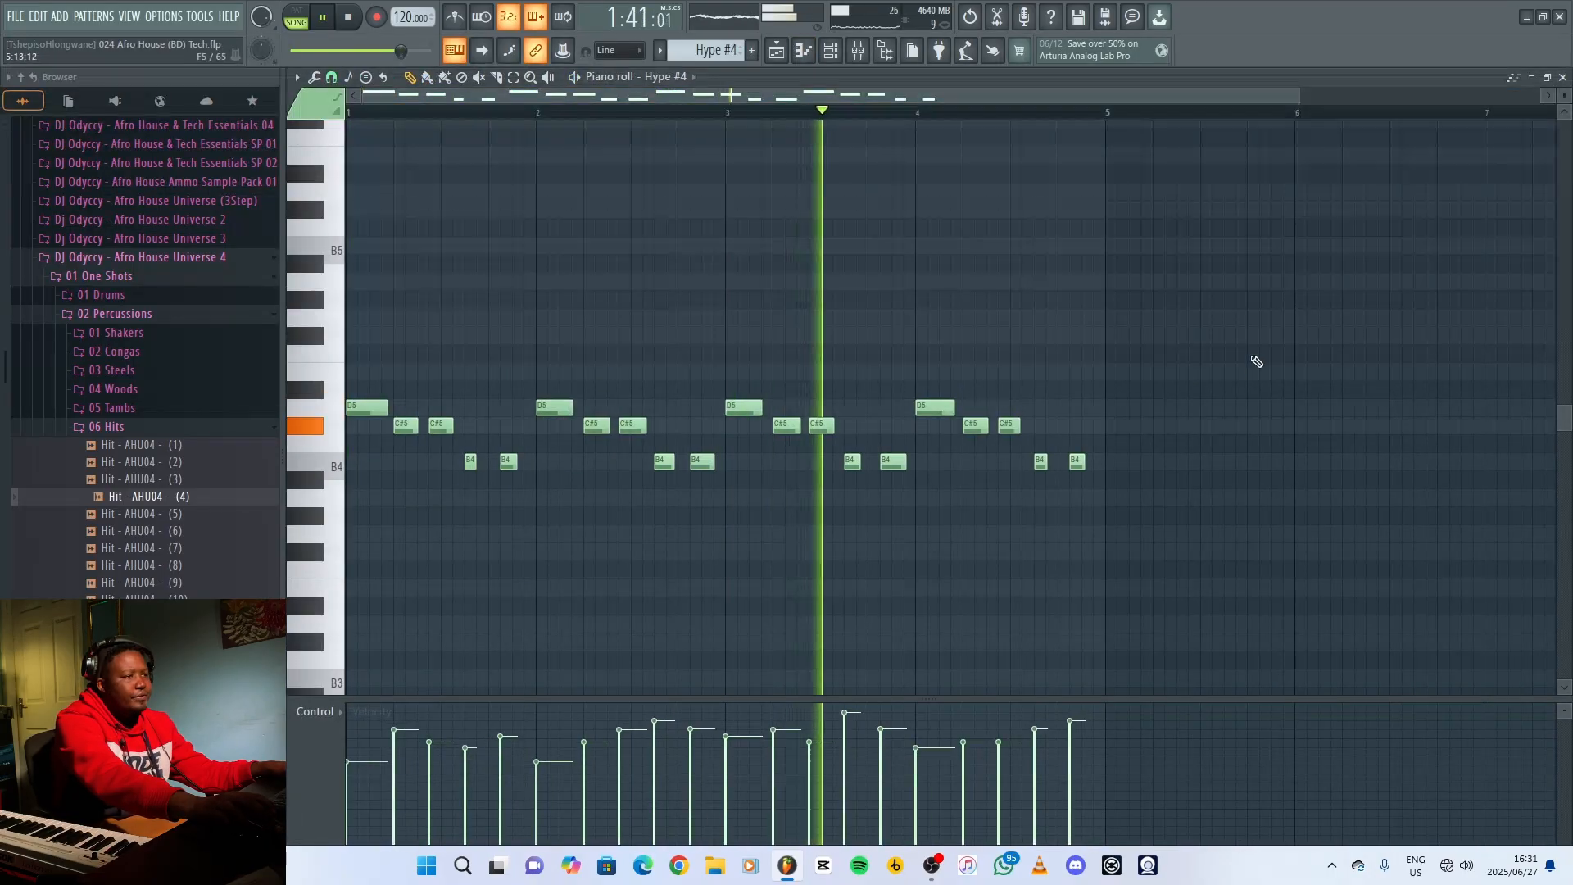
key(space)
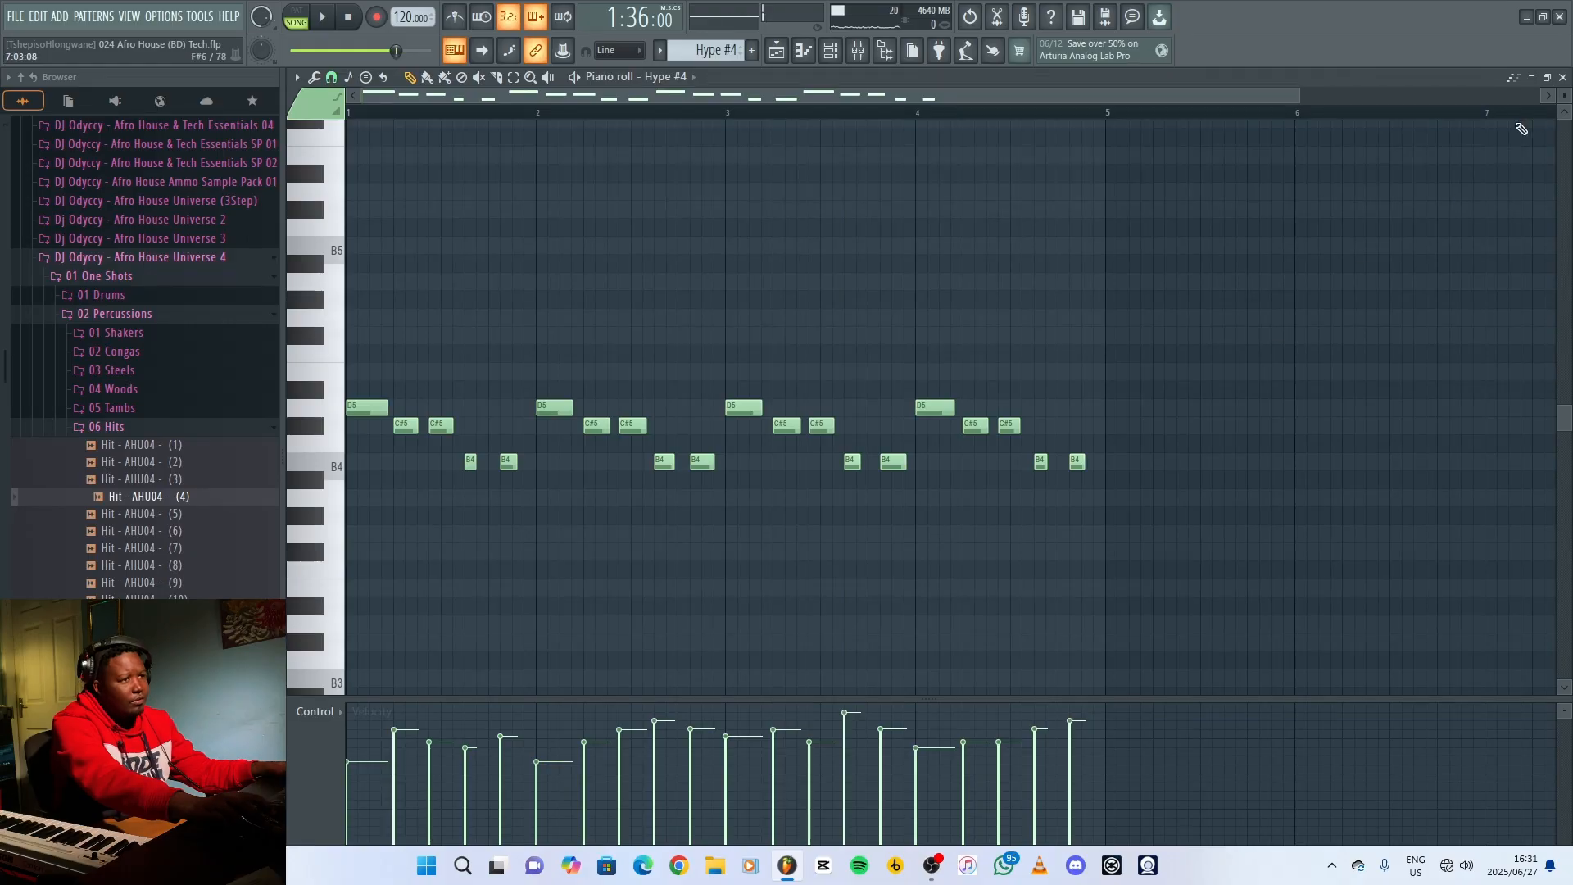
click(1563, 77)
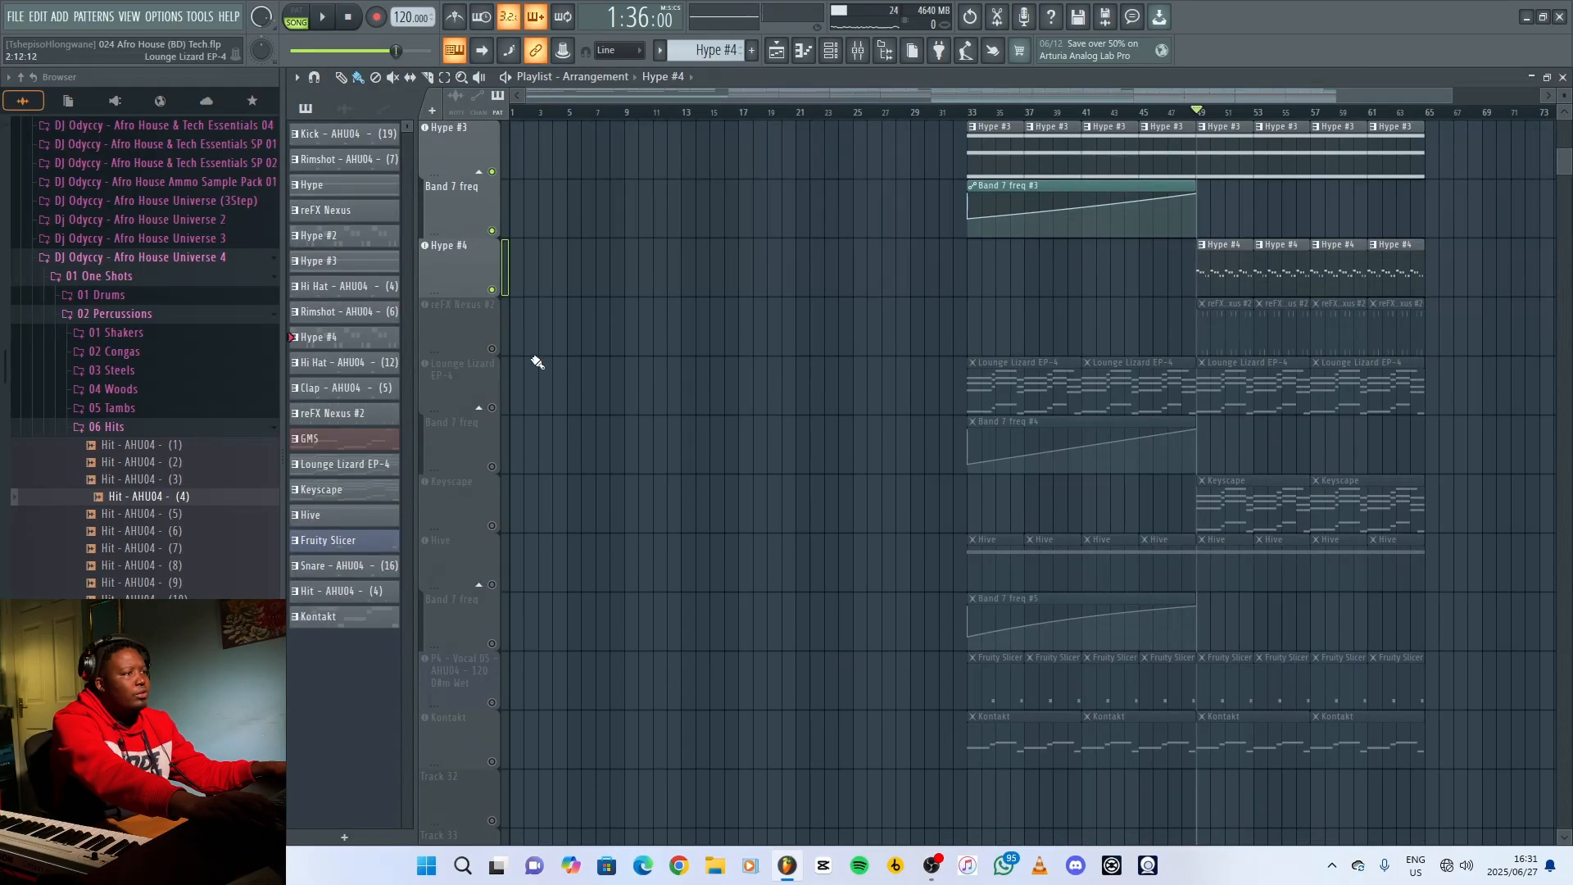
Unmute the reFX Nexus #2 track and check the preset loaded in its synthesizer.
click(491, 349)
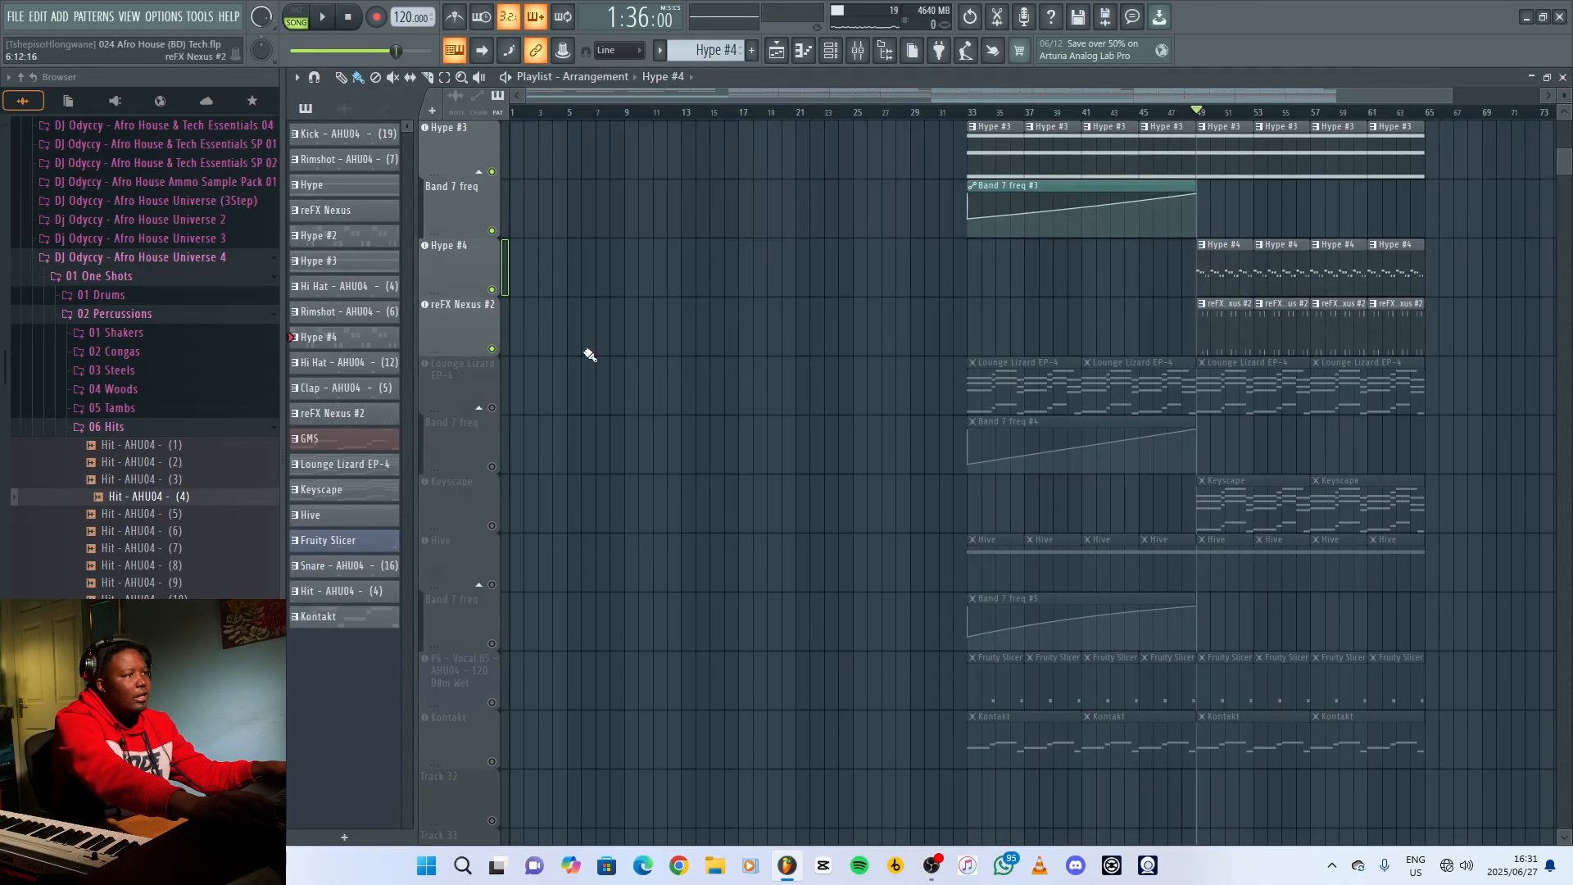
click(457, 326)
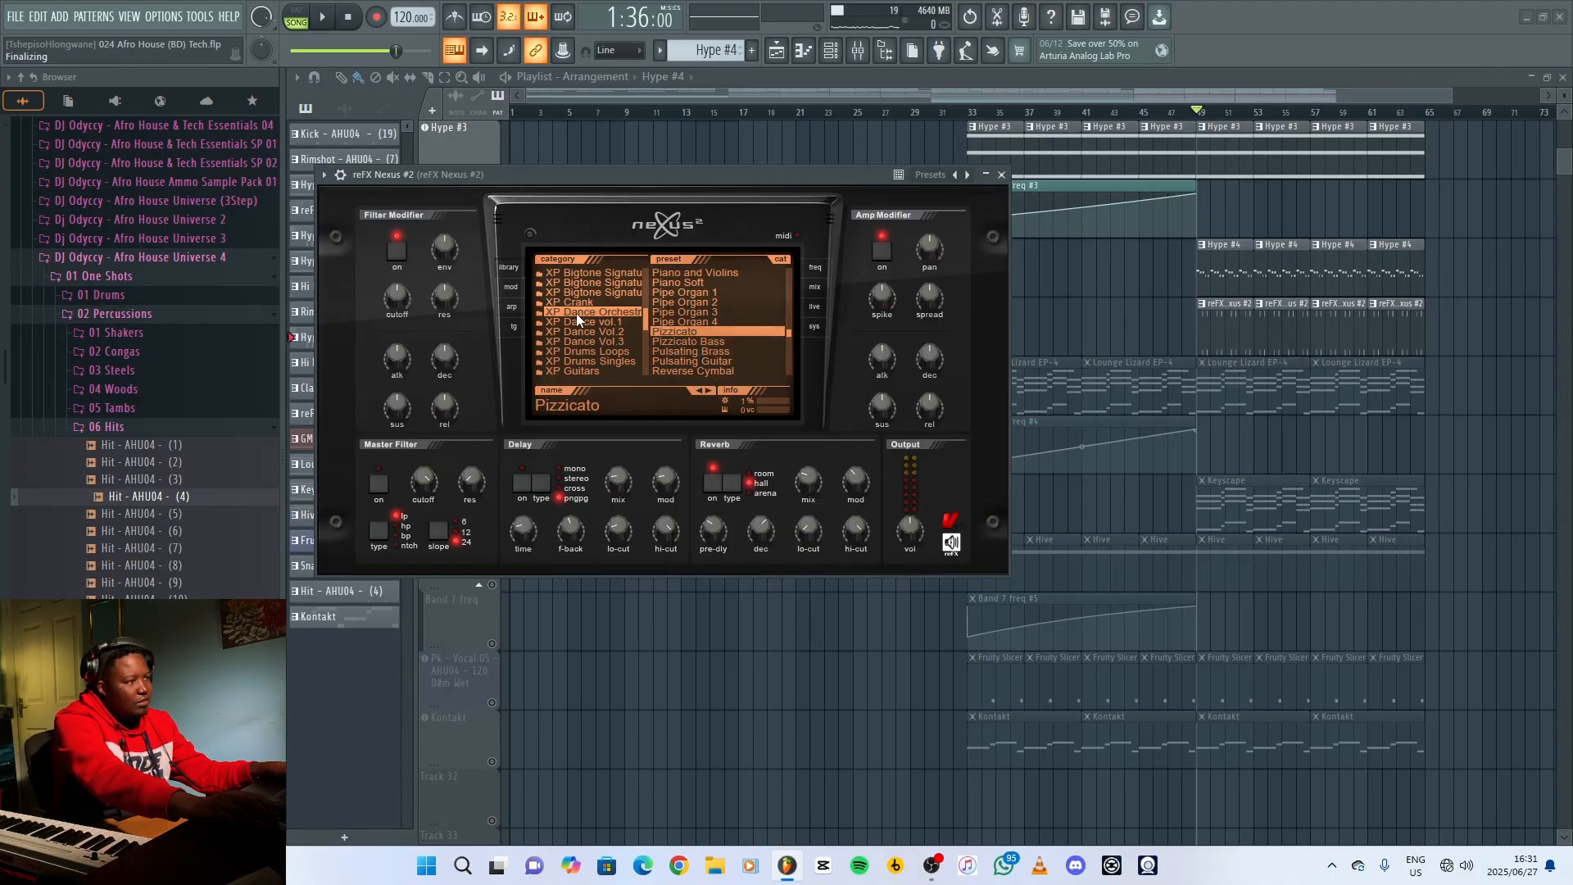
click(1001, 176)
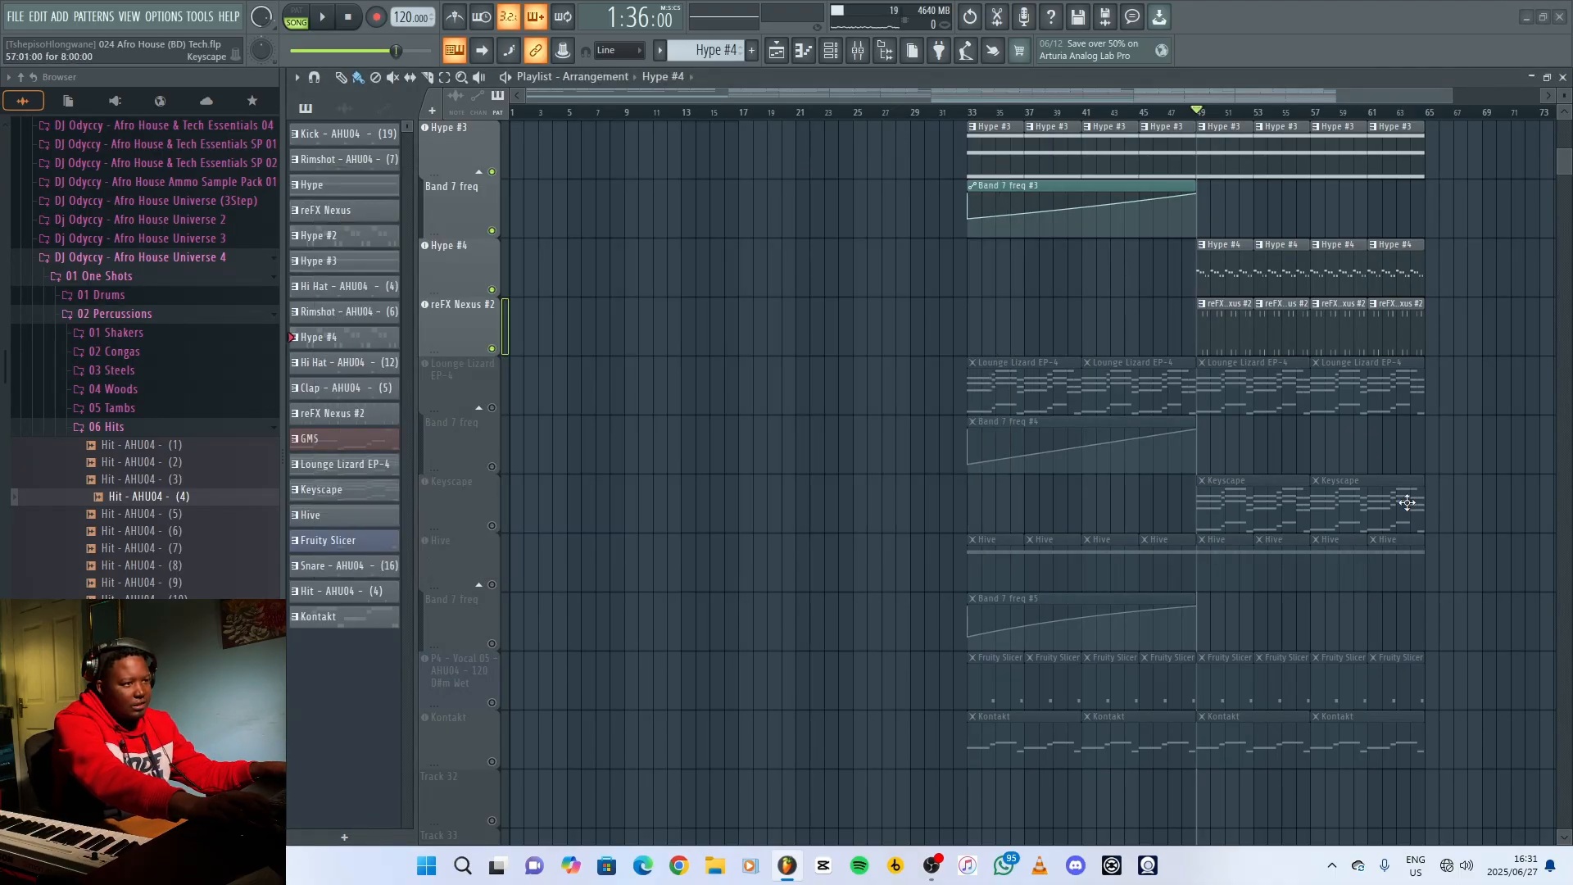
Play the arrangement from bar 49 and examine the reFX Nexus #2 notes in the piano roll, returning to the playlist.
key(space)
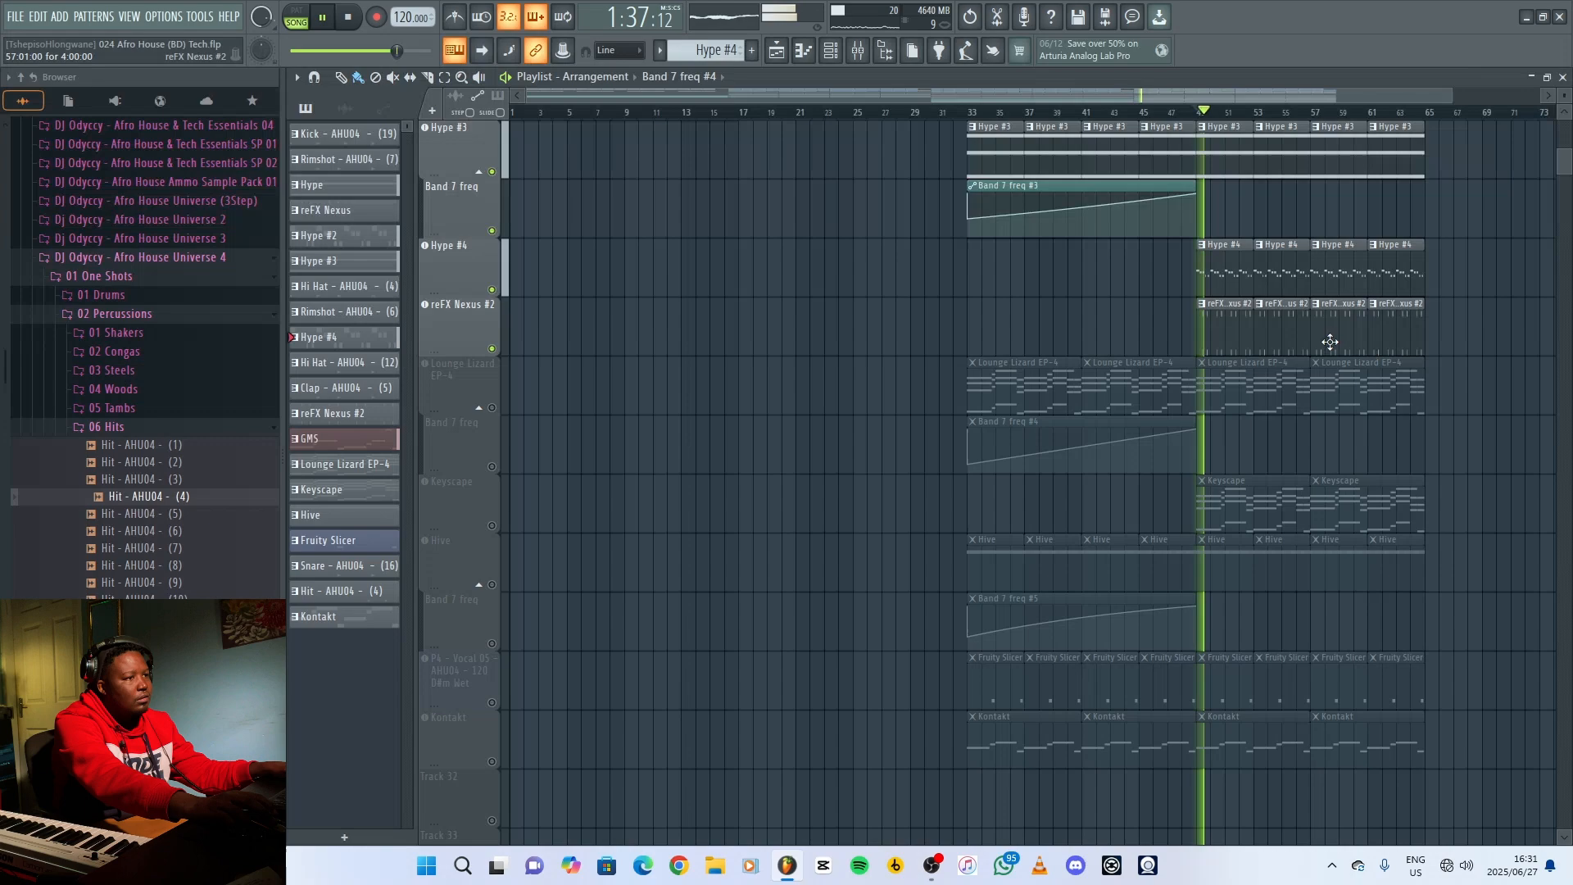
double_click(1218, 340)
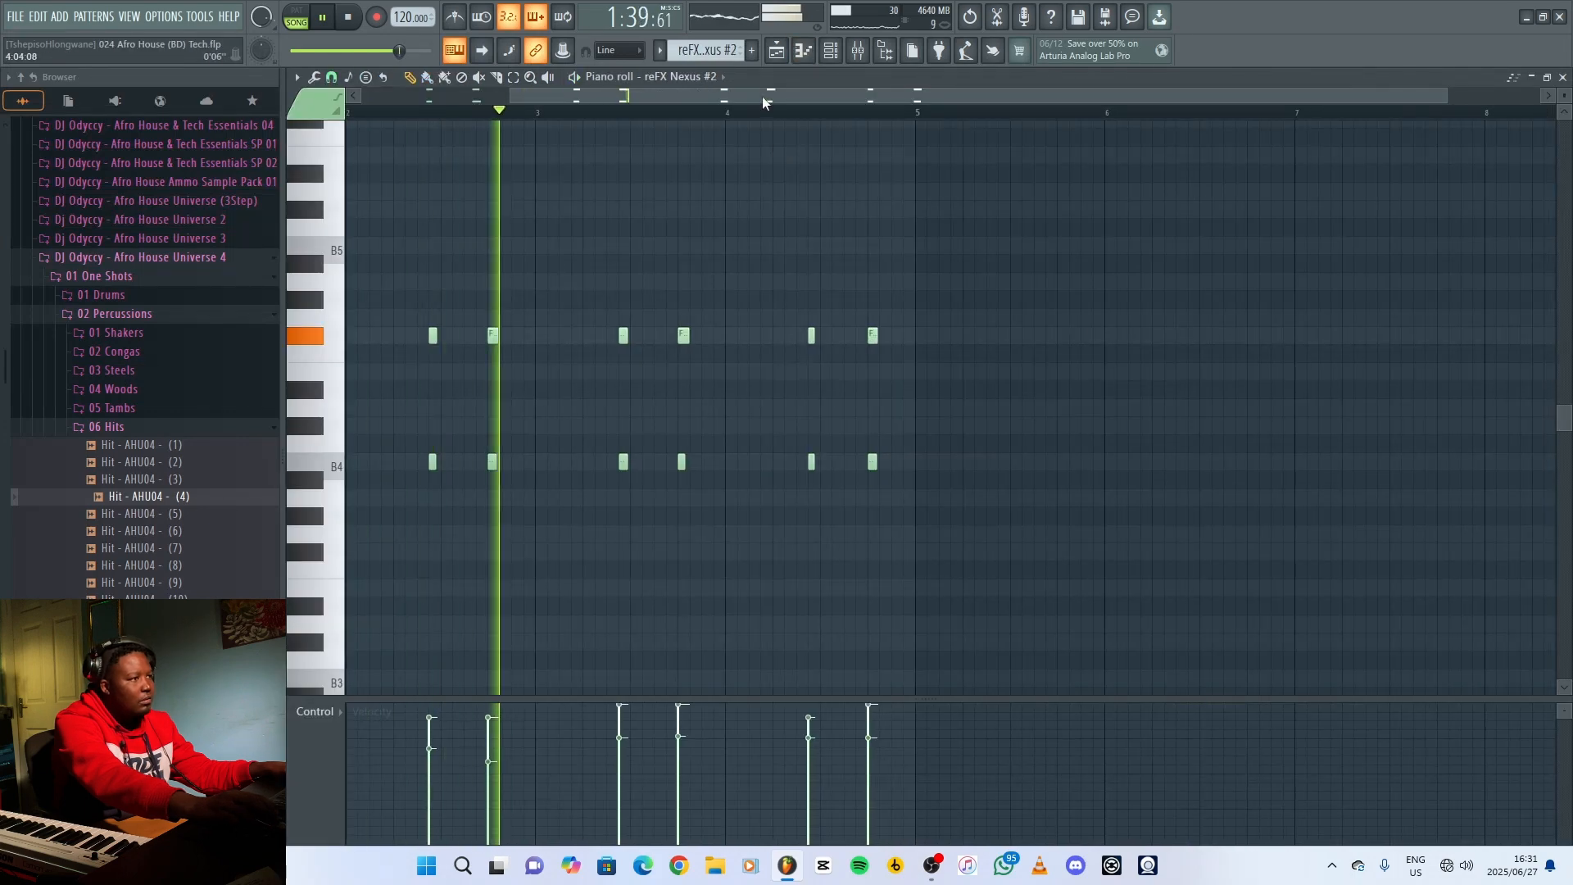
drag(765, 98, 417, 111)
click(1563, 77)
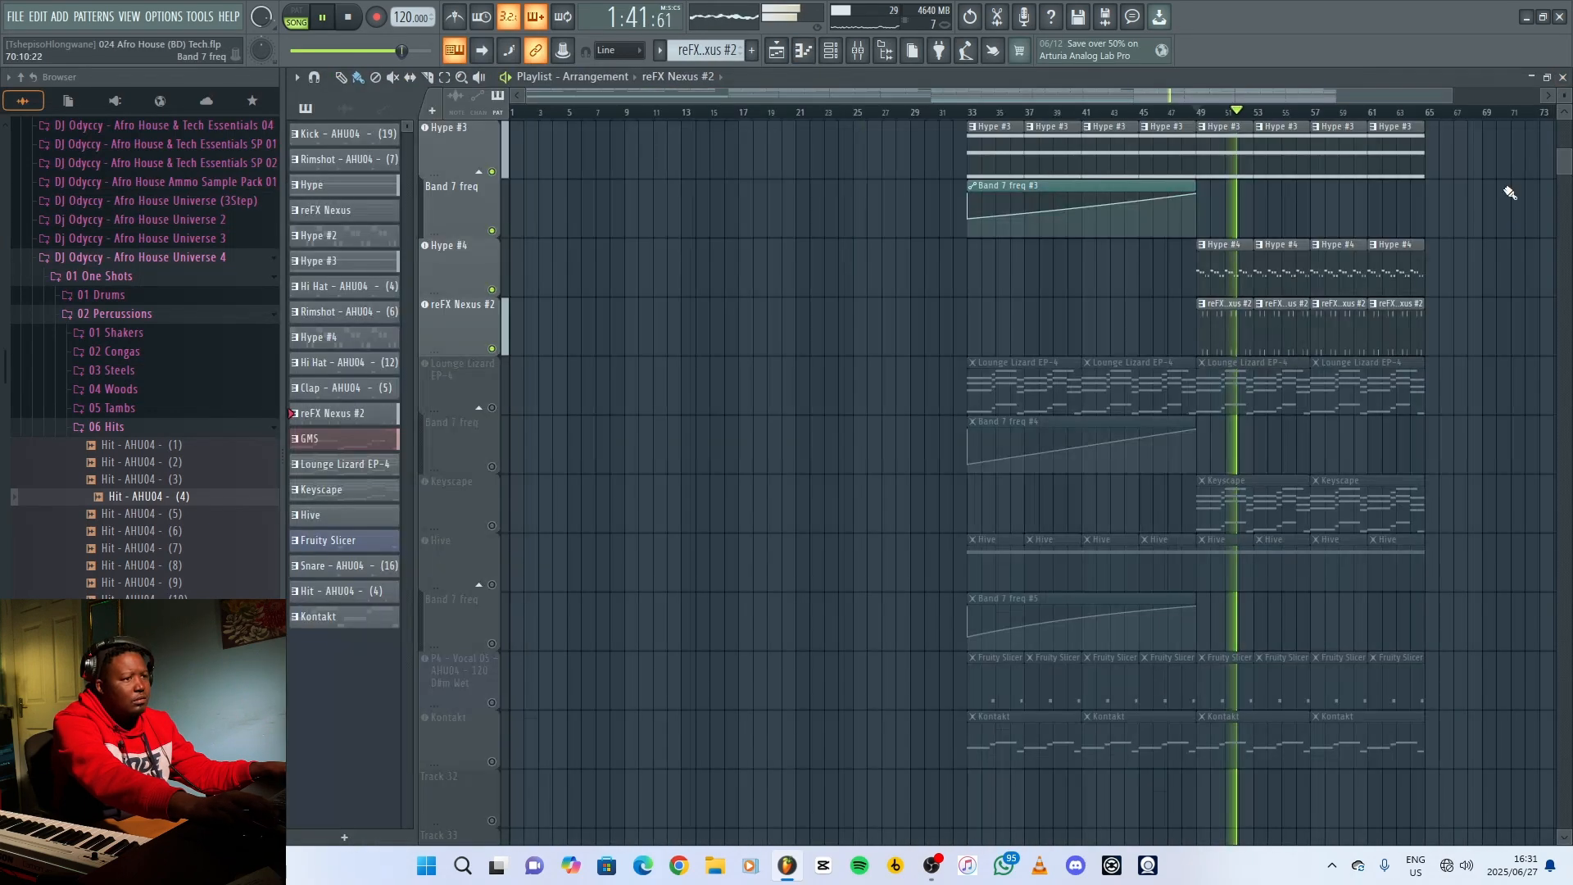
key(space)
Unmute the Lounge Lizard EP-4 track, play from bar 49 and examine its chord notes in the piano roll, returning to the playlist.
click(492, 407)
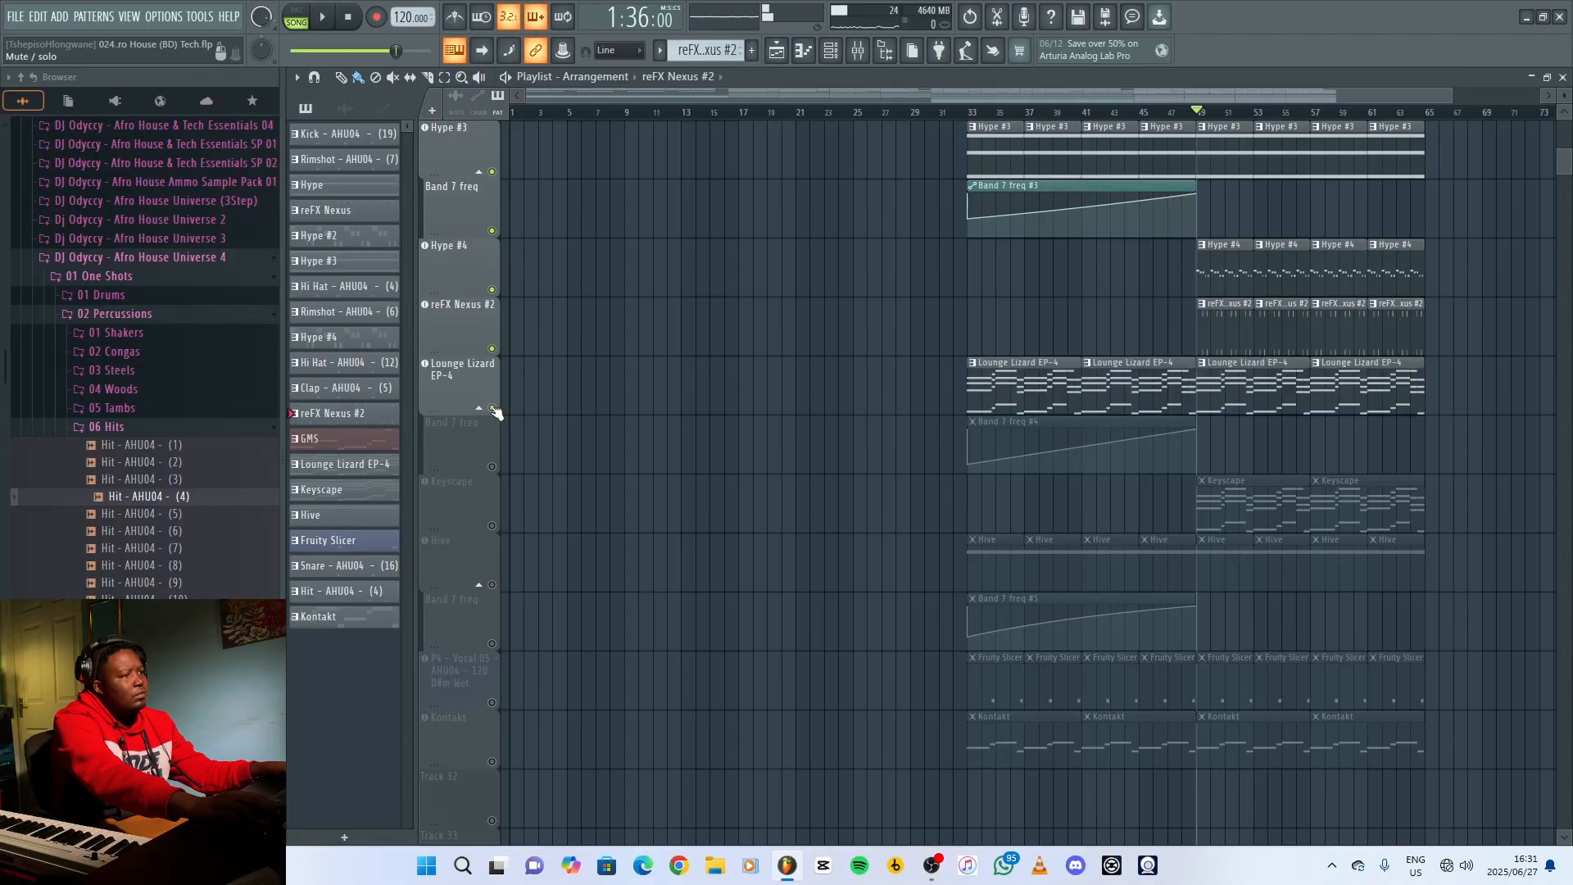
scroll(1152, 376, up, 1)
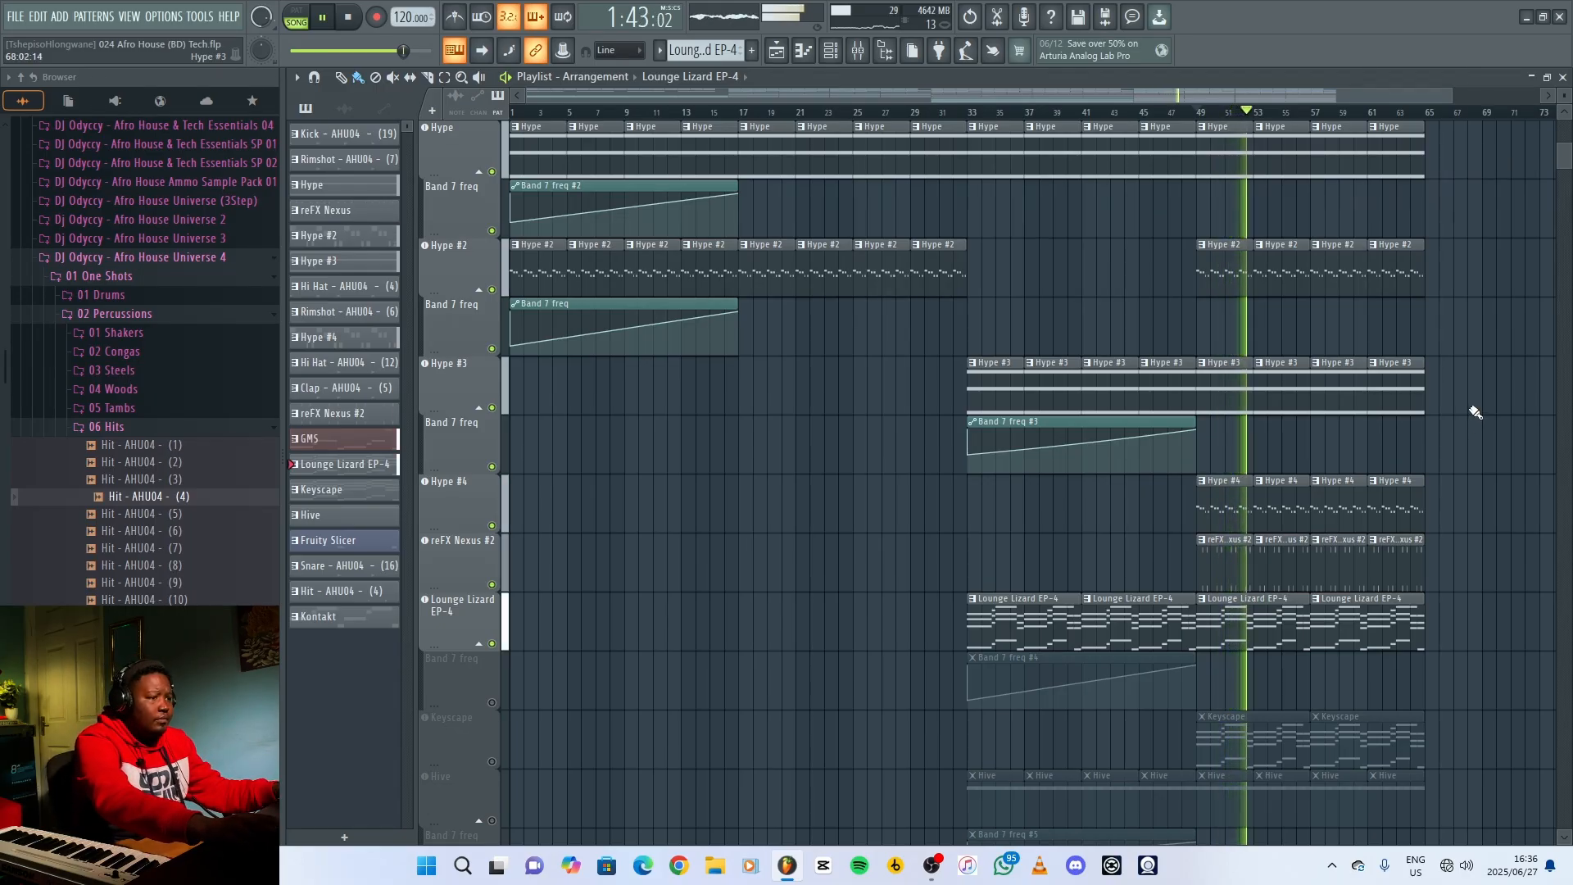
double_click(1276, 639)
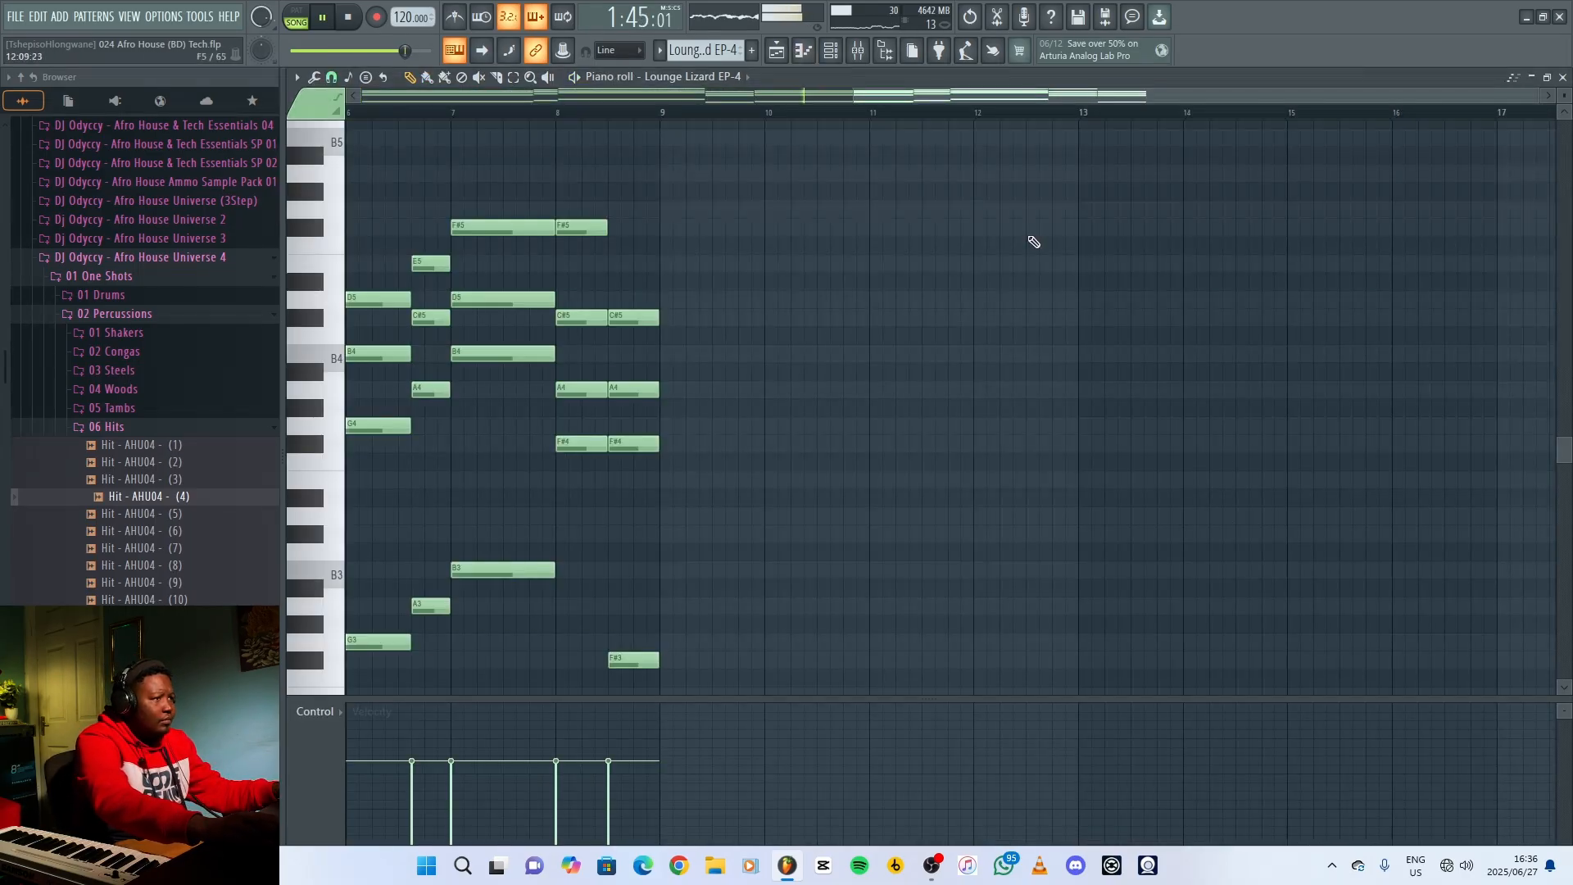
drag(944, 101, 381, 104)
scroll(1228, 374, down, 3)
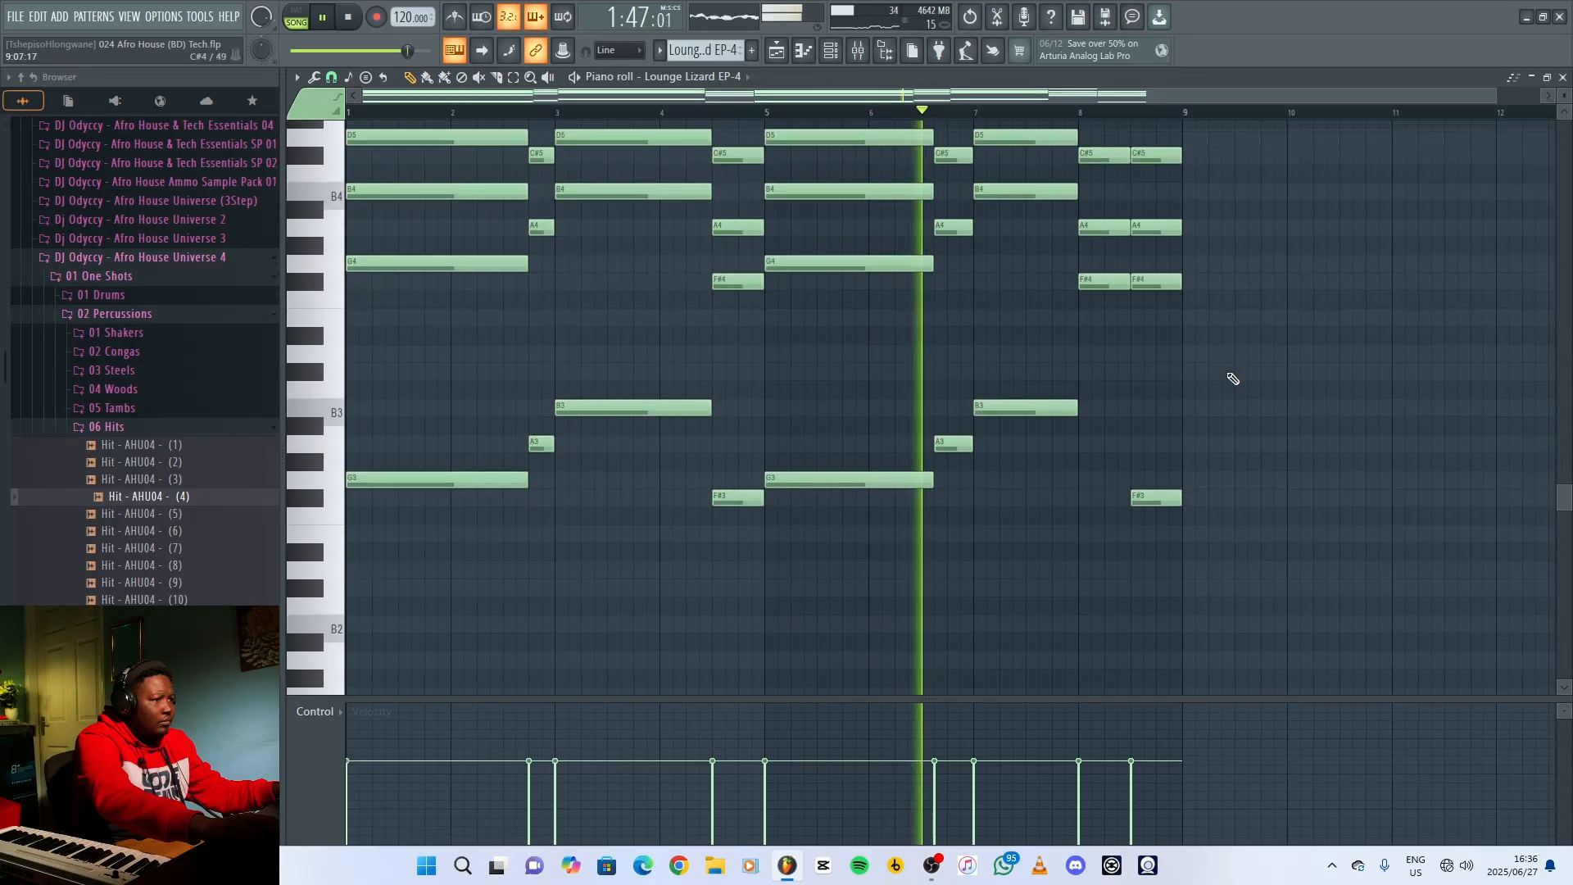
scroll(1228, 375, up, 2)
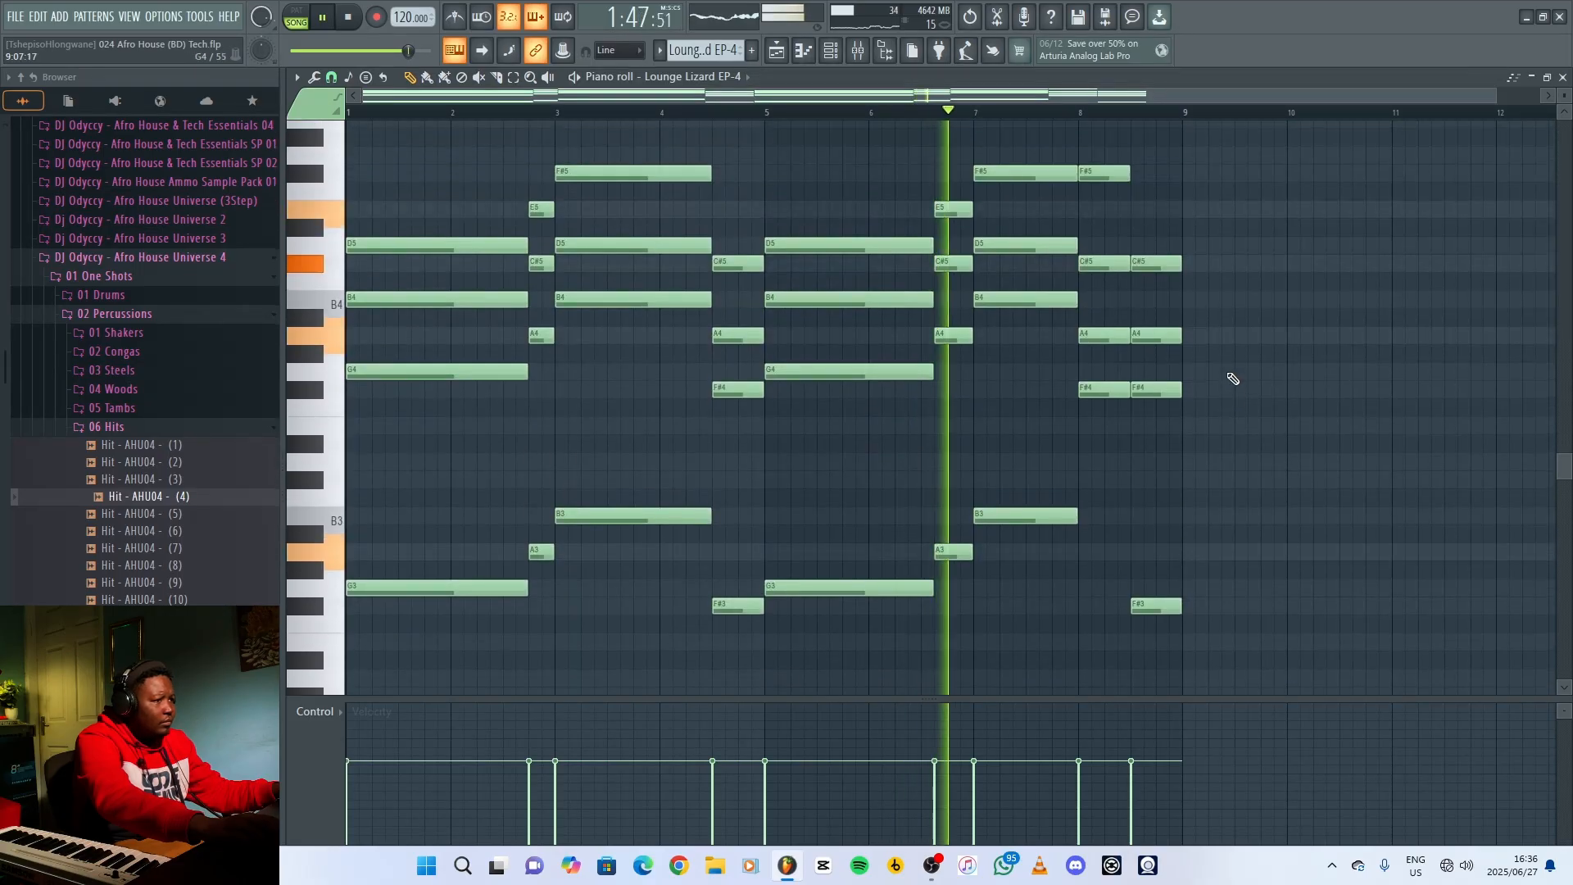
click(1562, 78)
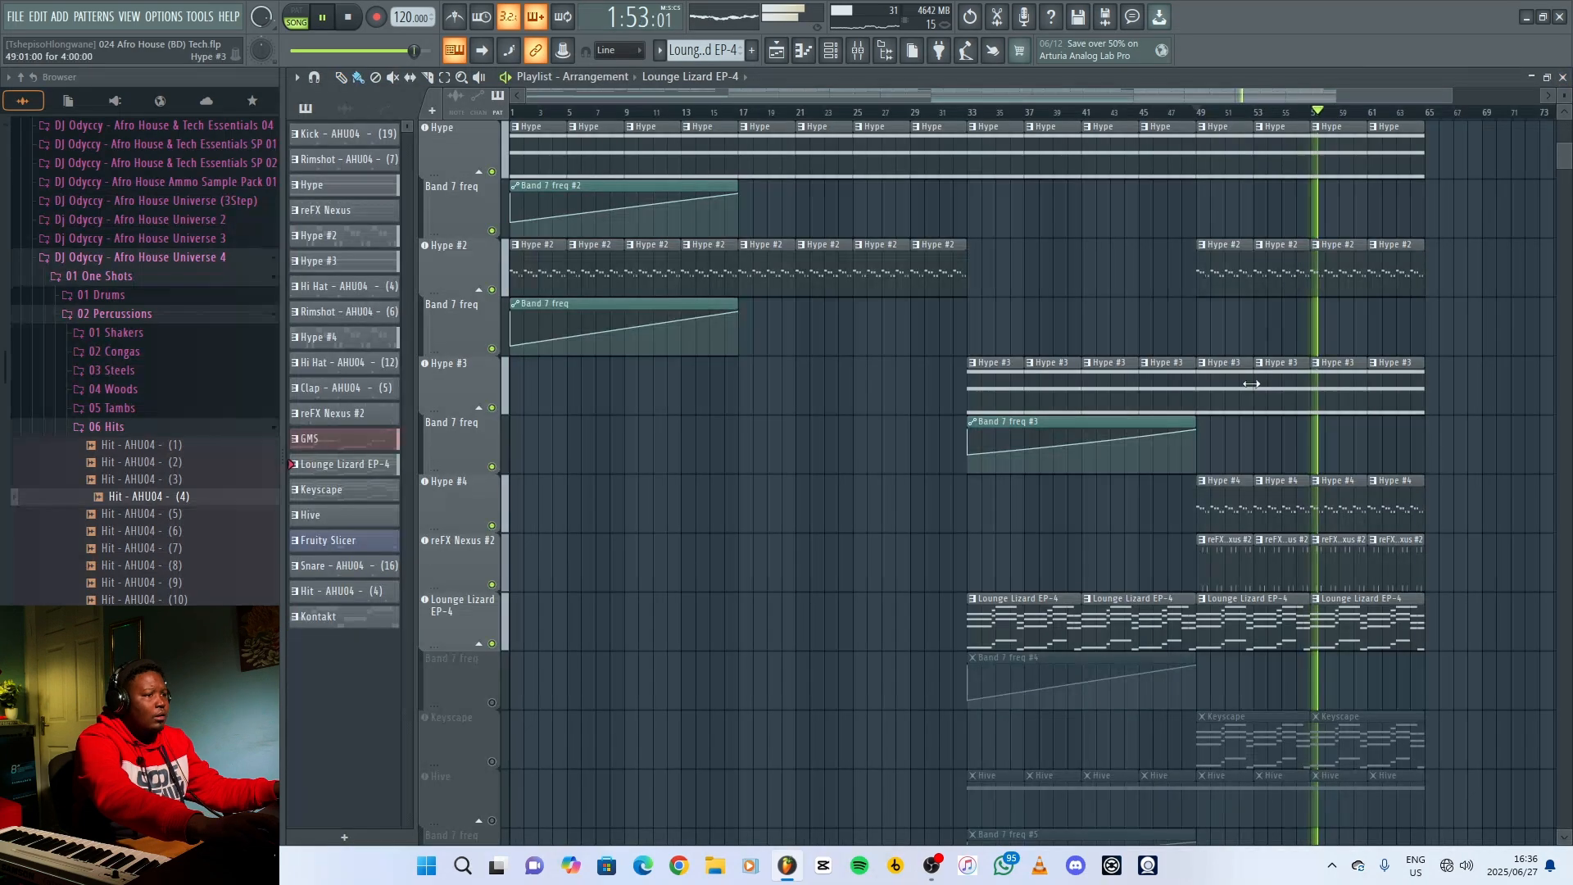
key(space)
Unmute the Band 7 freq automation under Lounge Lizard EP-4 and audition its filter sweep from bar 33.
click(493, 704)
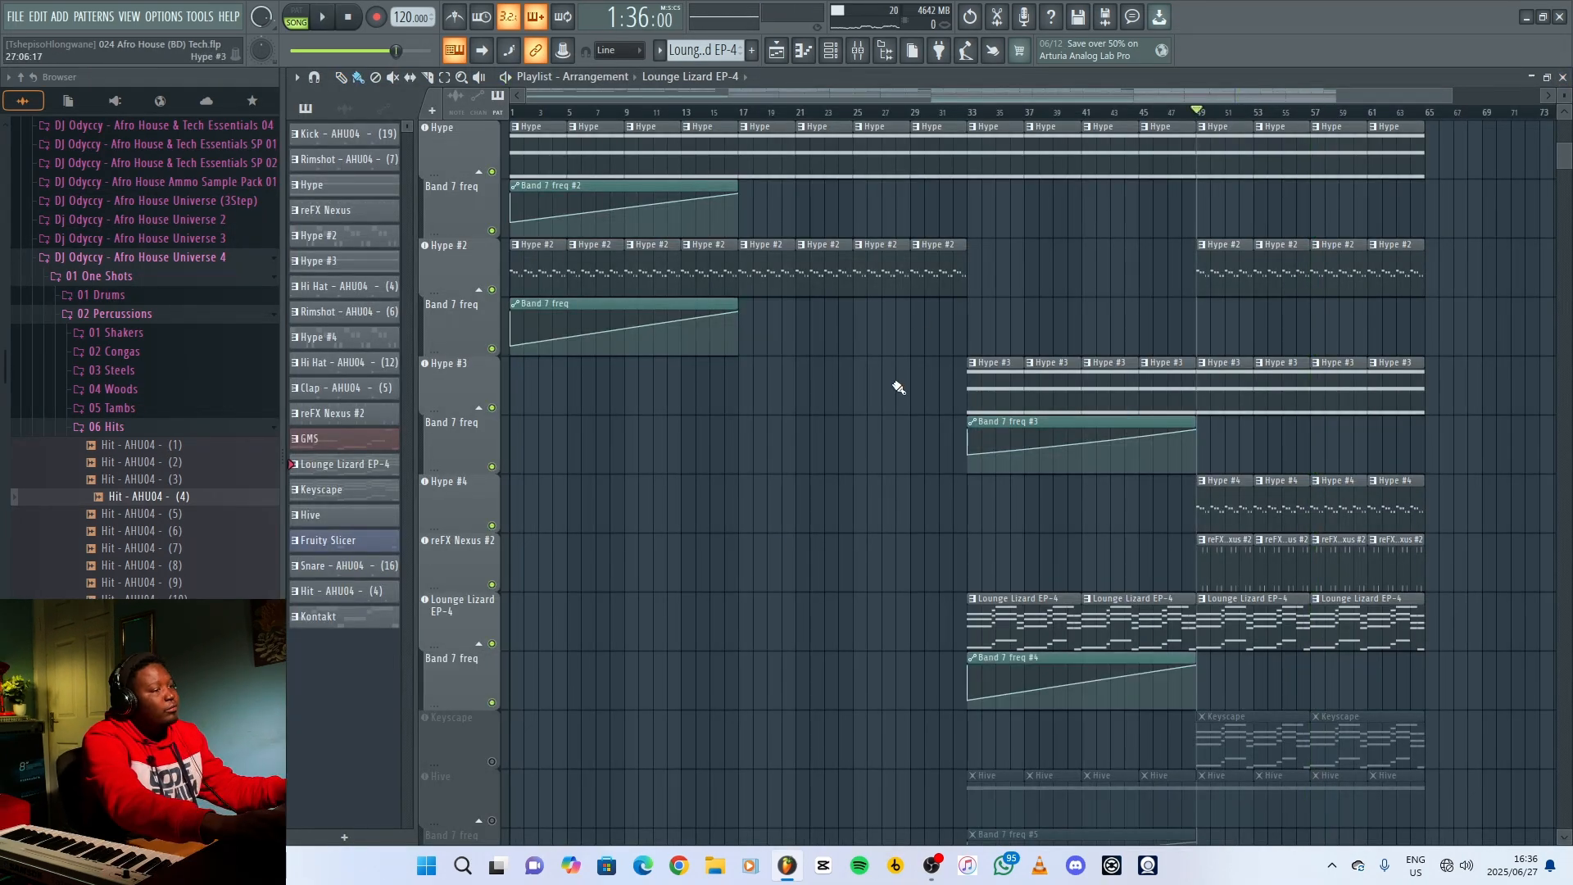
click(973, 112)
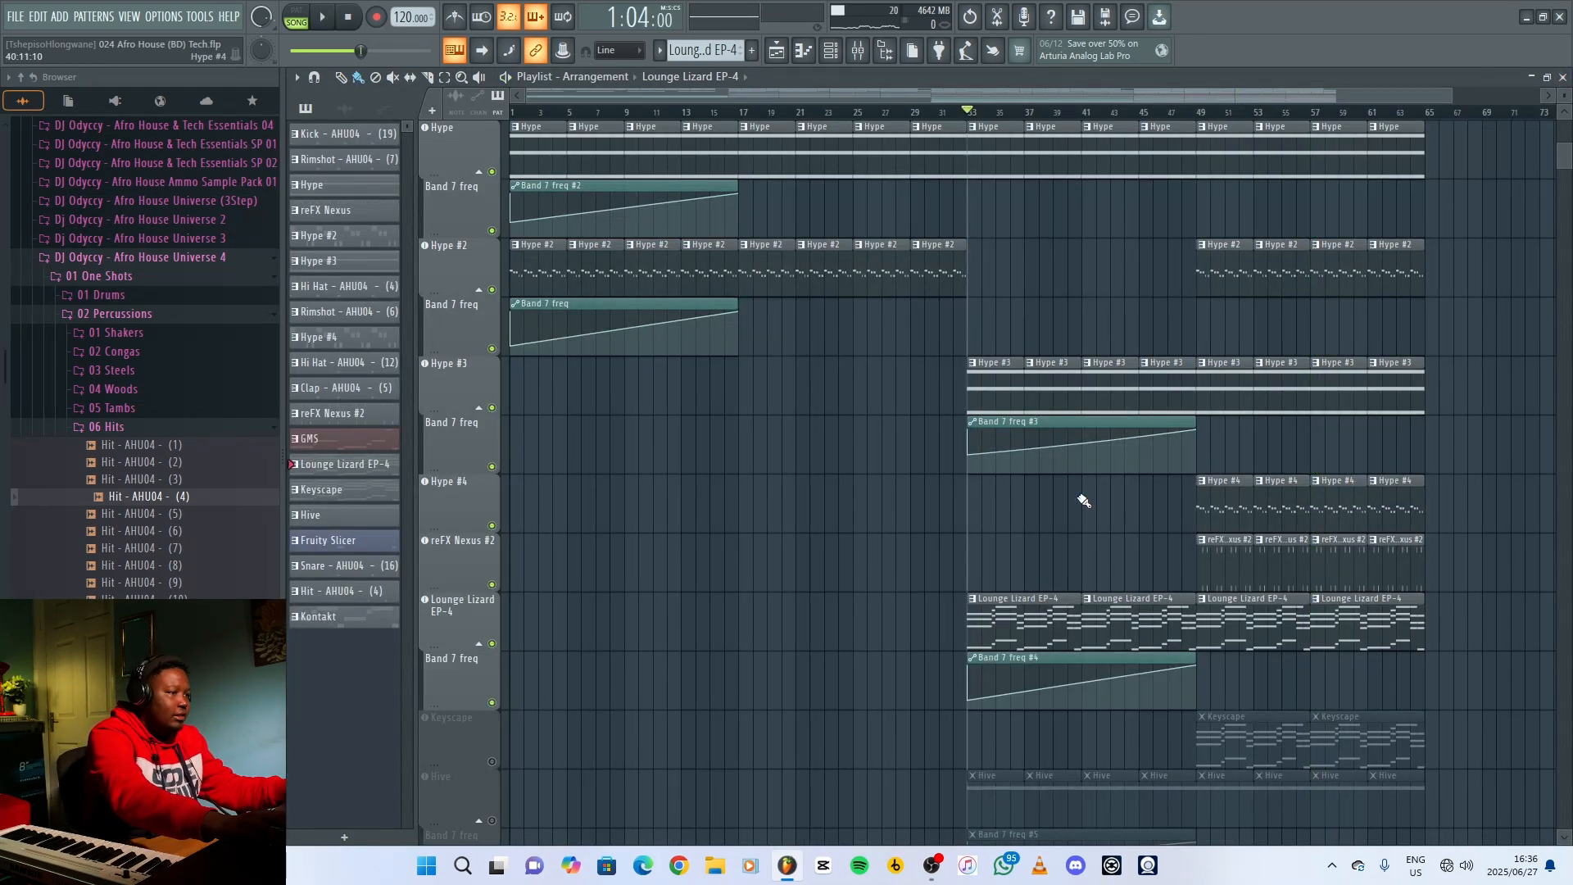
key(space)
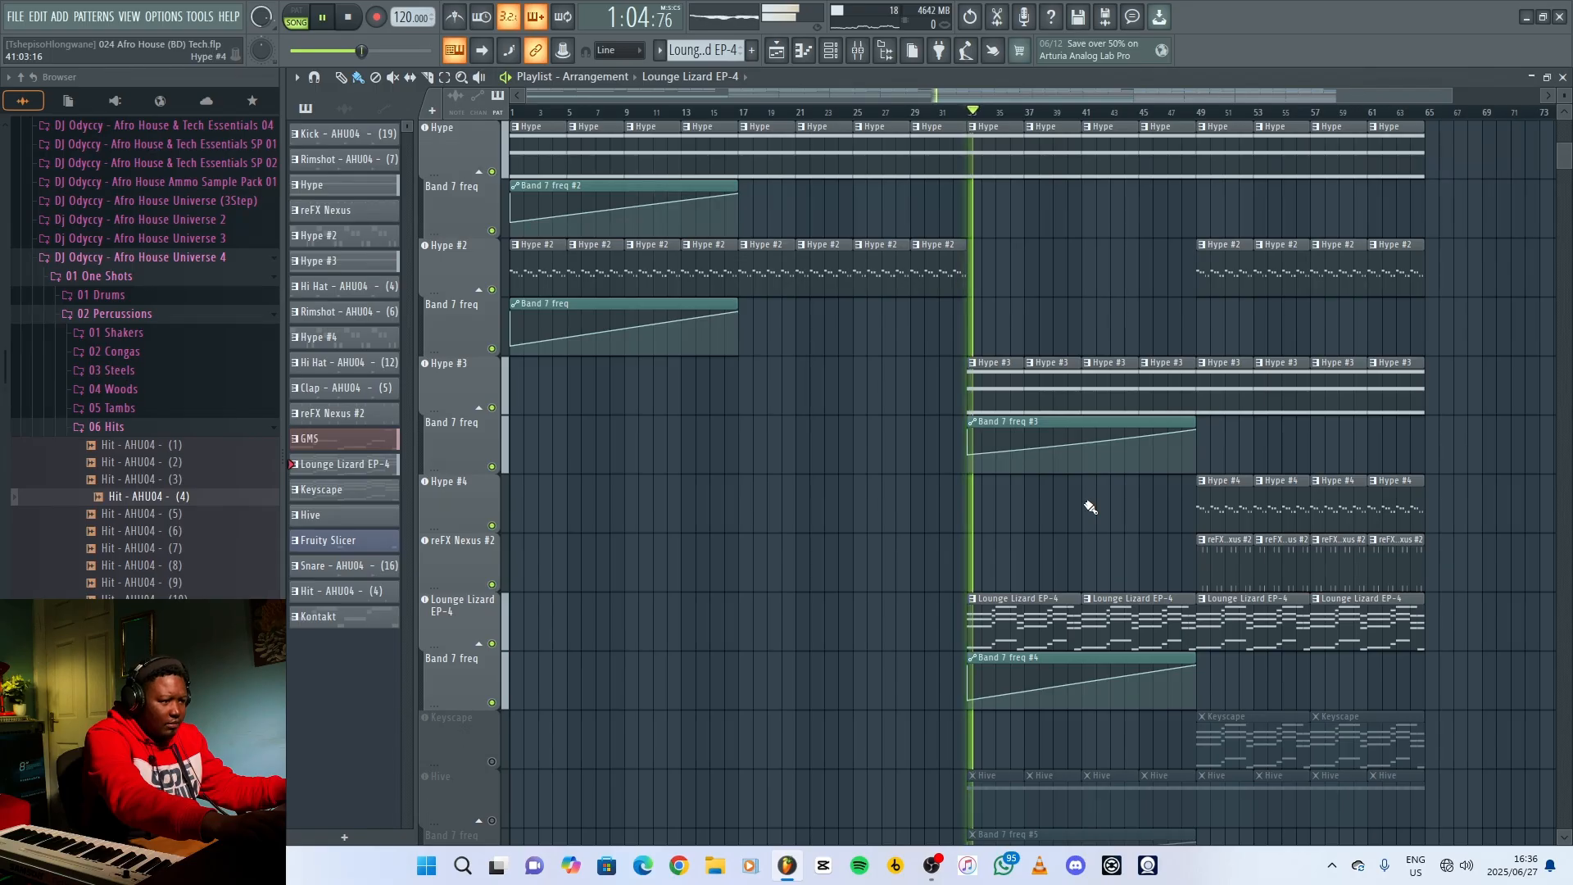
scroll(1091, 507, down, 3)
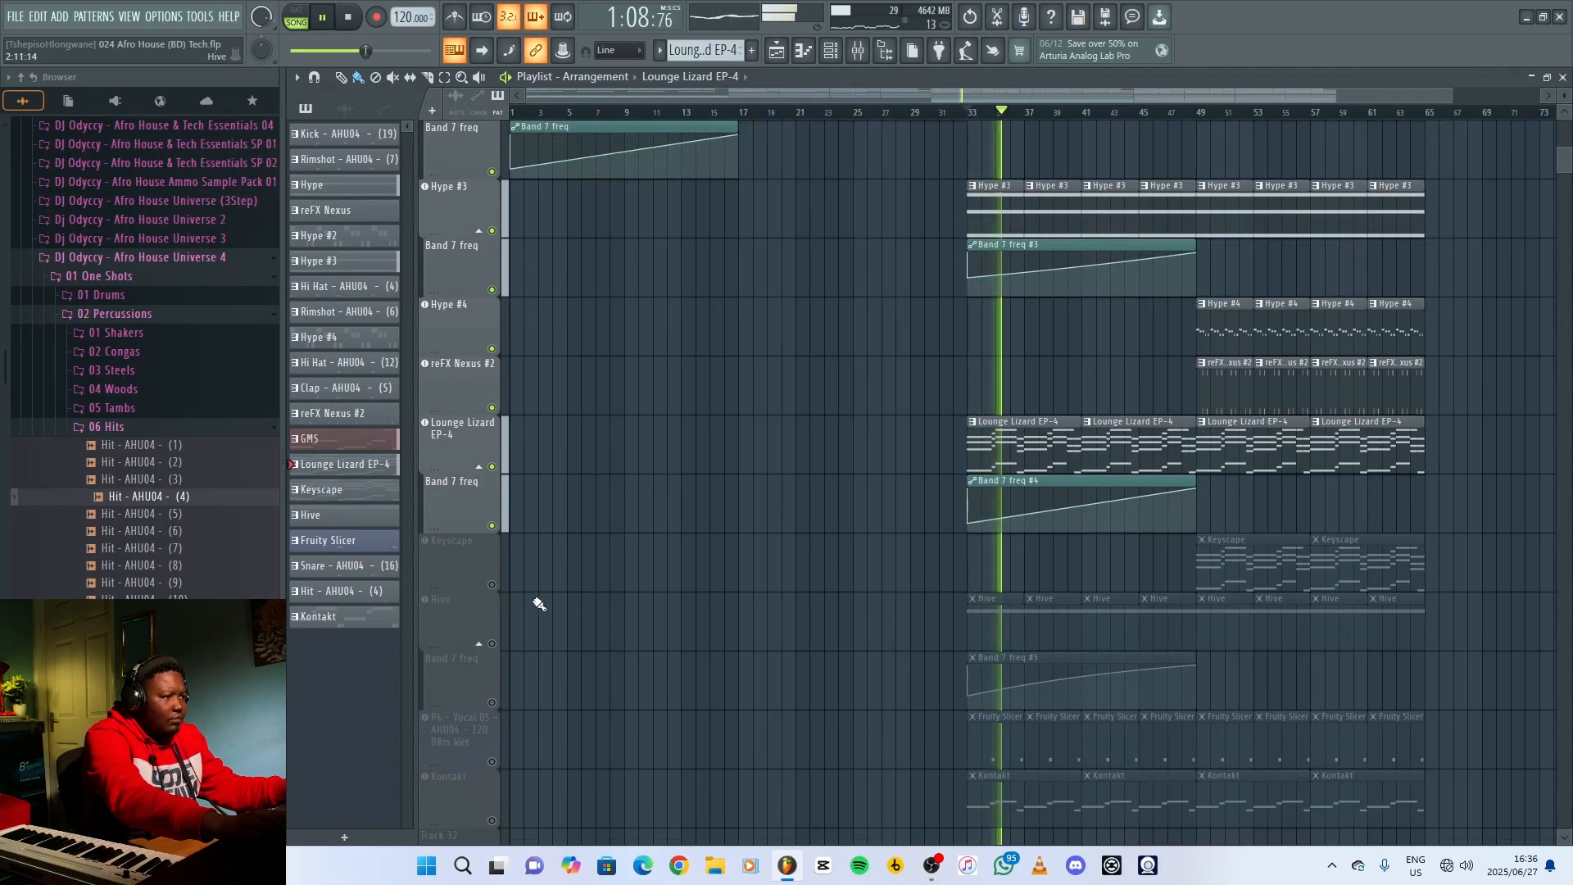
key(space)
Unmute the Keyscape track and check the Fruity Parametric EQ 2 effects on the Lounge Lizard EP-4 mixer insert, returning to the playlist.
click(492, 584)
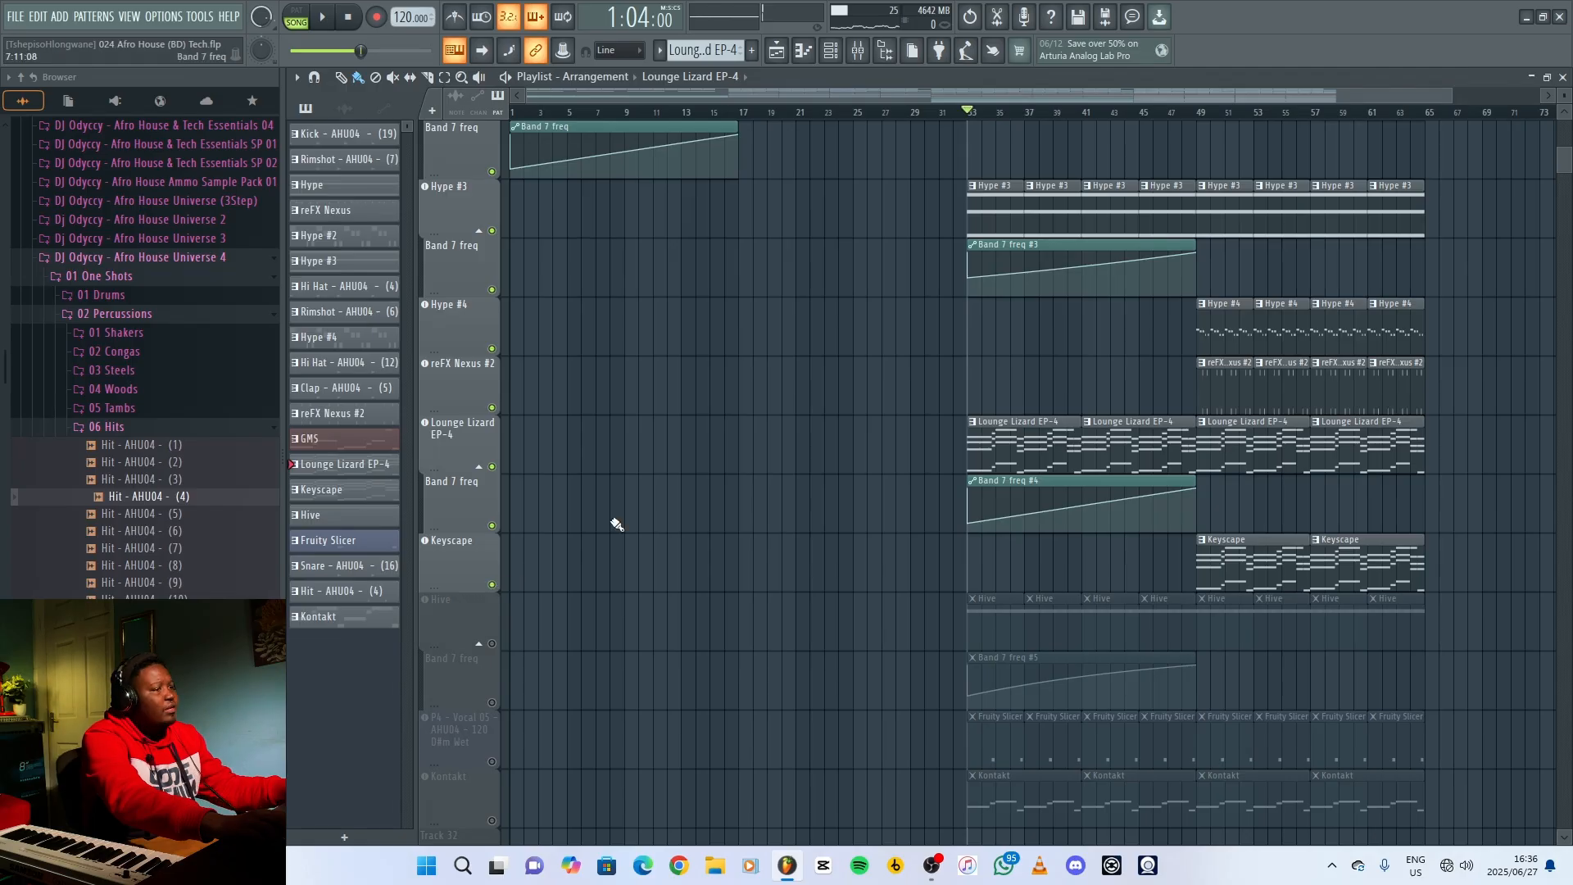
click(849, 52)
click(860, 54)
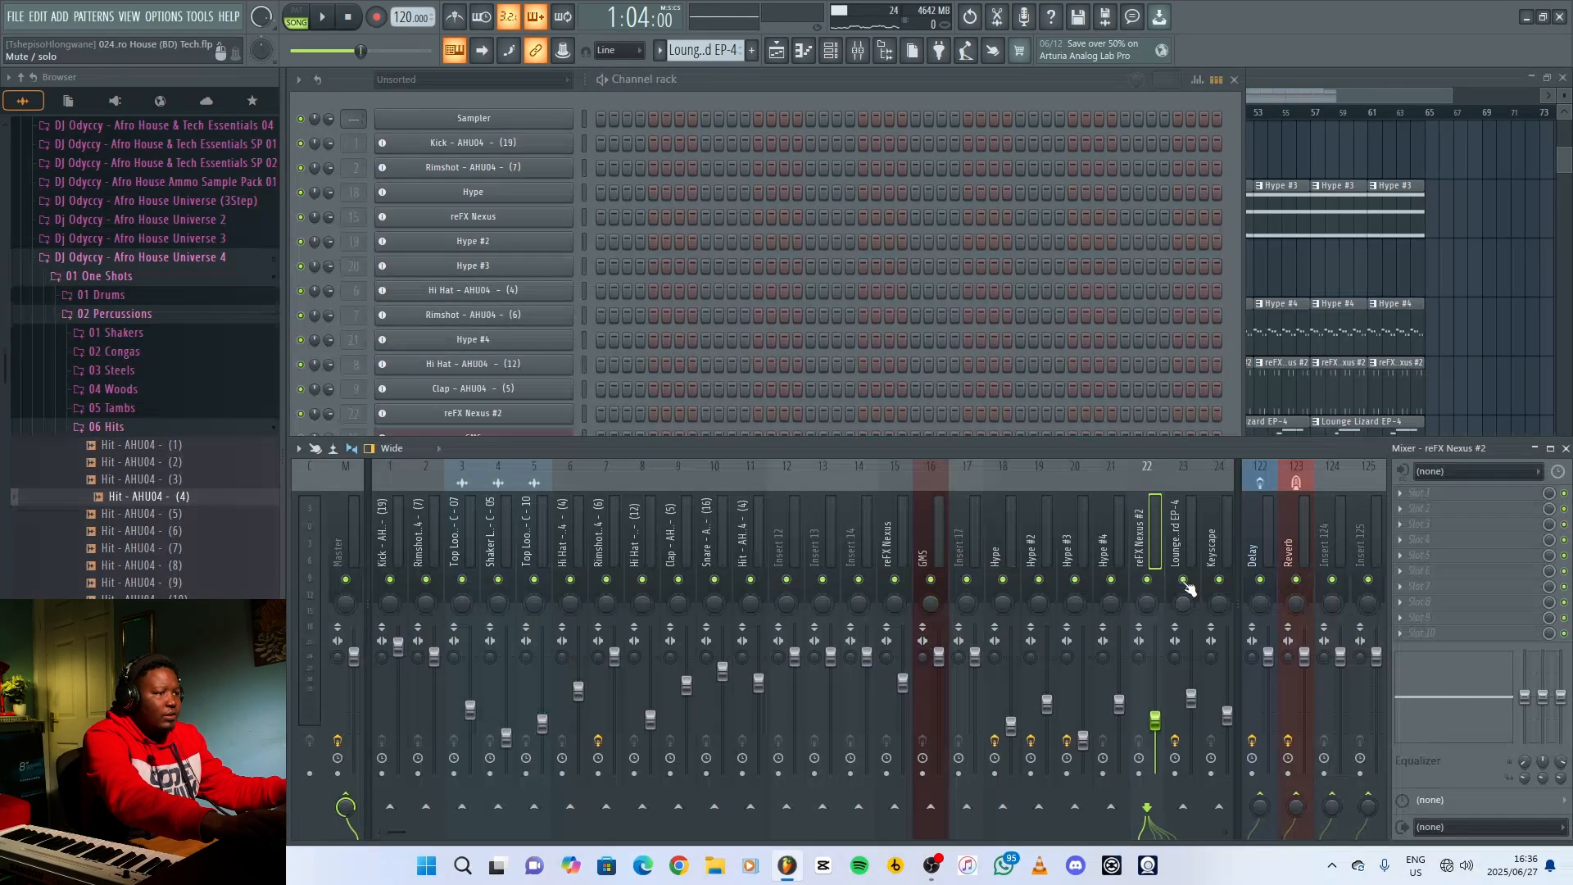
click(1170, 539)
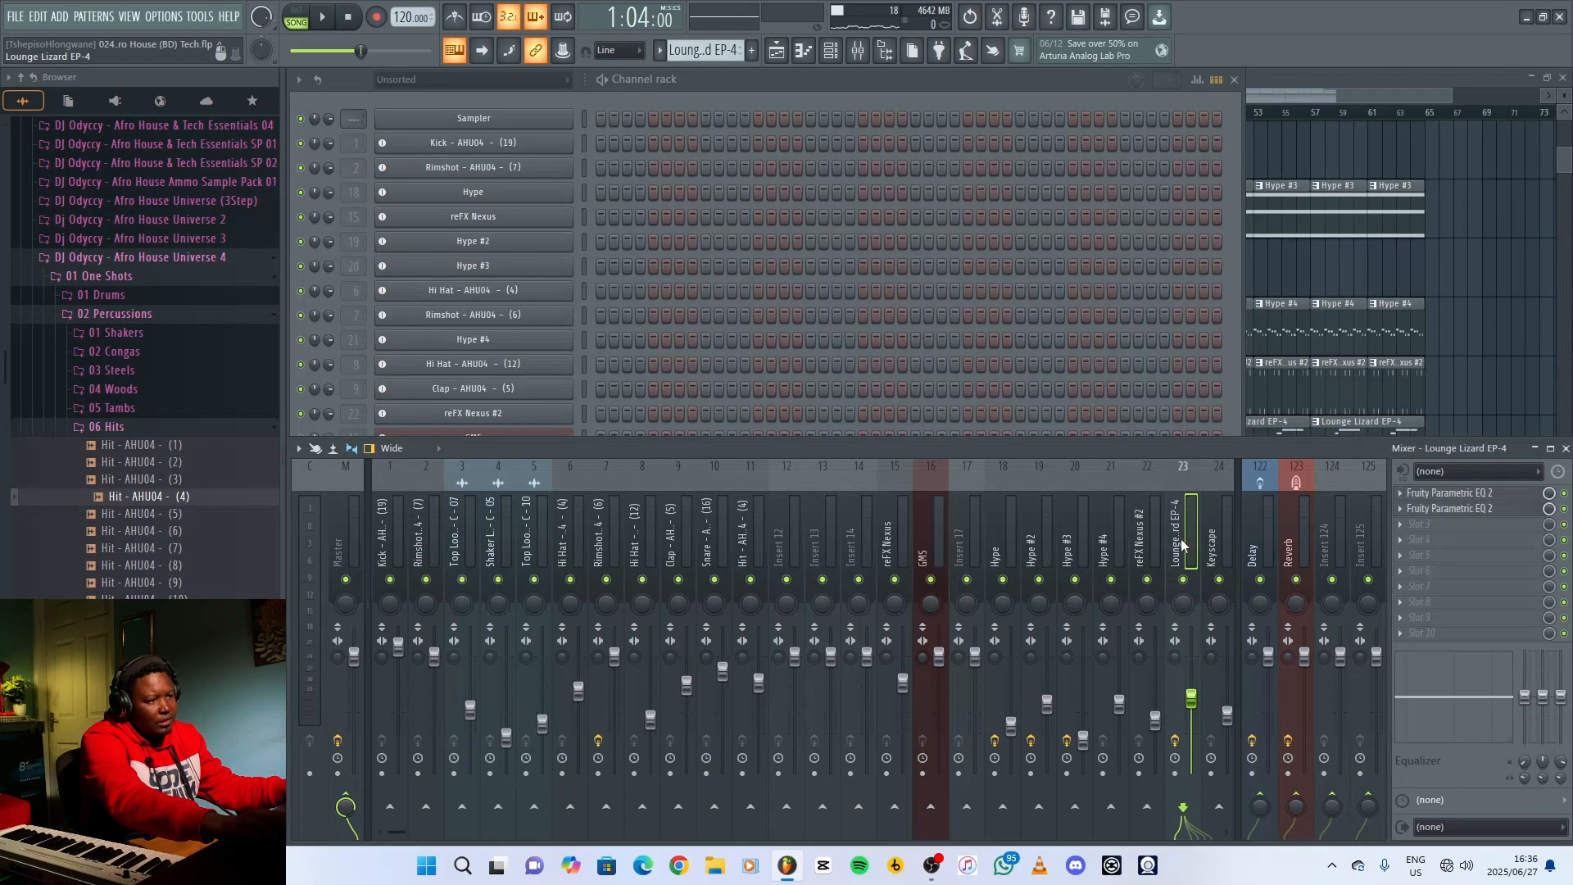
click(1476, 497)
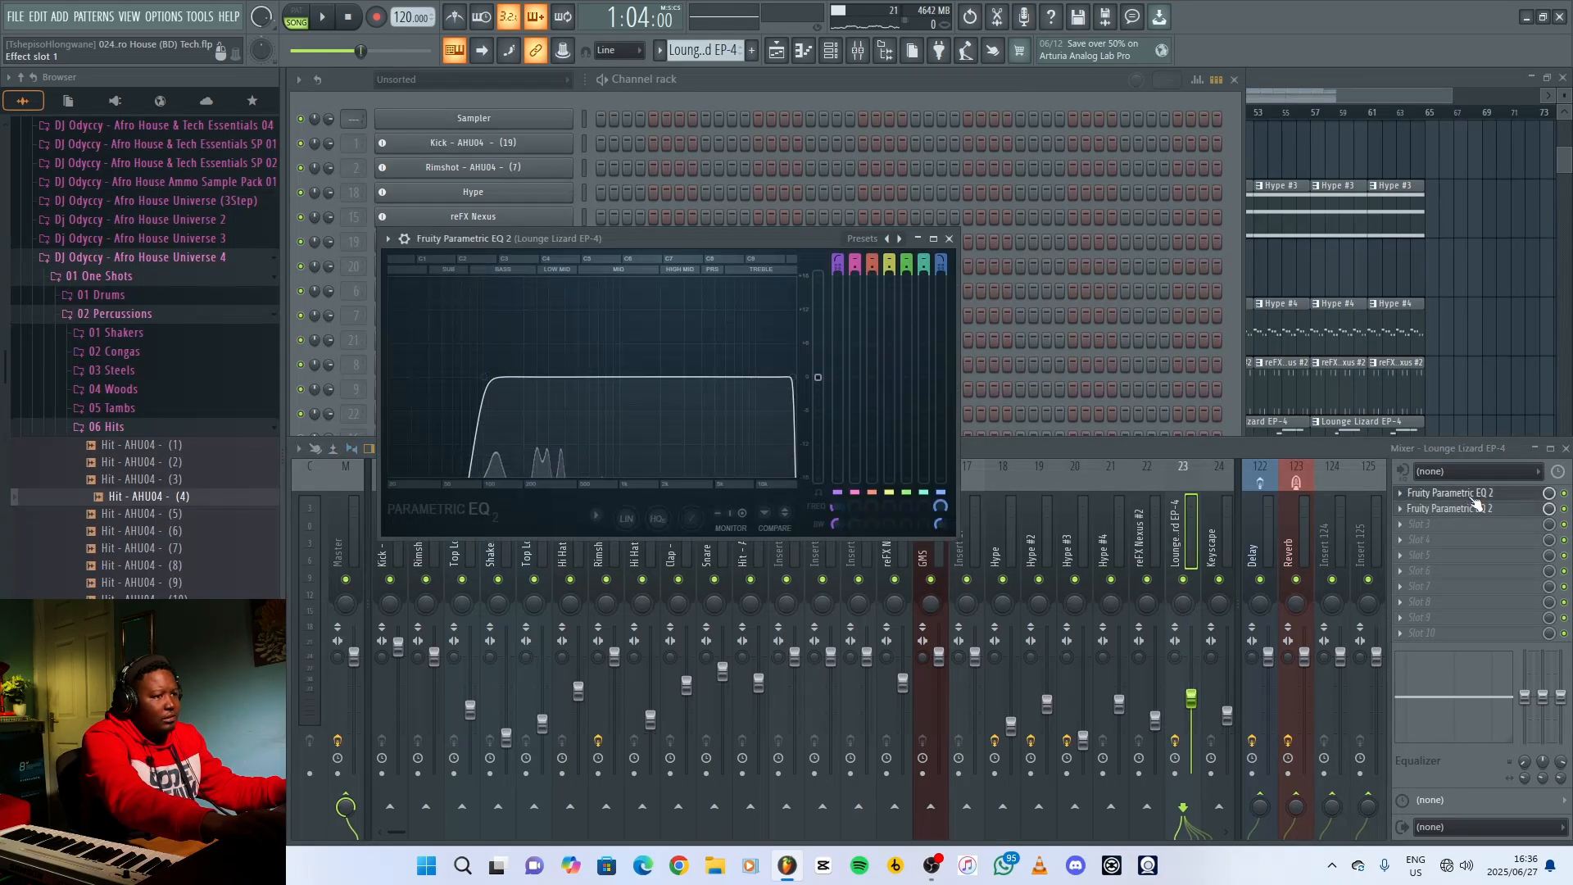
click(1460, 514)
click(1461, 514)
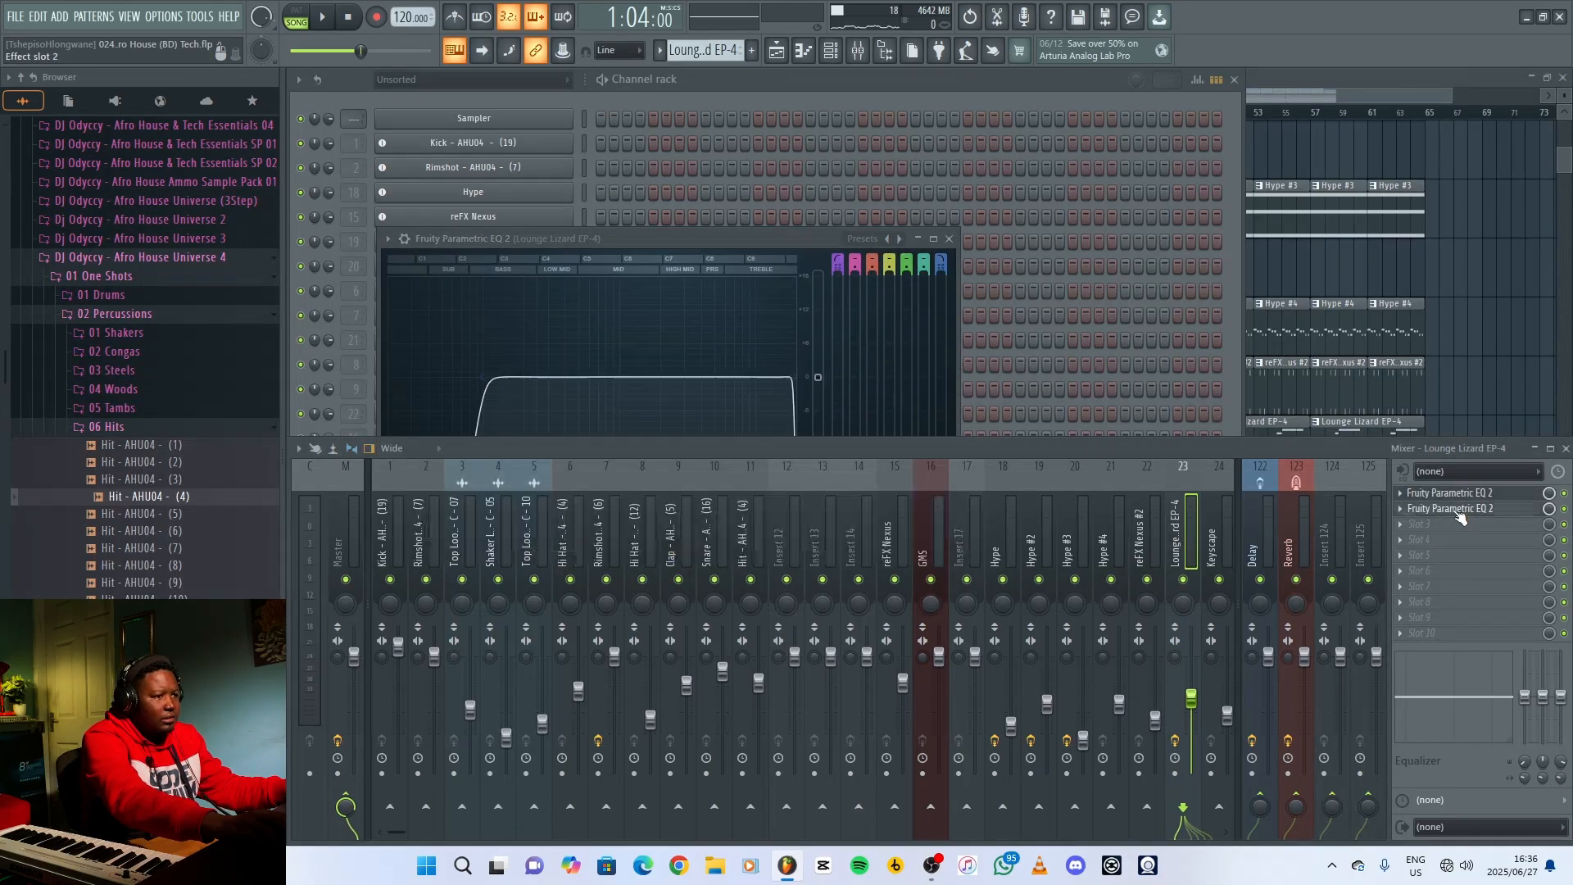
click(1448, 495)
click(1520, 327)
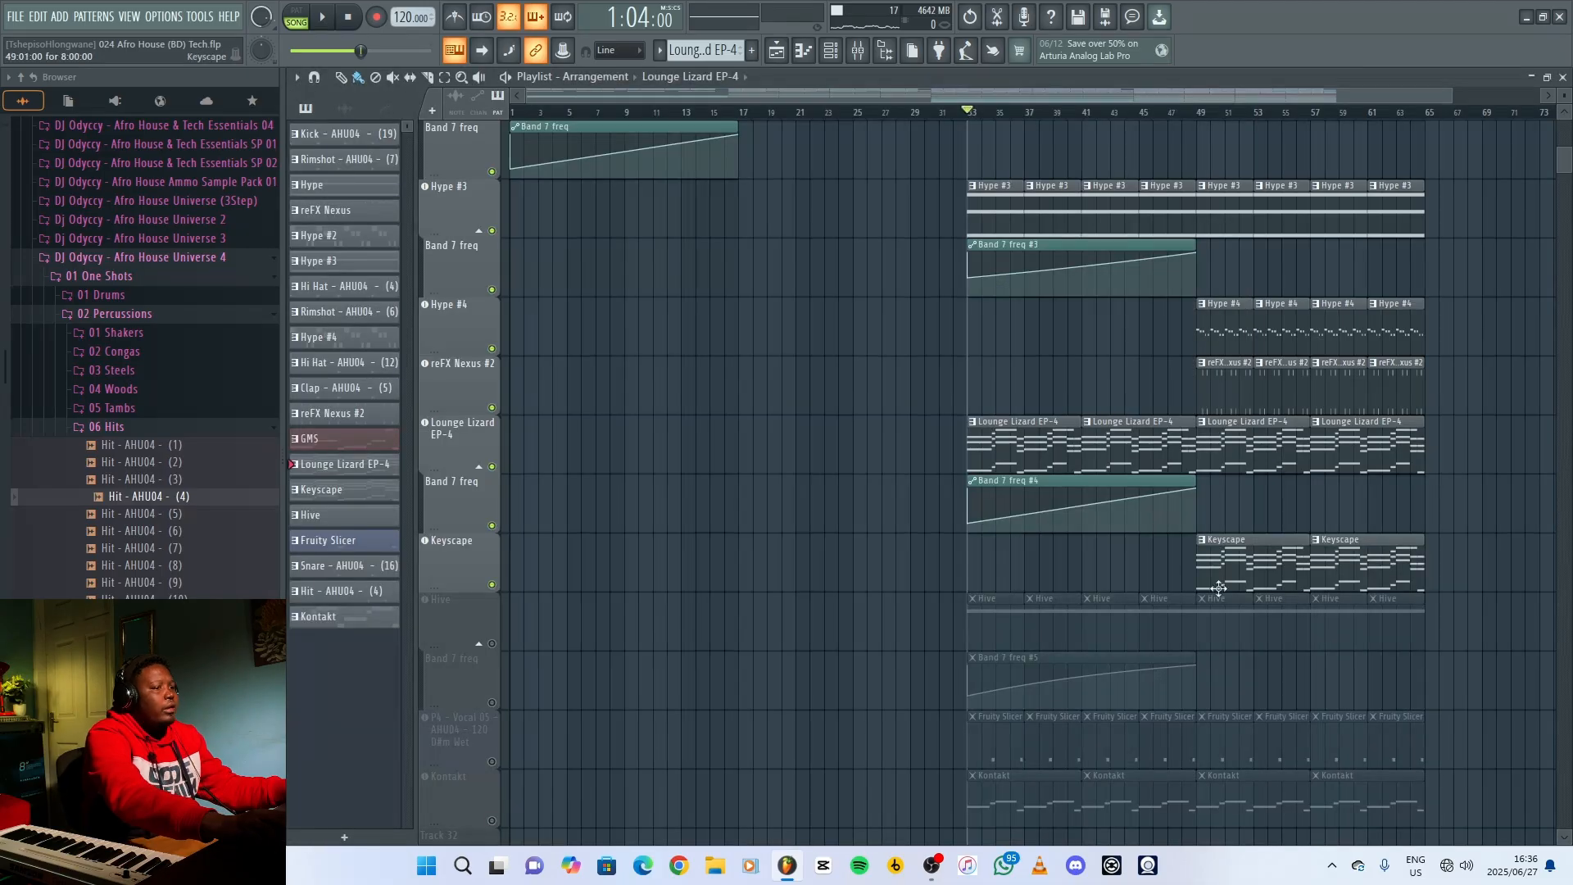
Unmute the Hive track and check the preset loaded in its synthesizer.
click(492, 643)
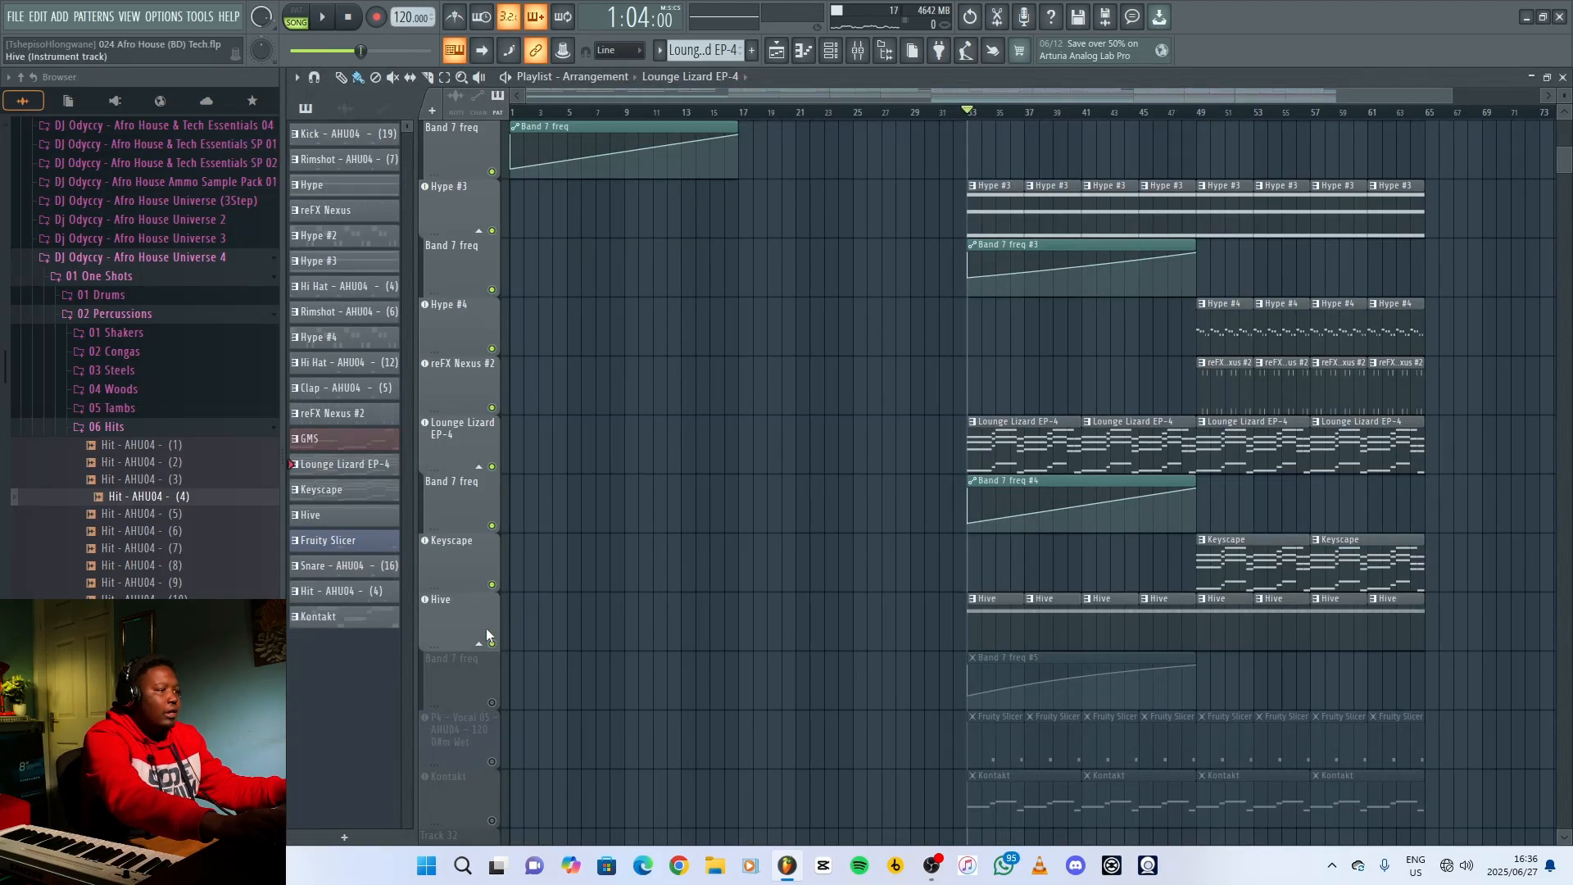
click(464, 614)
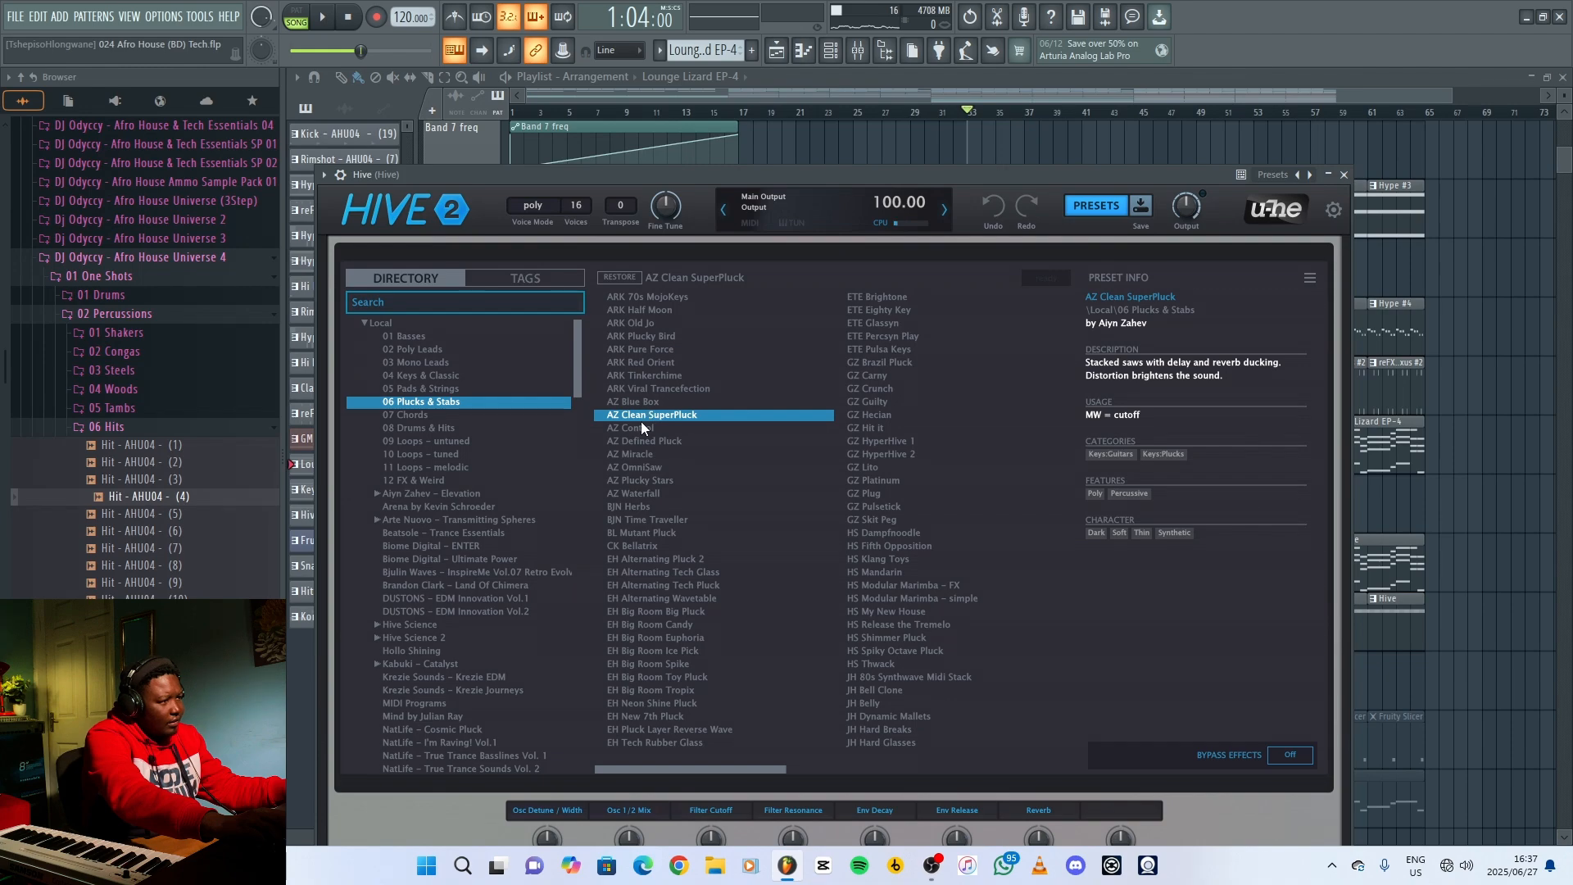
click(1344, 175)
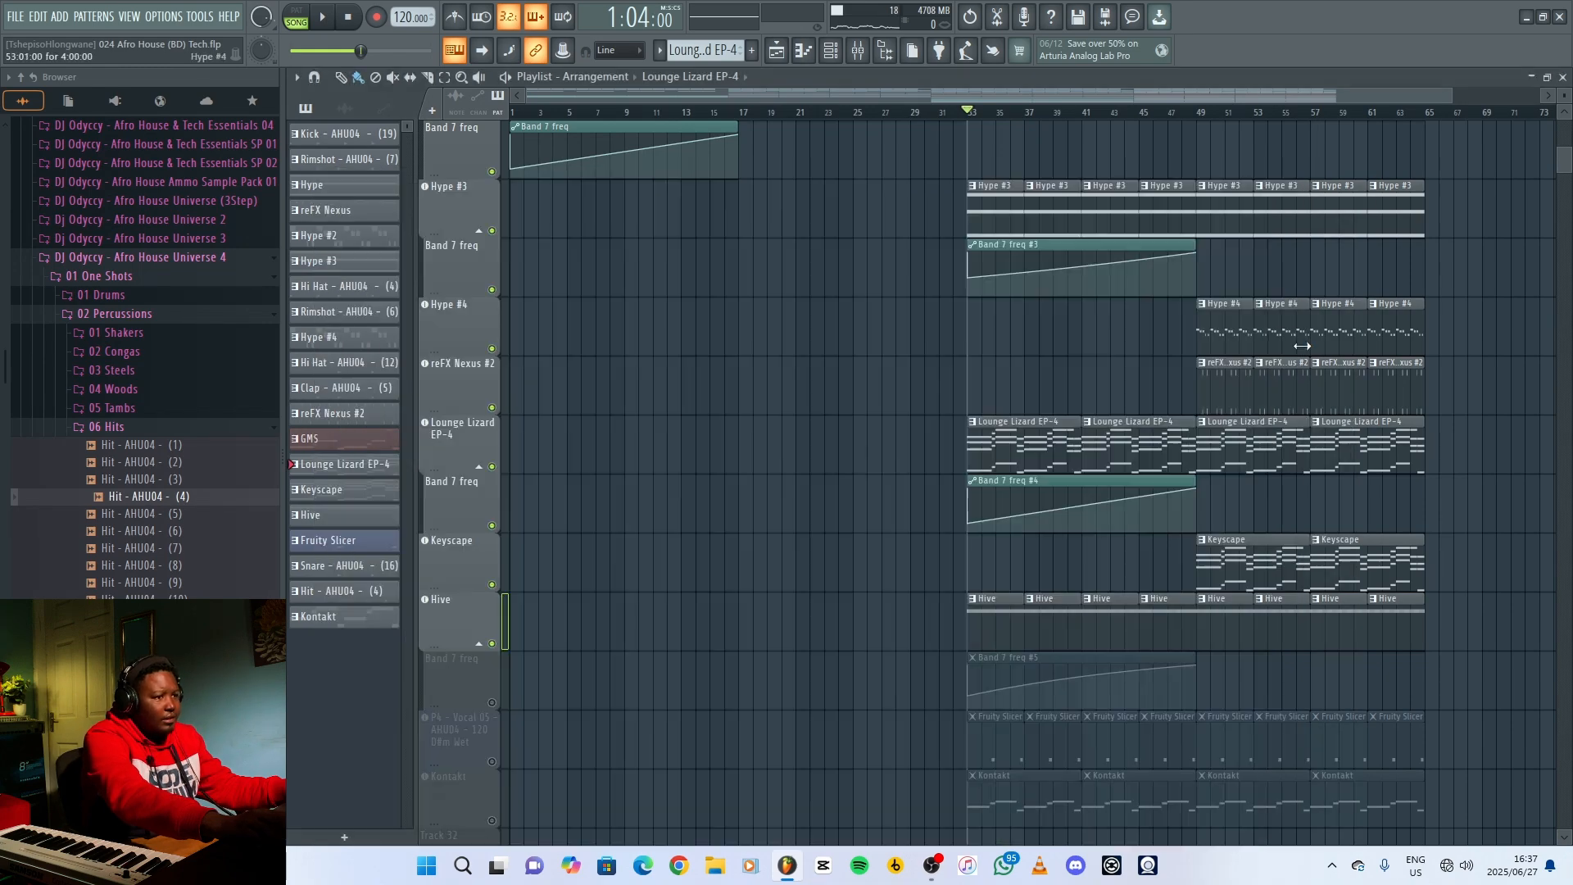
Play the arrangement from bar 33 and examine the Hive notes in the piano roll, returning to the playlist.
key(space)
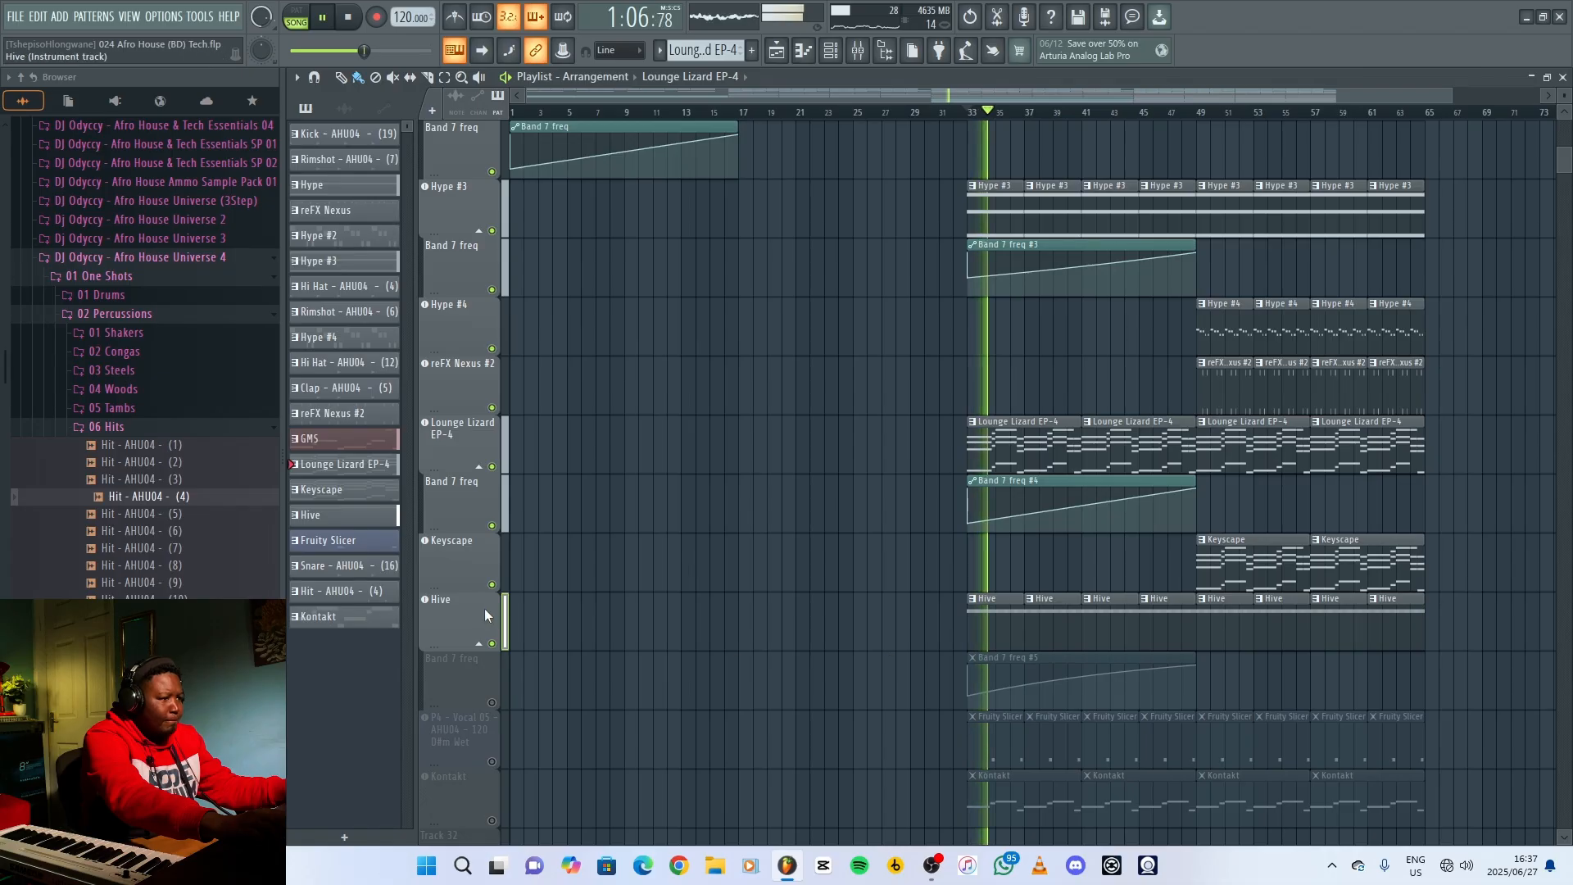
double_click(1007, 626)
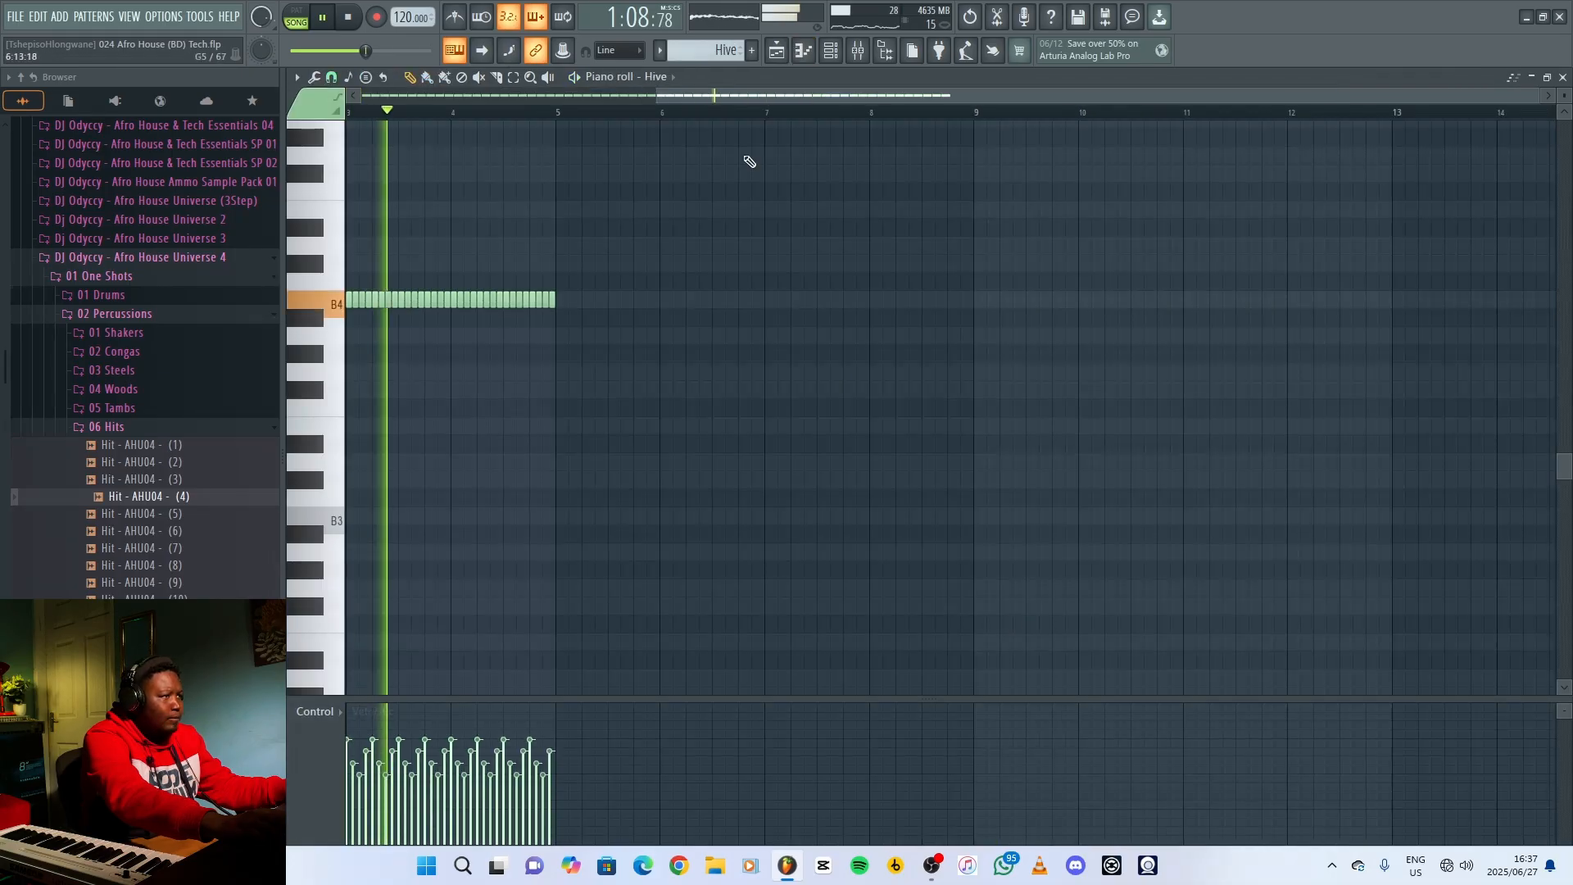
scroll(661, 517, up, 3)
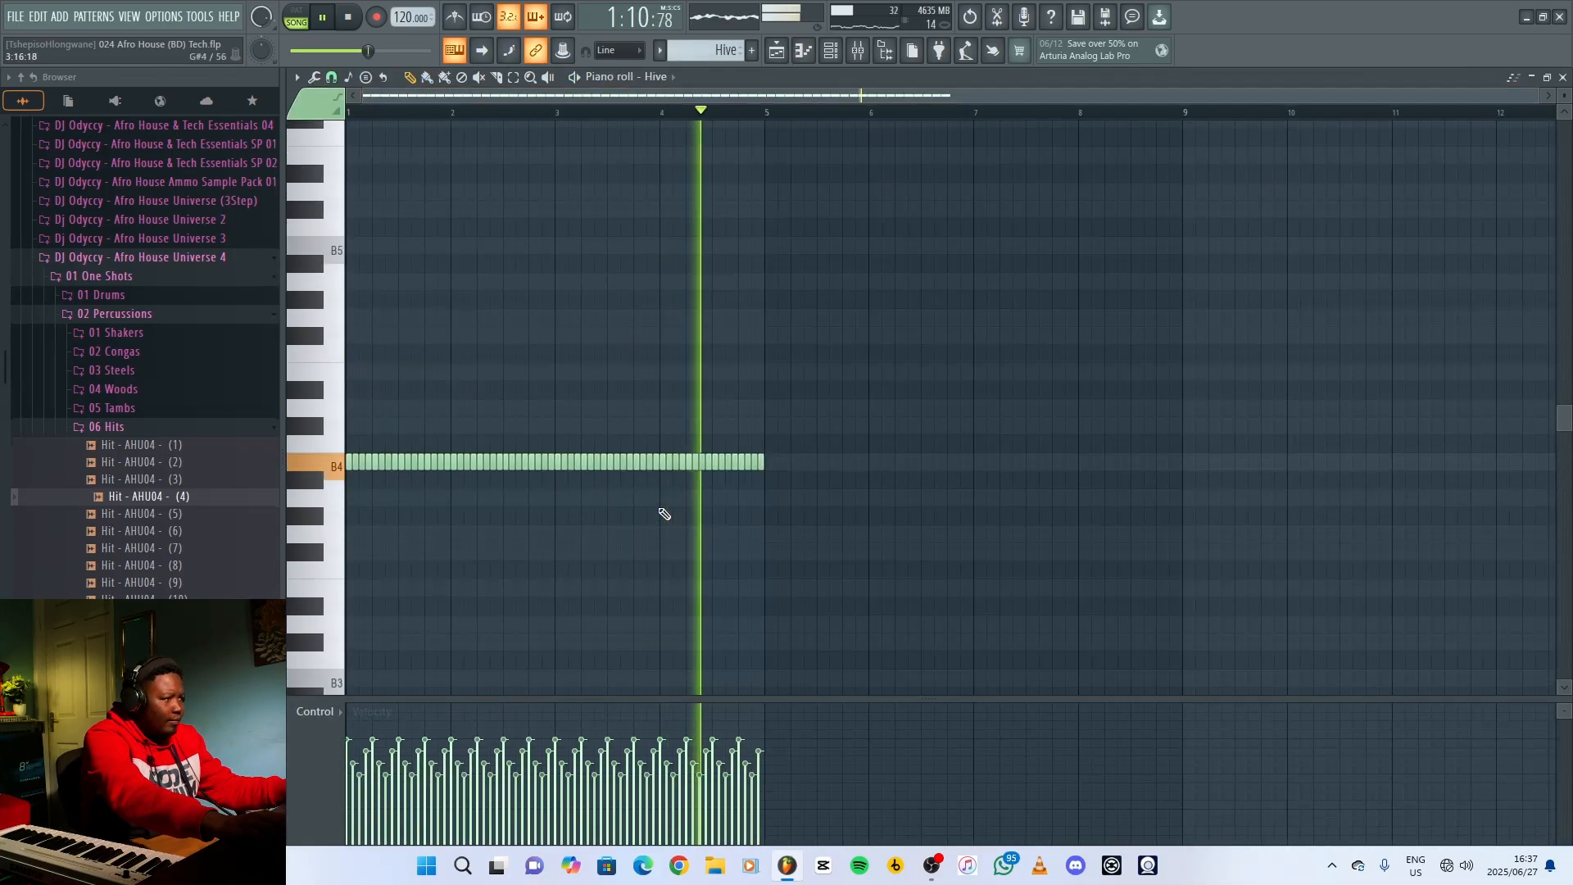
scroll(435, 446, down, 2)
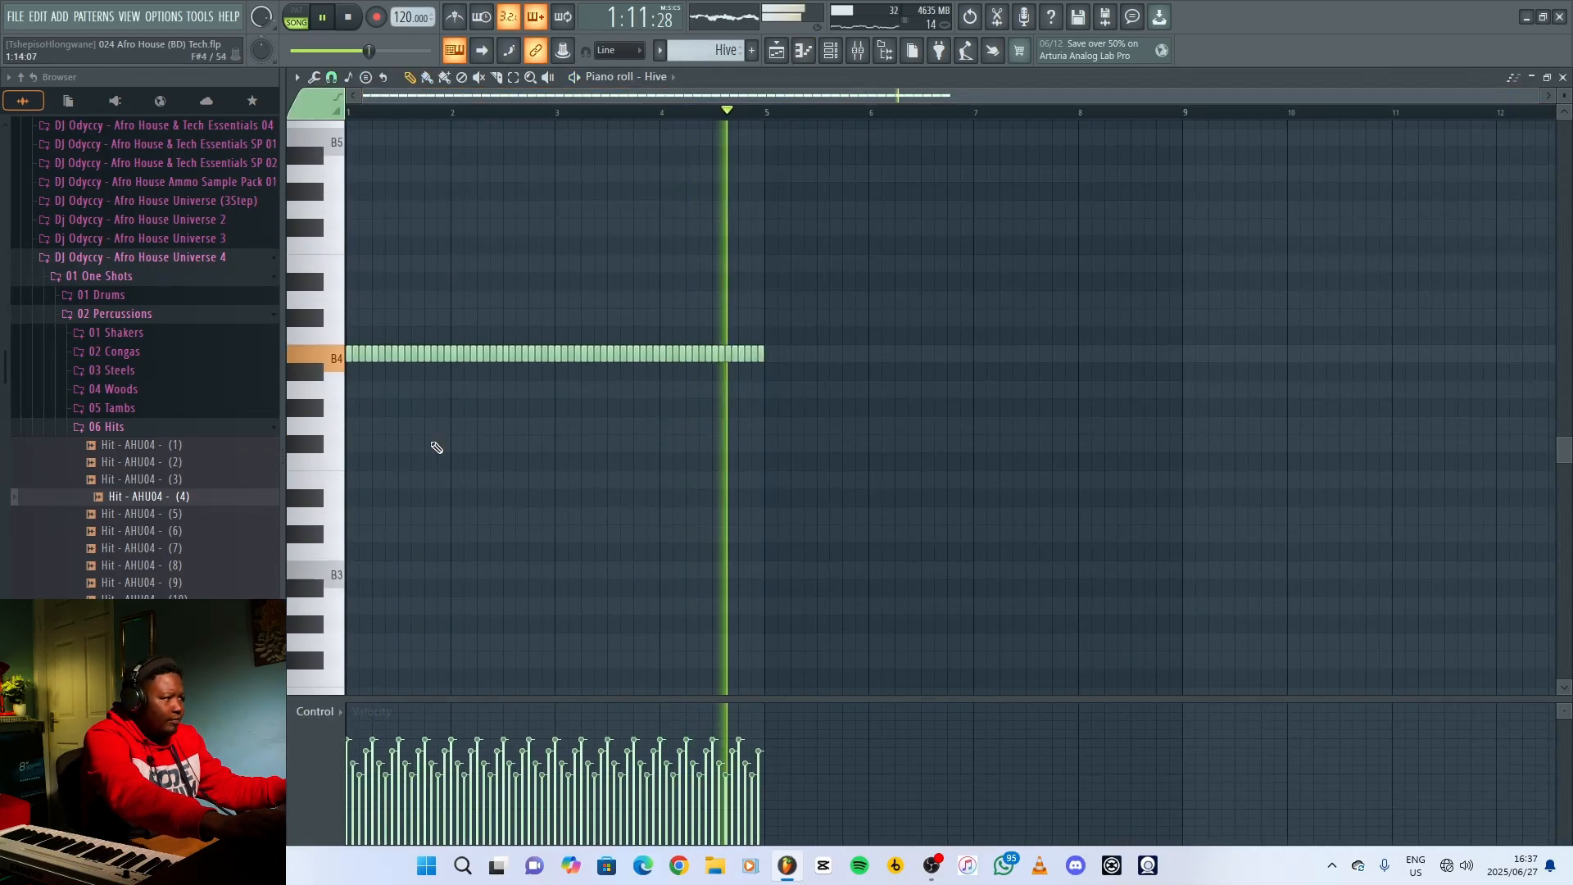
click(1562, 76)
key(space)
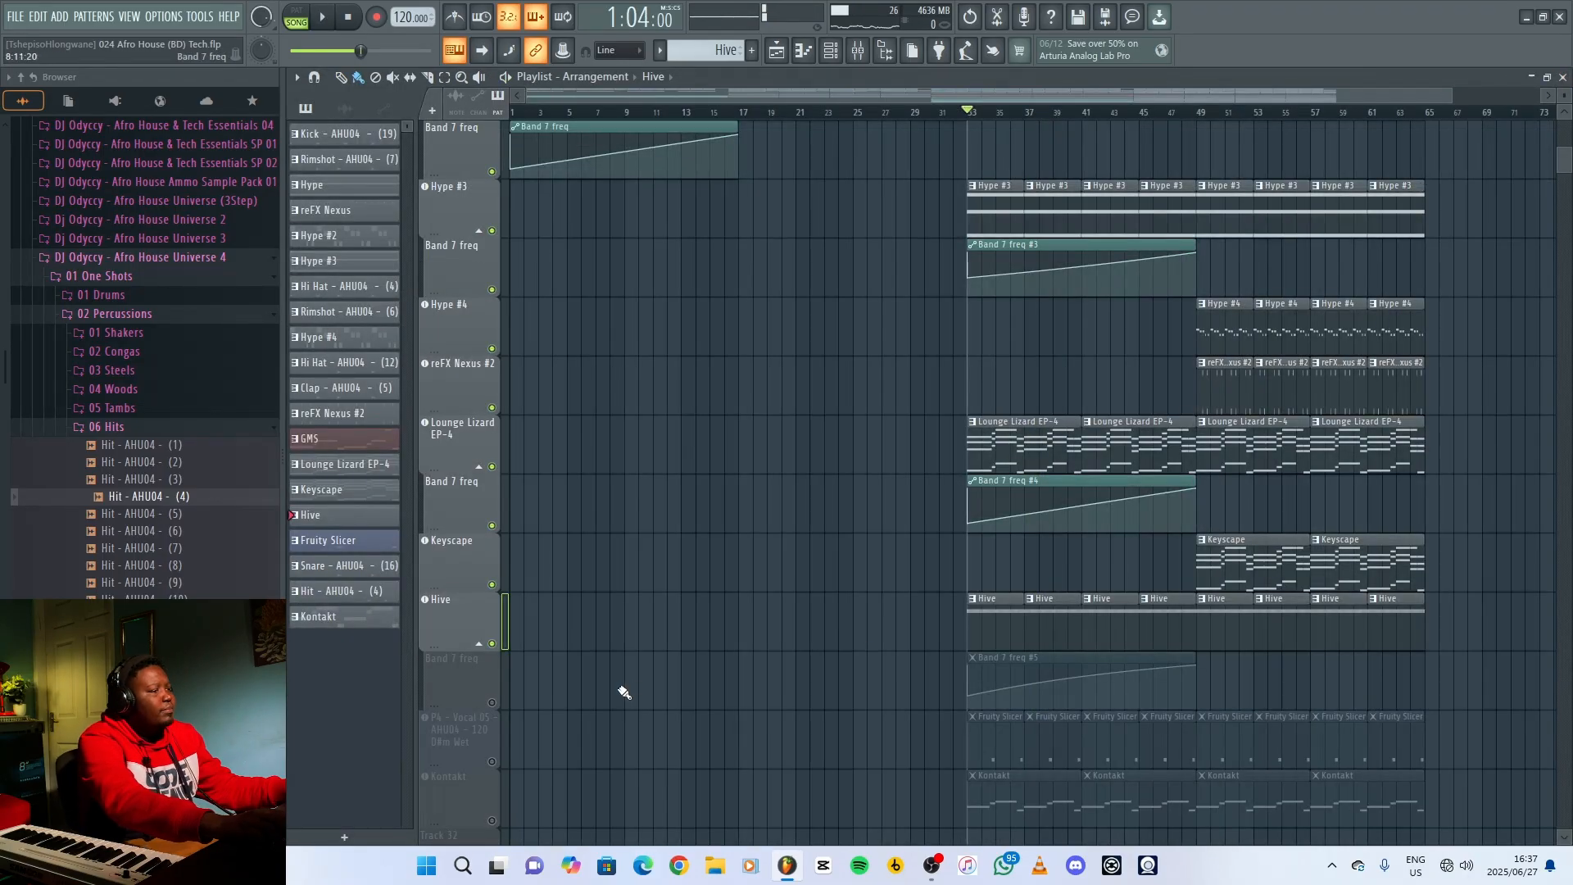
Unmute the Band 7 freq automation under Hive and the P4 - Vocal 05 track, and check the vocal sample in Fruity Slicer.
click(492, 702)
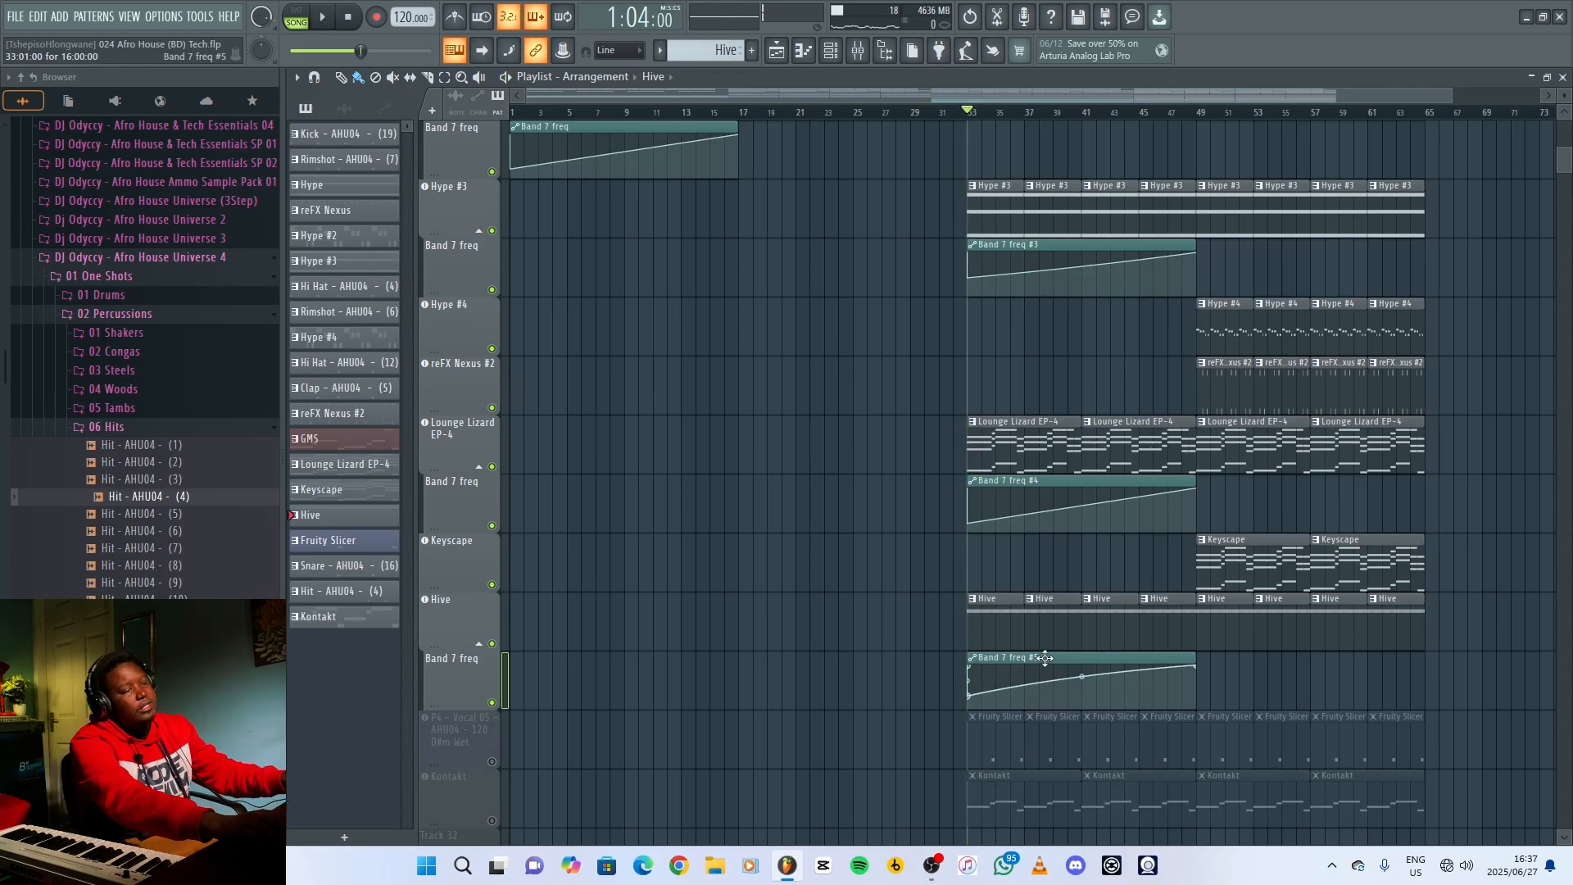
scroll(1045, 658, down, 3)
click(498, 586)
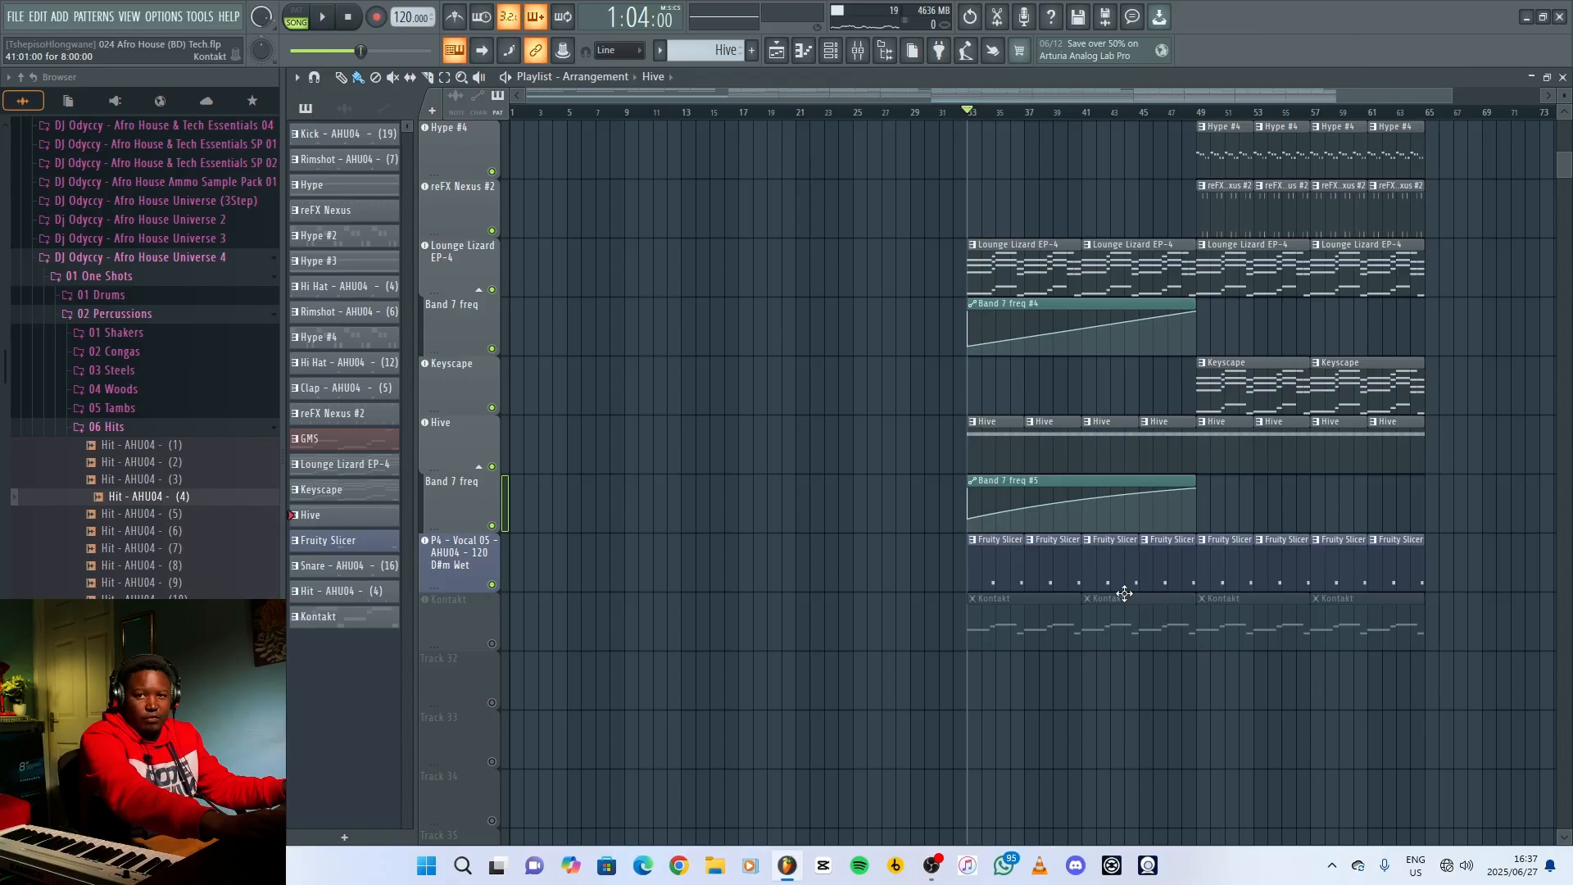
click(469, 558)
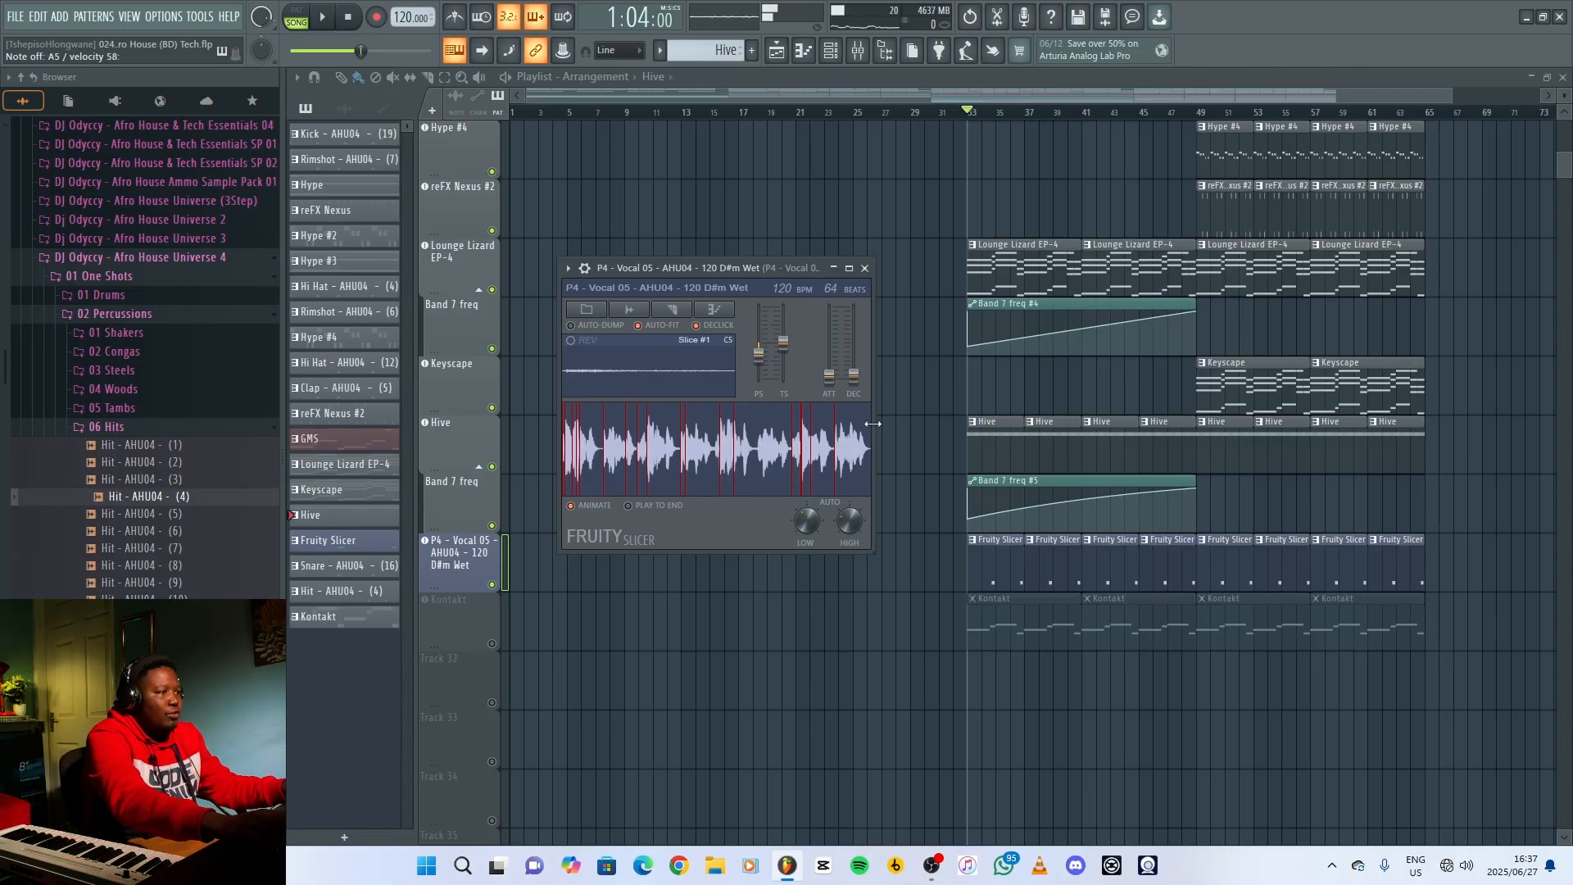
click(864, 269)
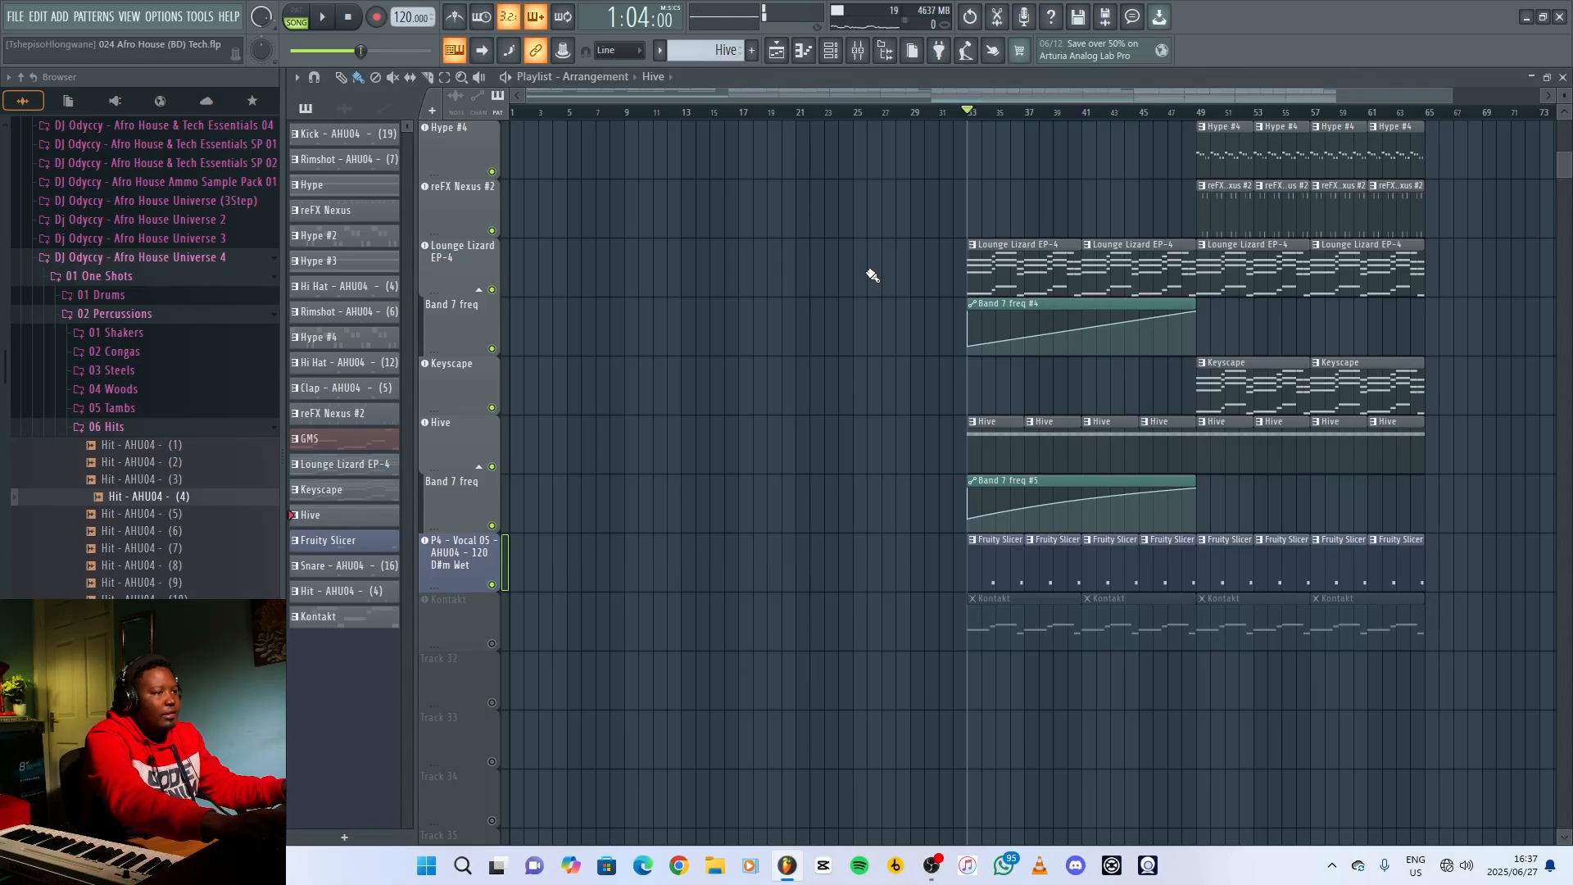
Examine the vocal slice notes in the piano roll, return to the playlist and audition the arrangement from bar 33.
double_click(1000, 542)
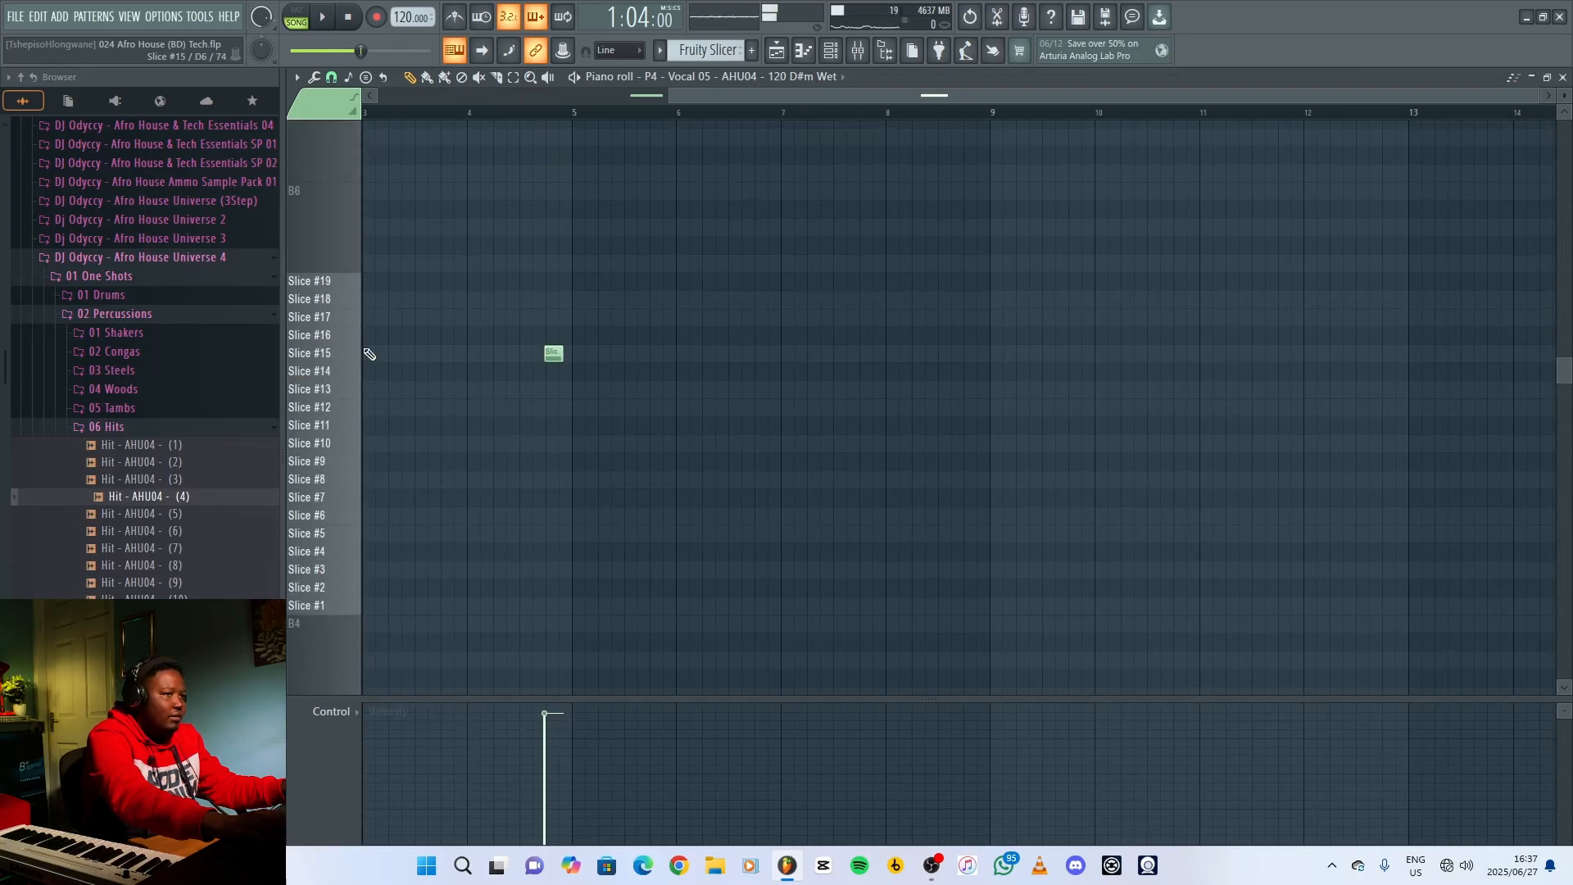
click(1563, 77)
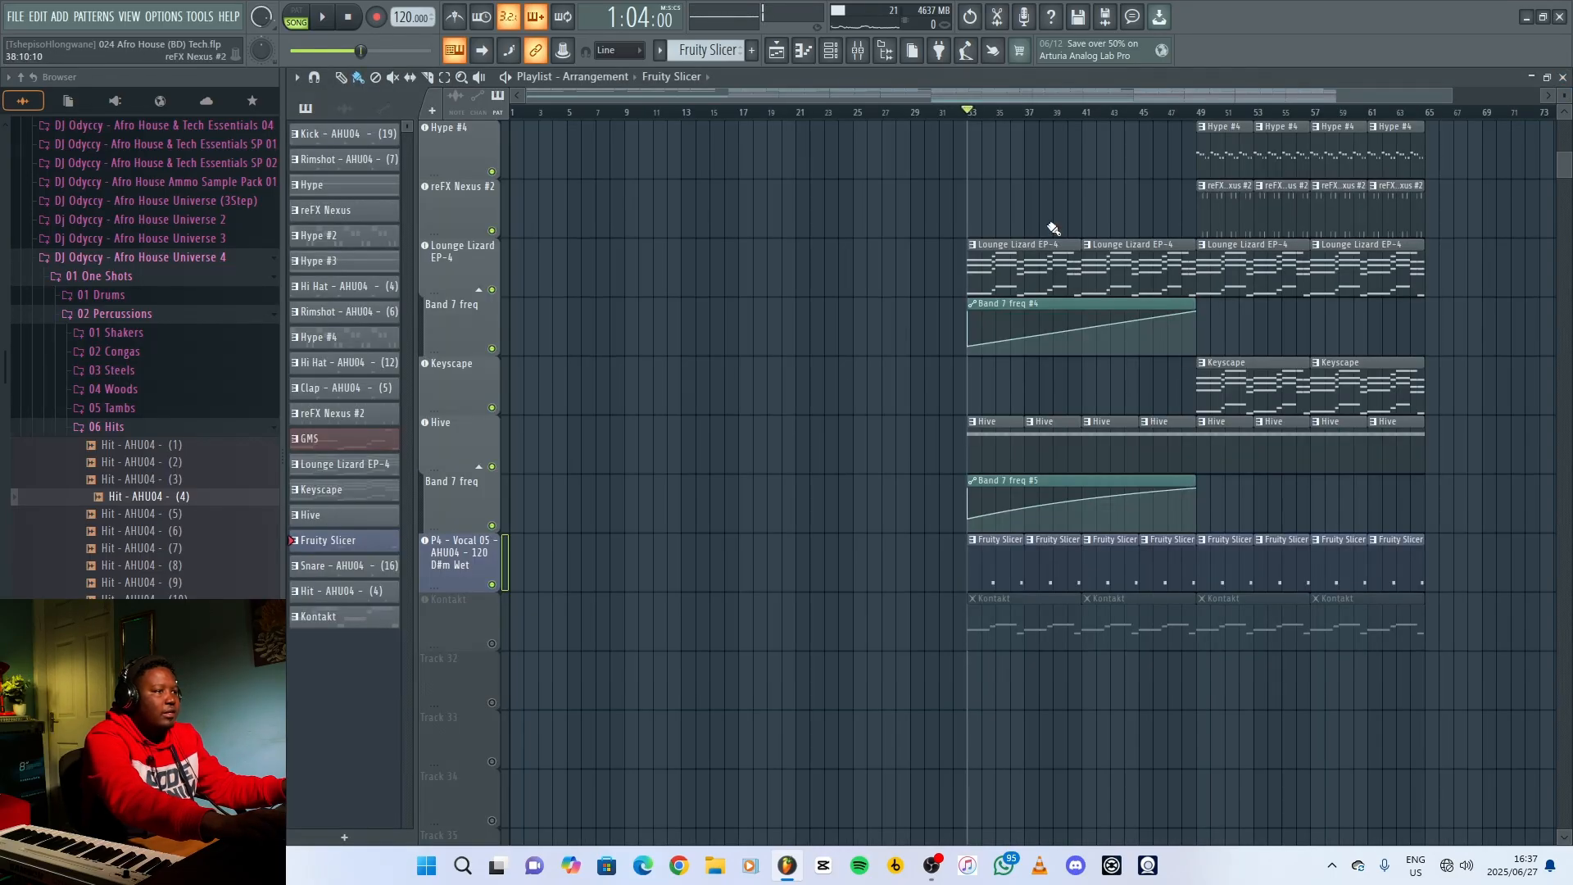
key(space)
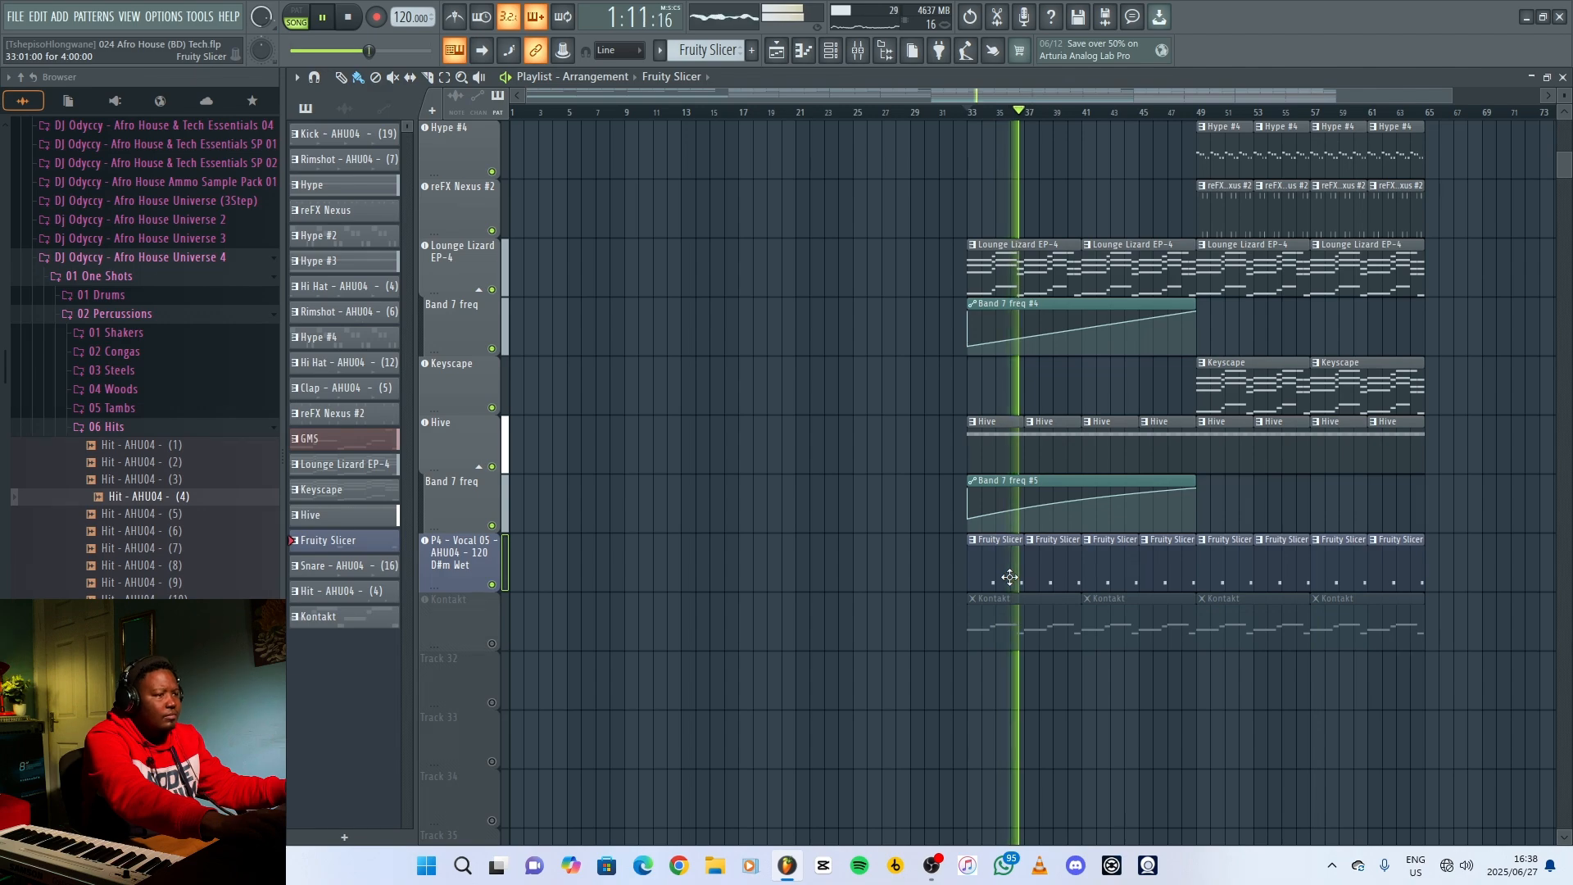
key(space)
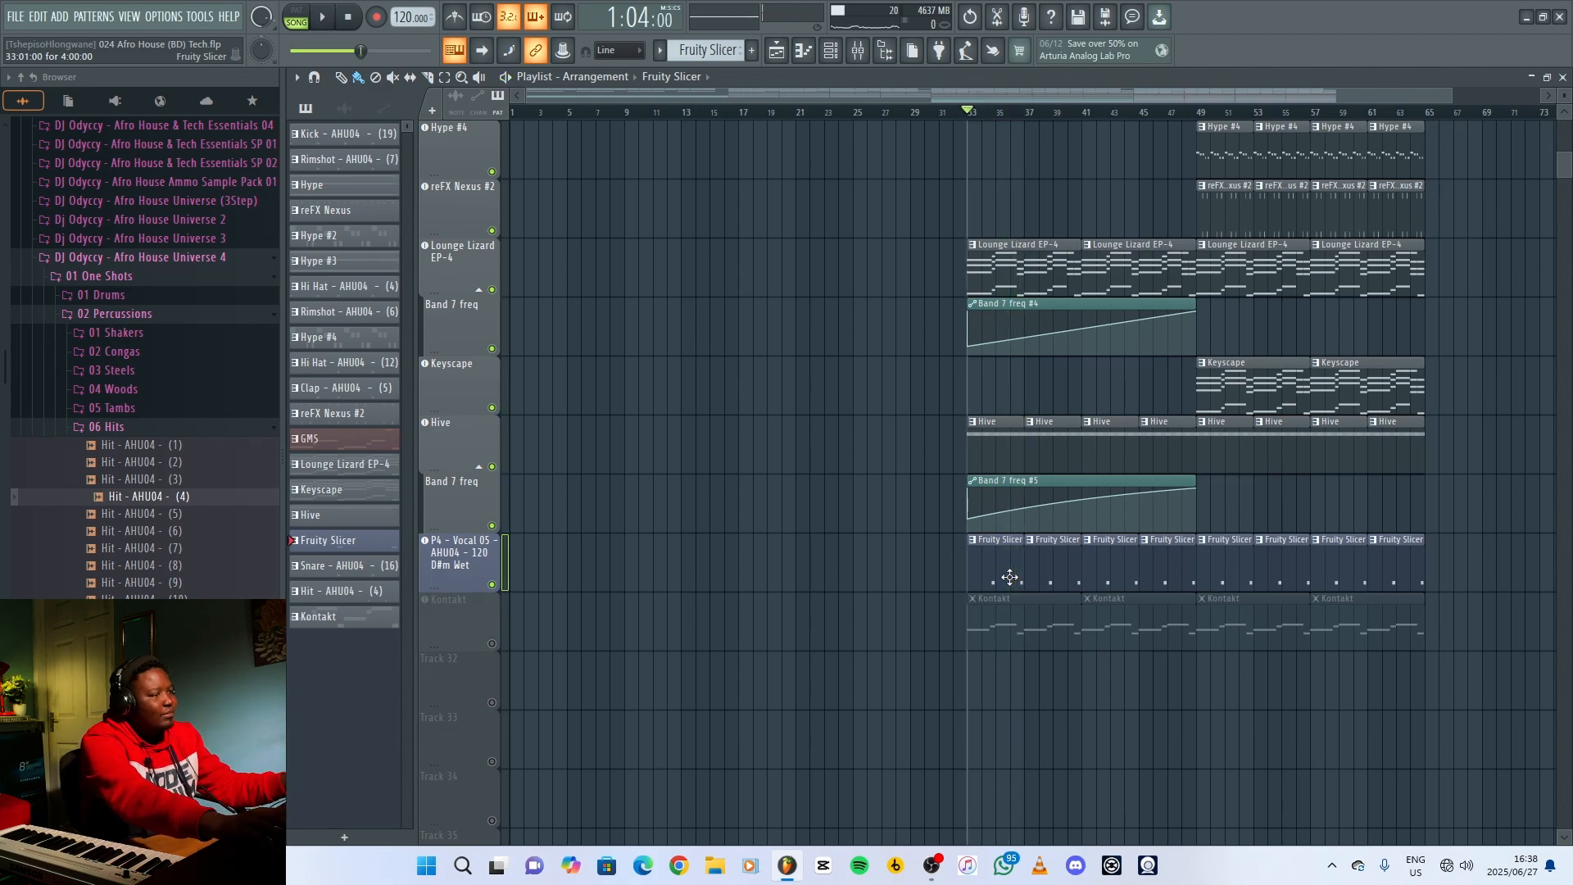
Unmute the Kontakt track, check the instrument loaded in its sampler and start playback from bar 33.
click(493, 644)
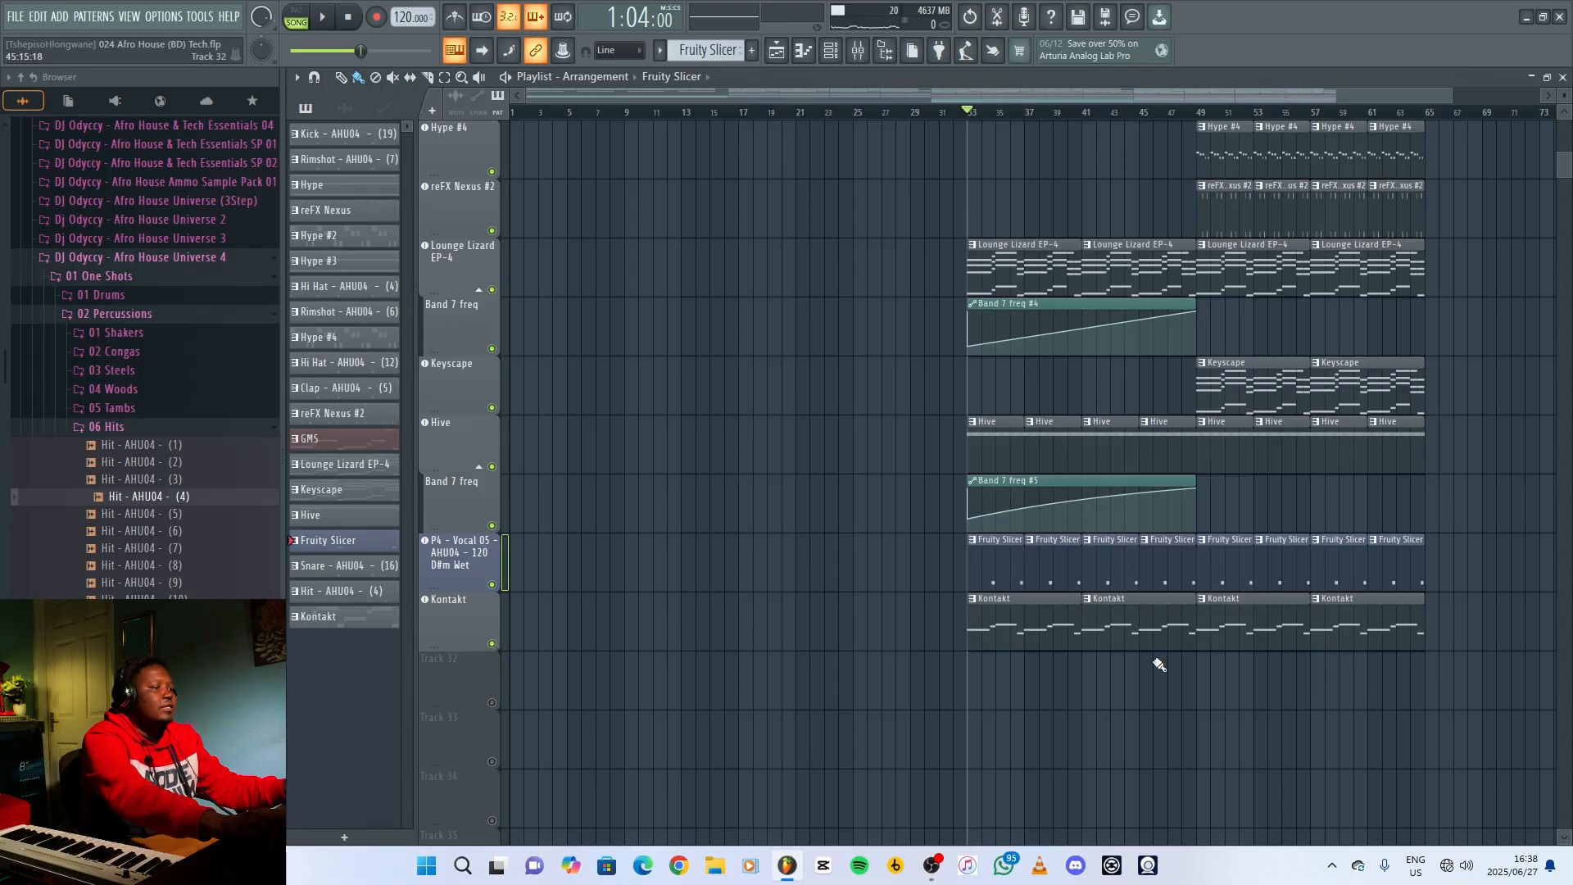
click(465, 613)
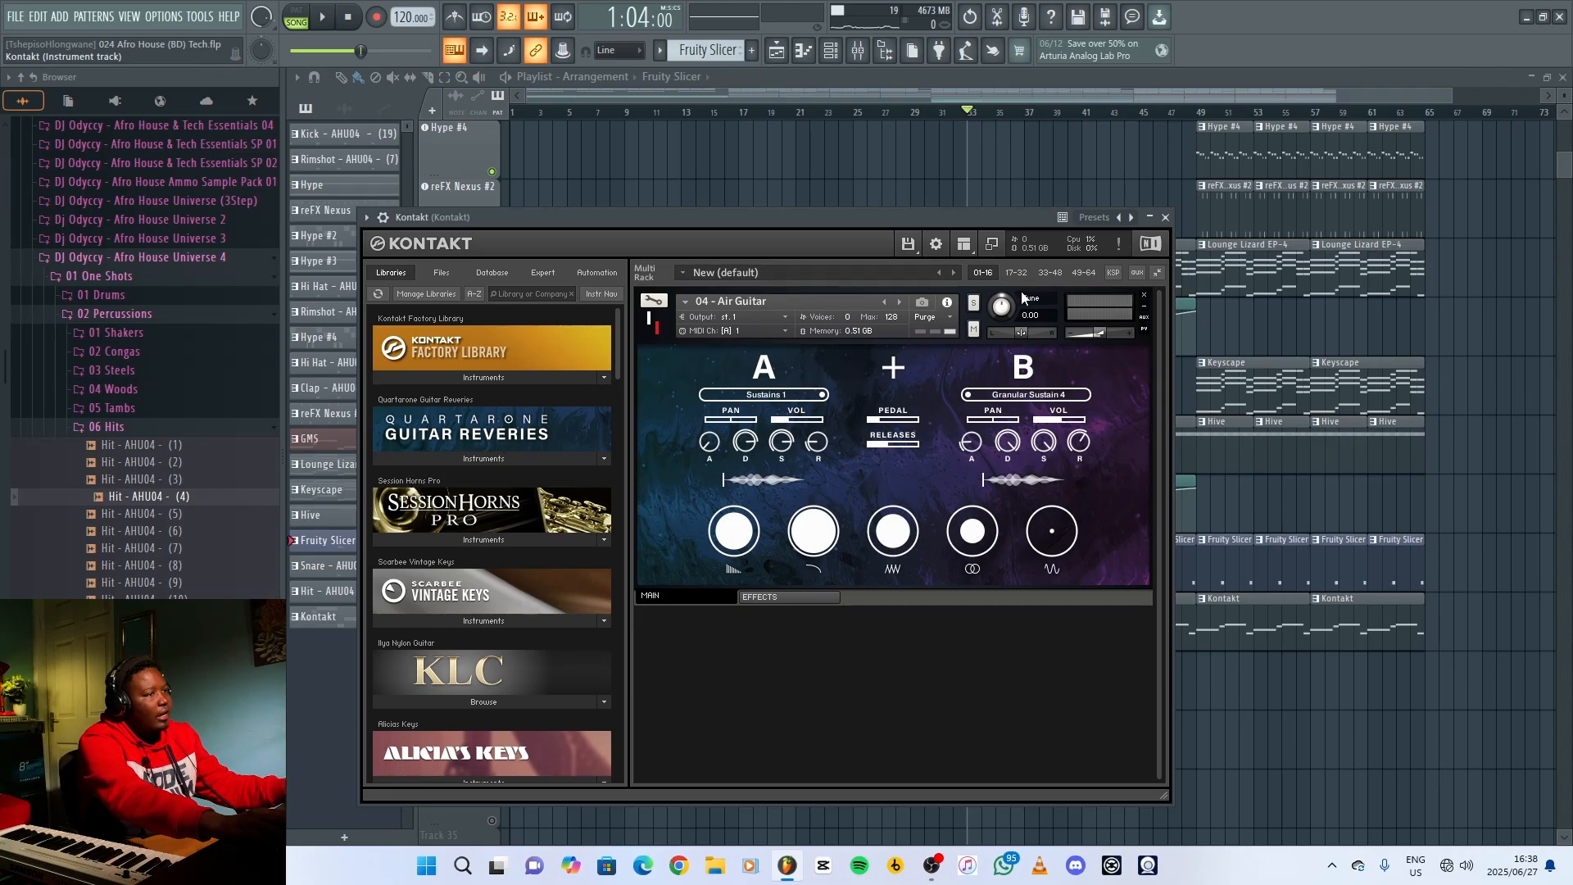
click(1167, 217)
key(space)
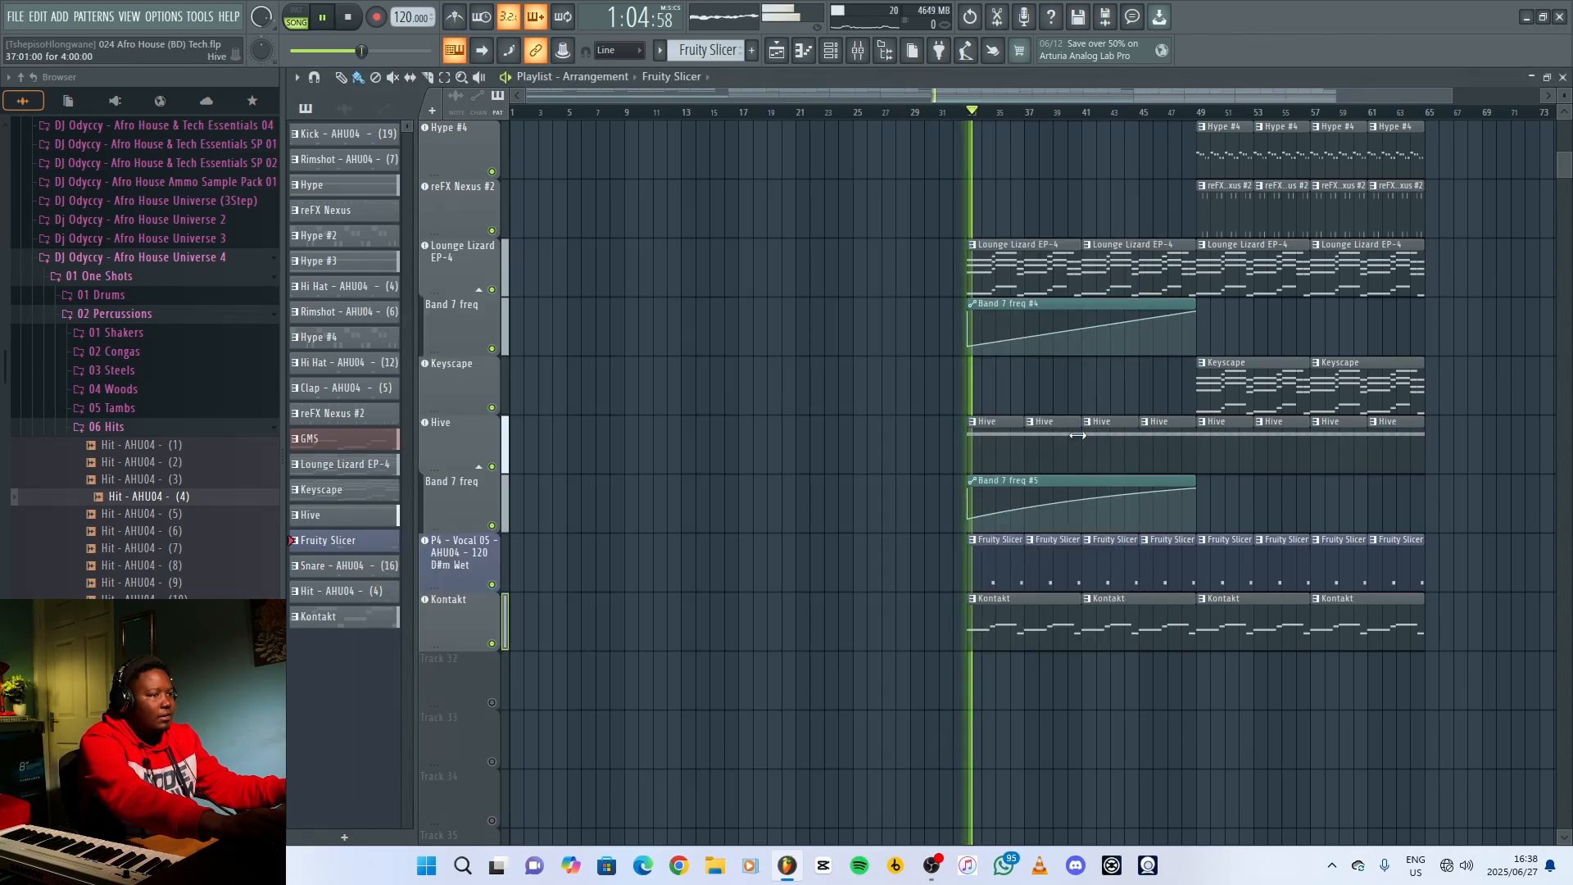
Examine the Kontakt melody notes in the piano roll while the arrangement plays and return to the playlist.
double_click(1026, 630)
drag(885, 95, 328, 119)
scroll(725, 443, down, 3)
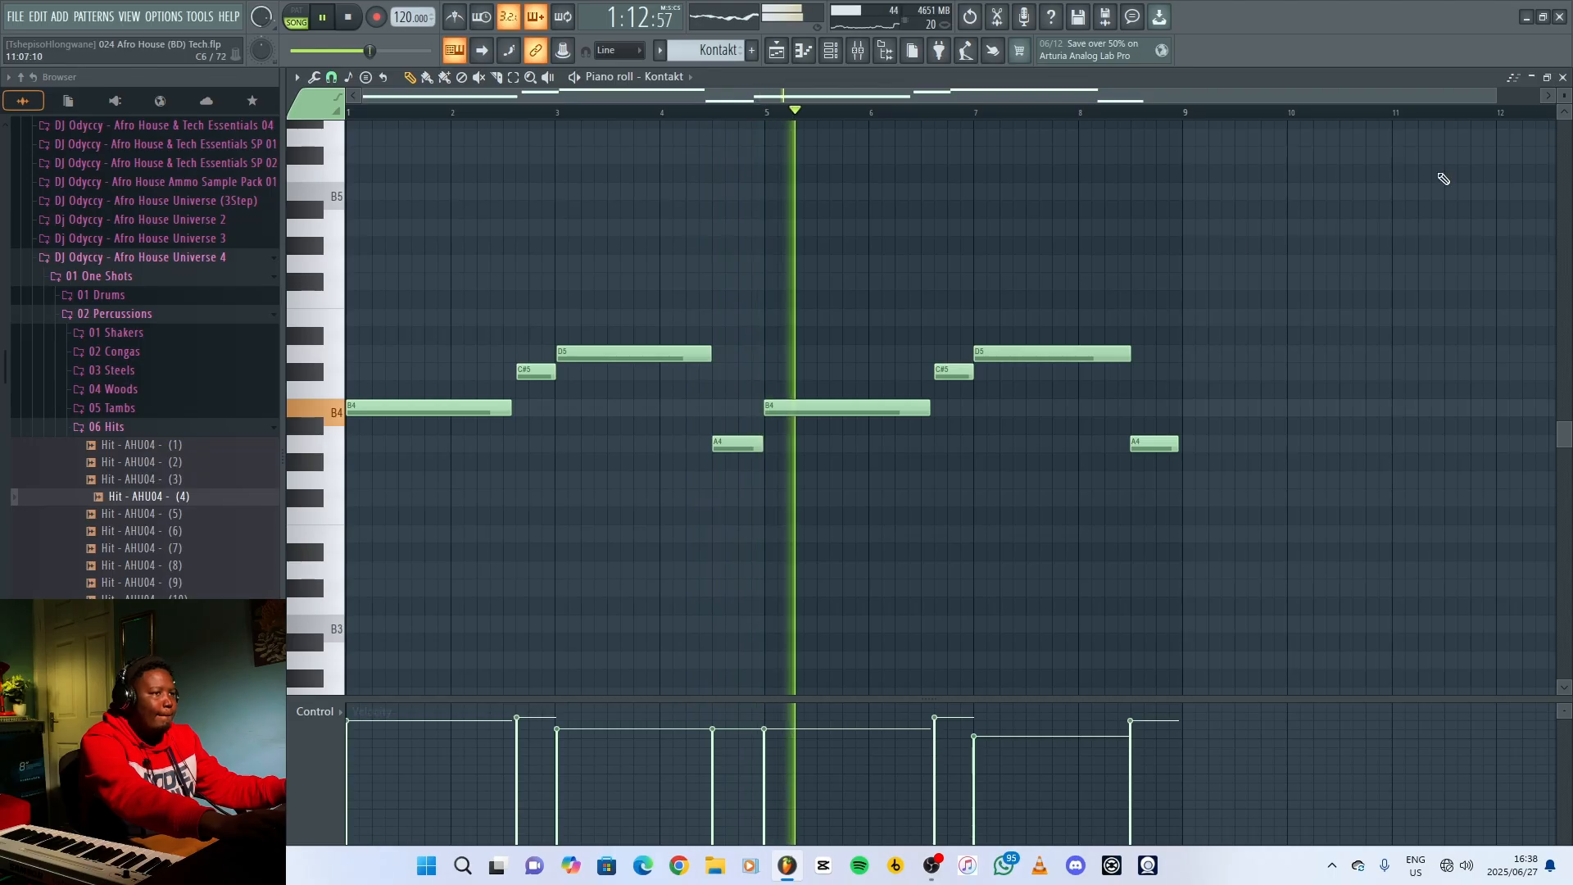
click(1564, 78)
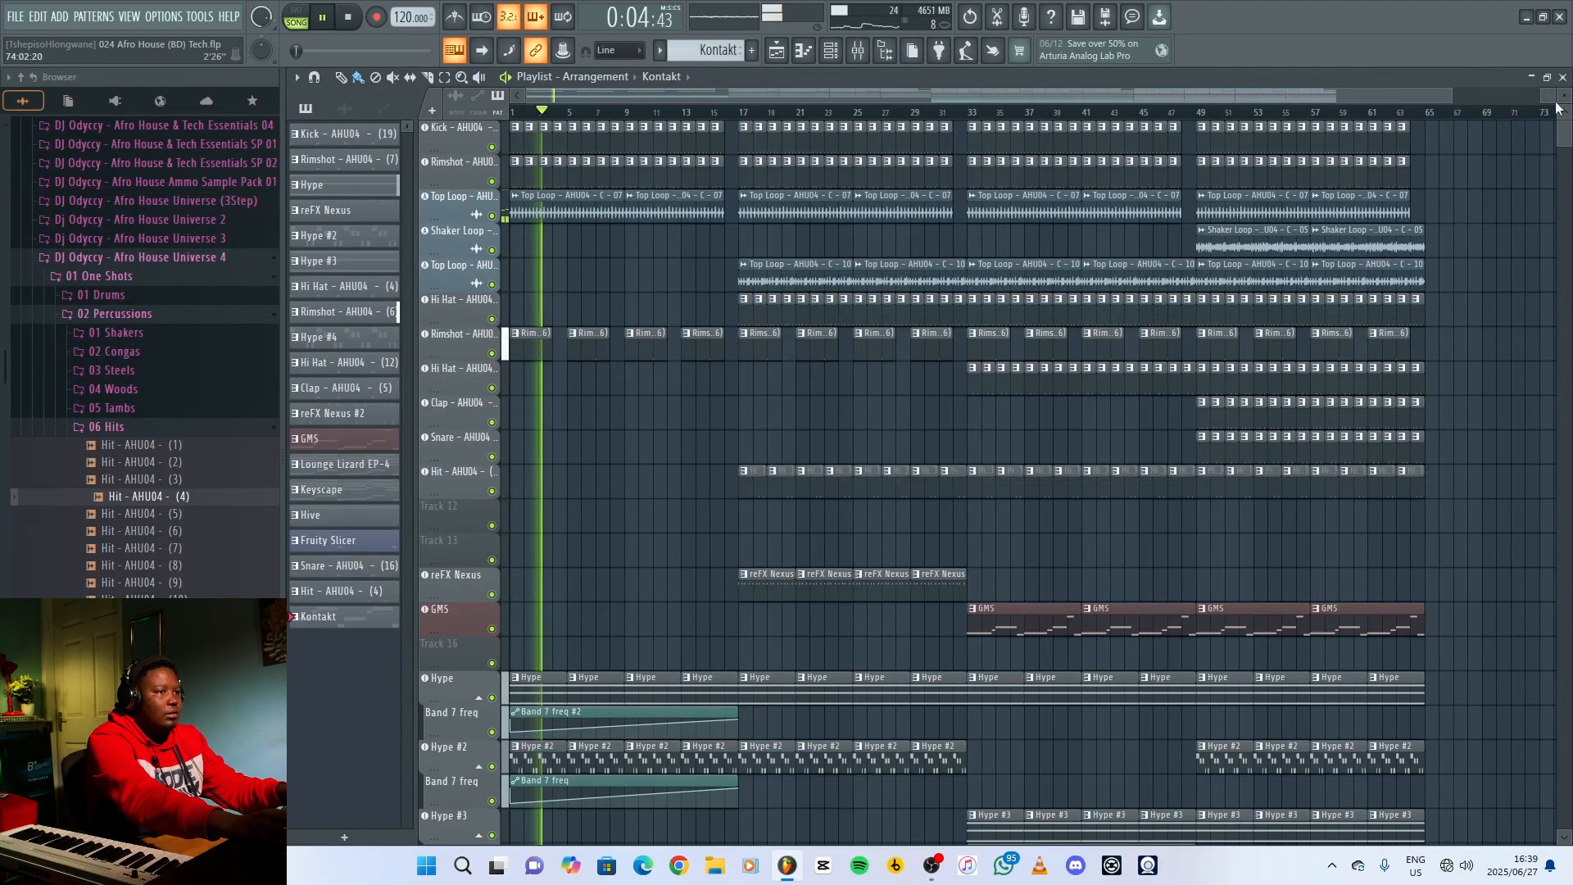
Fit all tracks into the playlist view, play through the arrangement and save the project.
scroll(1556, 106, up, 3)
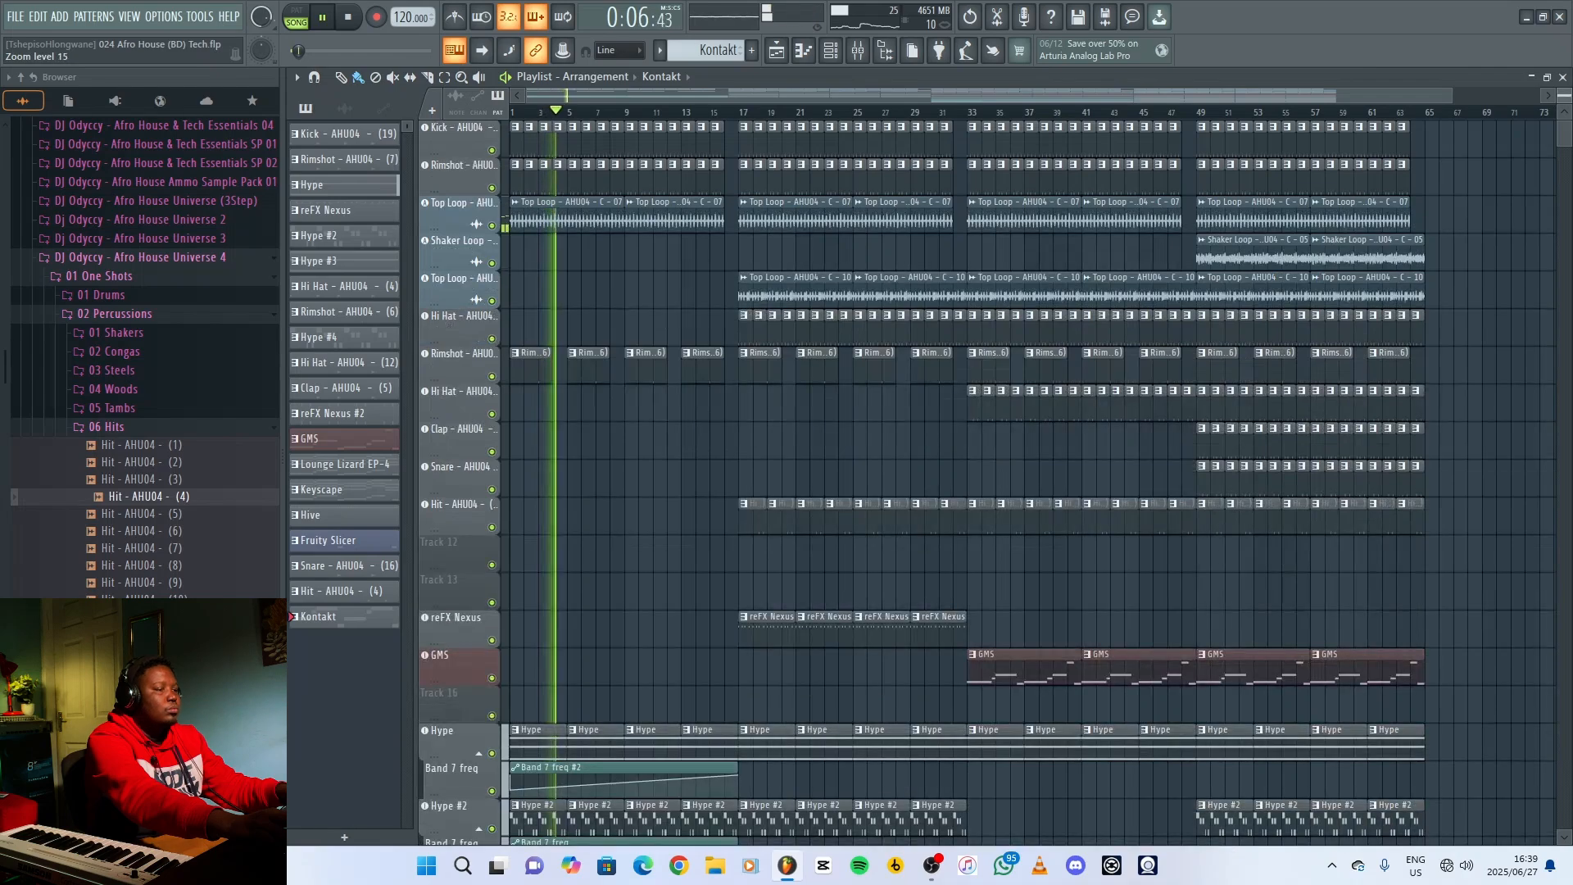
scroll(1556, 107, down, 5)
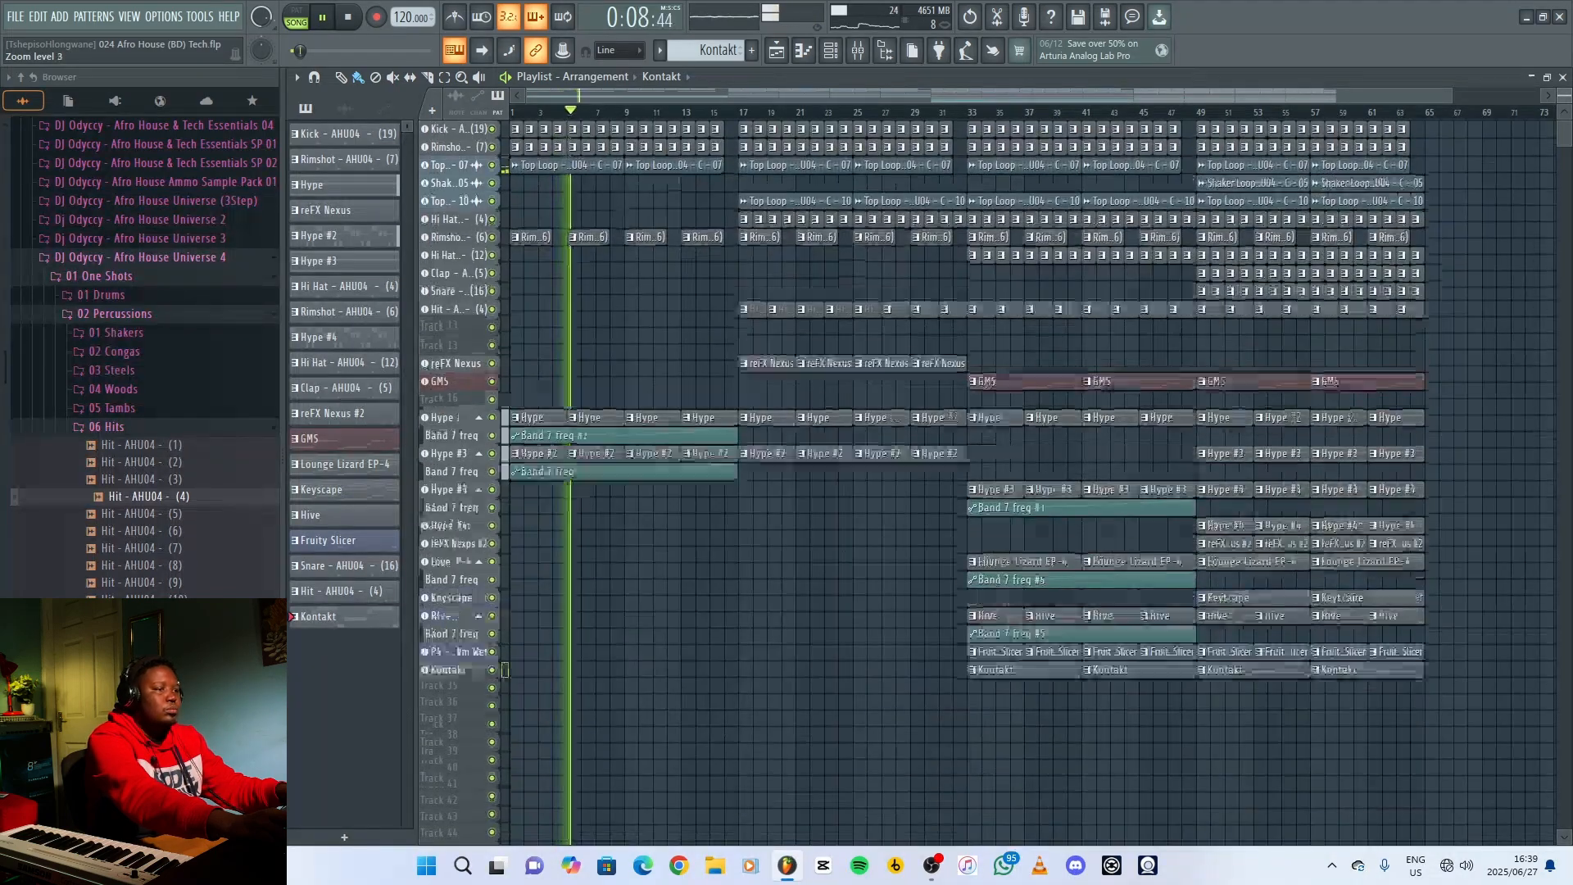
drag(1564, 97, 1564, 106)
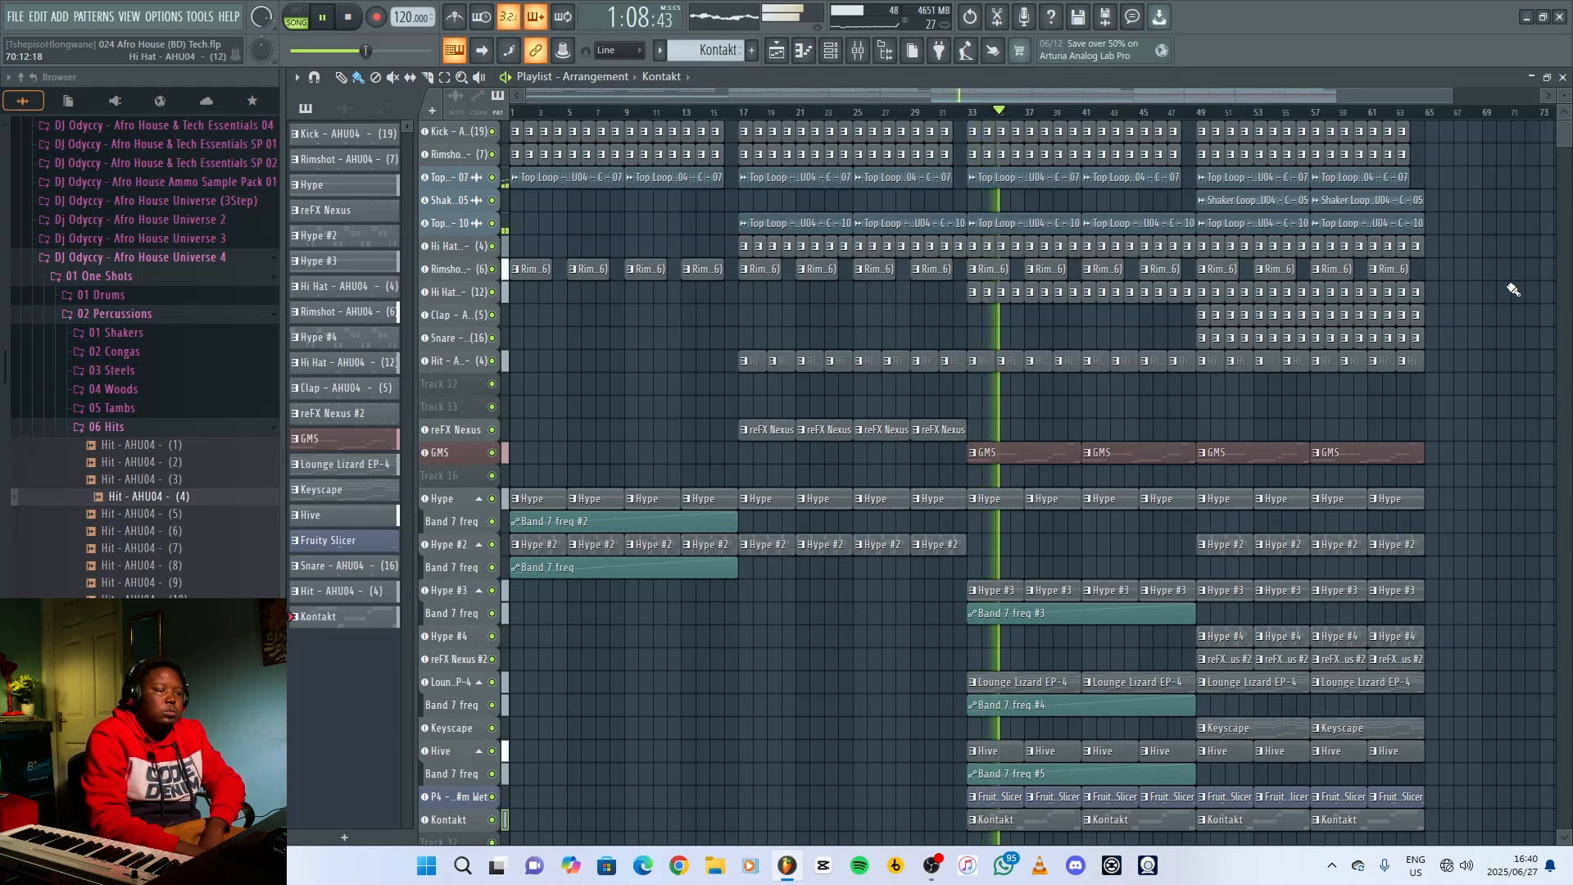
key(ctrl+s)
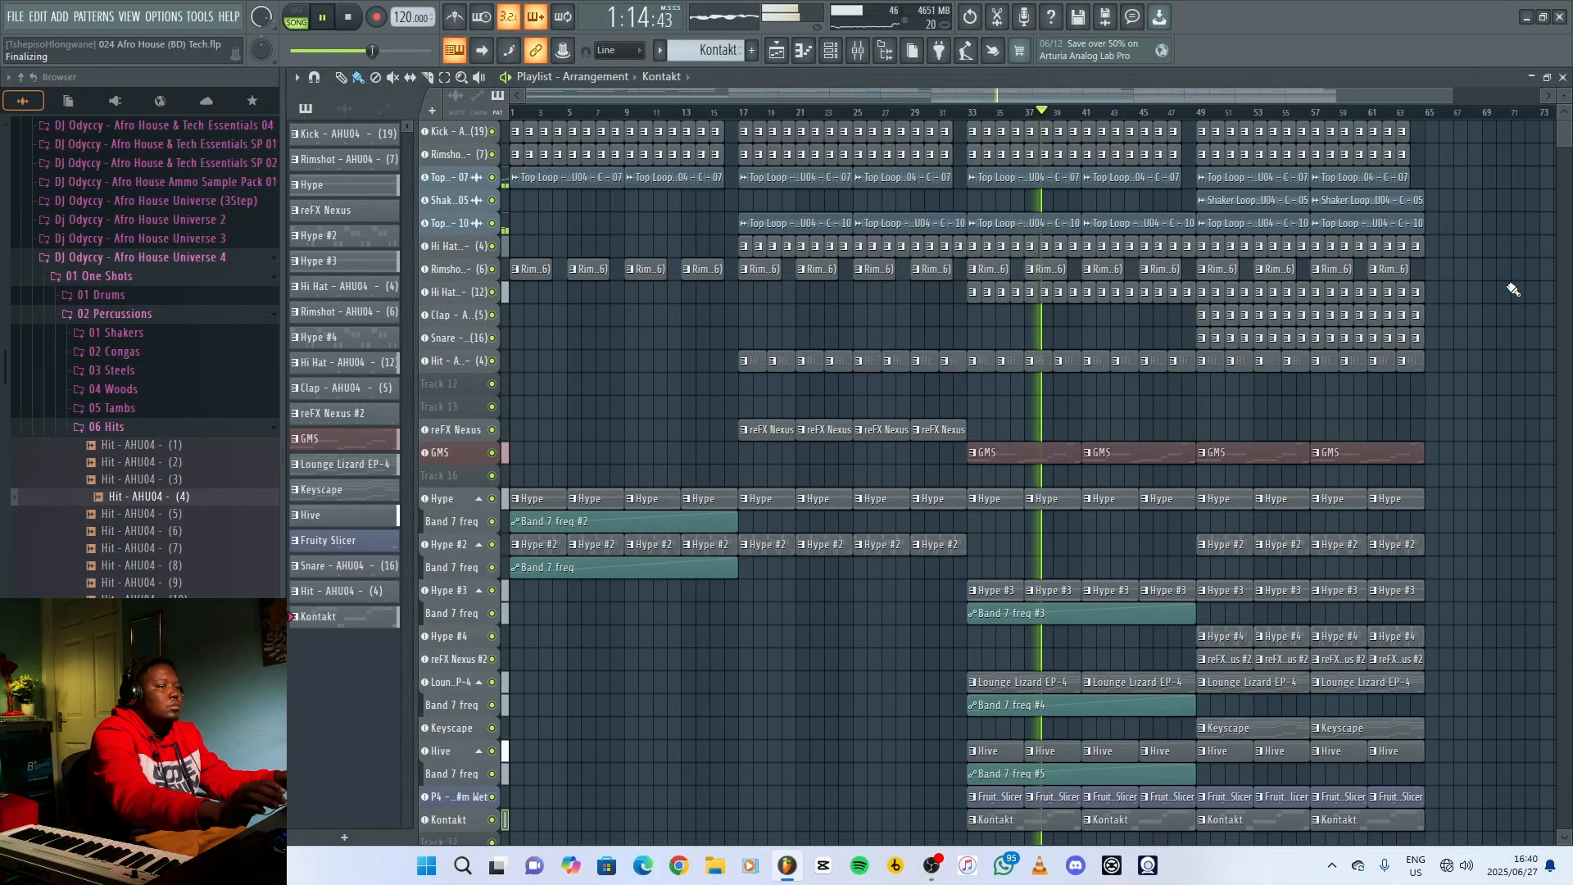
Duplicate the clips of all tracks from bars 33 to 64 so the copy starts at bar 65.
scroll(1512, 288, down, 5)
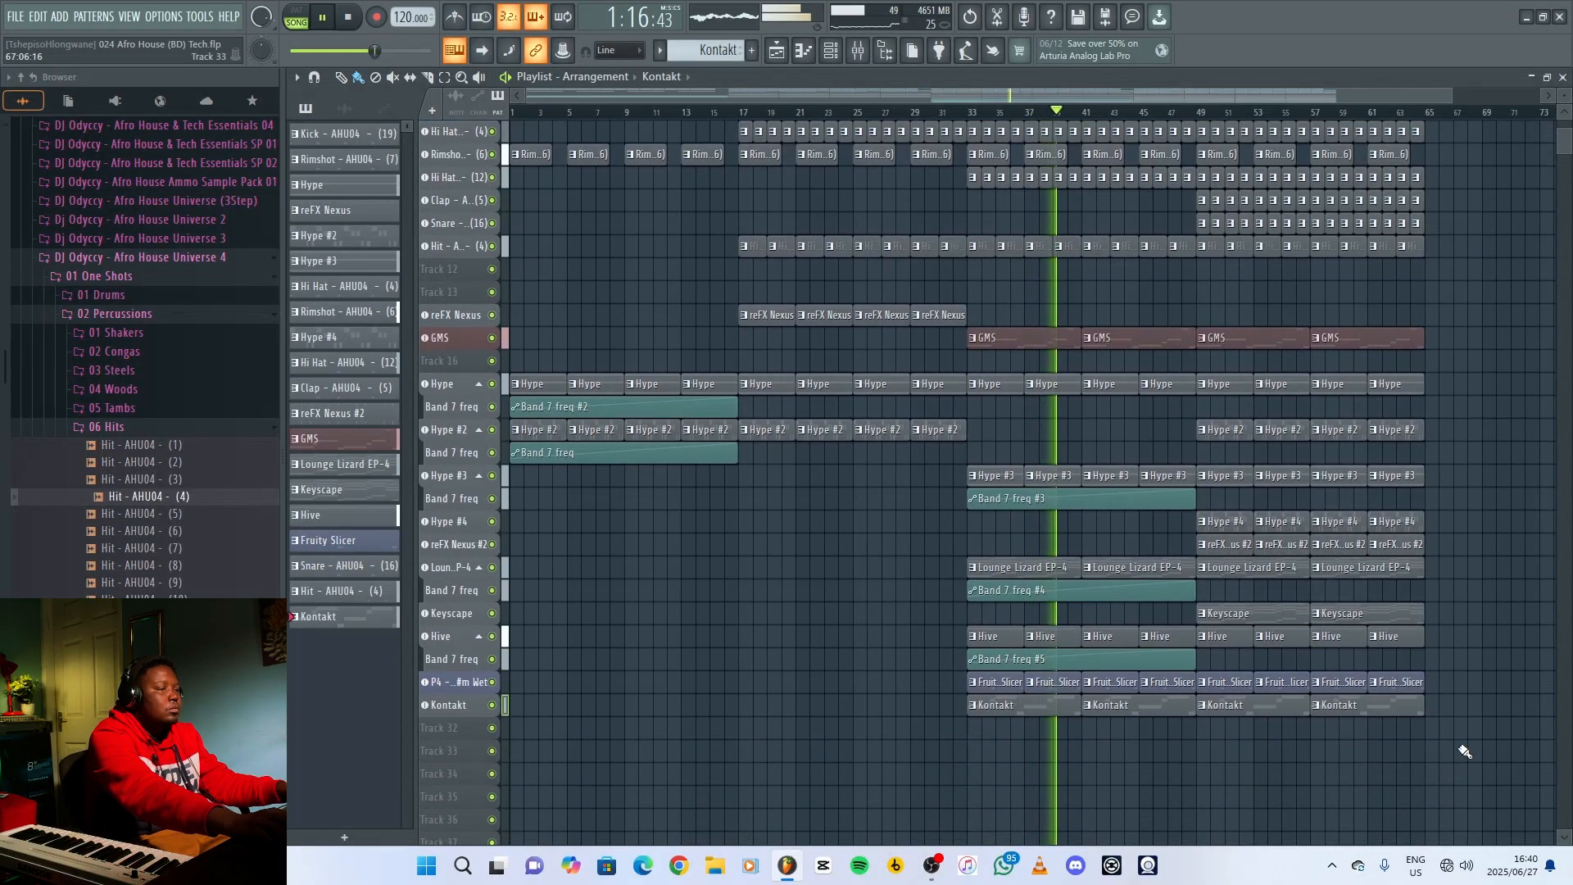
drag(1460, 759, 987, 96)
key(ctrl+b)
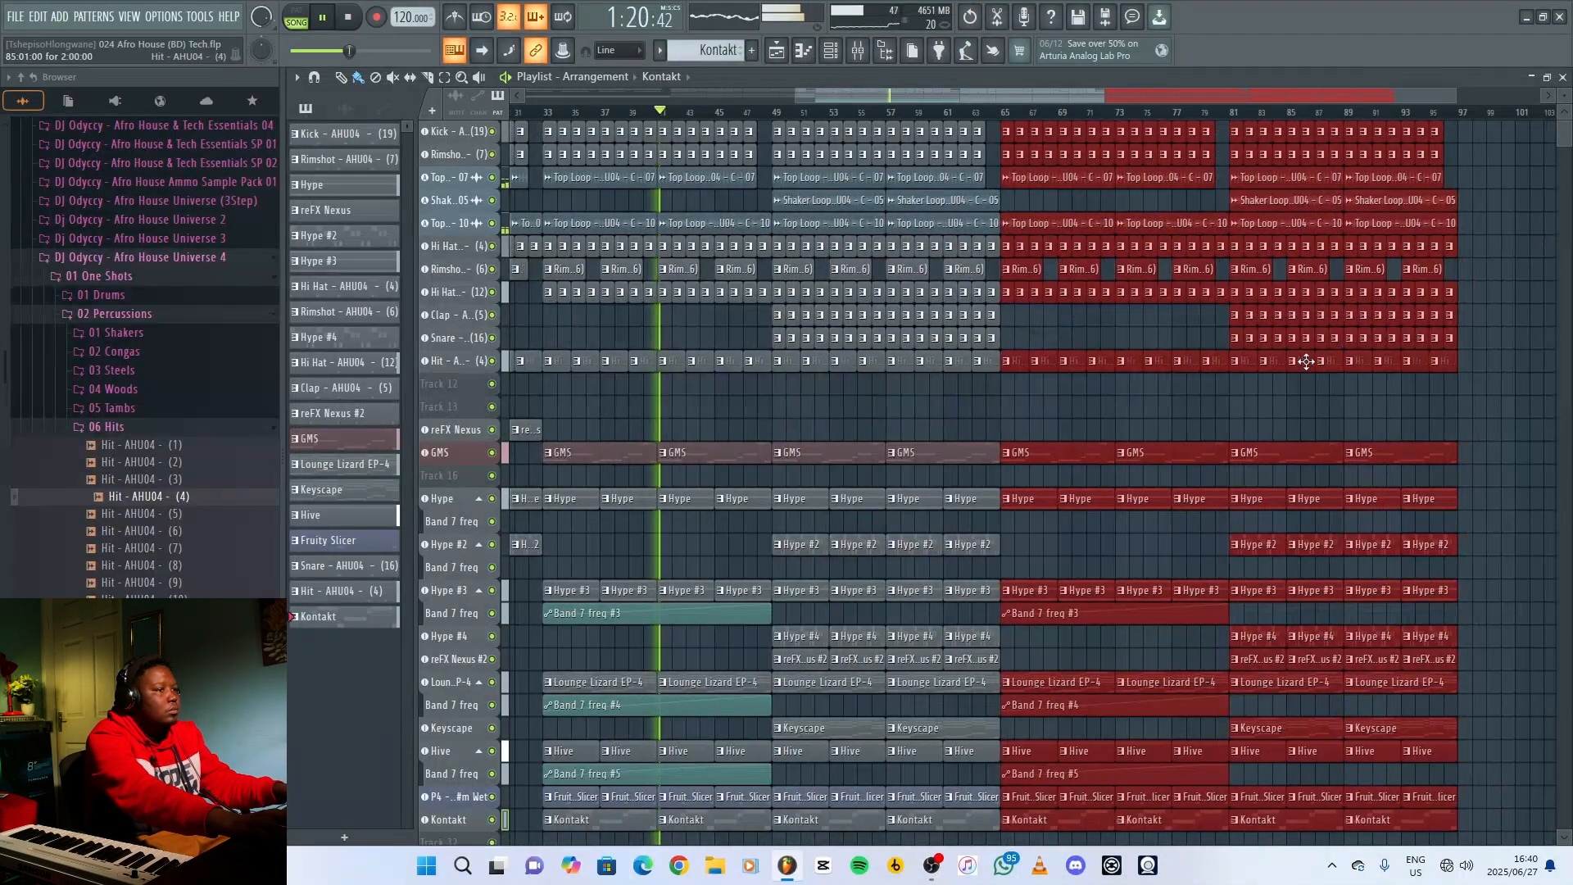
Replace the two GMS clips in bars 65 to 80 with four reFX Nexus clips.
ctrl+click(1190, 407)
right_click(1081, 459)
right_click(1134, 454)
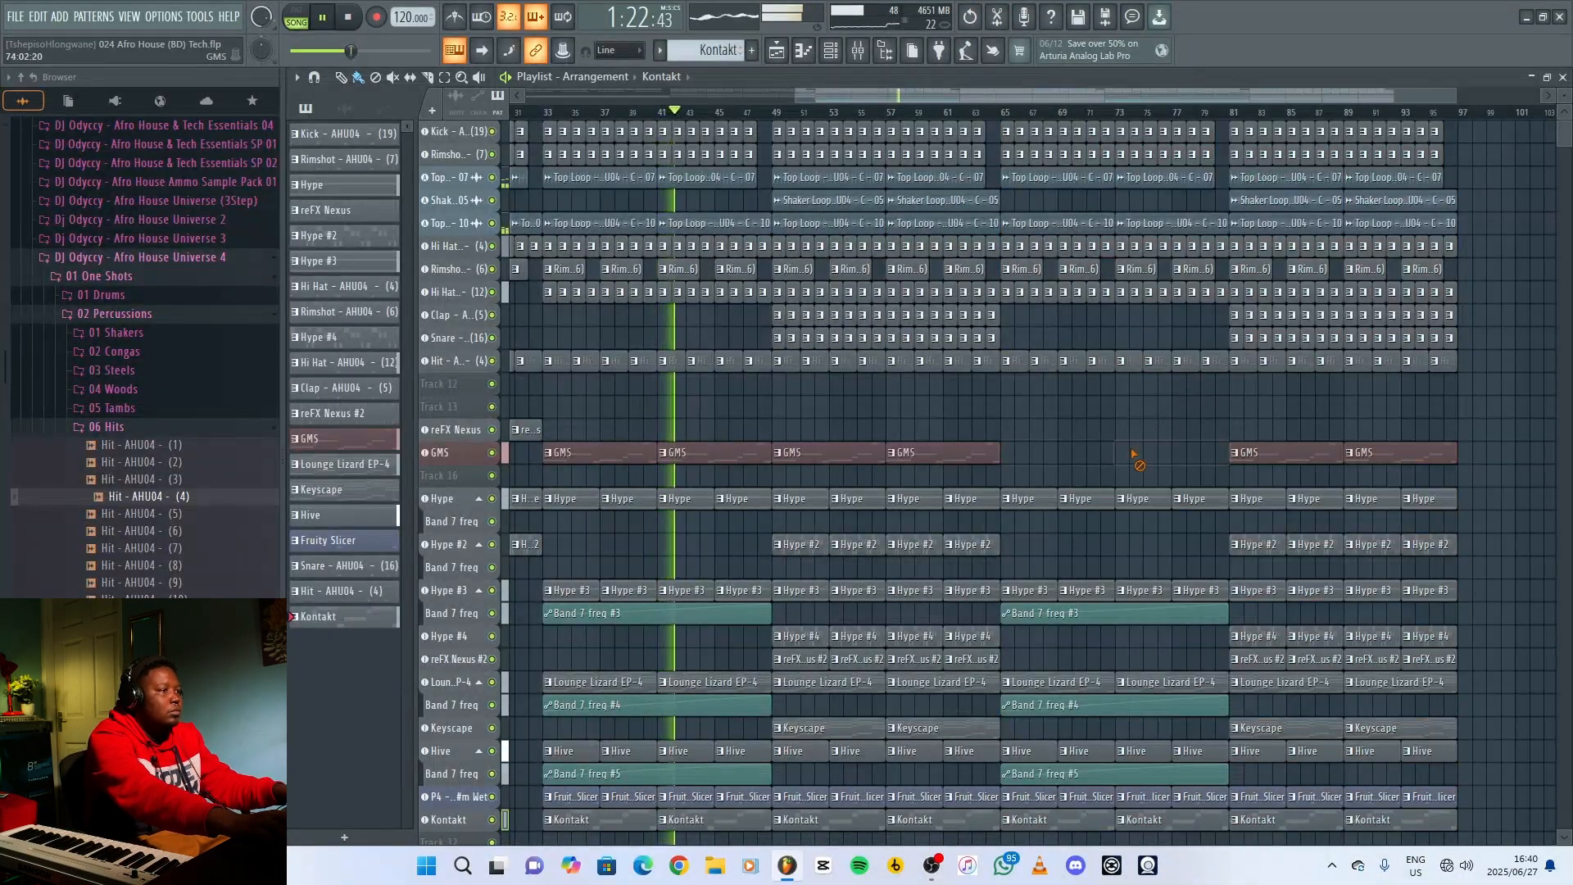
drag(1002, 440, 1192, 447)
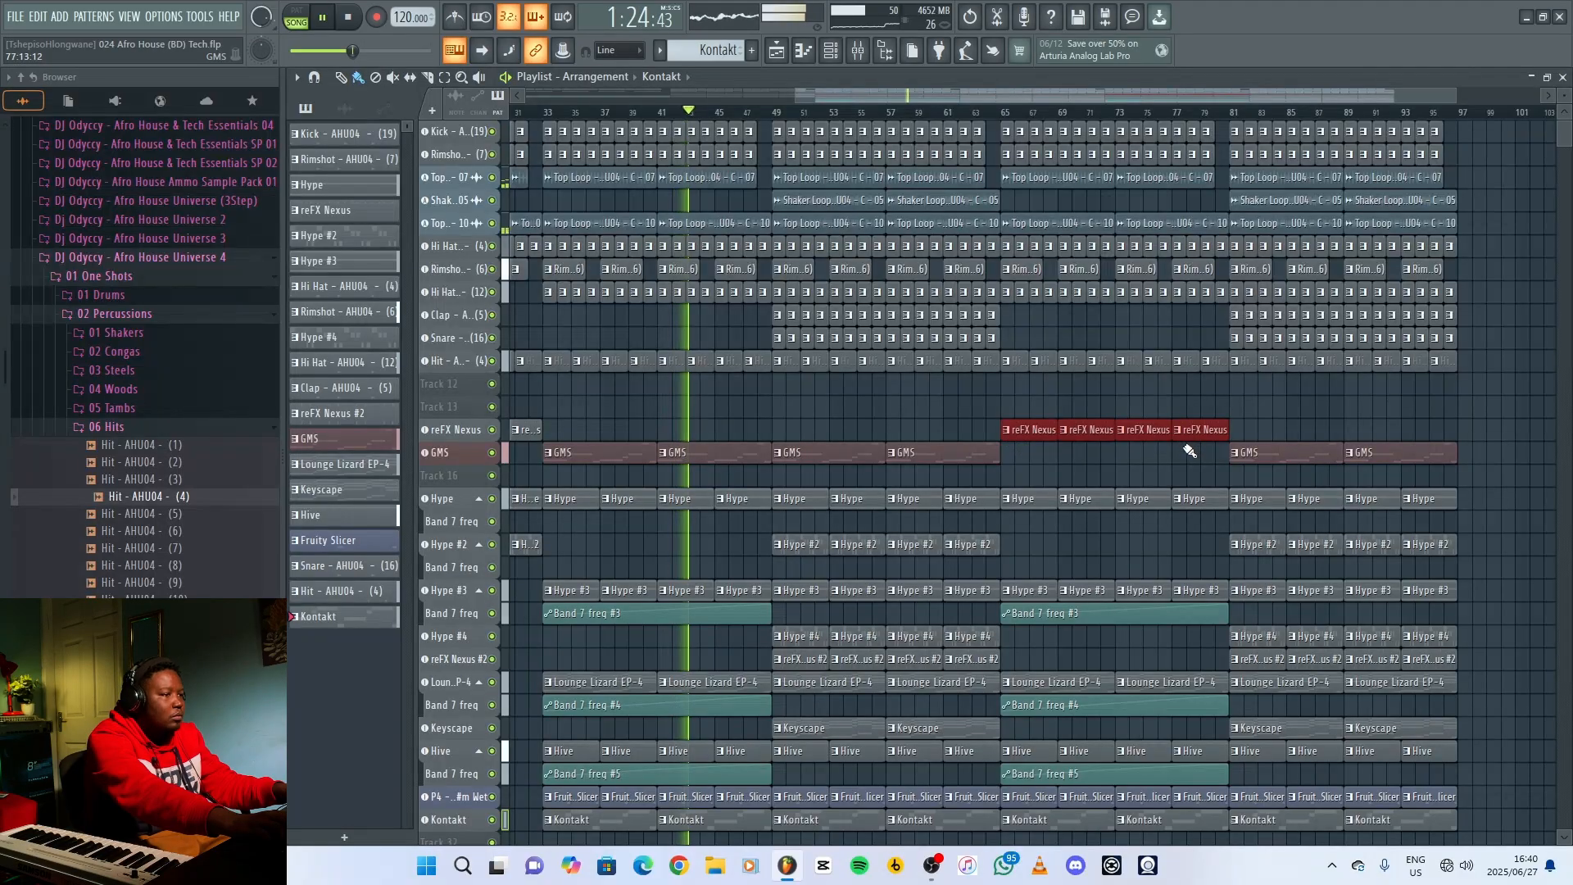
Delete the two Kontakt clips in bars 65 to 80.
scroll(1190, 451, down, 3)
ctrl+click(1087, 498)
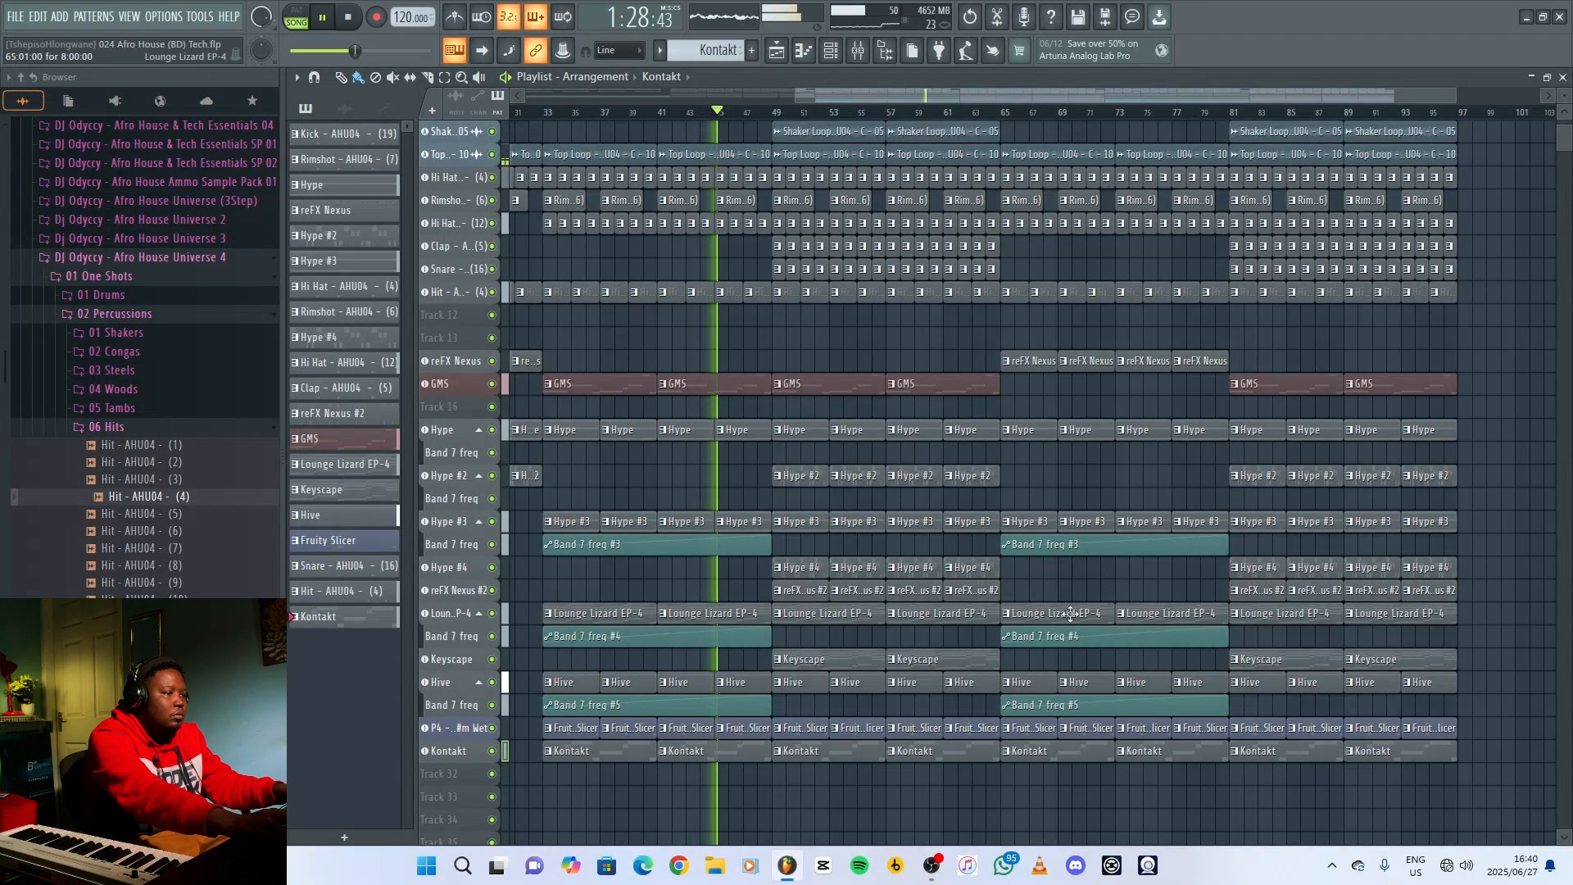
right_click(1080, 752)
right_click(1127, 751)
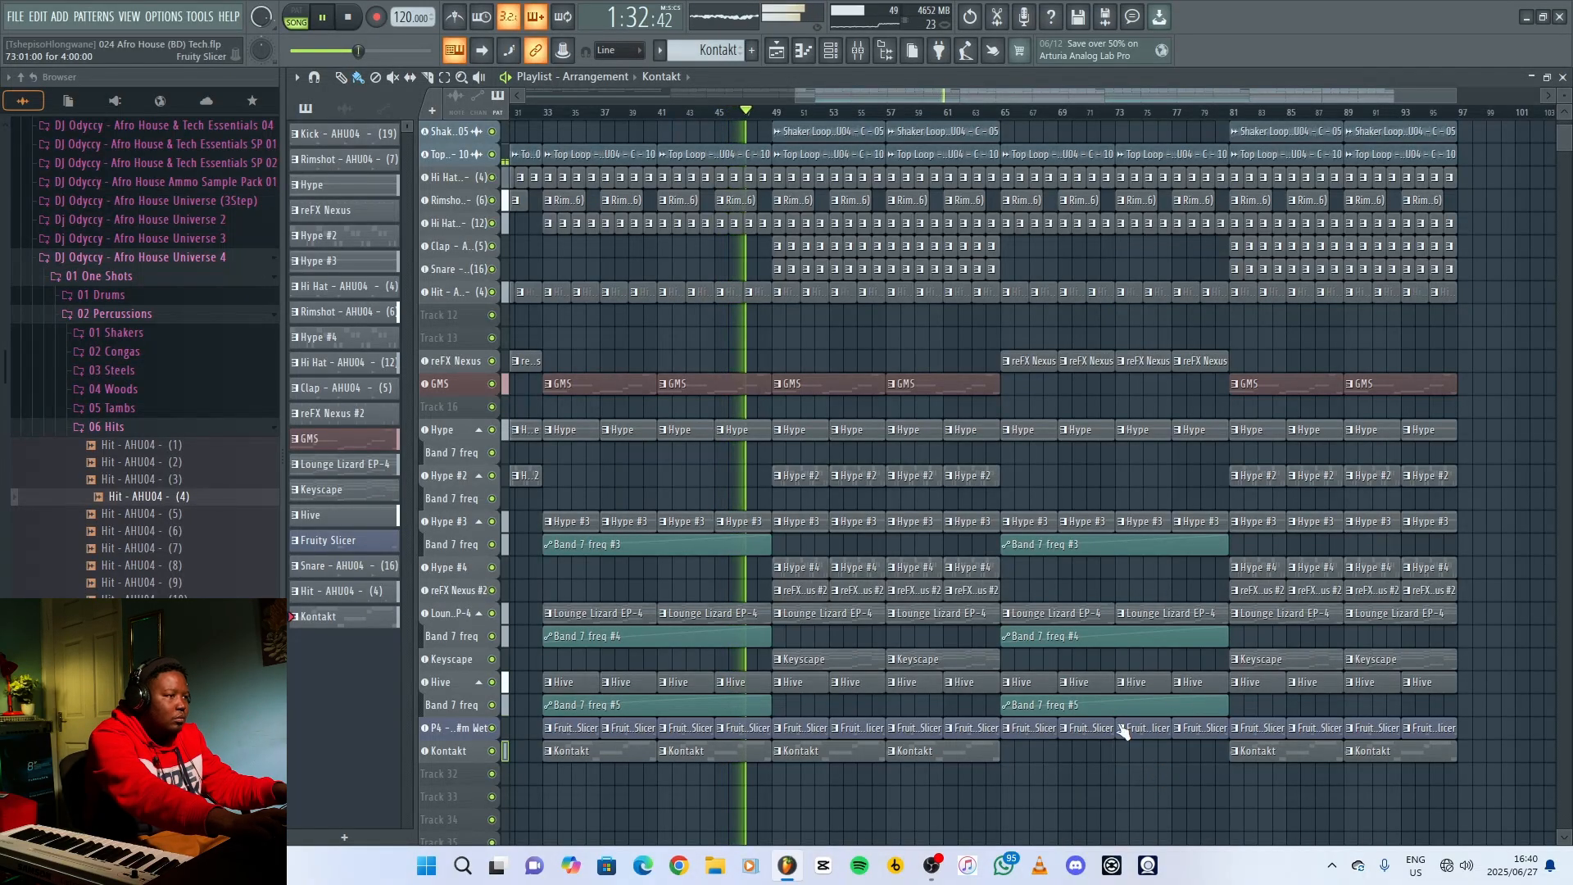
drag(1009, 477, 1204, 477)
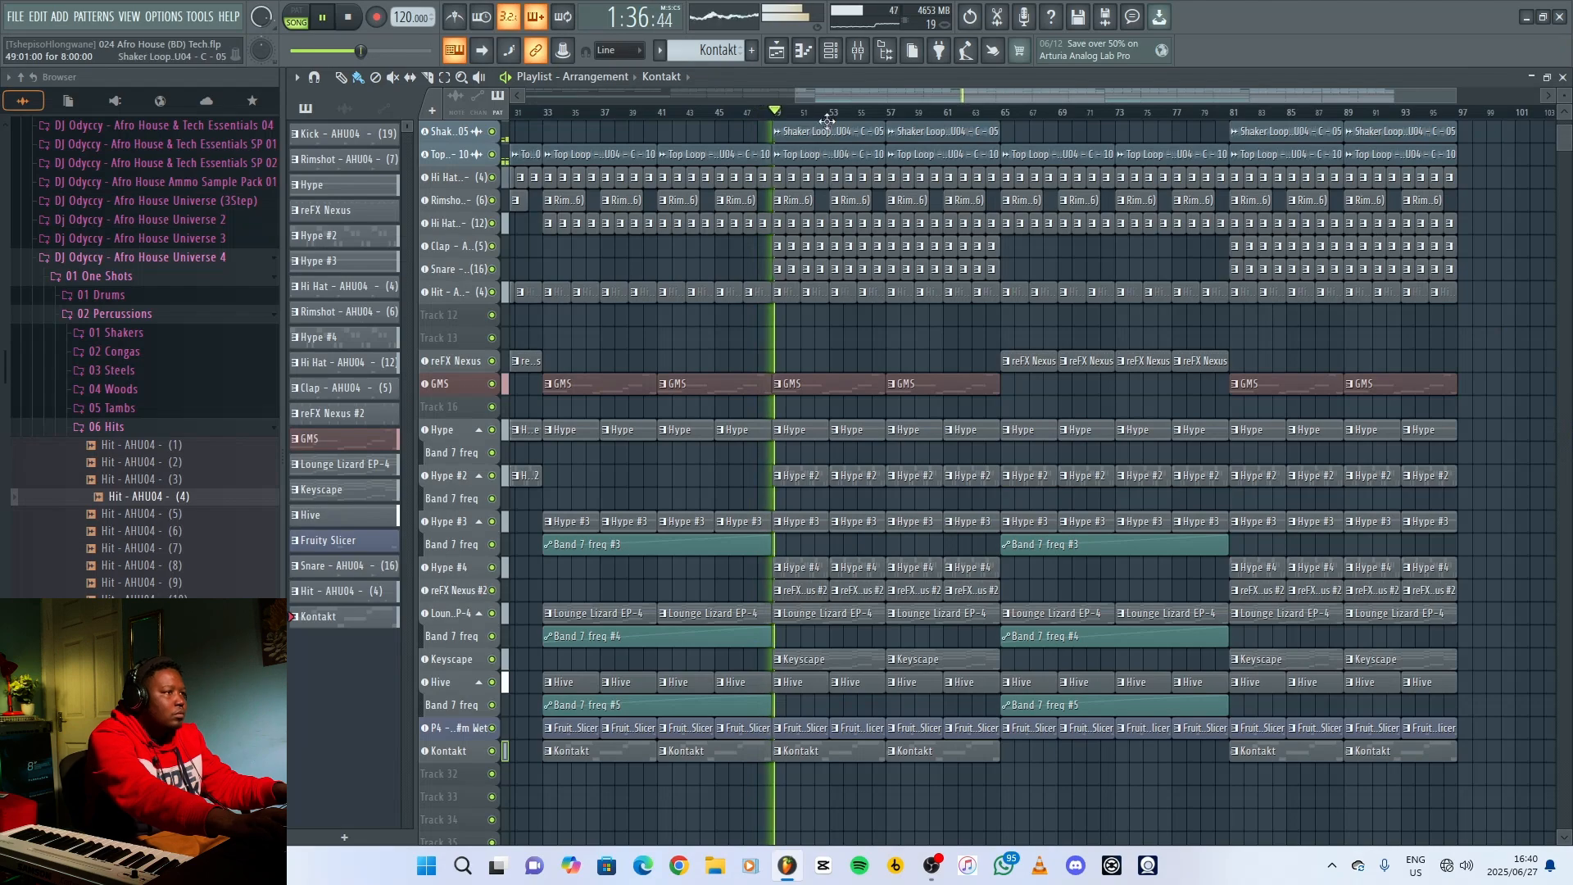
Review the extended arrangement from bar 1 to bar 97 across the drum, bass and synth tracks.
drag(796, 97, 466, 128)
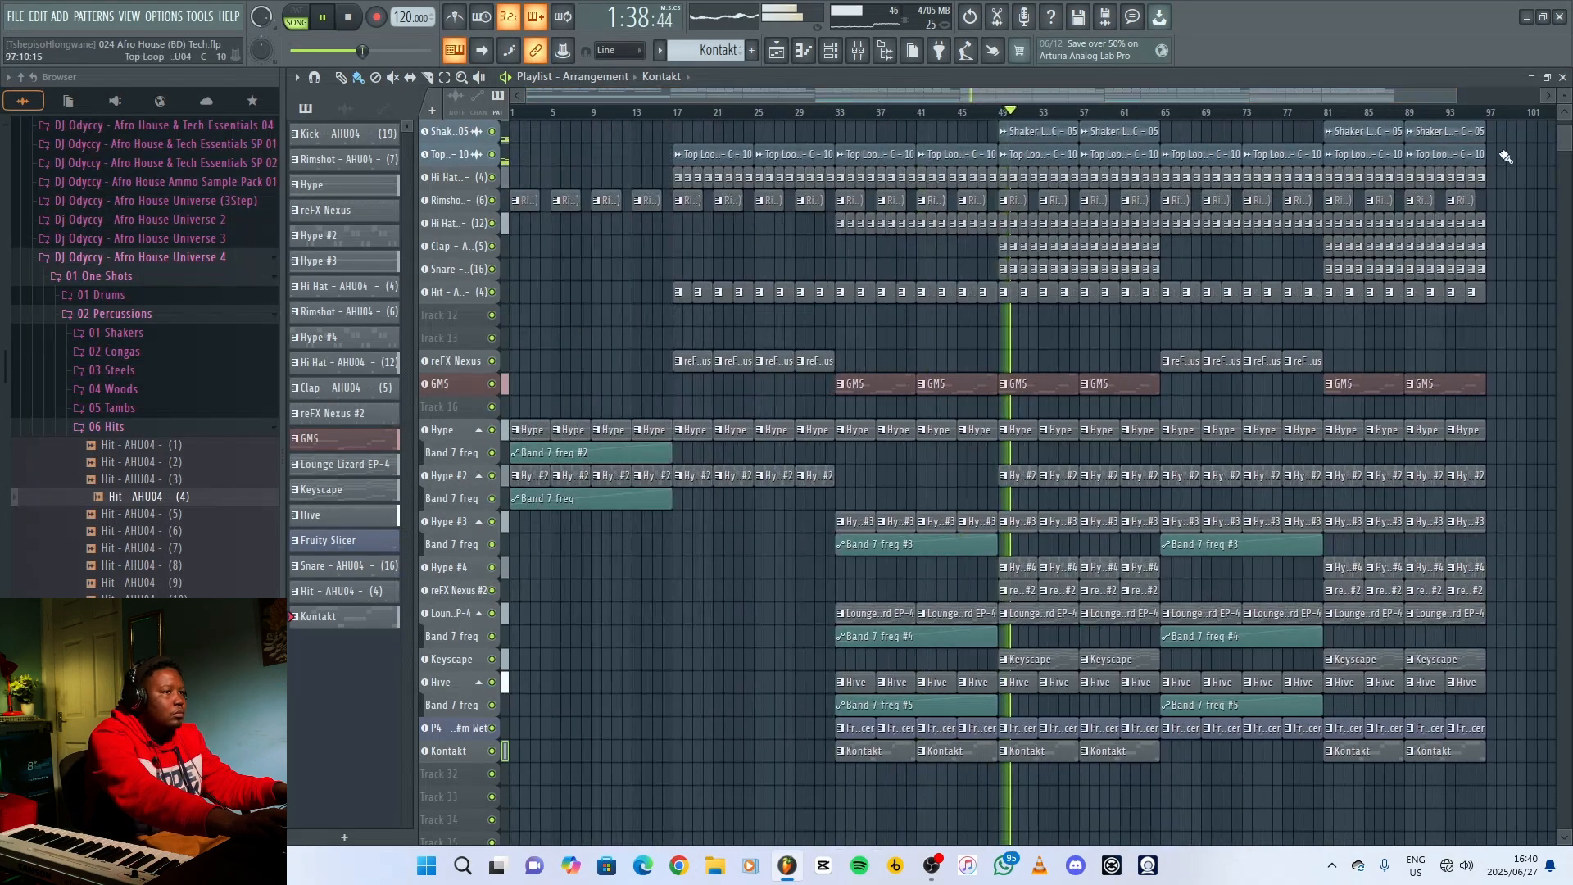
scroll(1033, 475, up, 2)
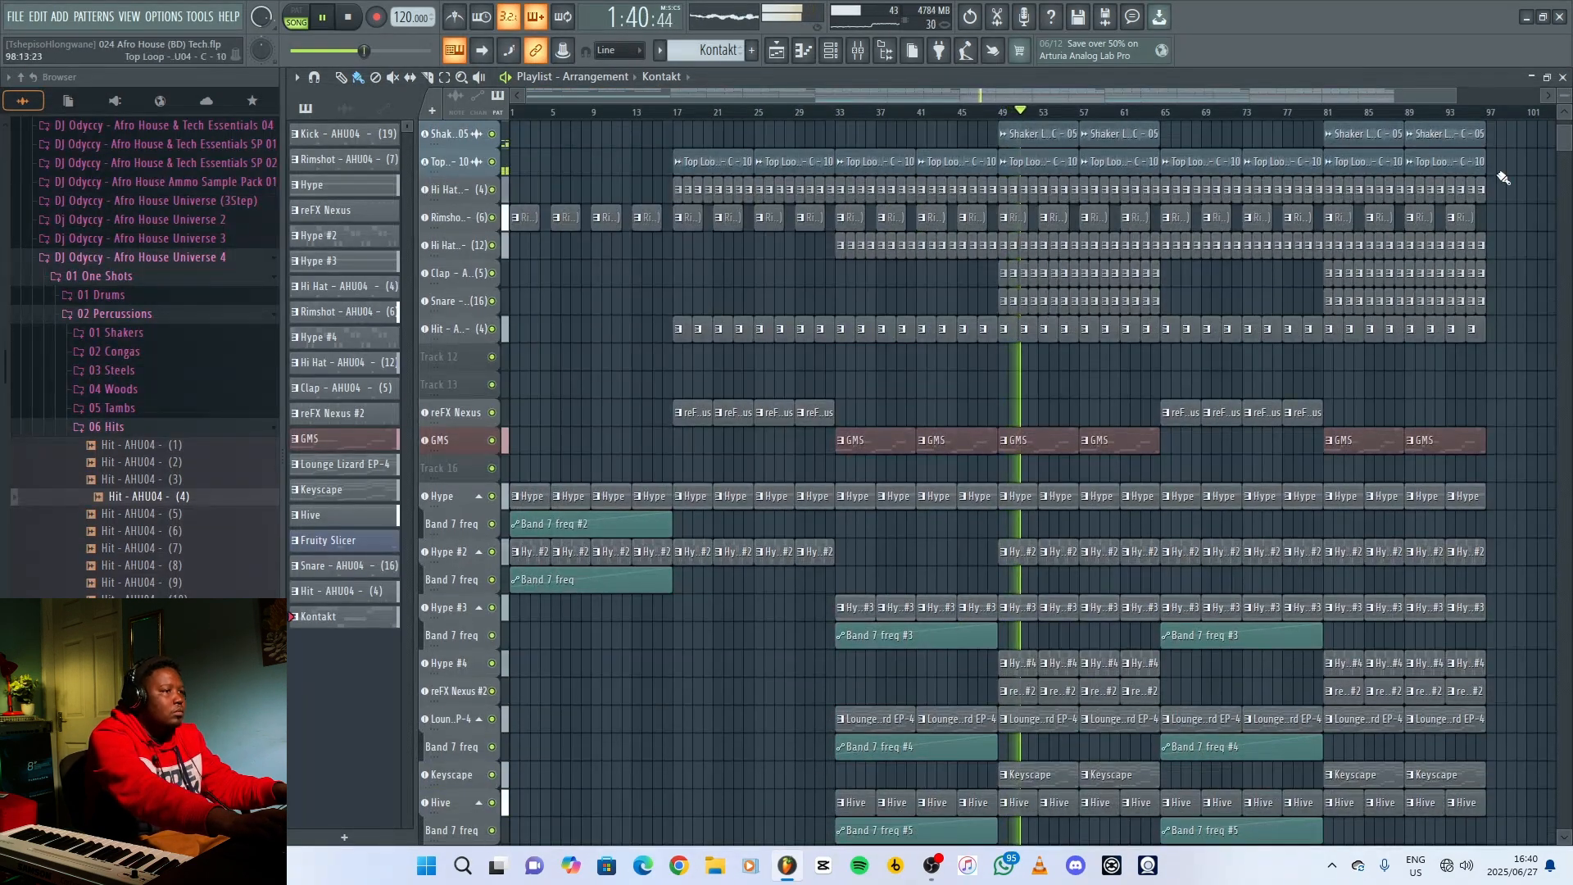
scroll(1460, 423, up, 3)
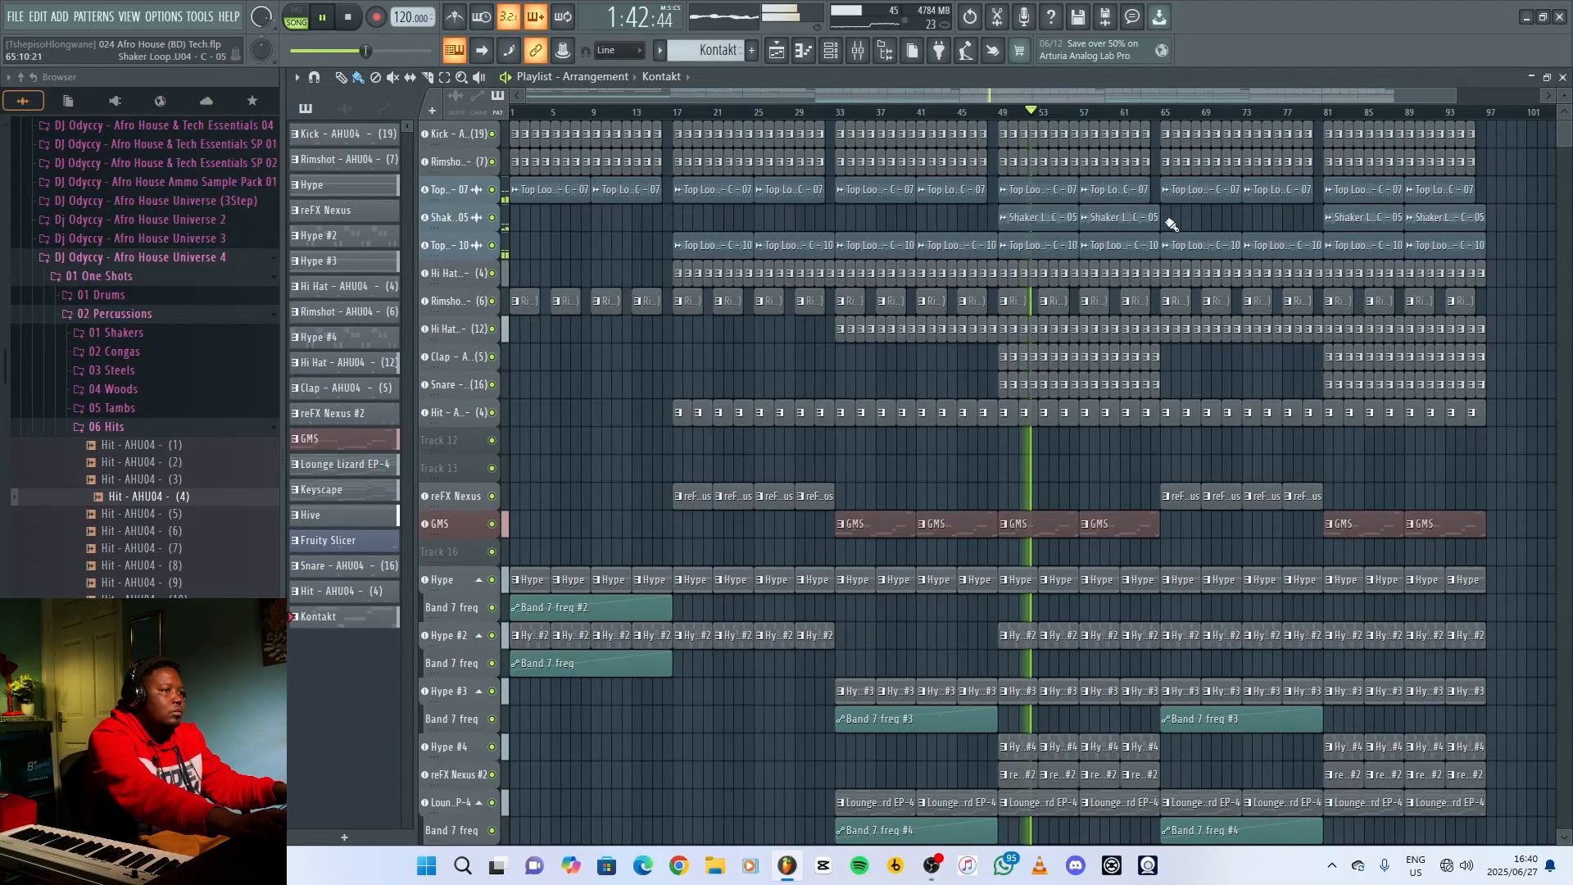
ctrl+click(1540, 261)
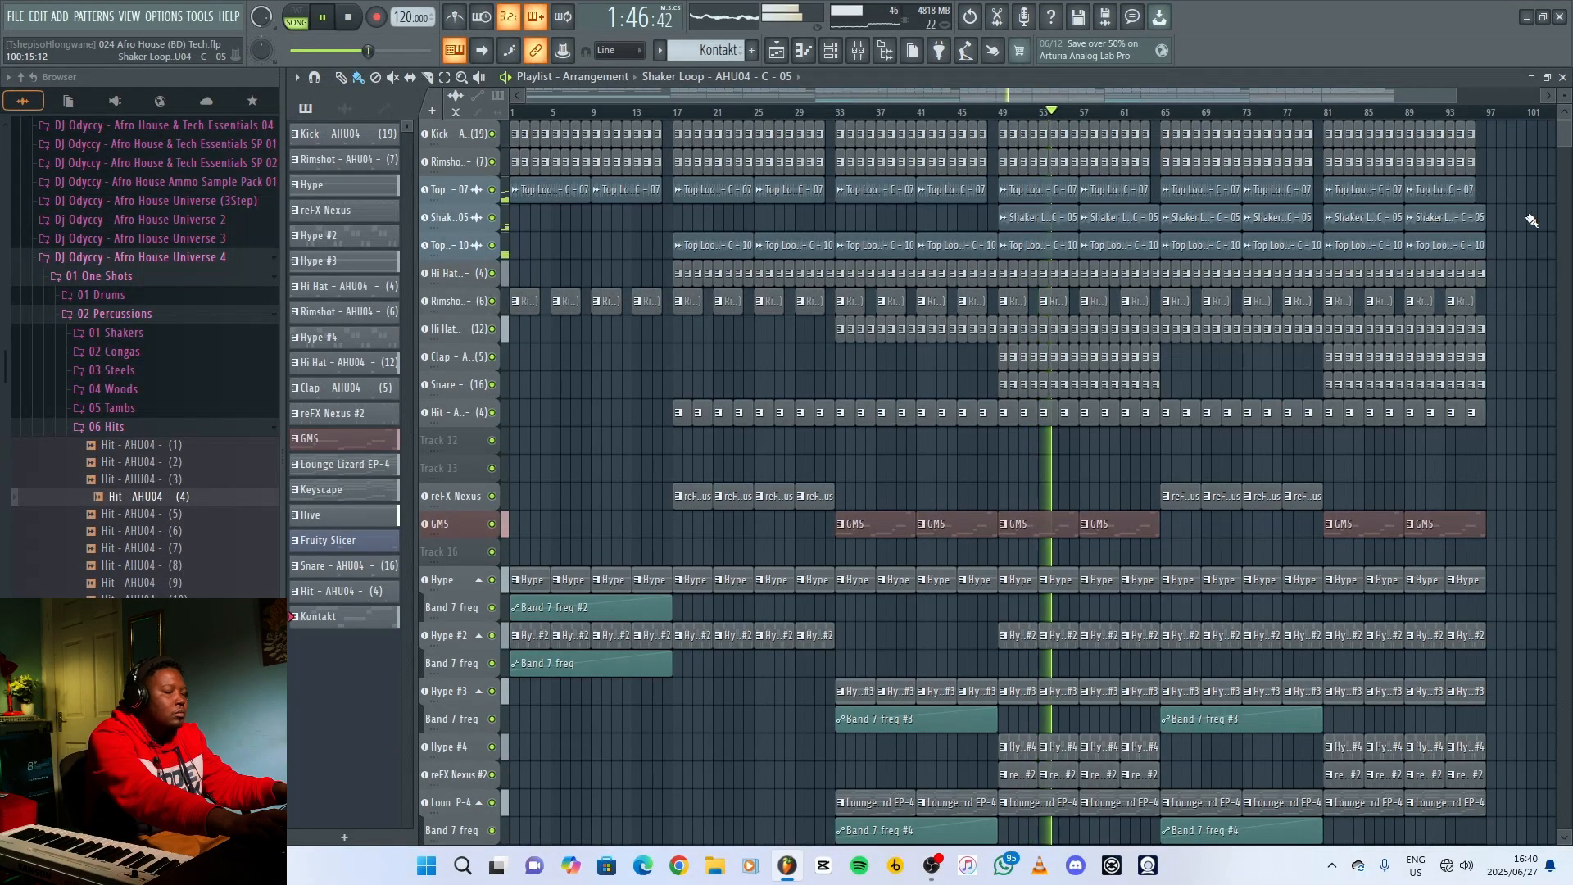
scroll(1515, 494, down, 4)
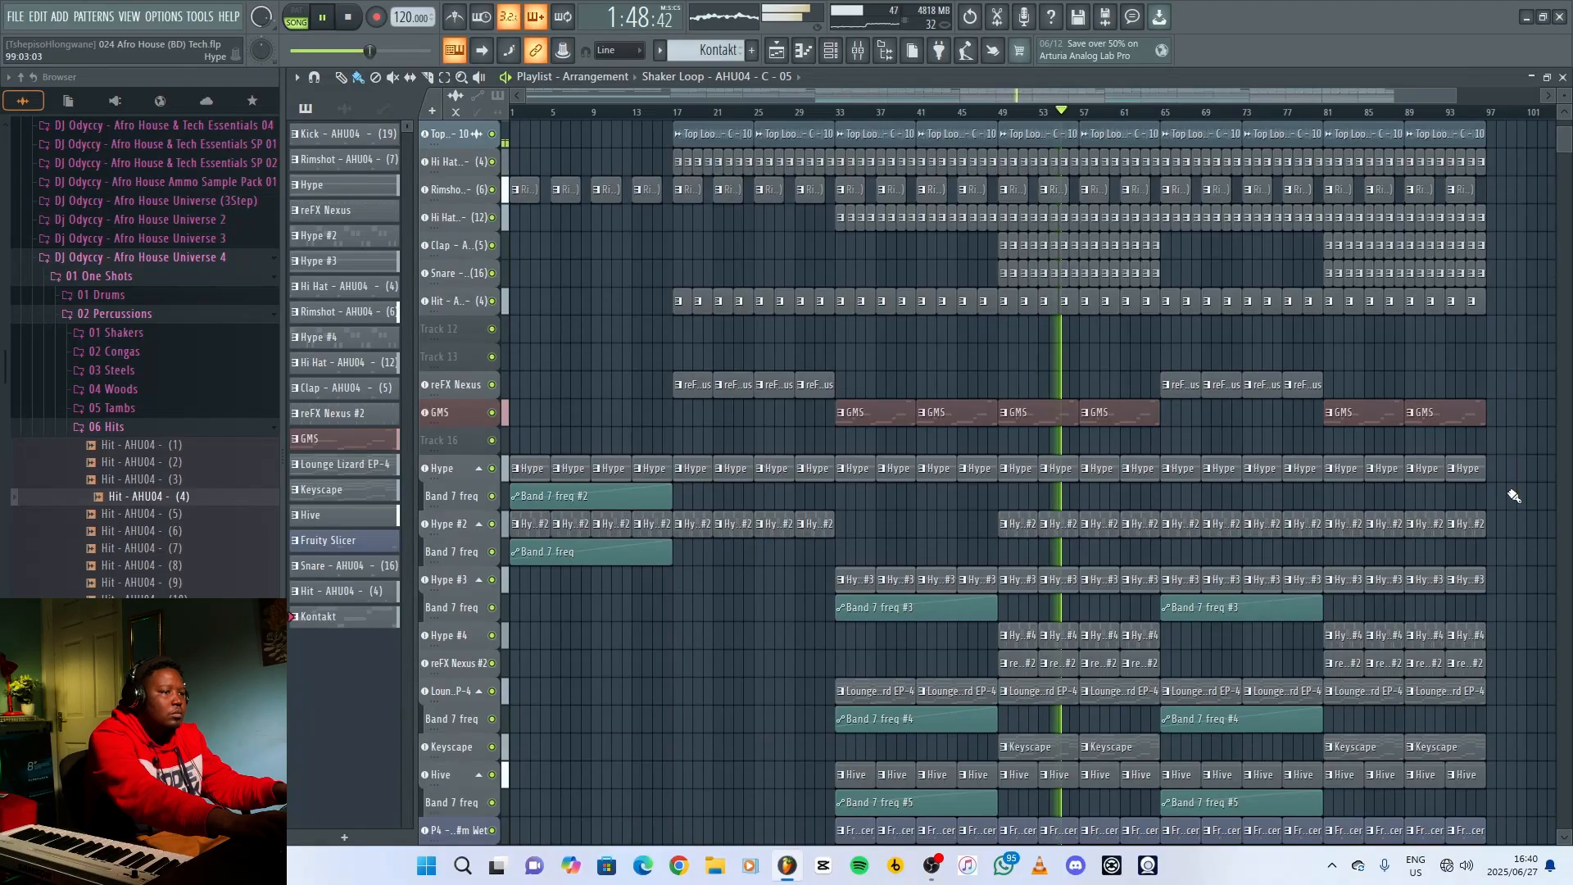